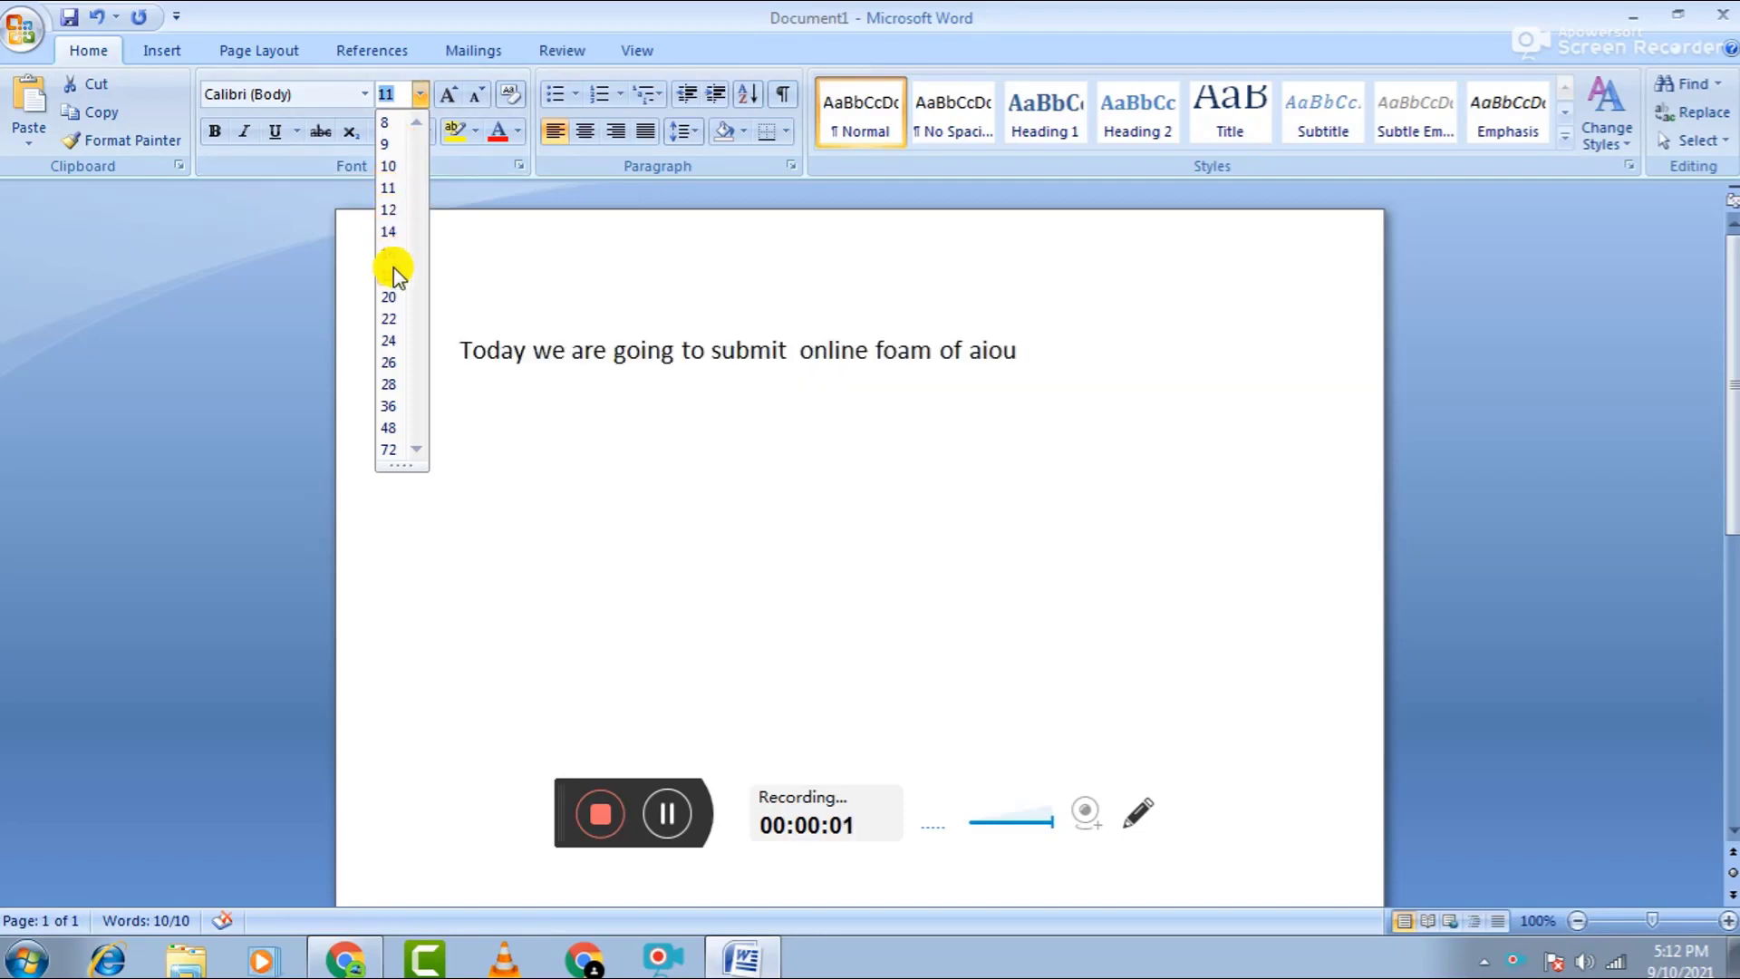
Set the font size of the selected heading sentence to 20.
click(390, 297)
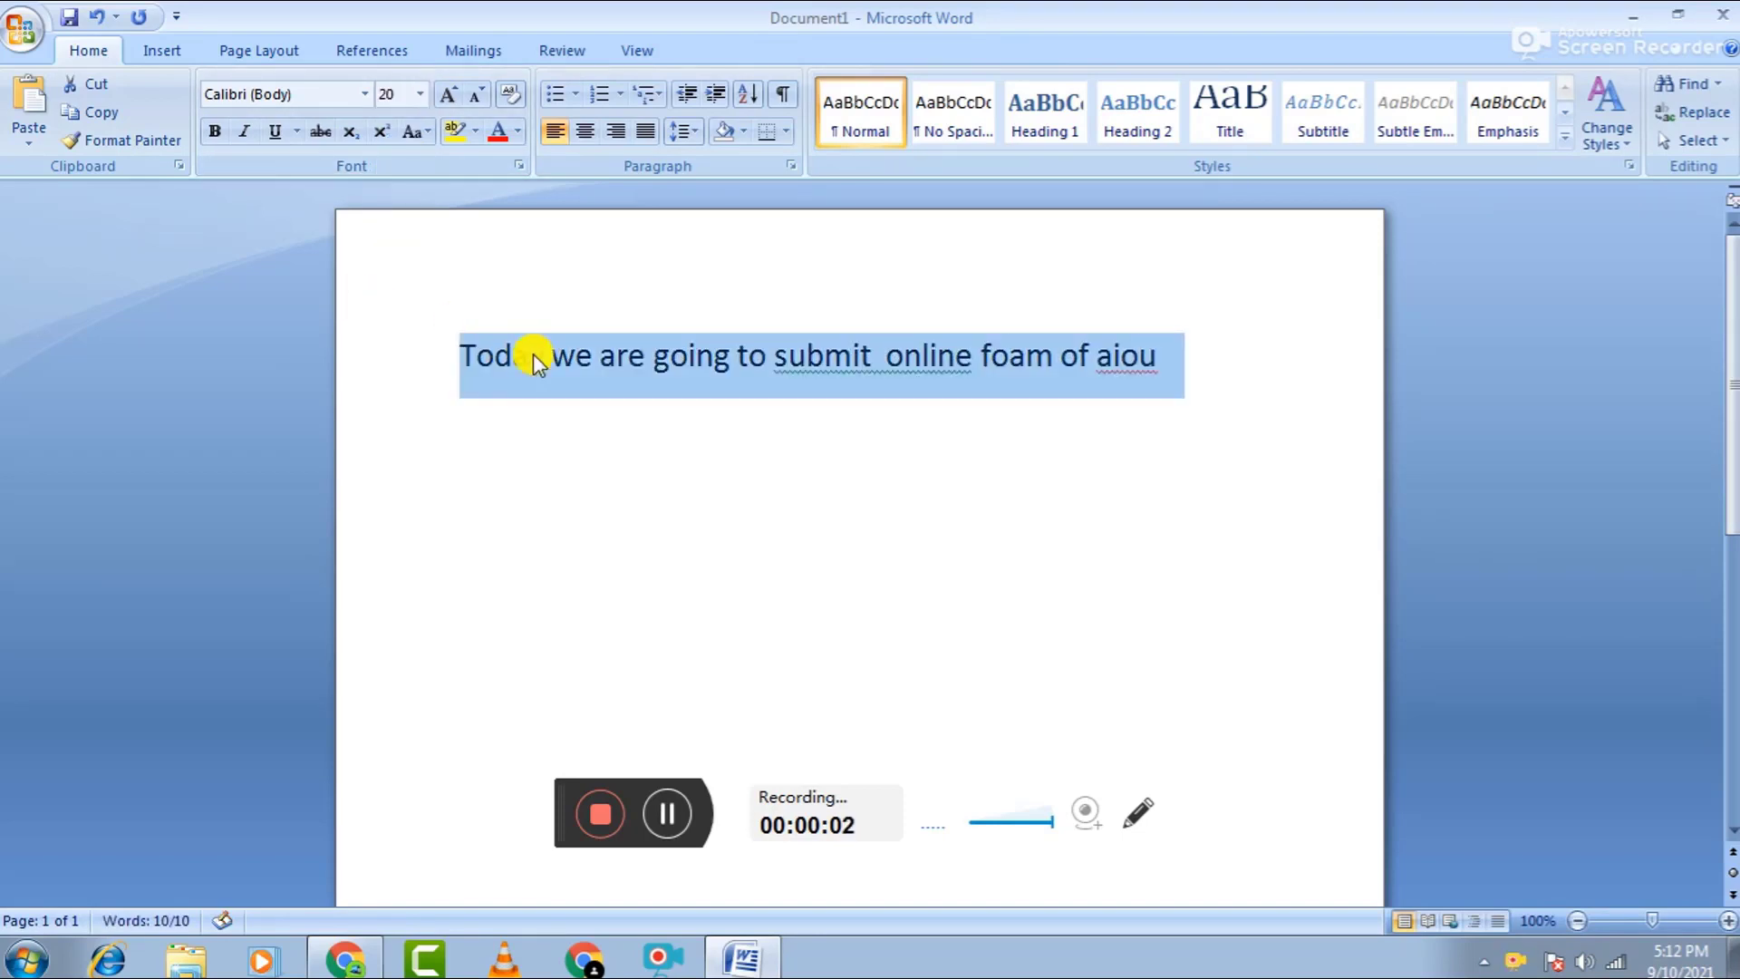
click(357, 93)
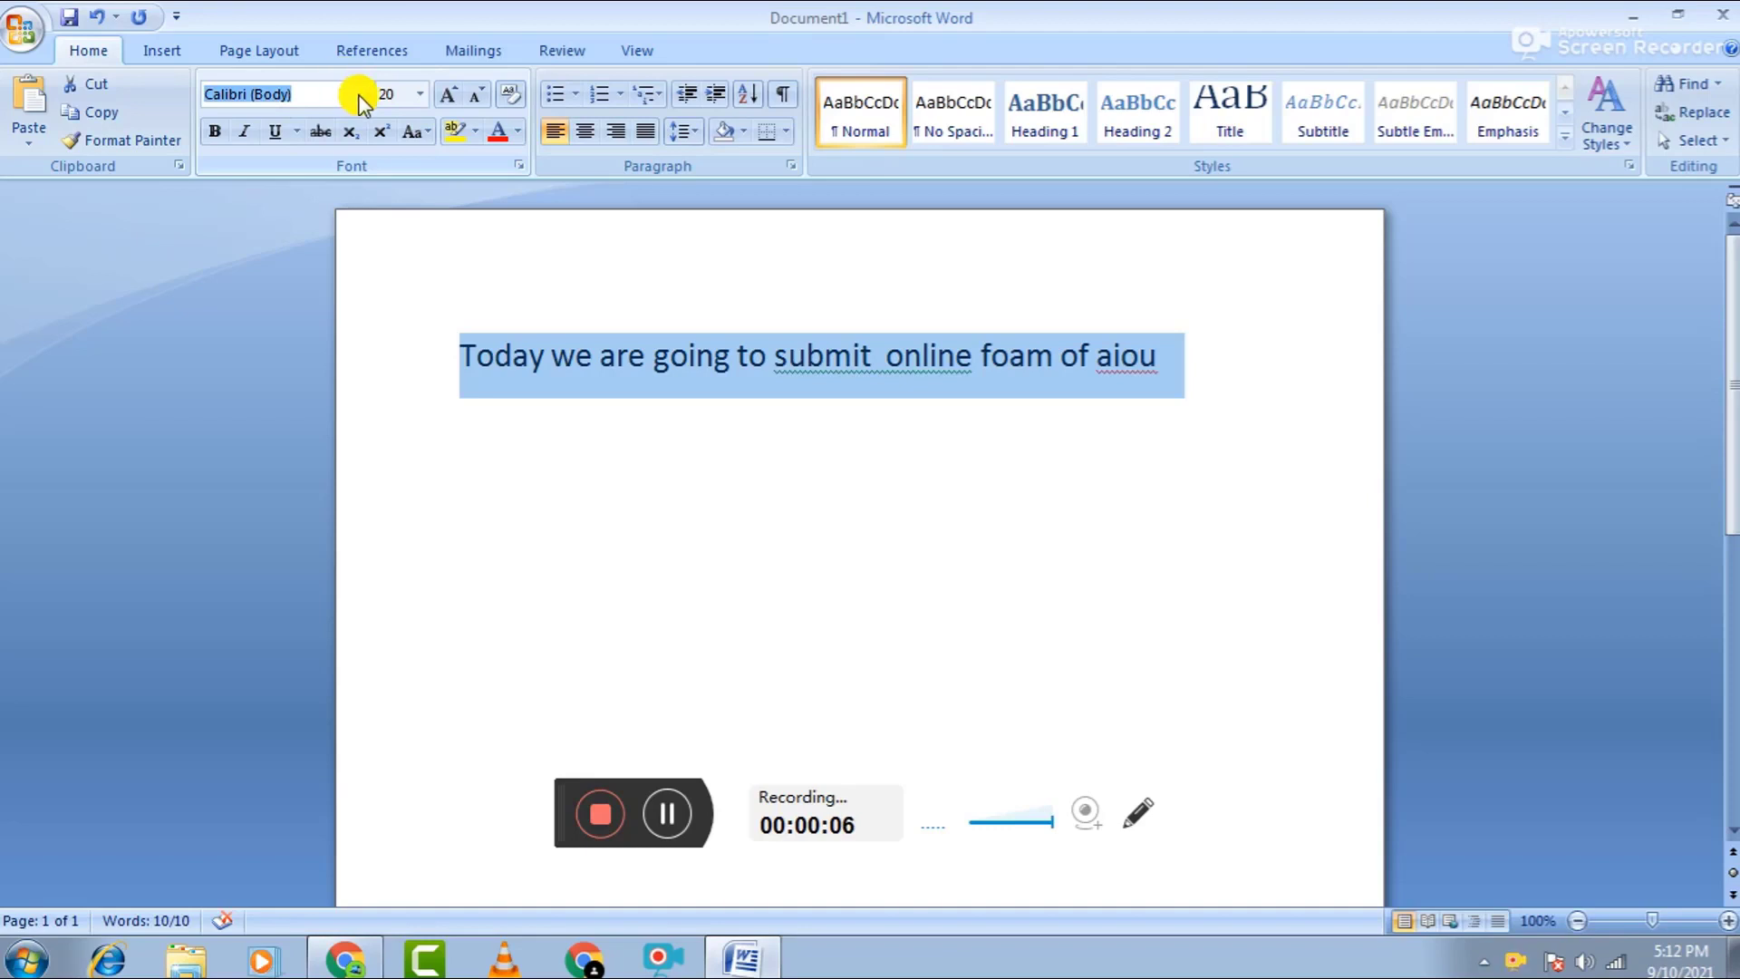
click(363, 93)
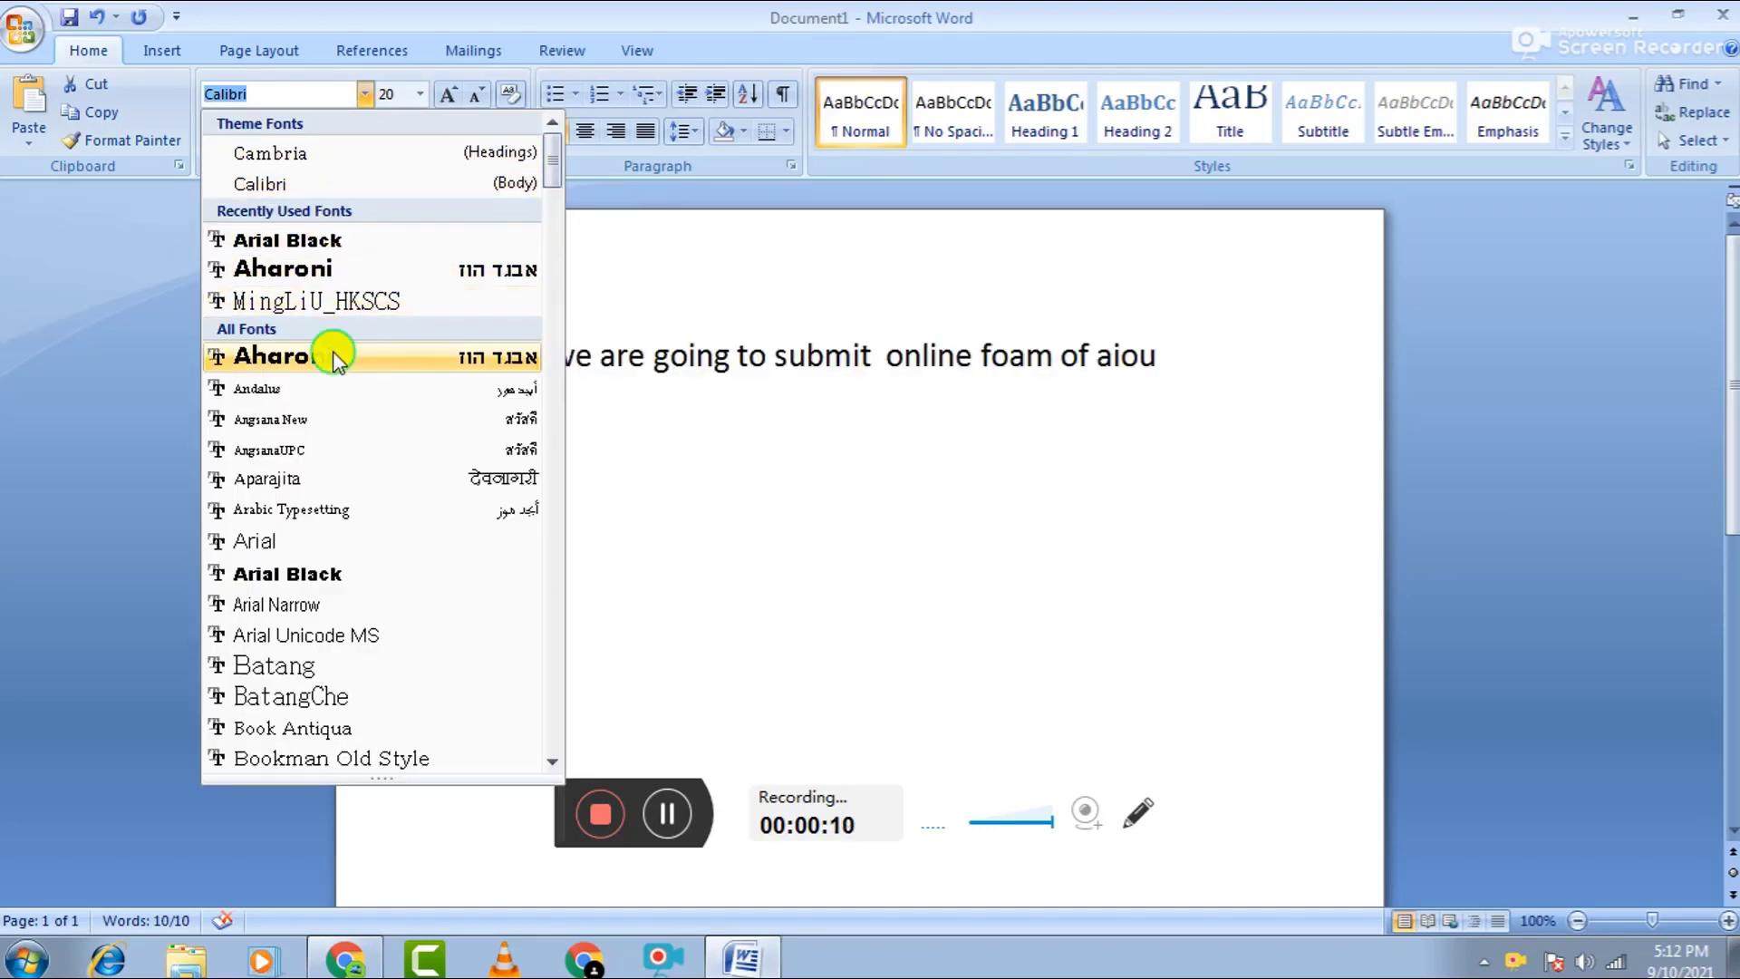
key(Escape)
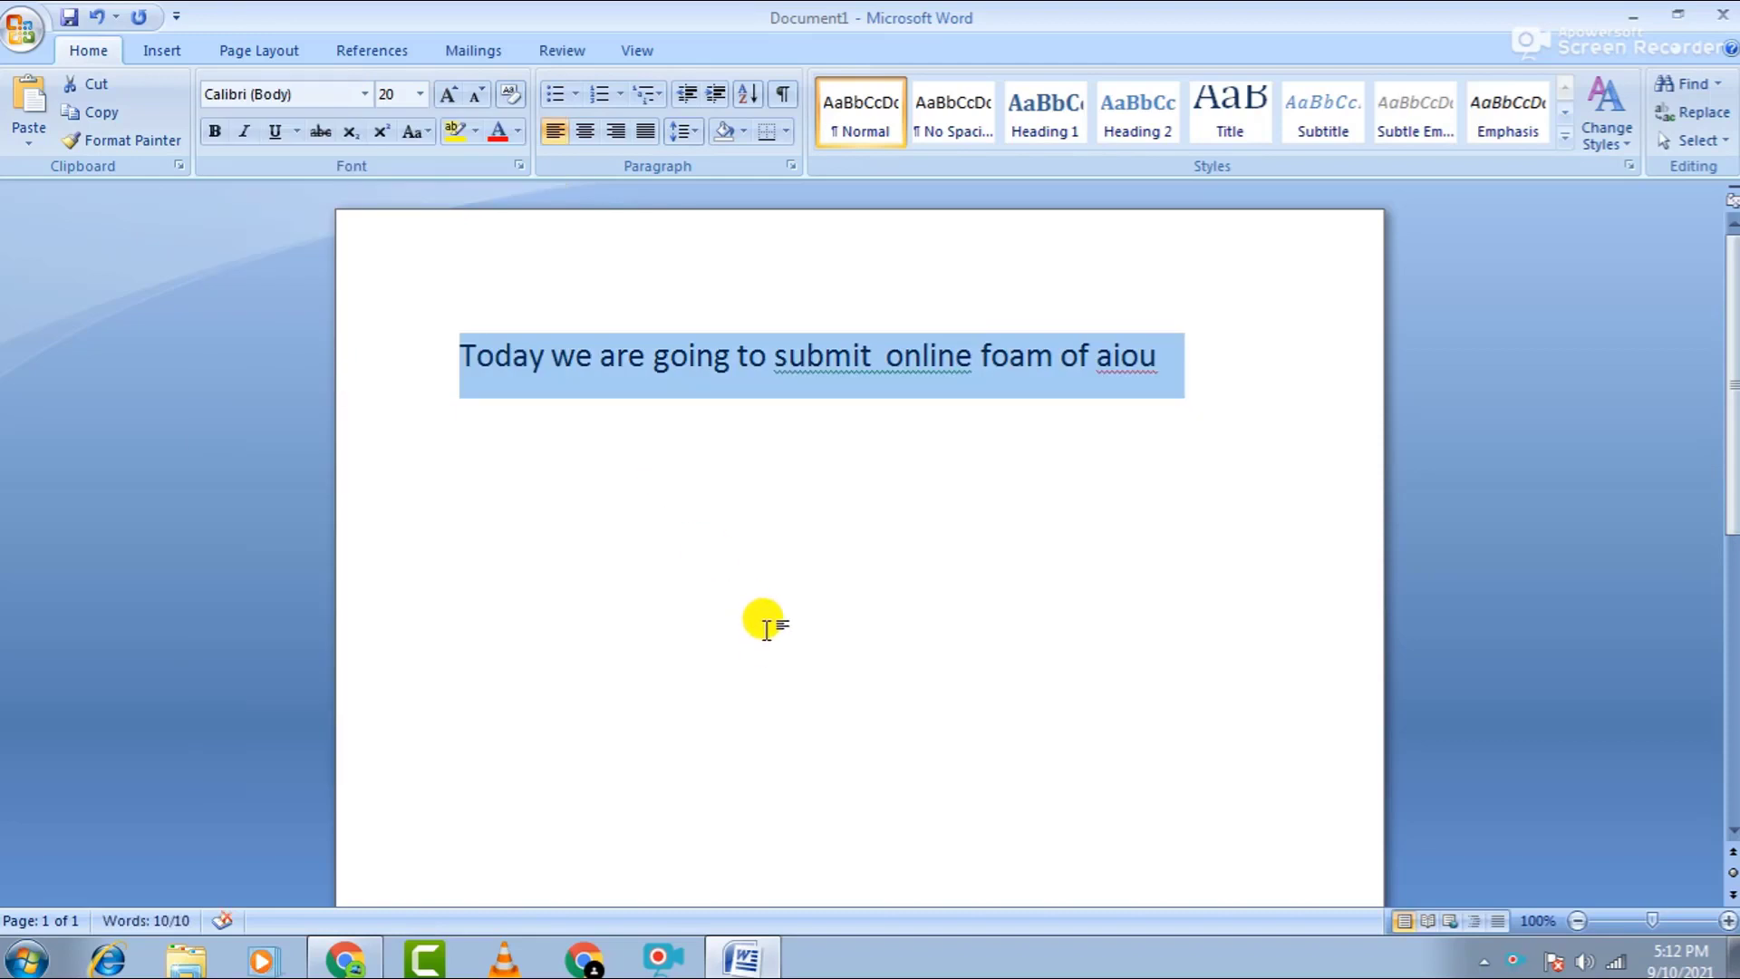
Change the font colour of the heading sentence to the standard green and deselect the text.
click(519, 132)
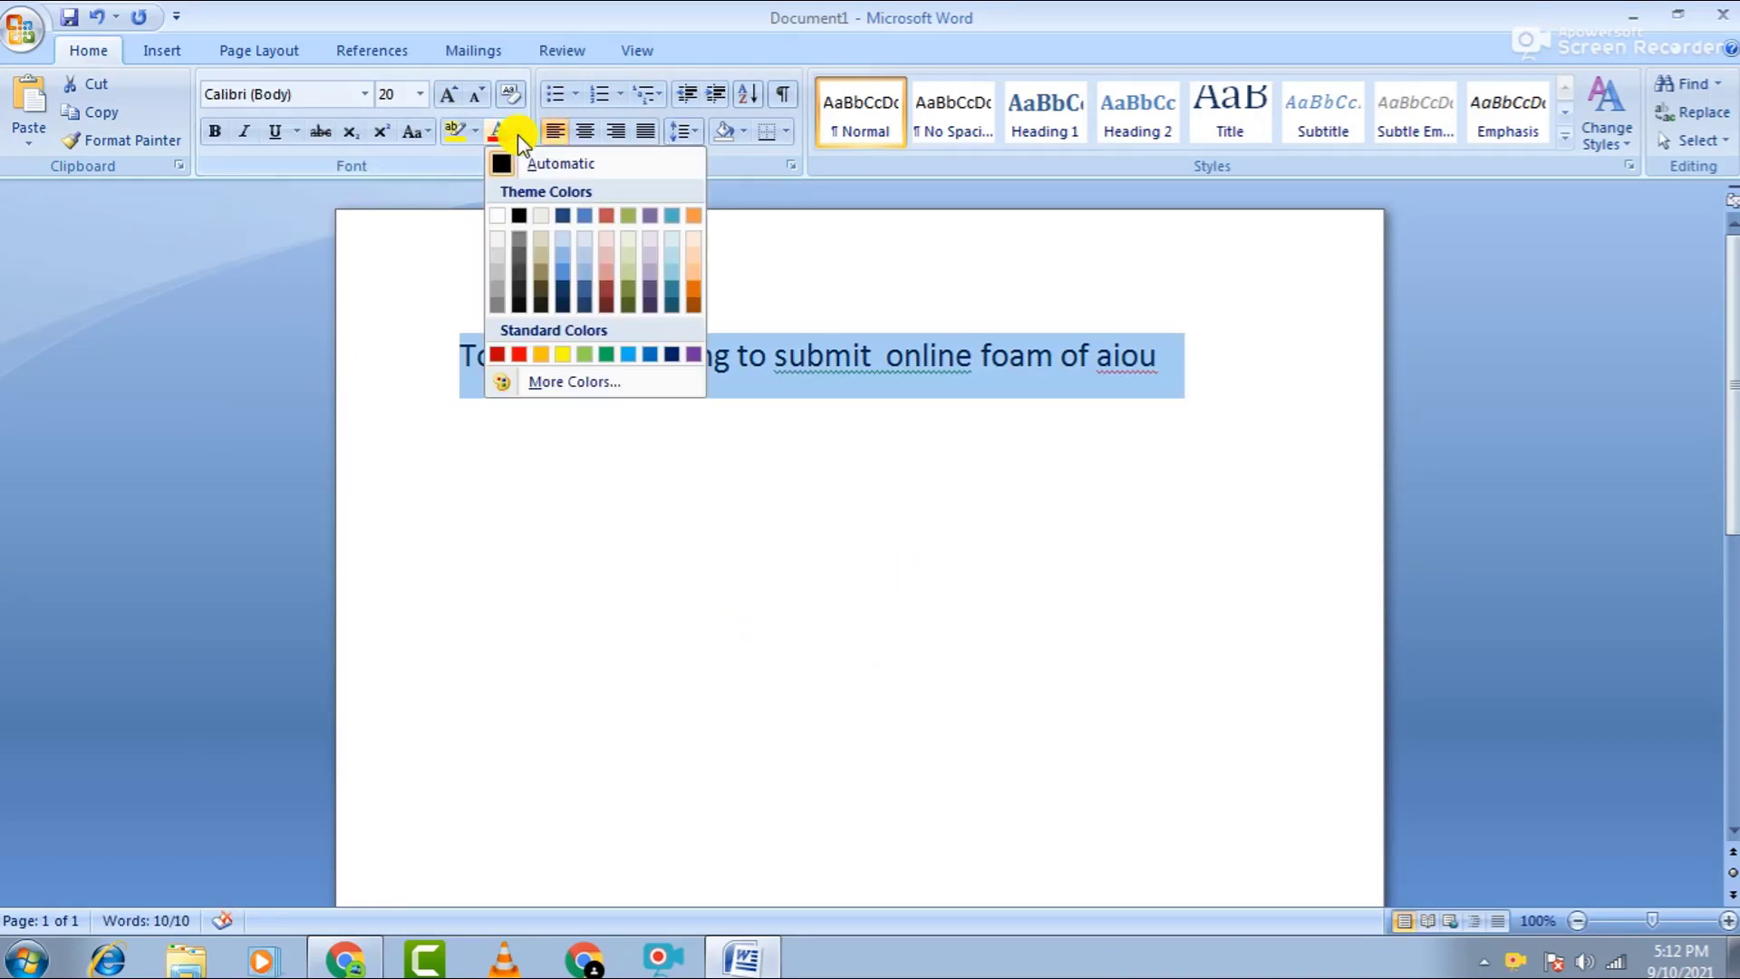
click(606, 353)
click(1208, 395)
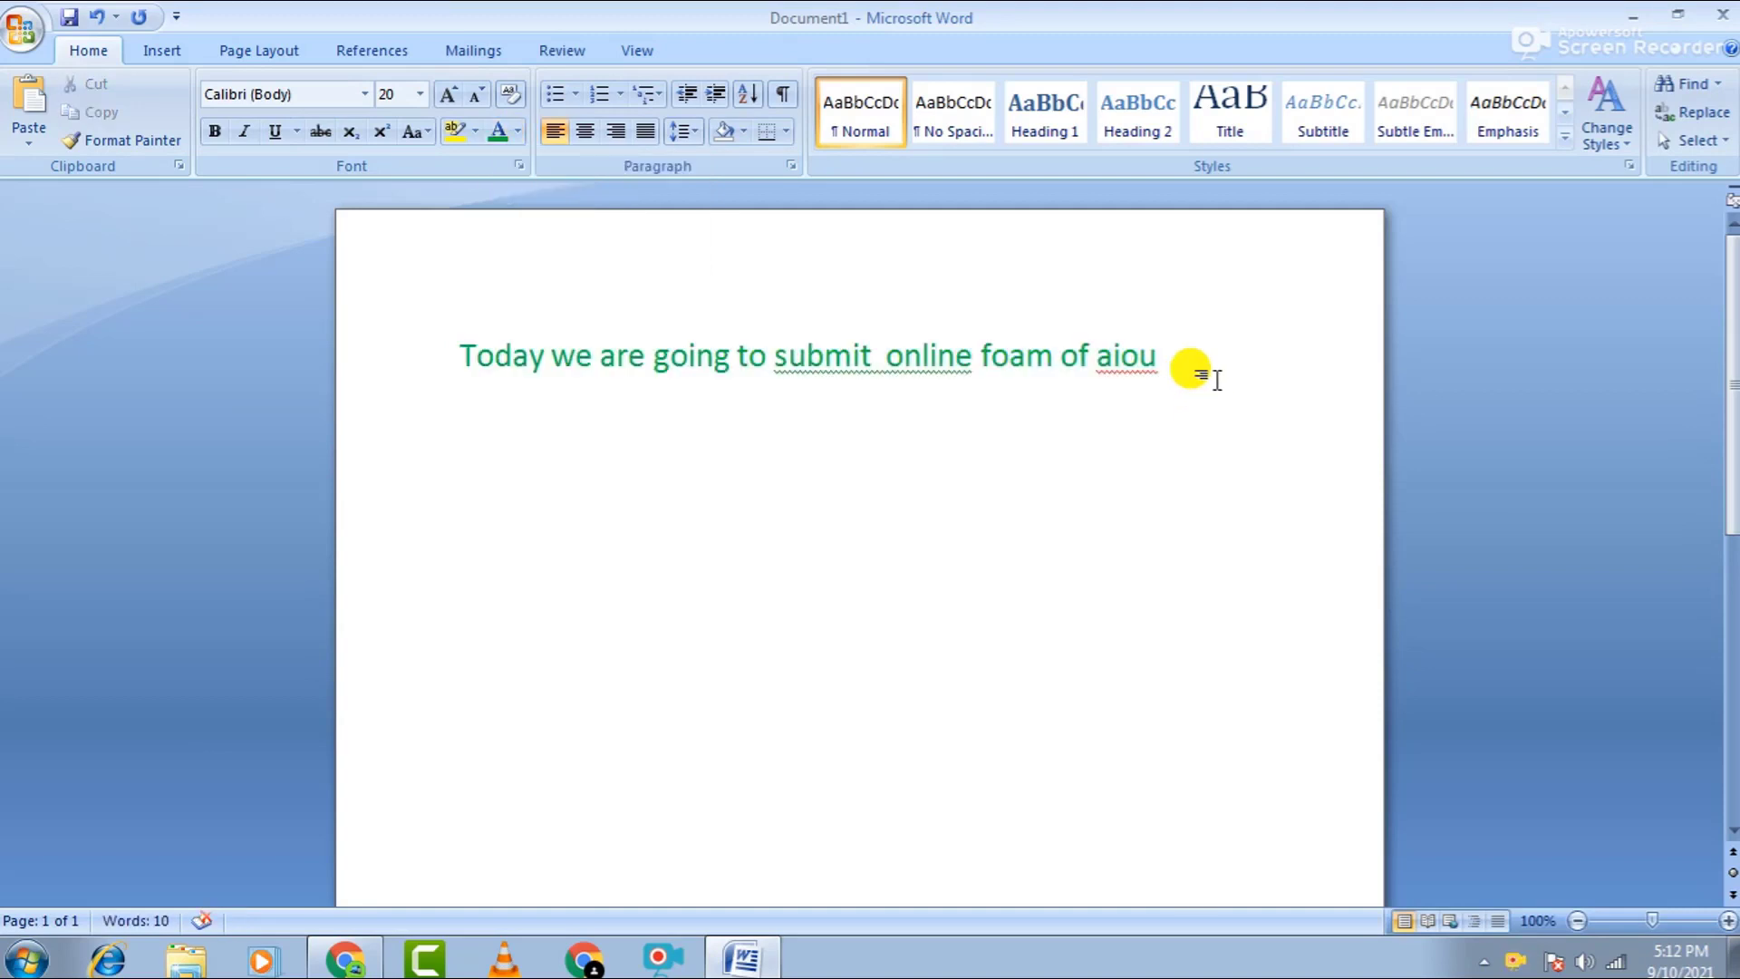
Below the heading, write the line "1 after getting user name and password we go to AIOU web site".
key(Return)
text(1)
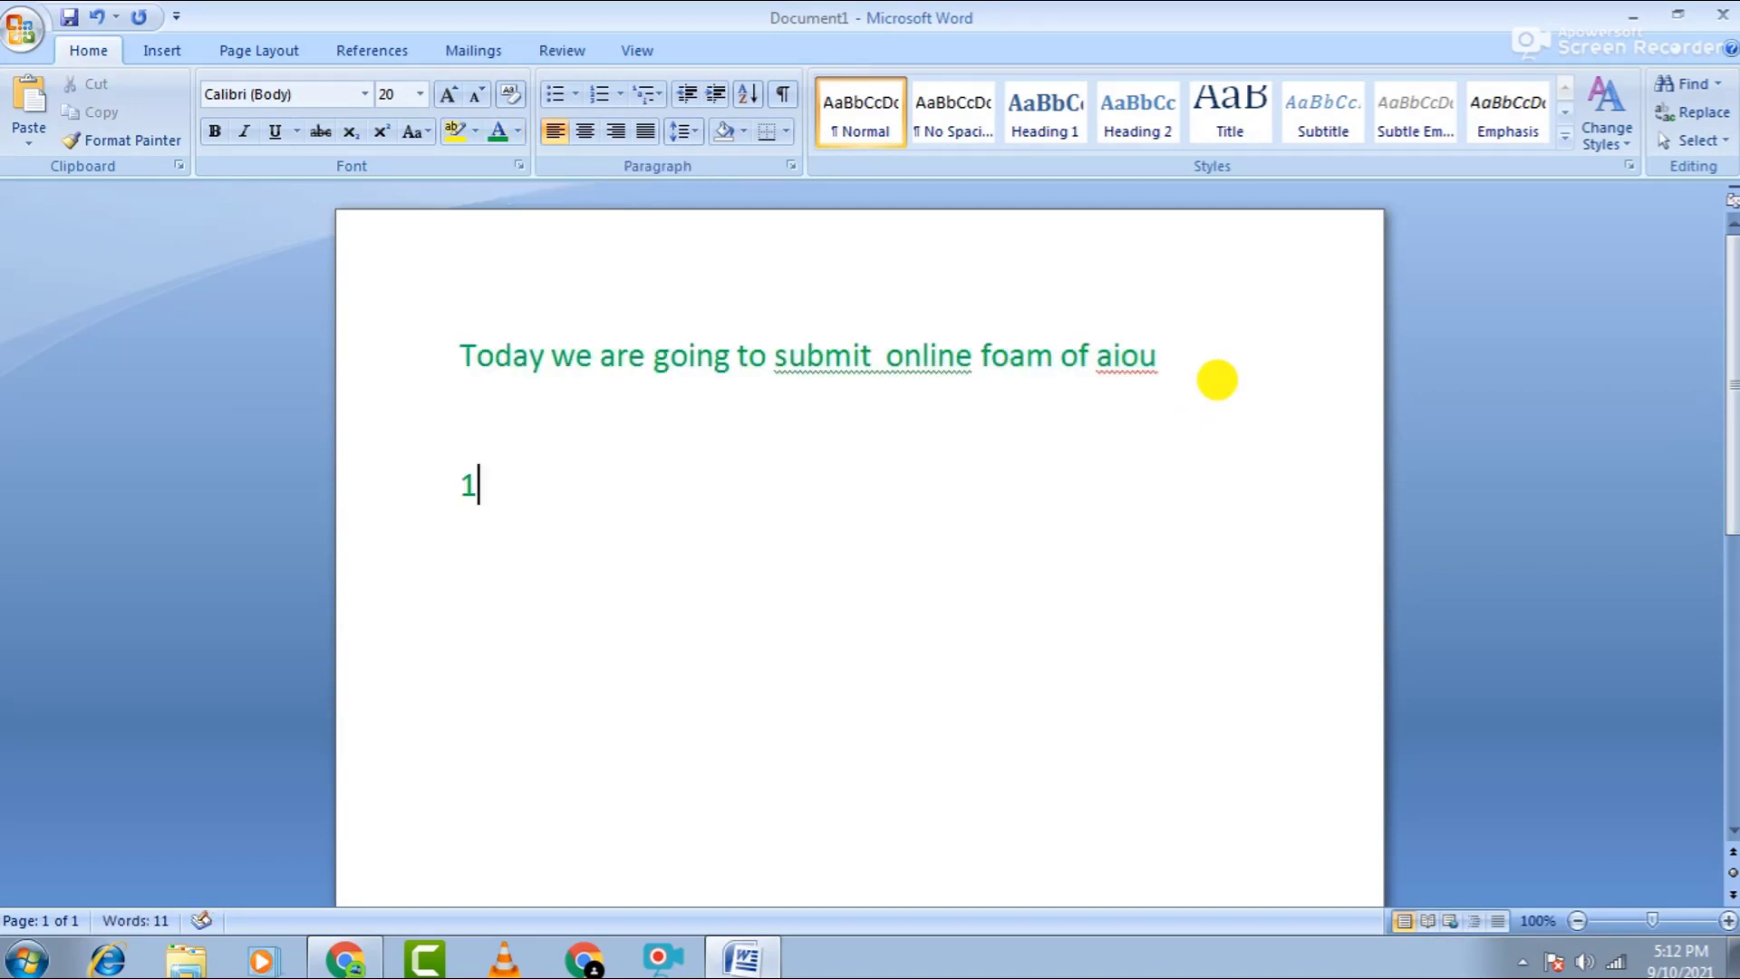
text( after ge)
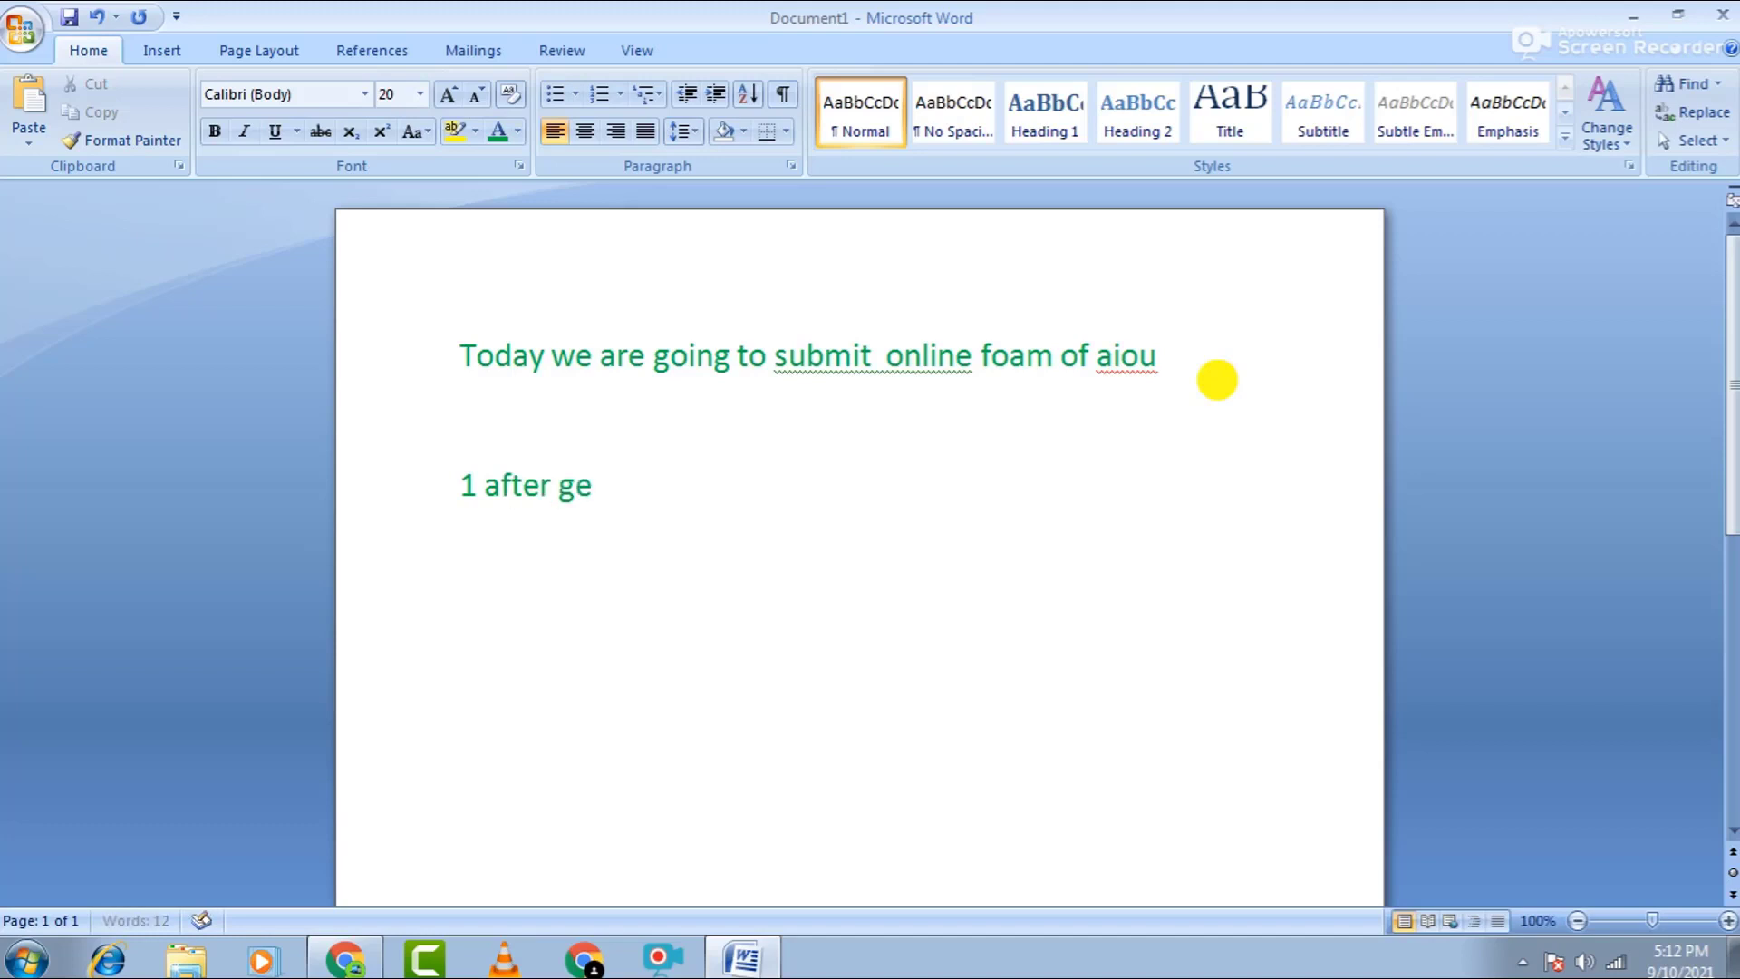
text(tting )
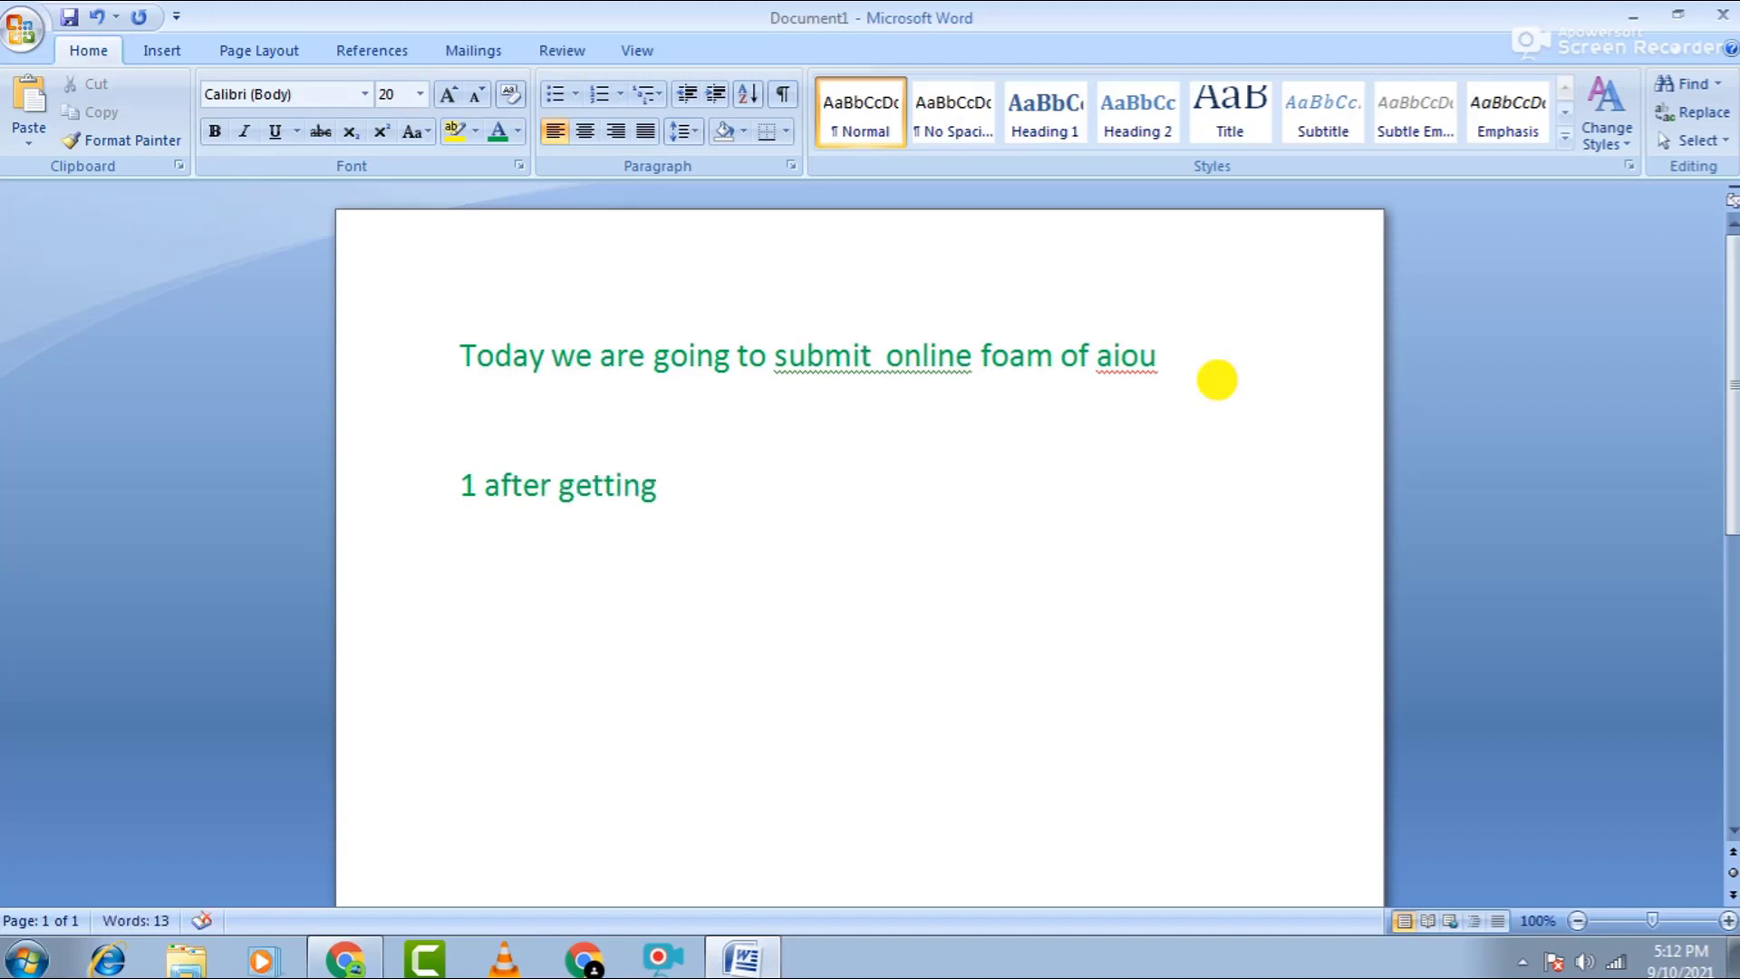
text(user name)
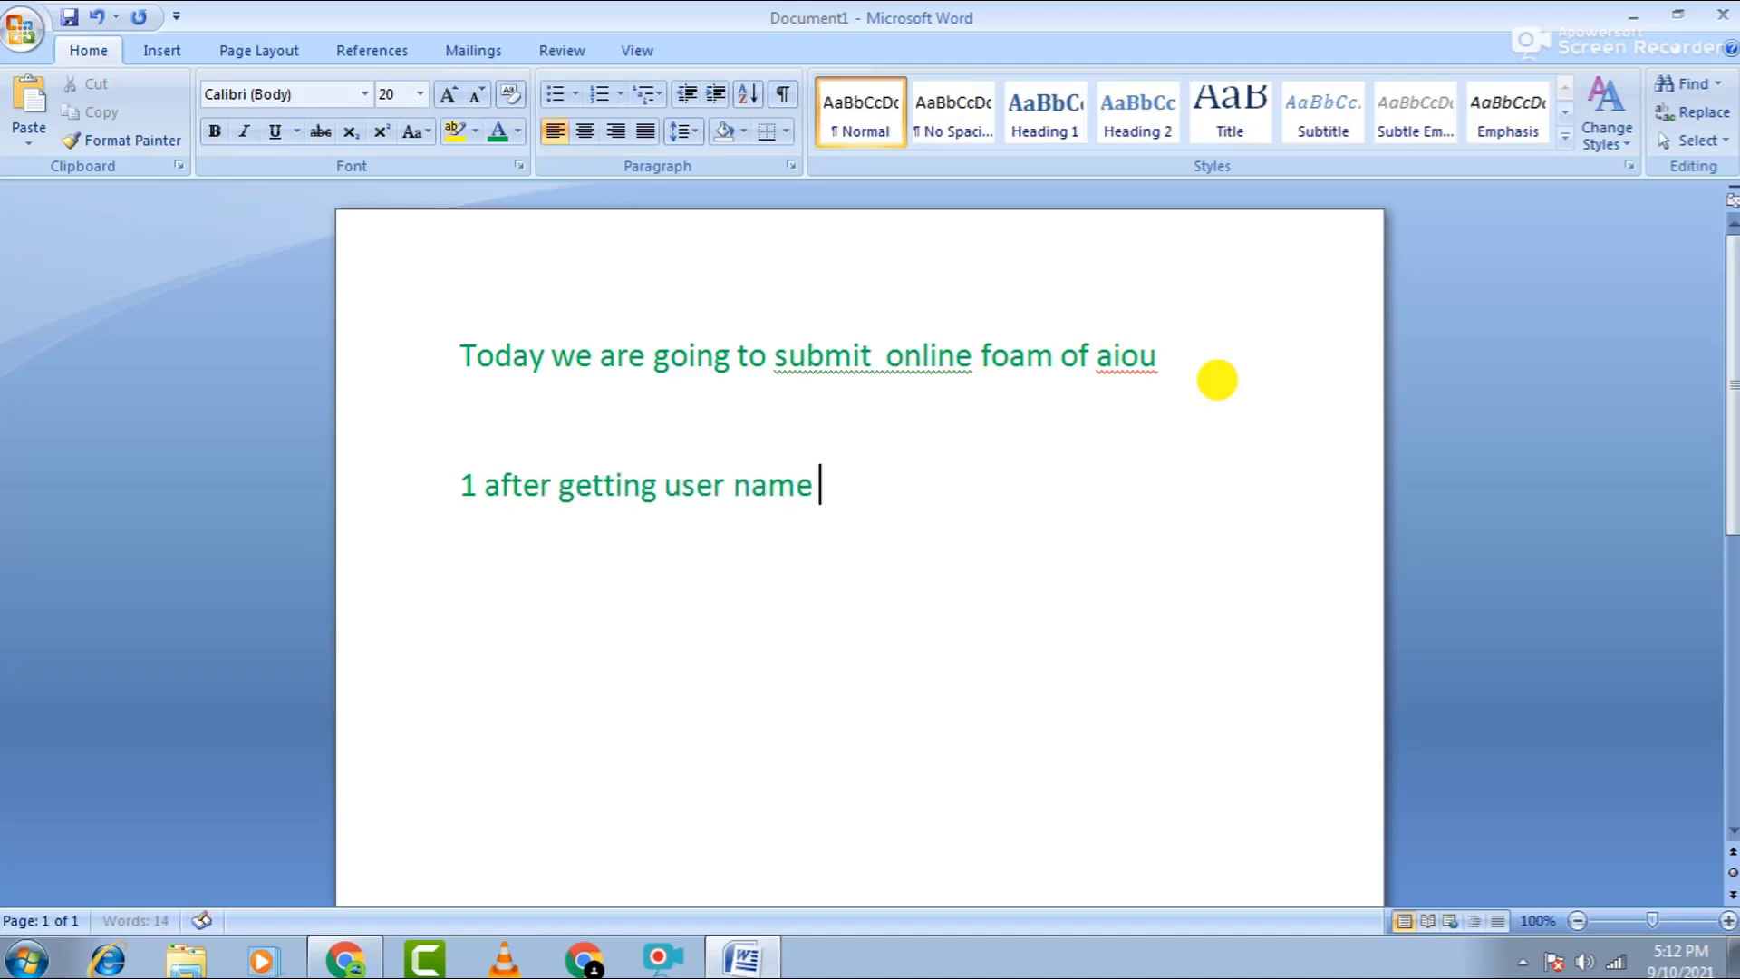
text( and pa)
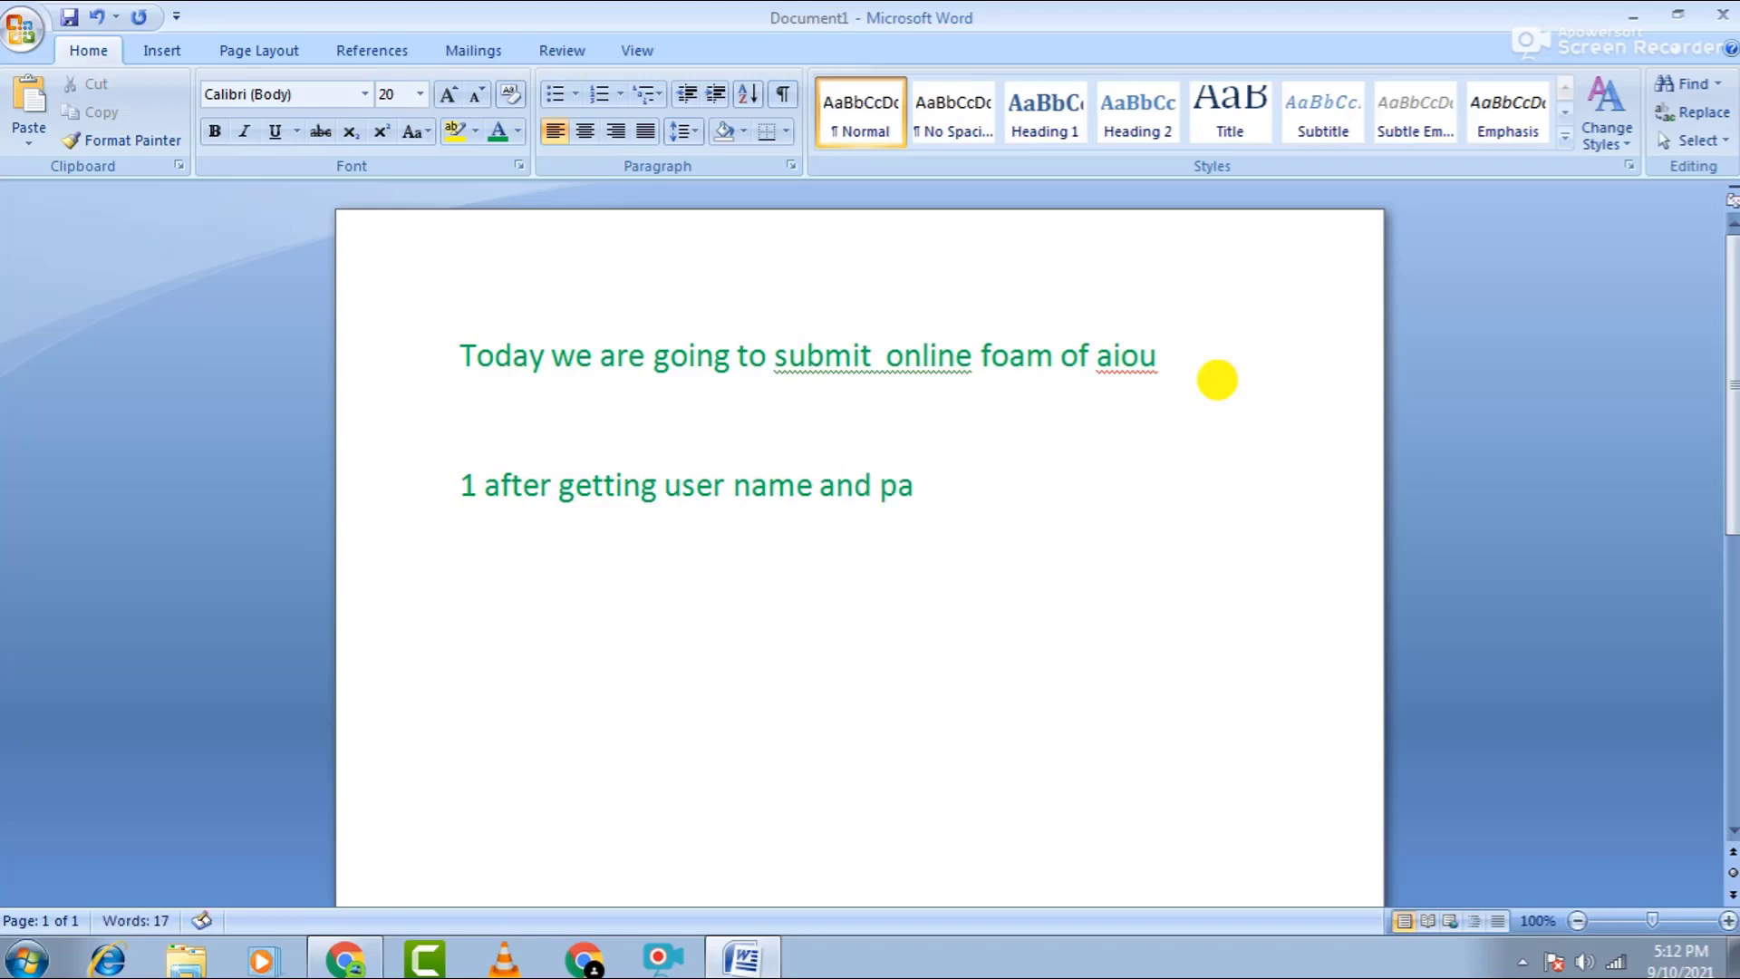
text(ssword )
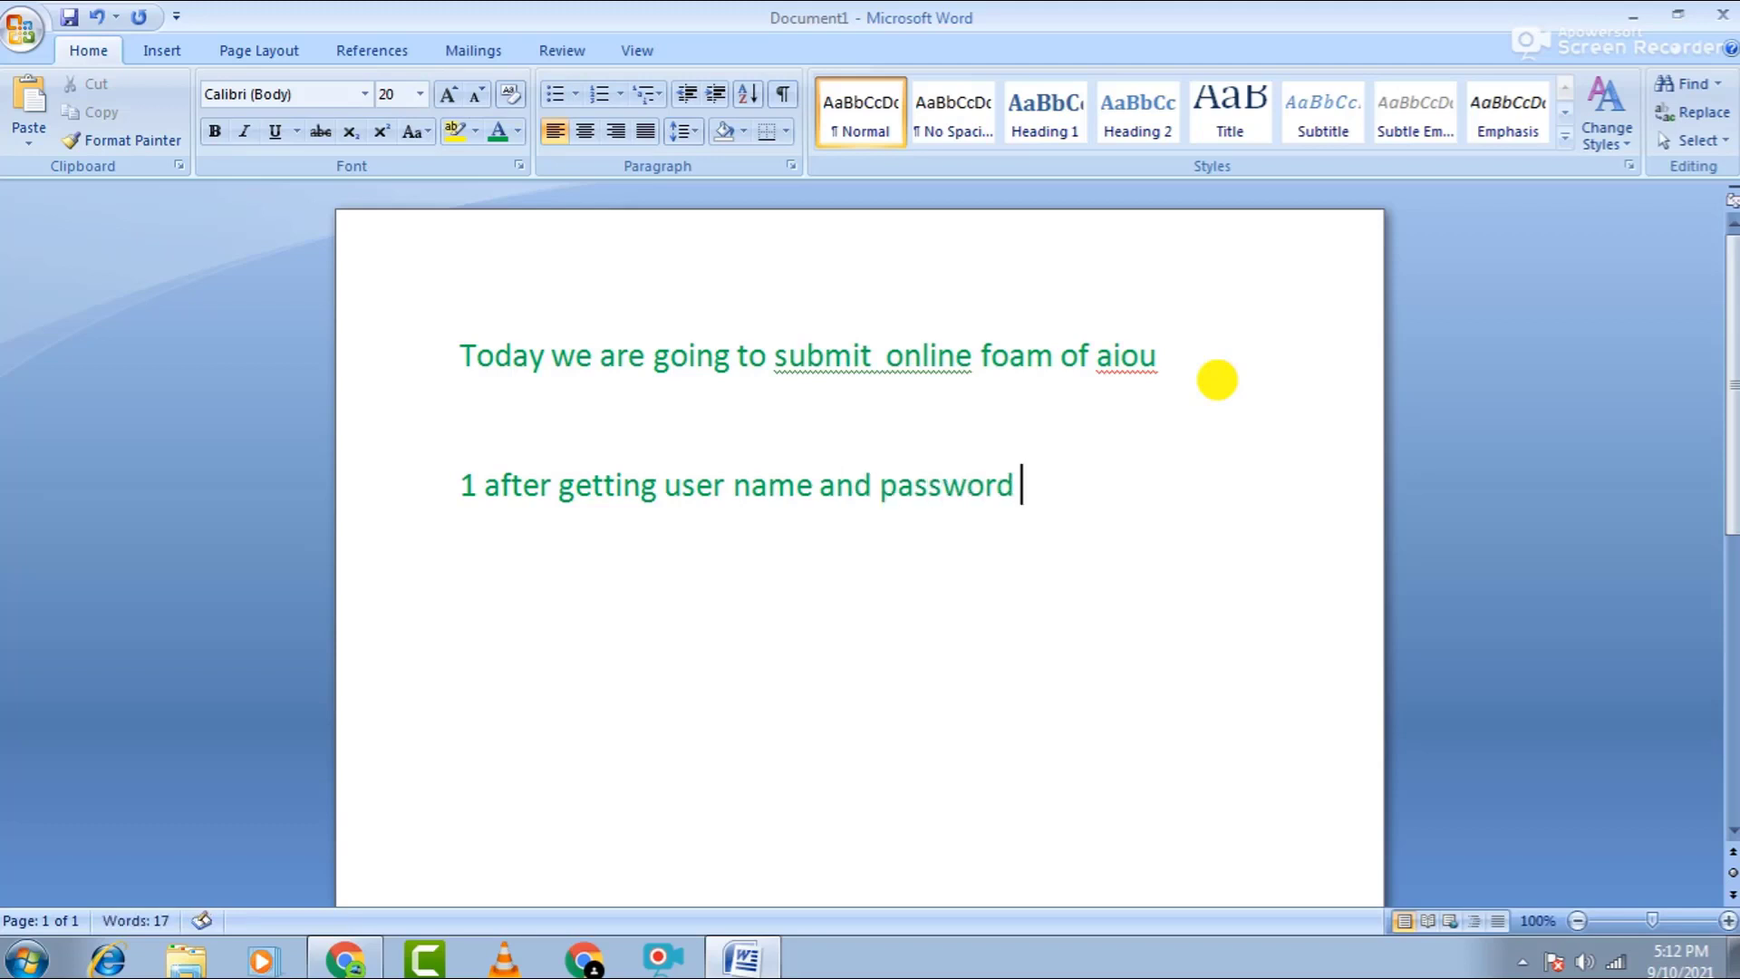
text(we go to)
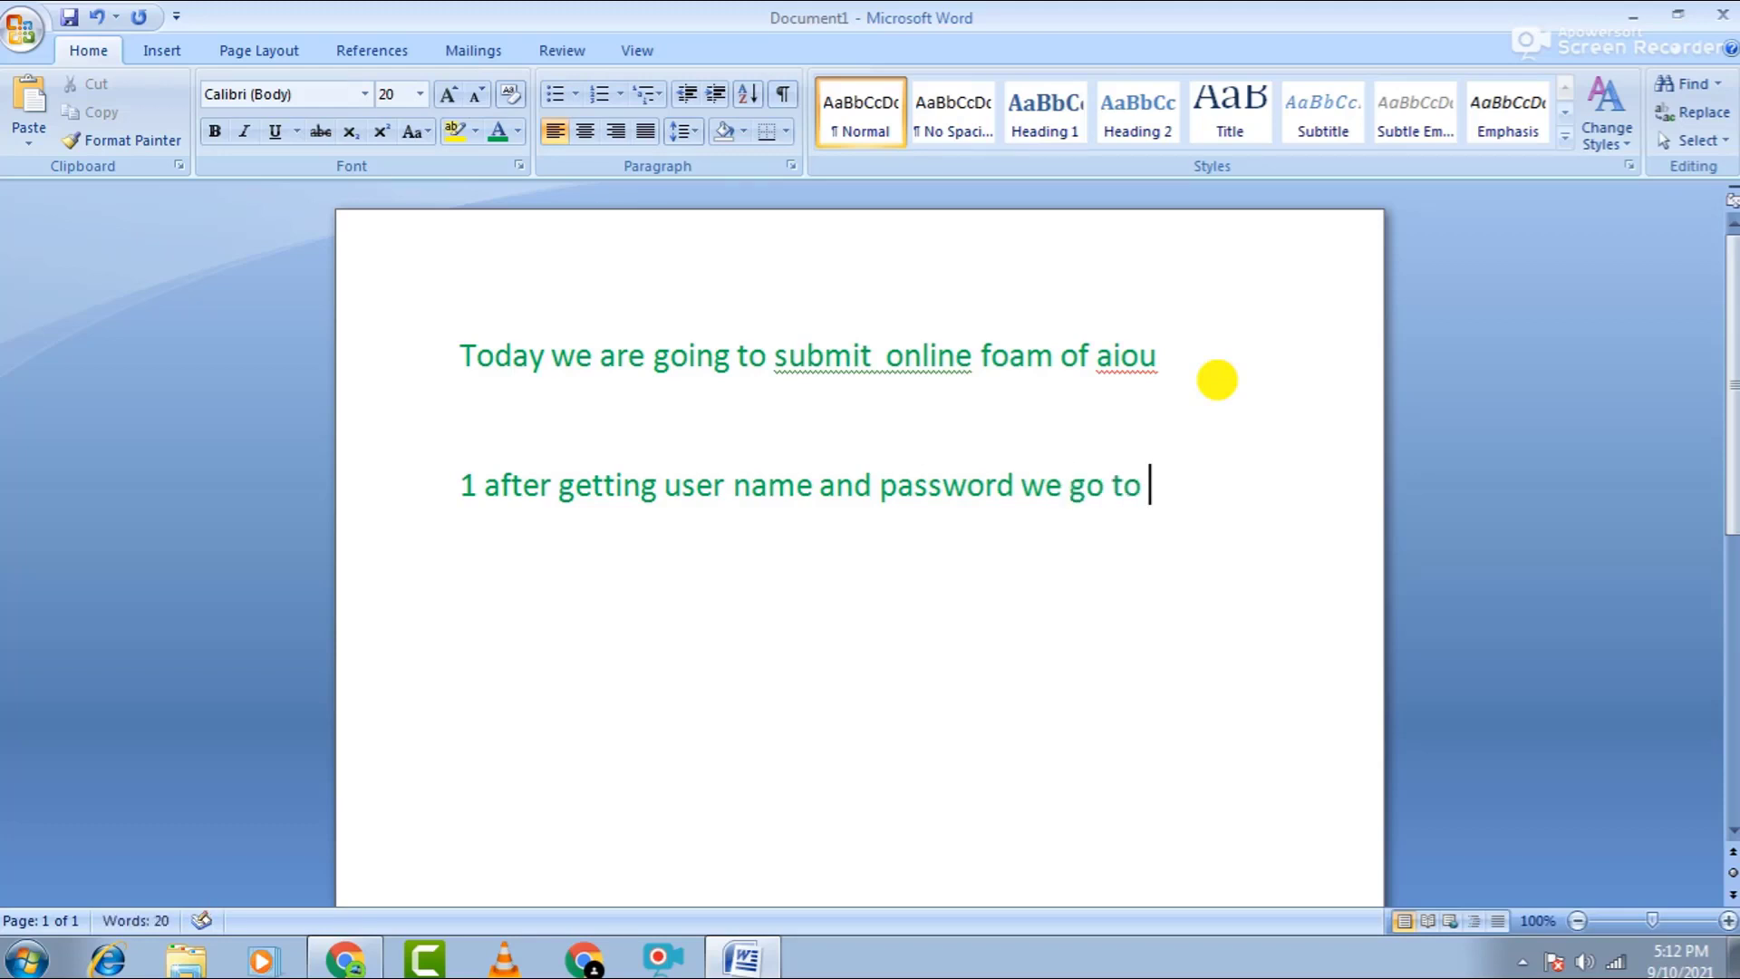
text( AIOU e)
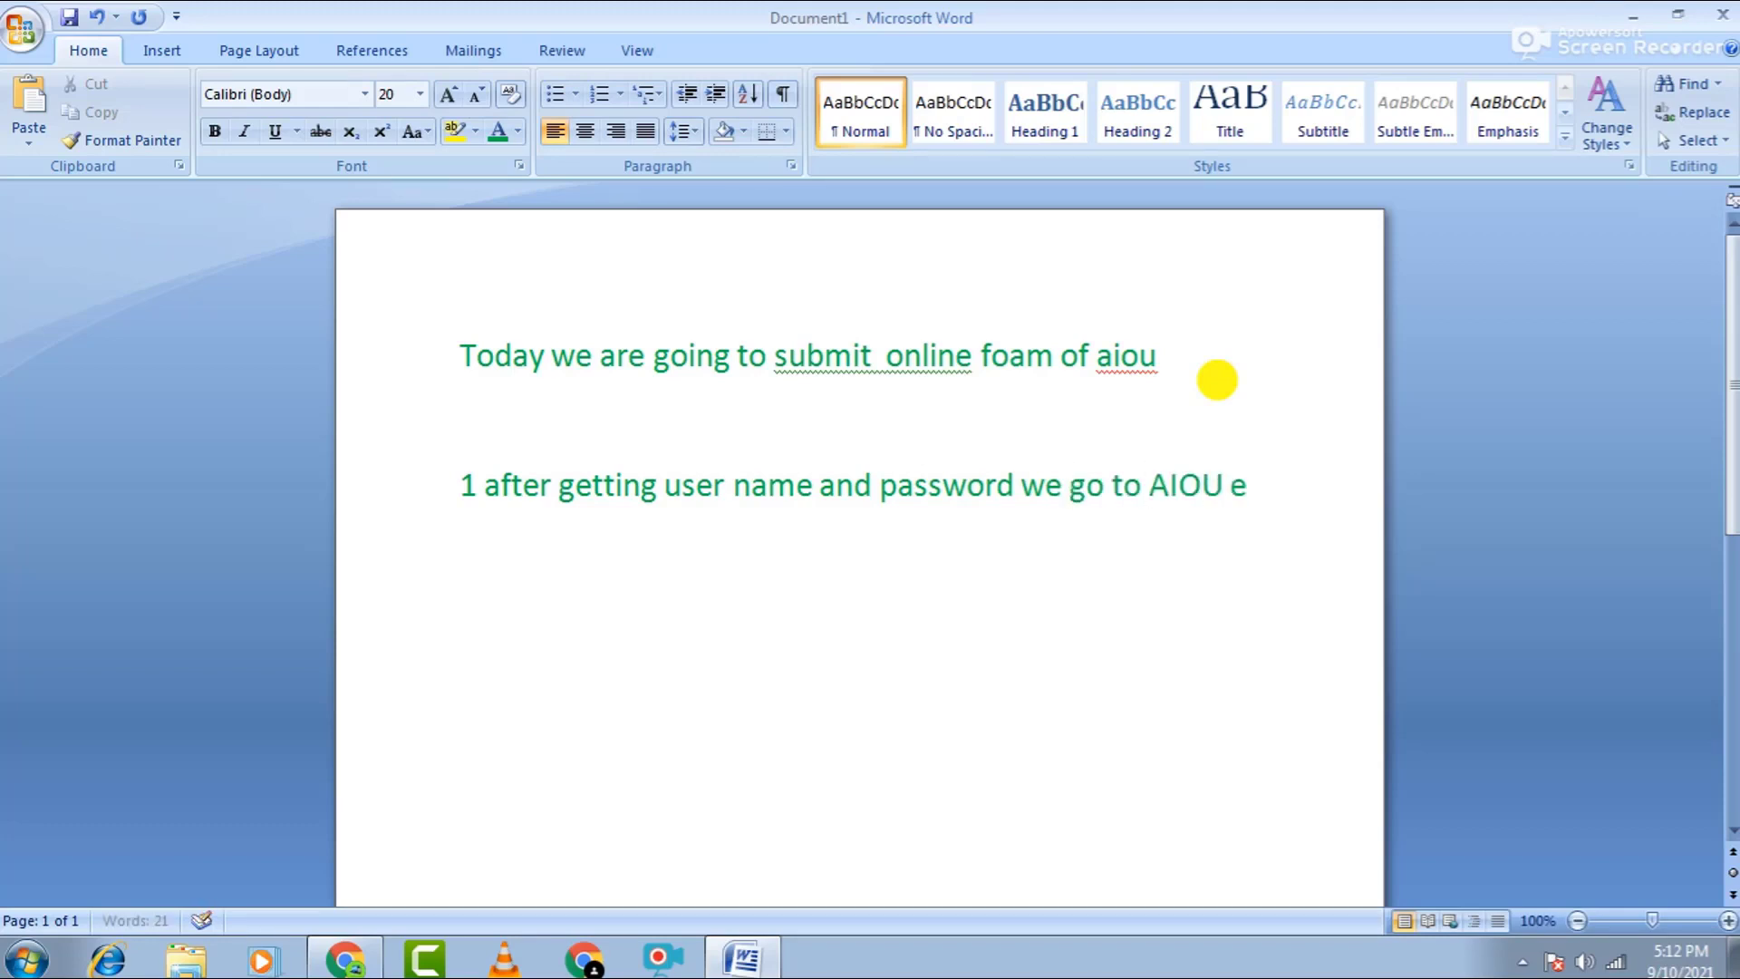
text( we)
key(BackSpace)
text(web site)
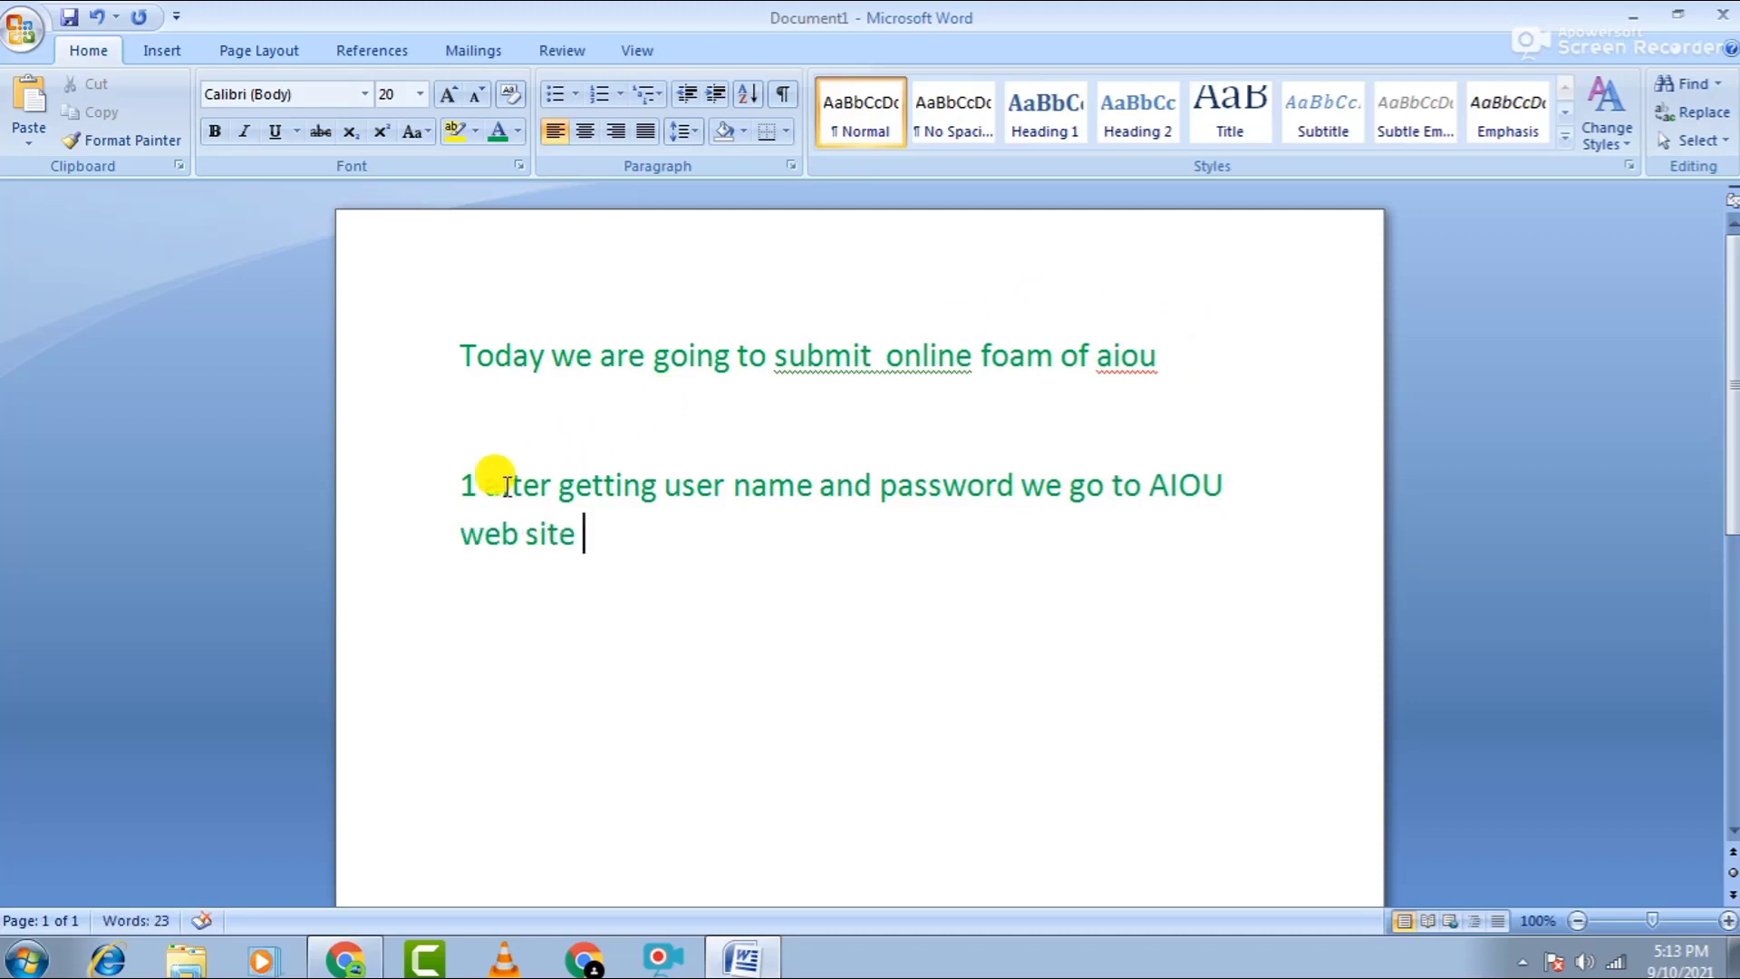
Remove the manually written 1 from the instruction line and format the line as an automatic "1." numbered list item.
click(477, 485)
drag(488, 490, 461, 487)
key(BackSpace)
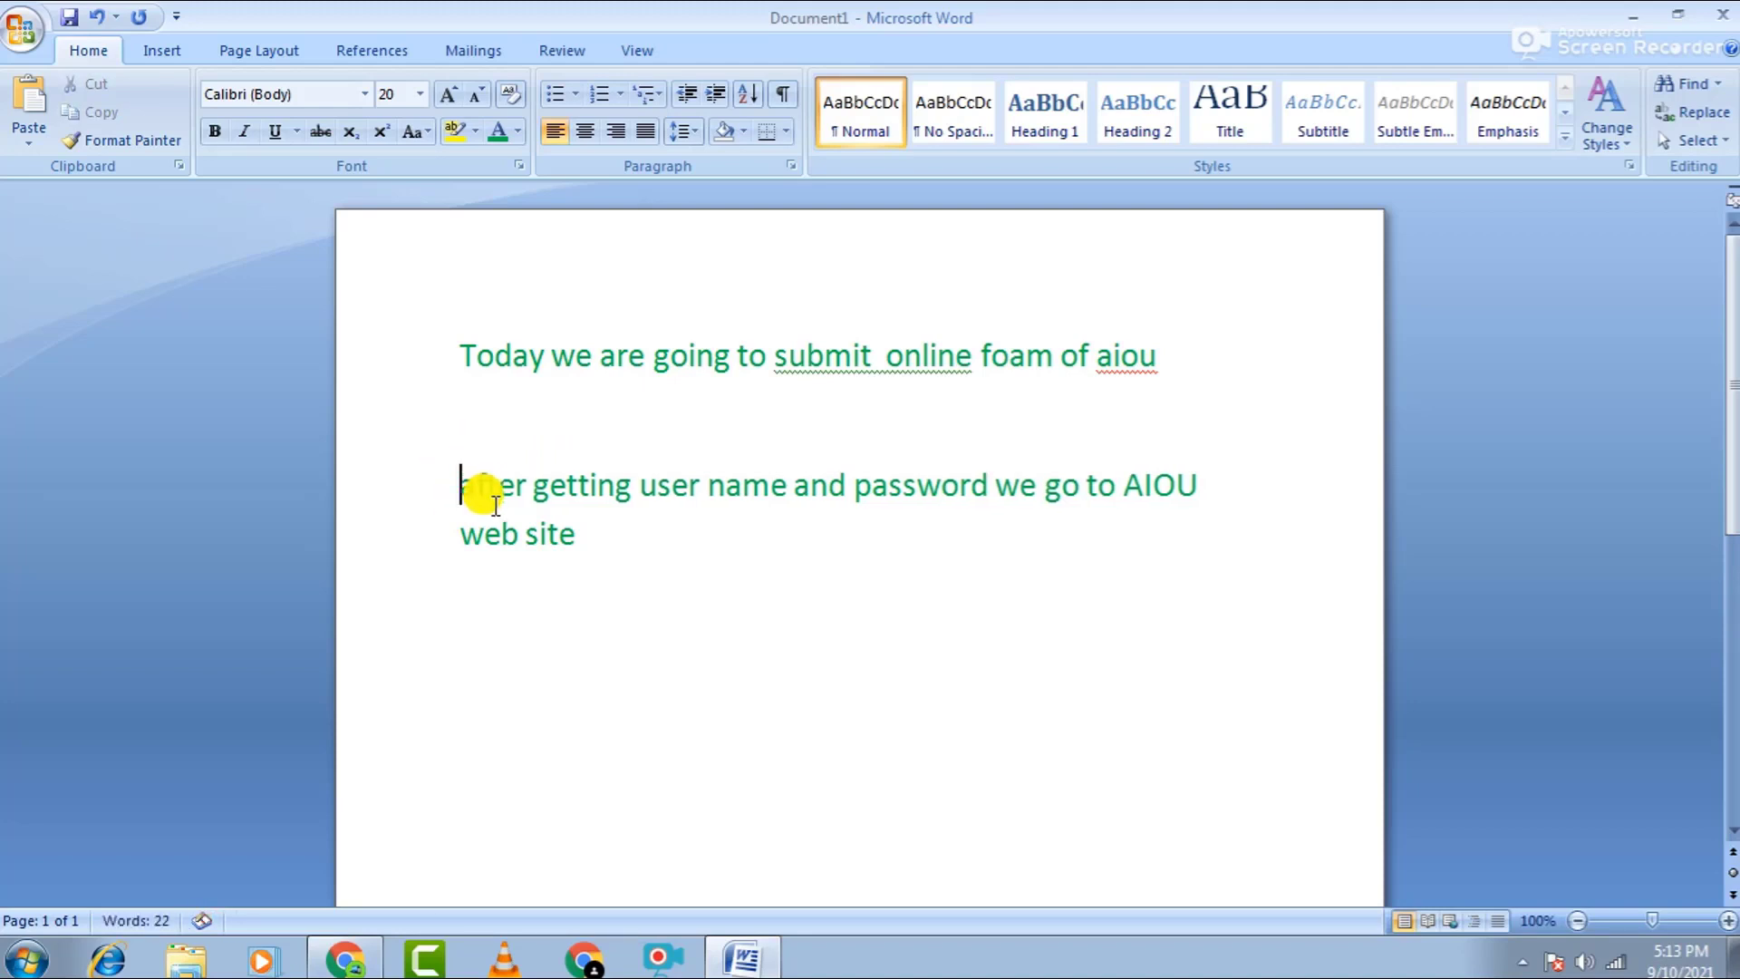
click(620, 94)
click(711, 195)
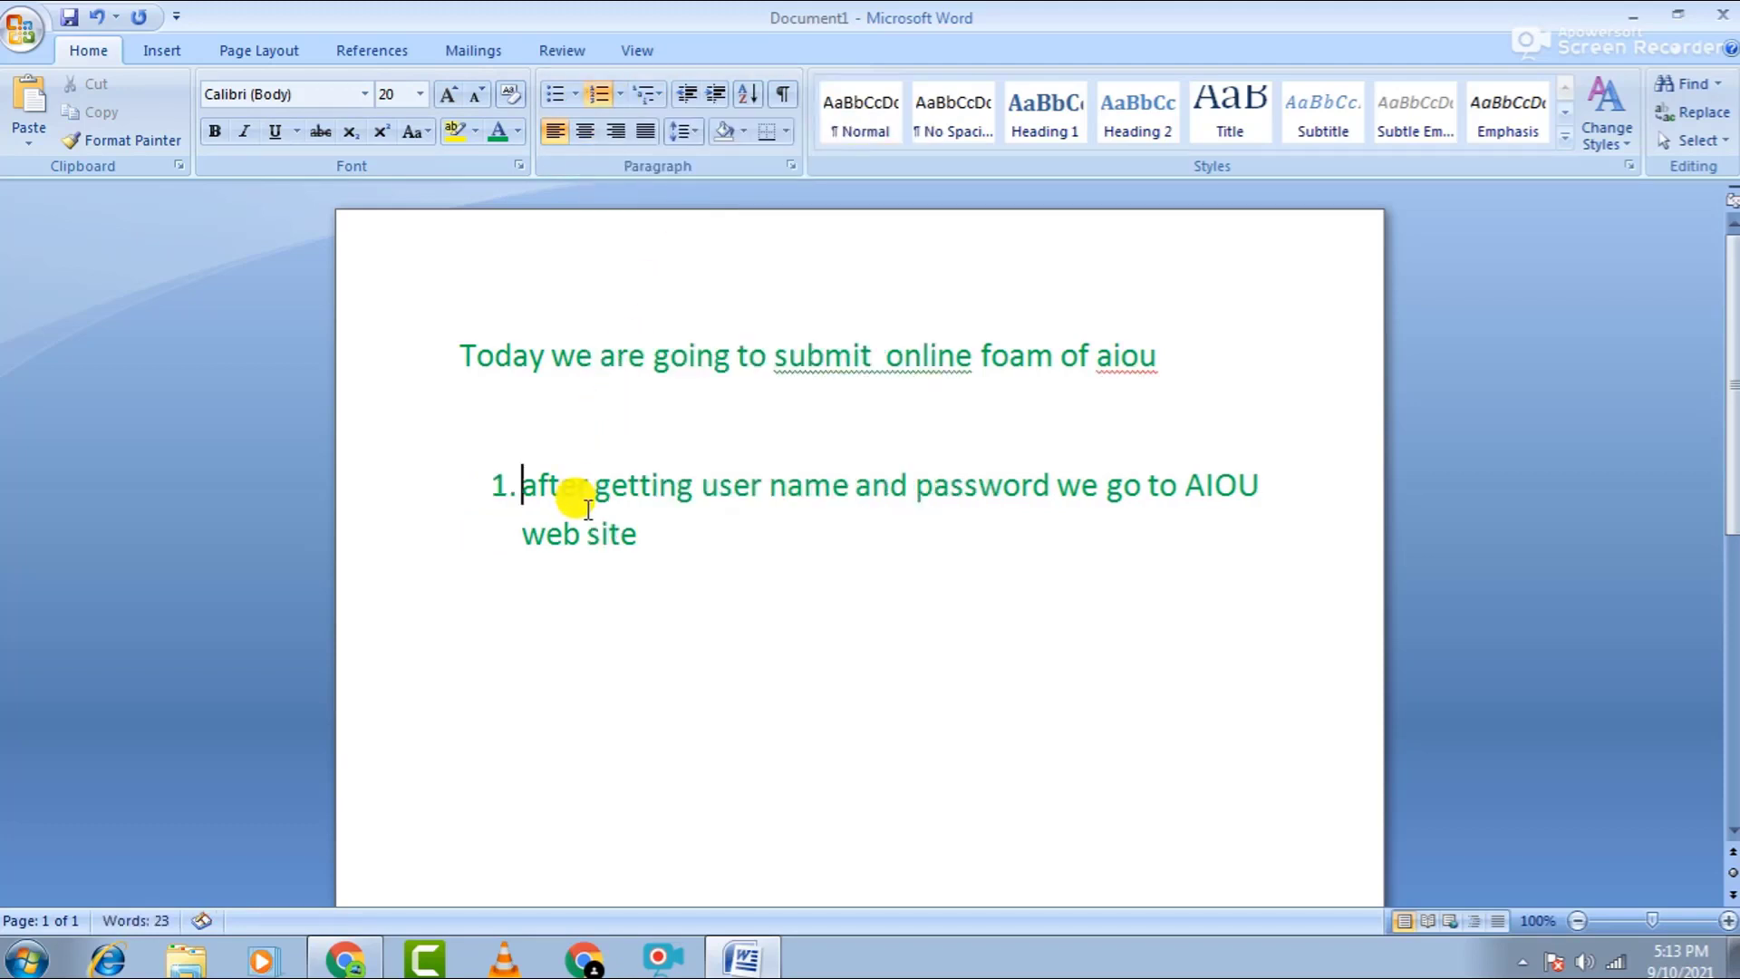
Add a second numbered list item reading "lets go on AIOU web".
click(671, 535)
key(Return)
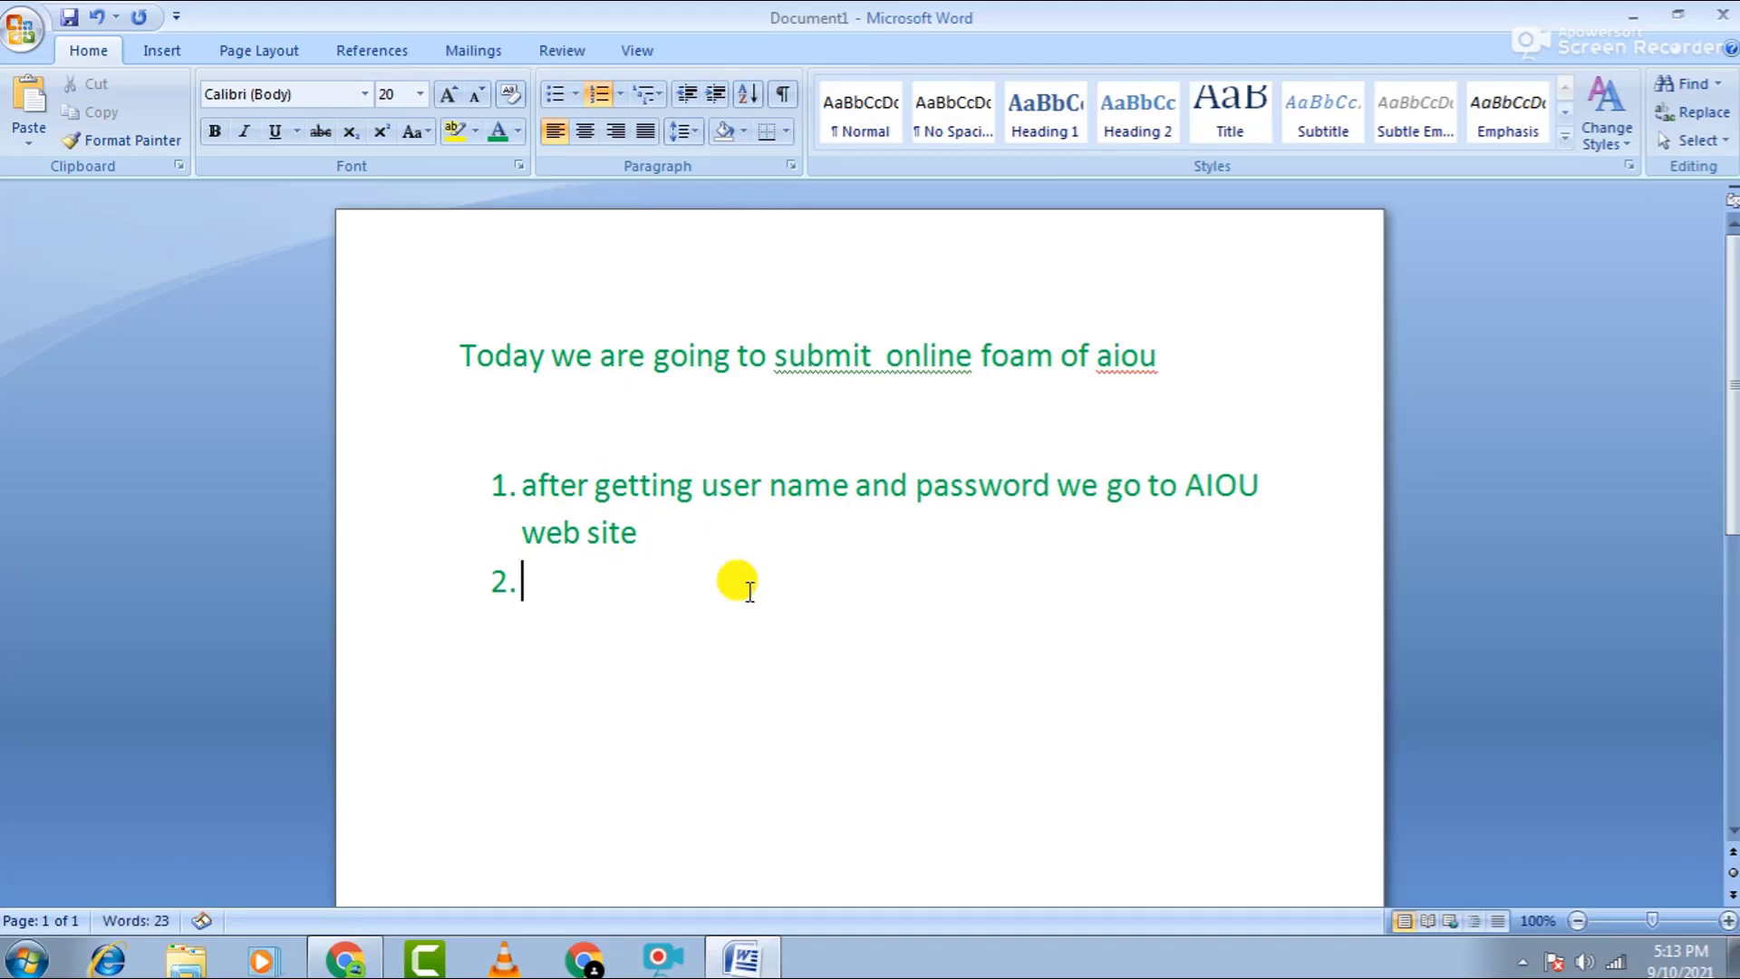
text(I)
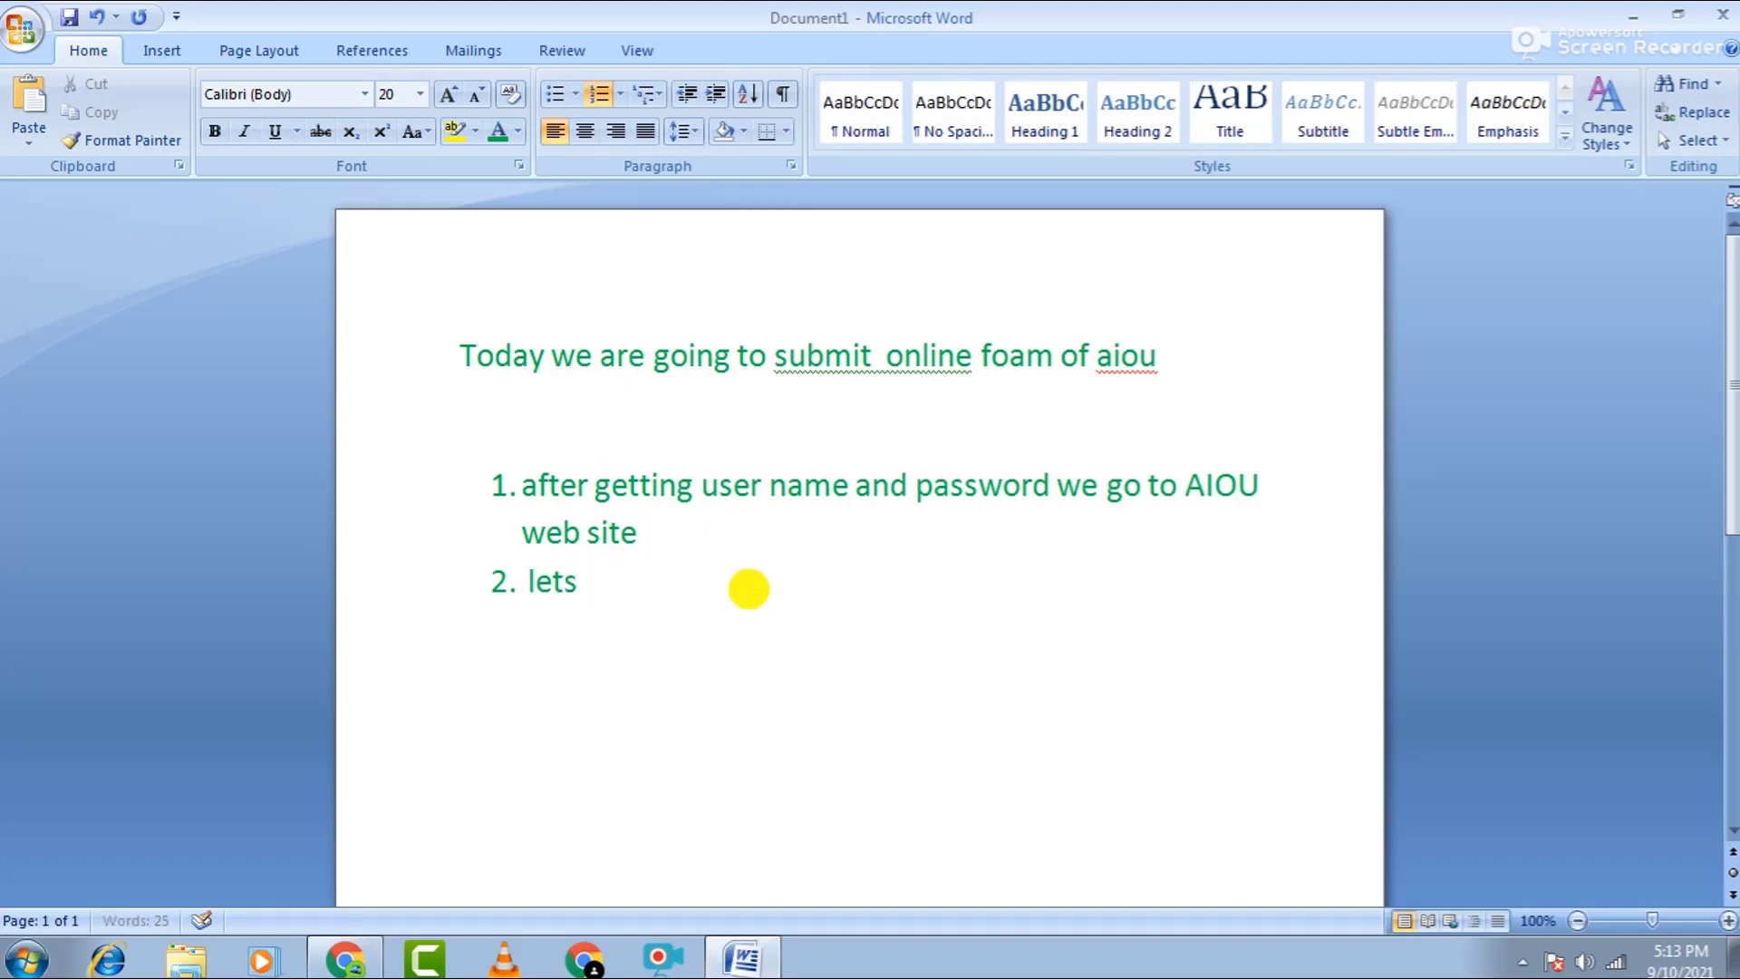
text(ets go on A)
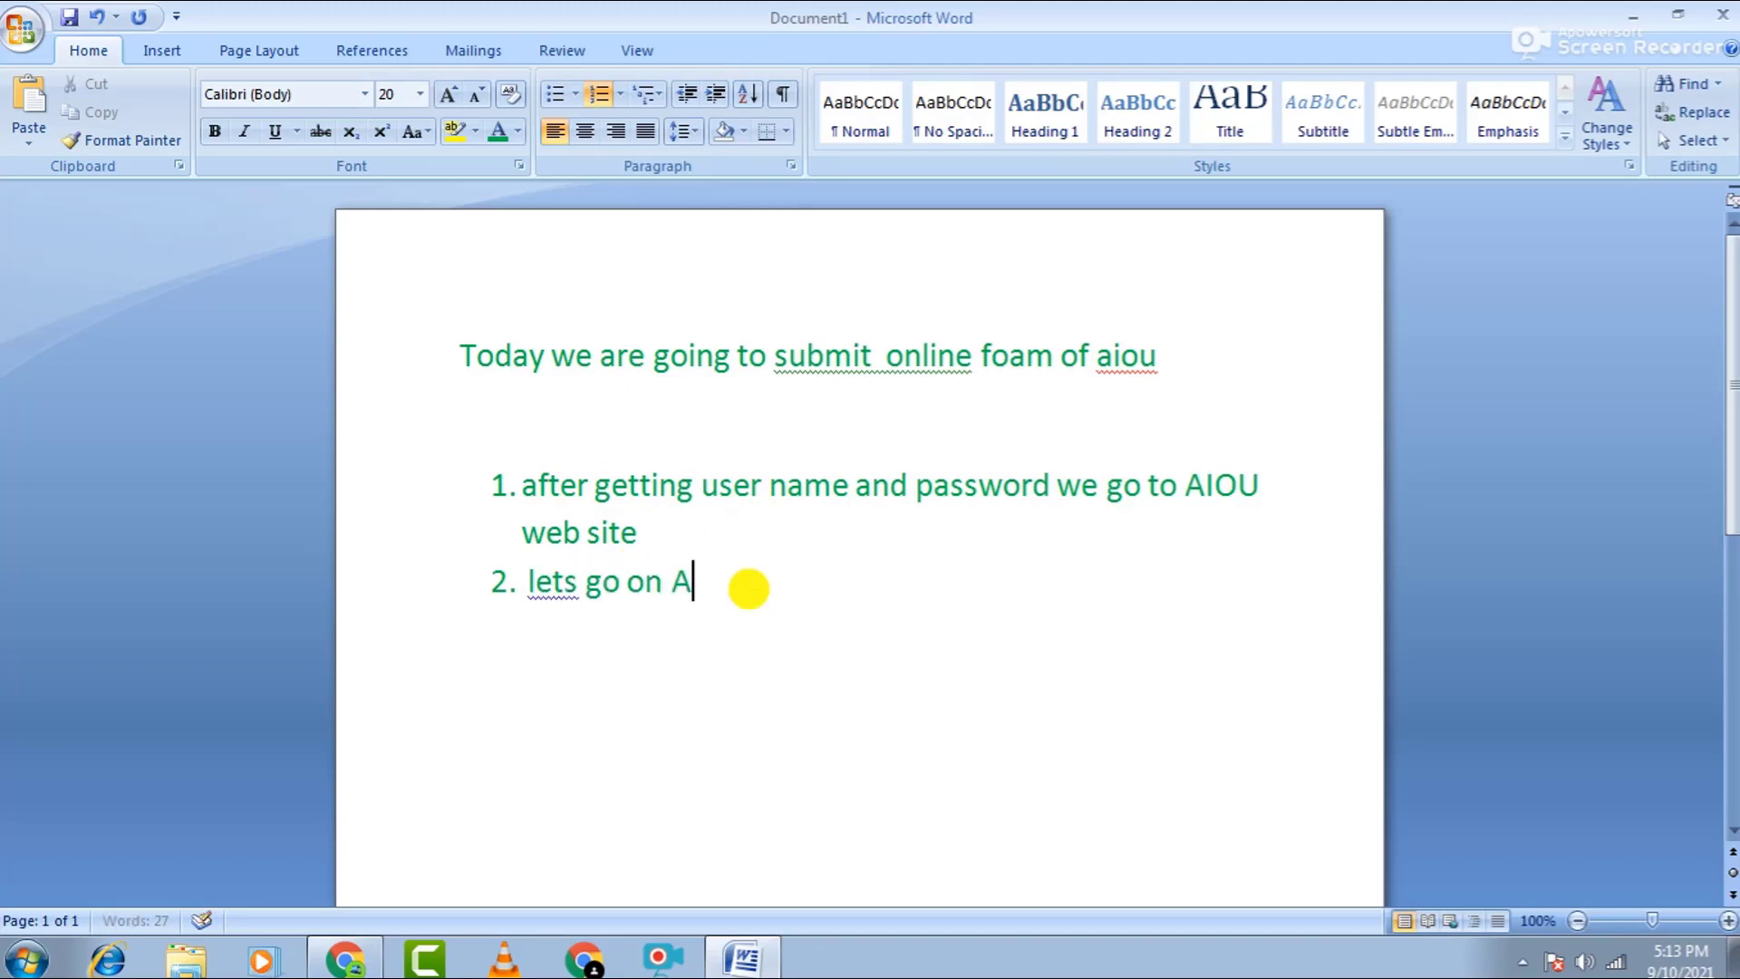
text(IOU web)
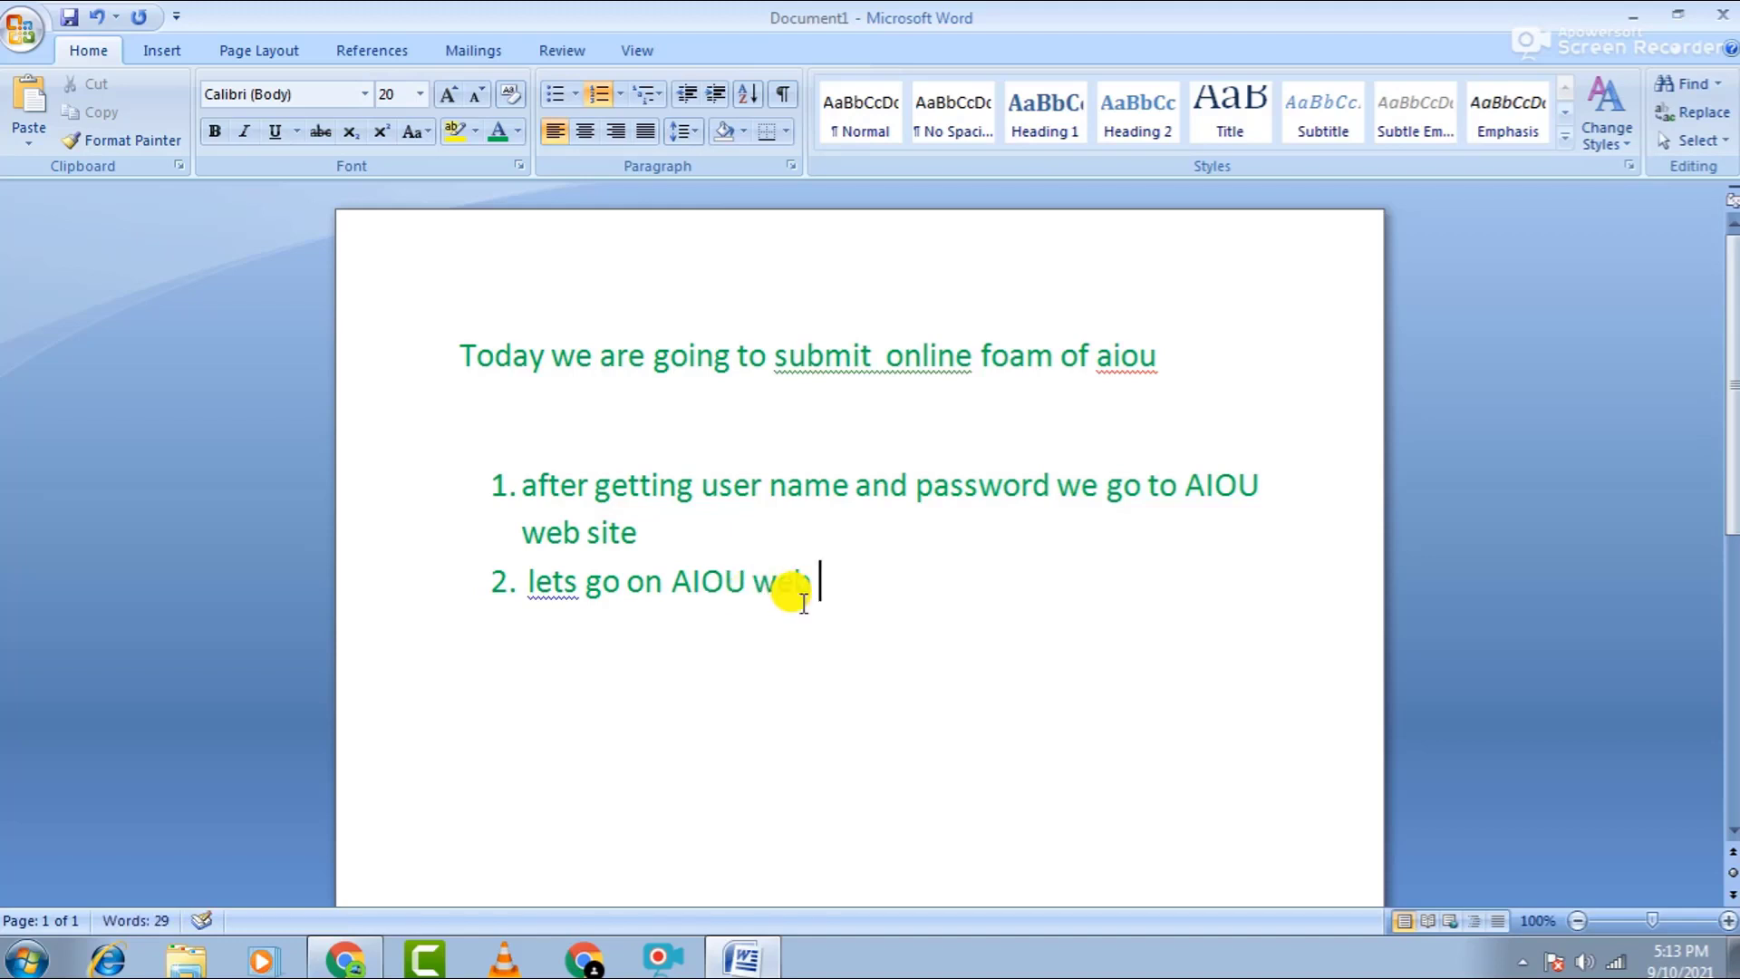
Switch to Chrome, open the aiou.edu.pk website in a new tab and bring its Admissions section into view.
click(333, 966)
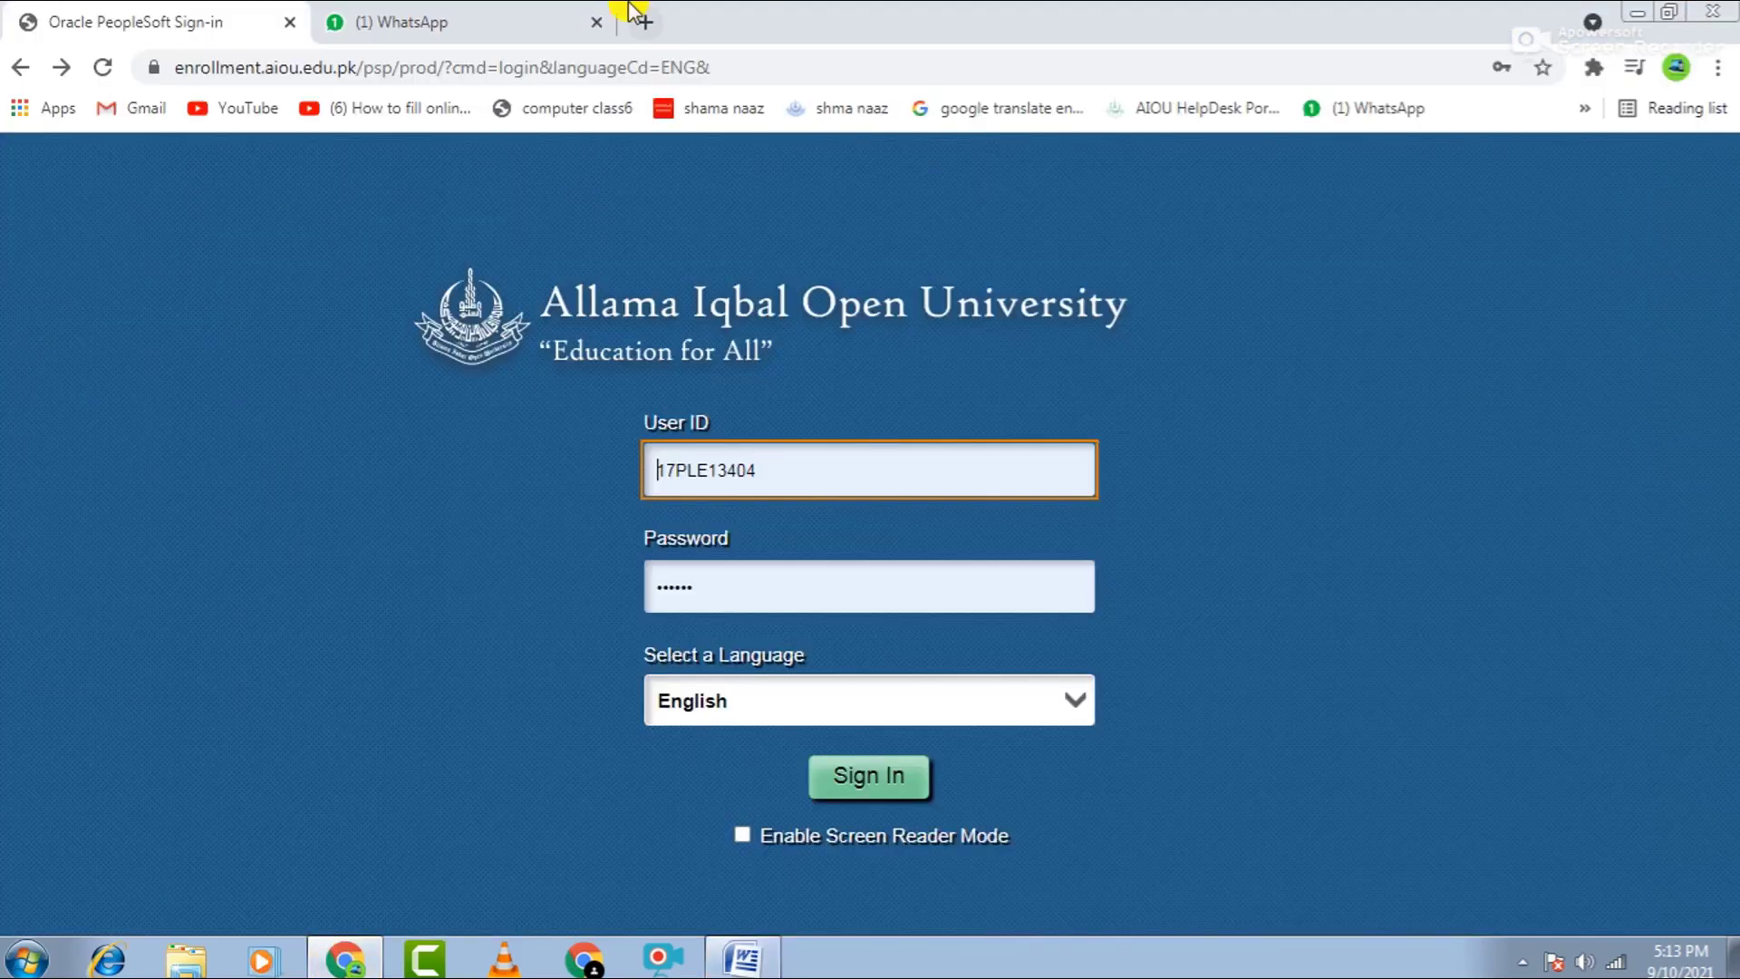
click(659, 27)
click(738, 60)
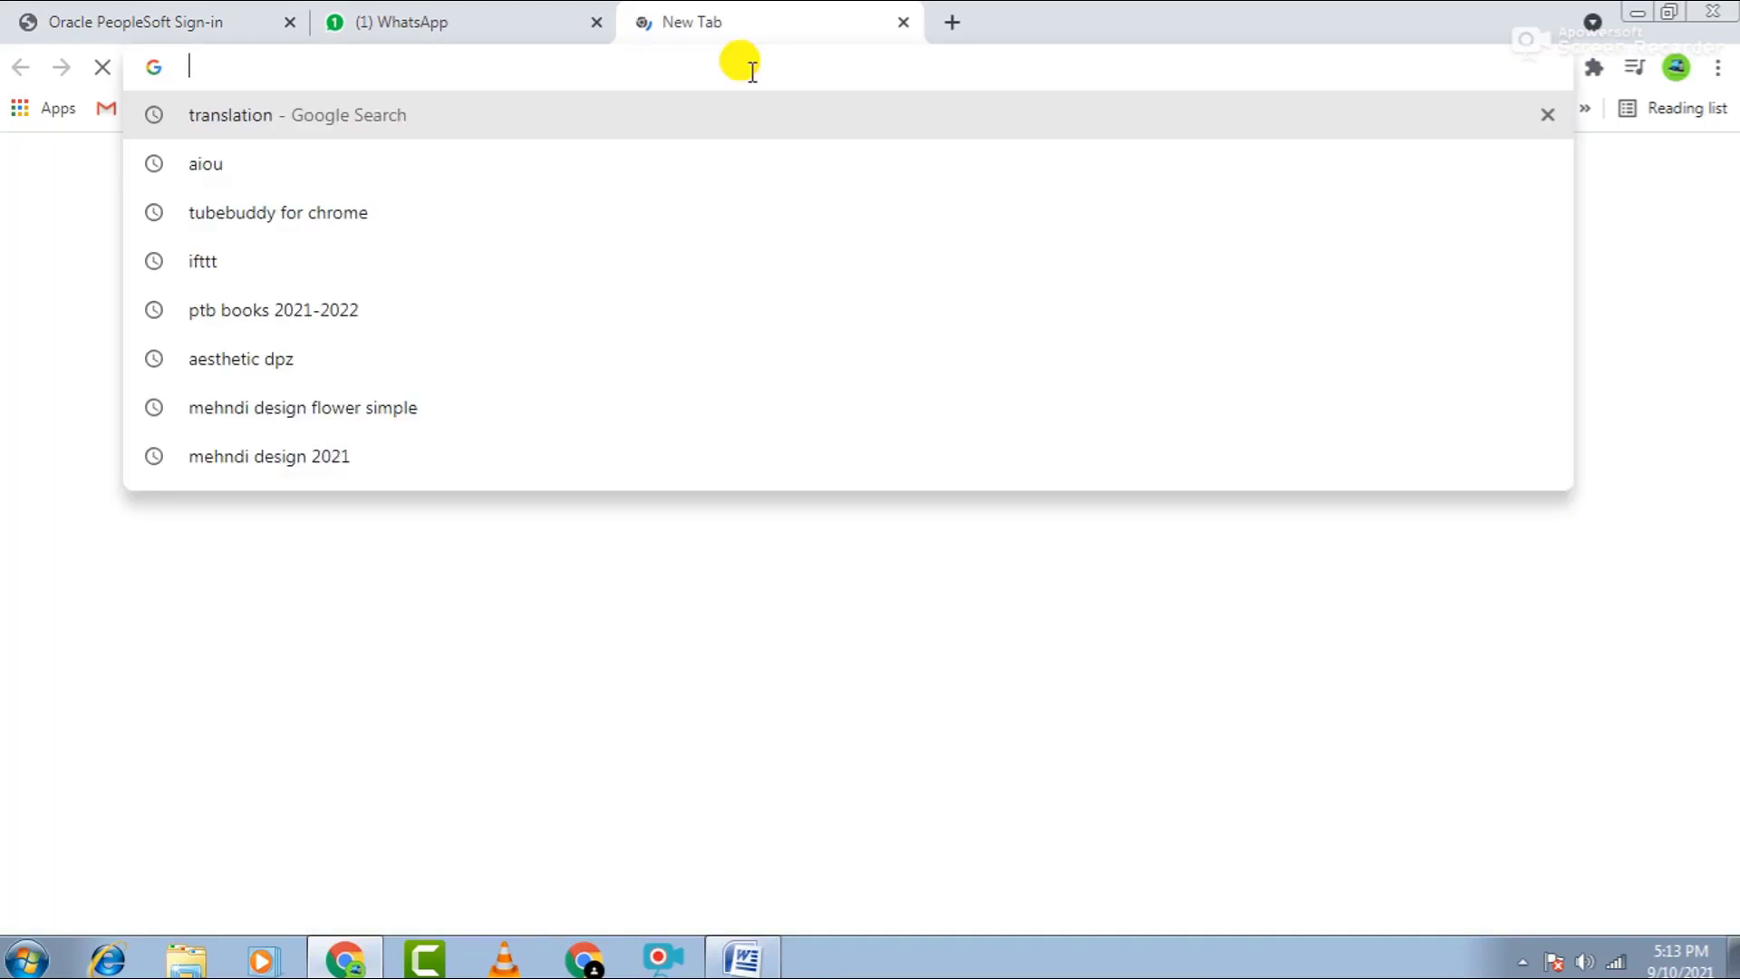
text(aiou)
key(Return)
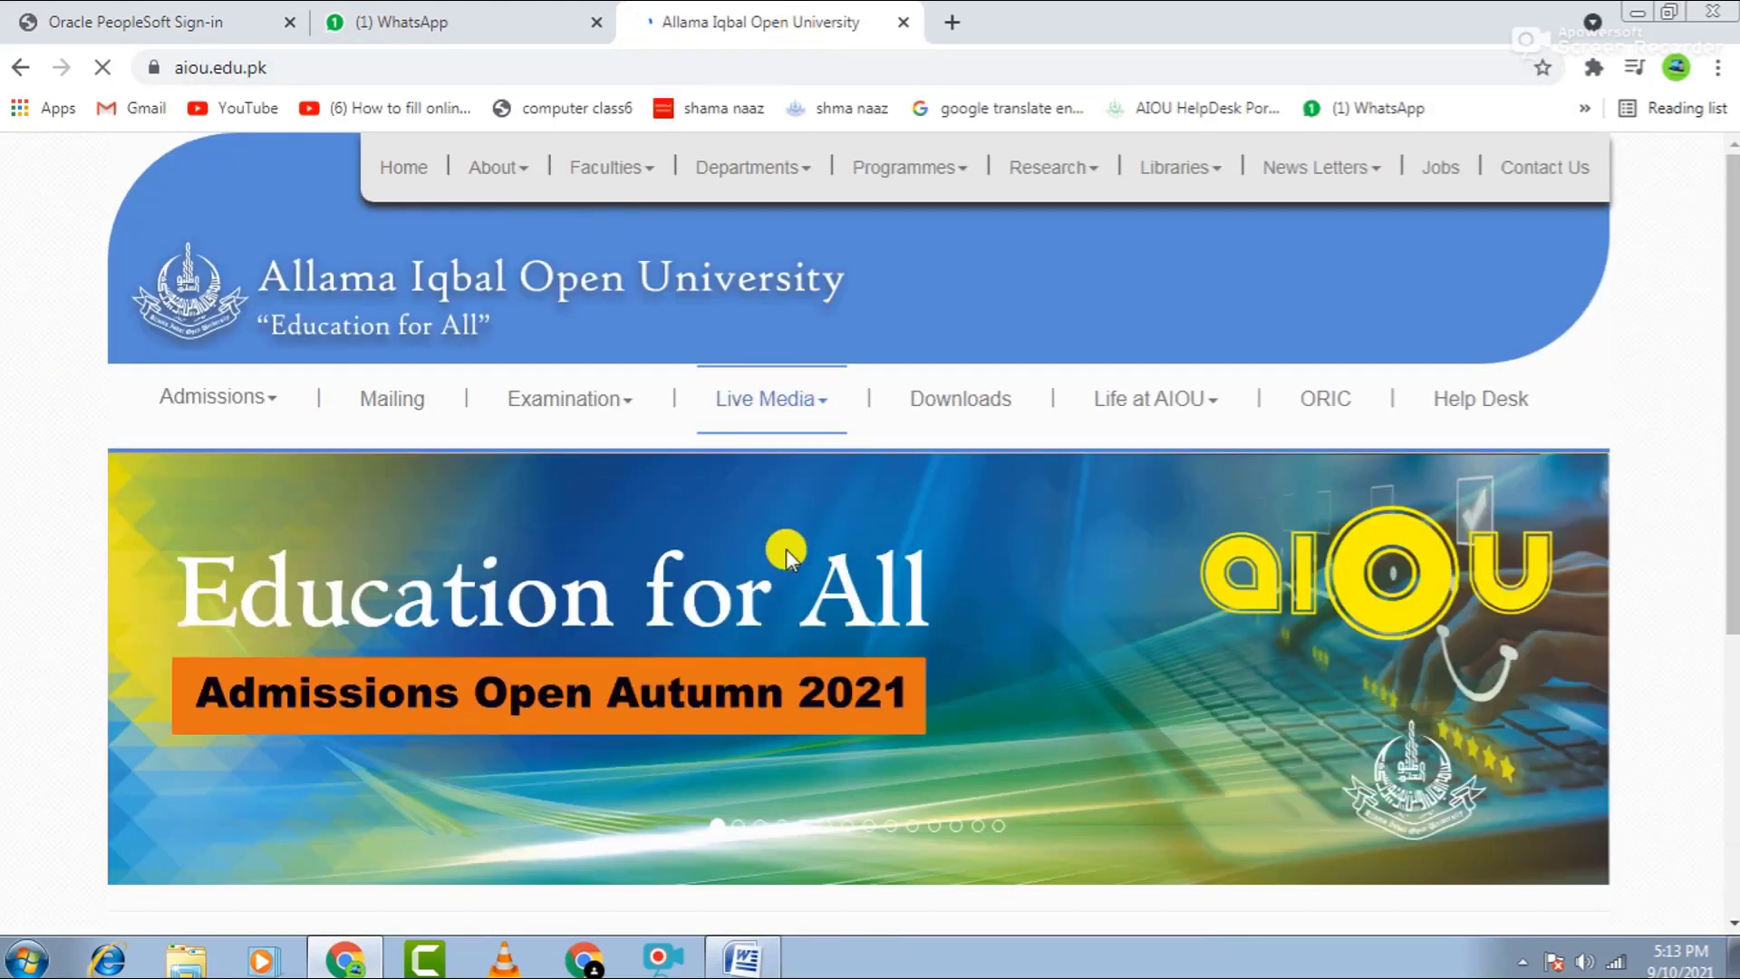
scroll(786, 547, down, 4)
scroll(785, 548, down, 1)
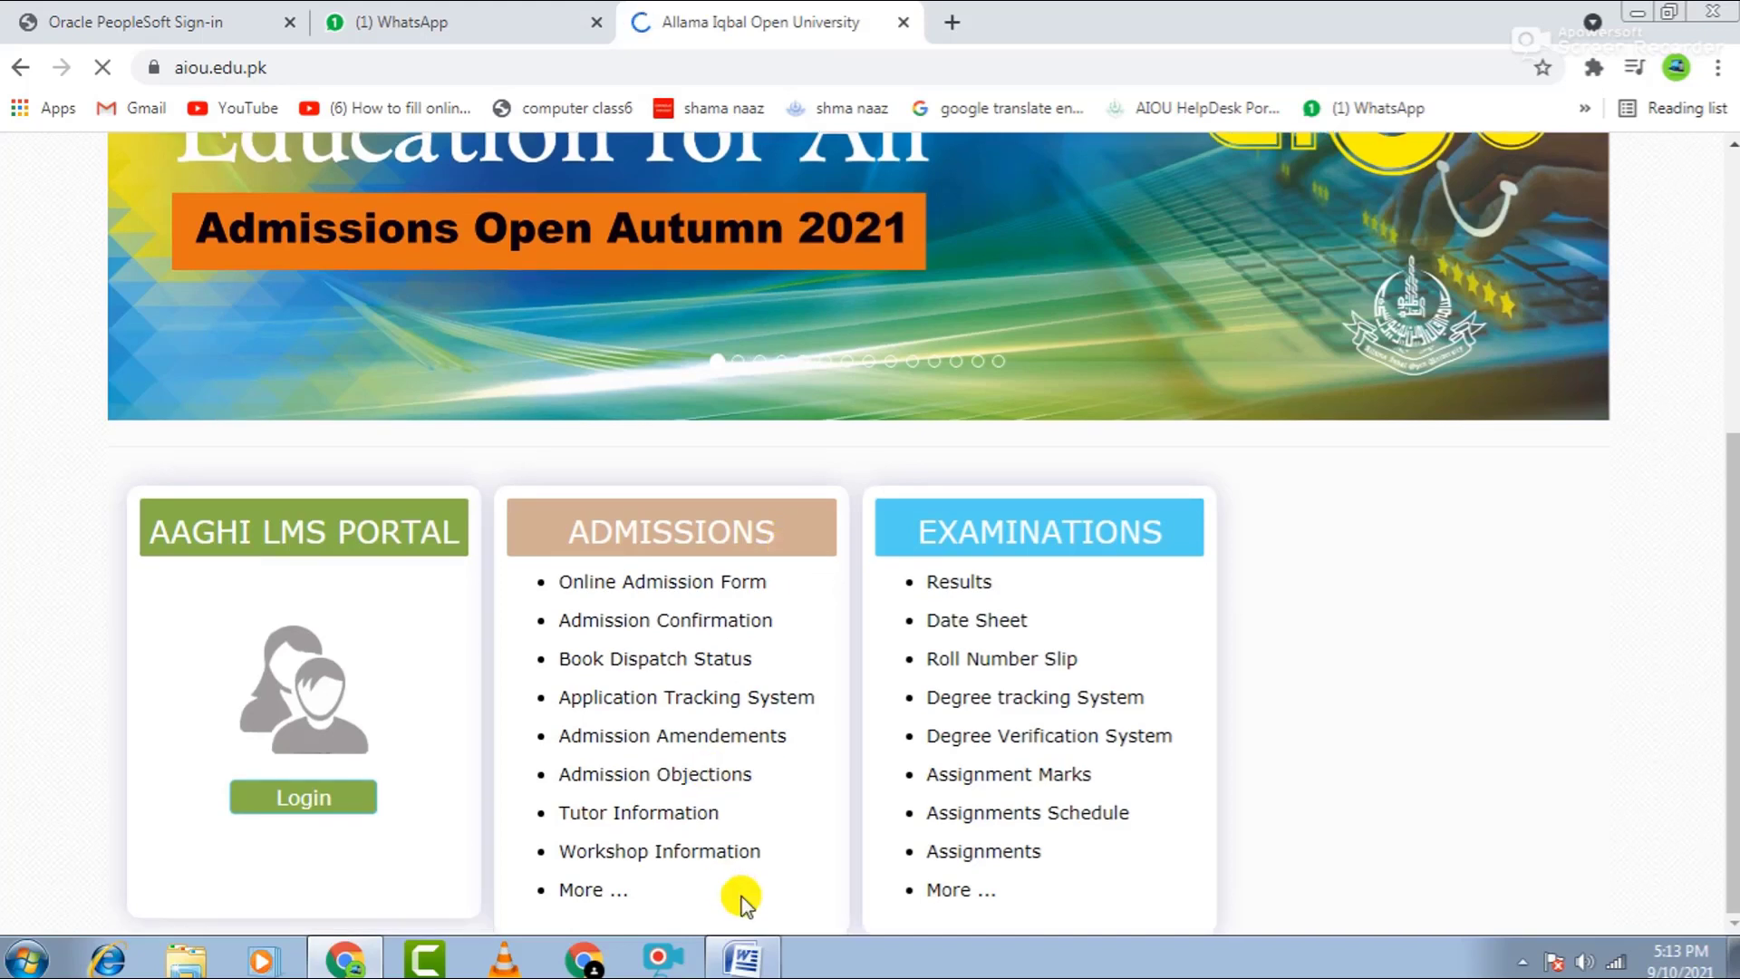
Switch back to Word, add a third list item reading "Go to online Admission Tab" and begin a fourth item.
click(741, 958)
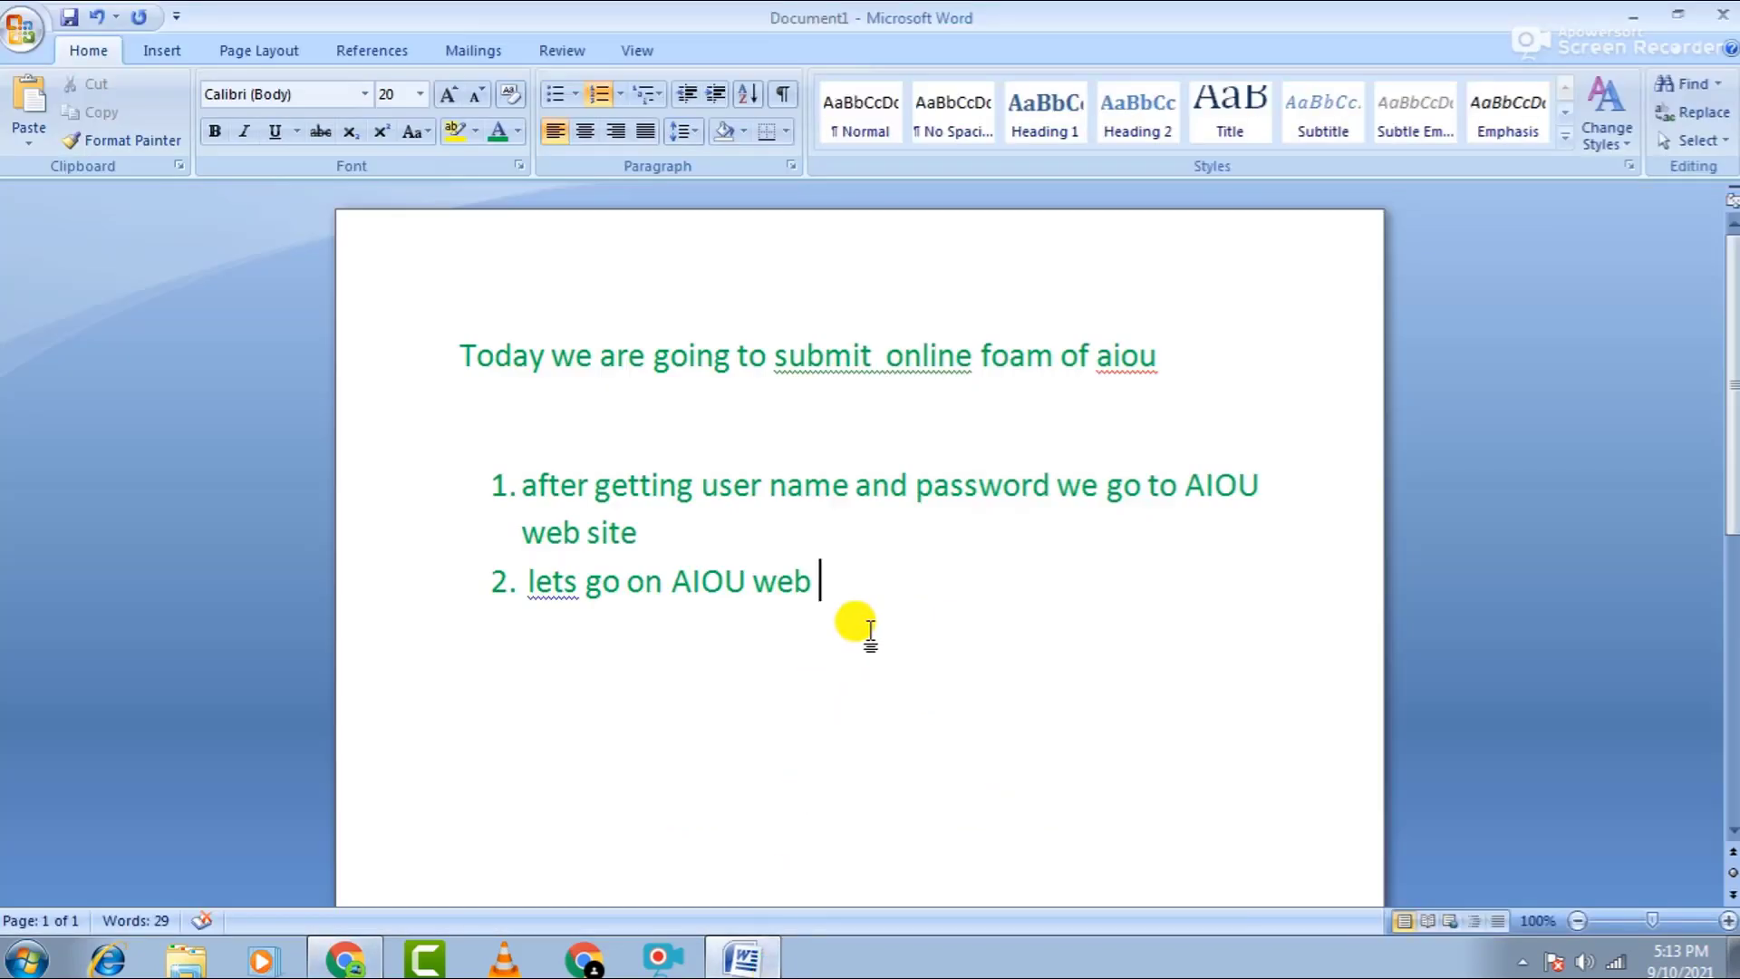
key(Return)
text(Go)
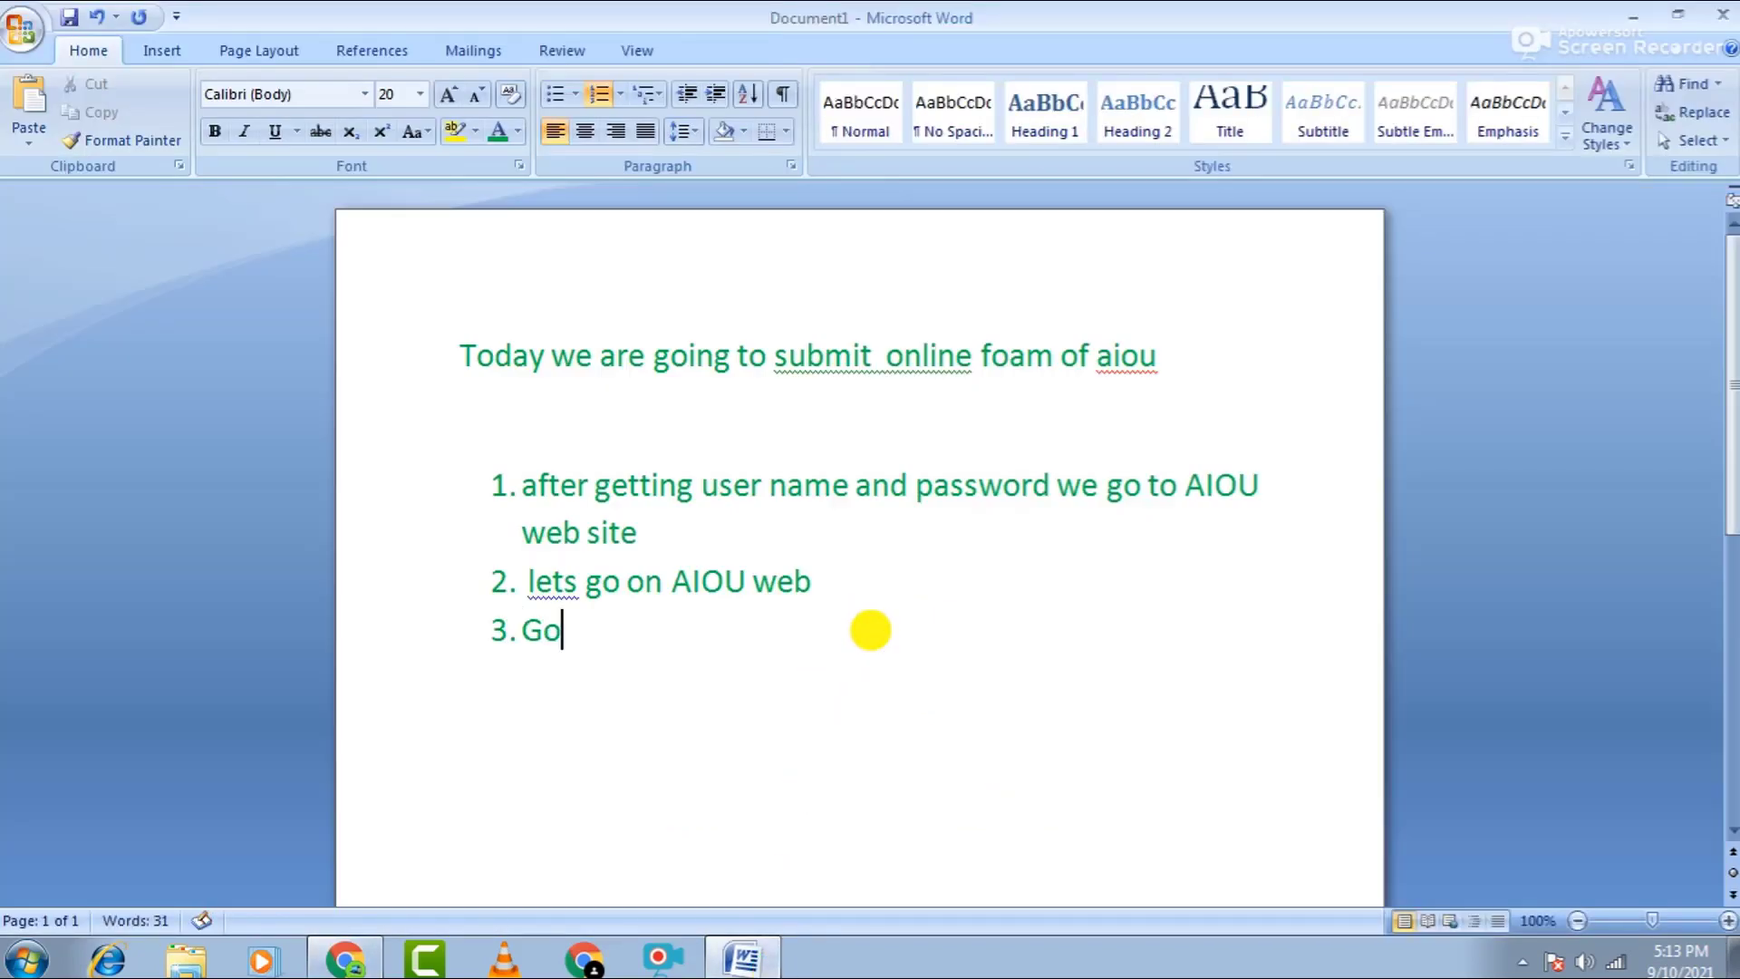
text( to on)
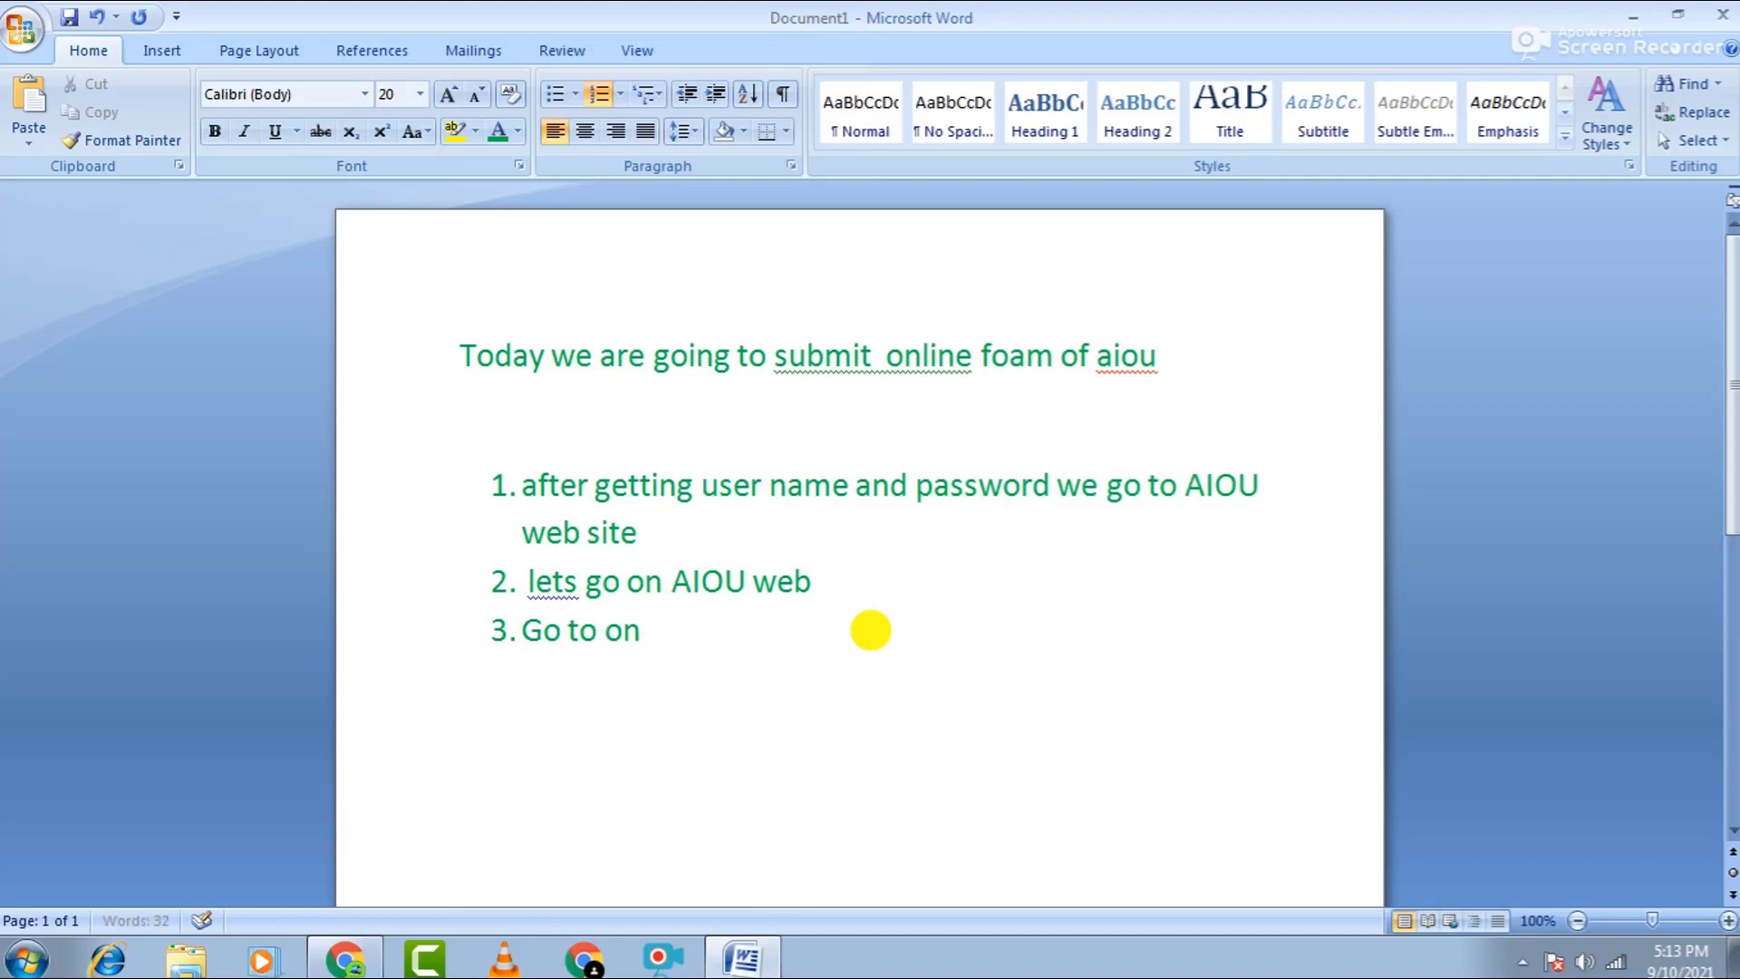
text(line Adm)
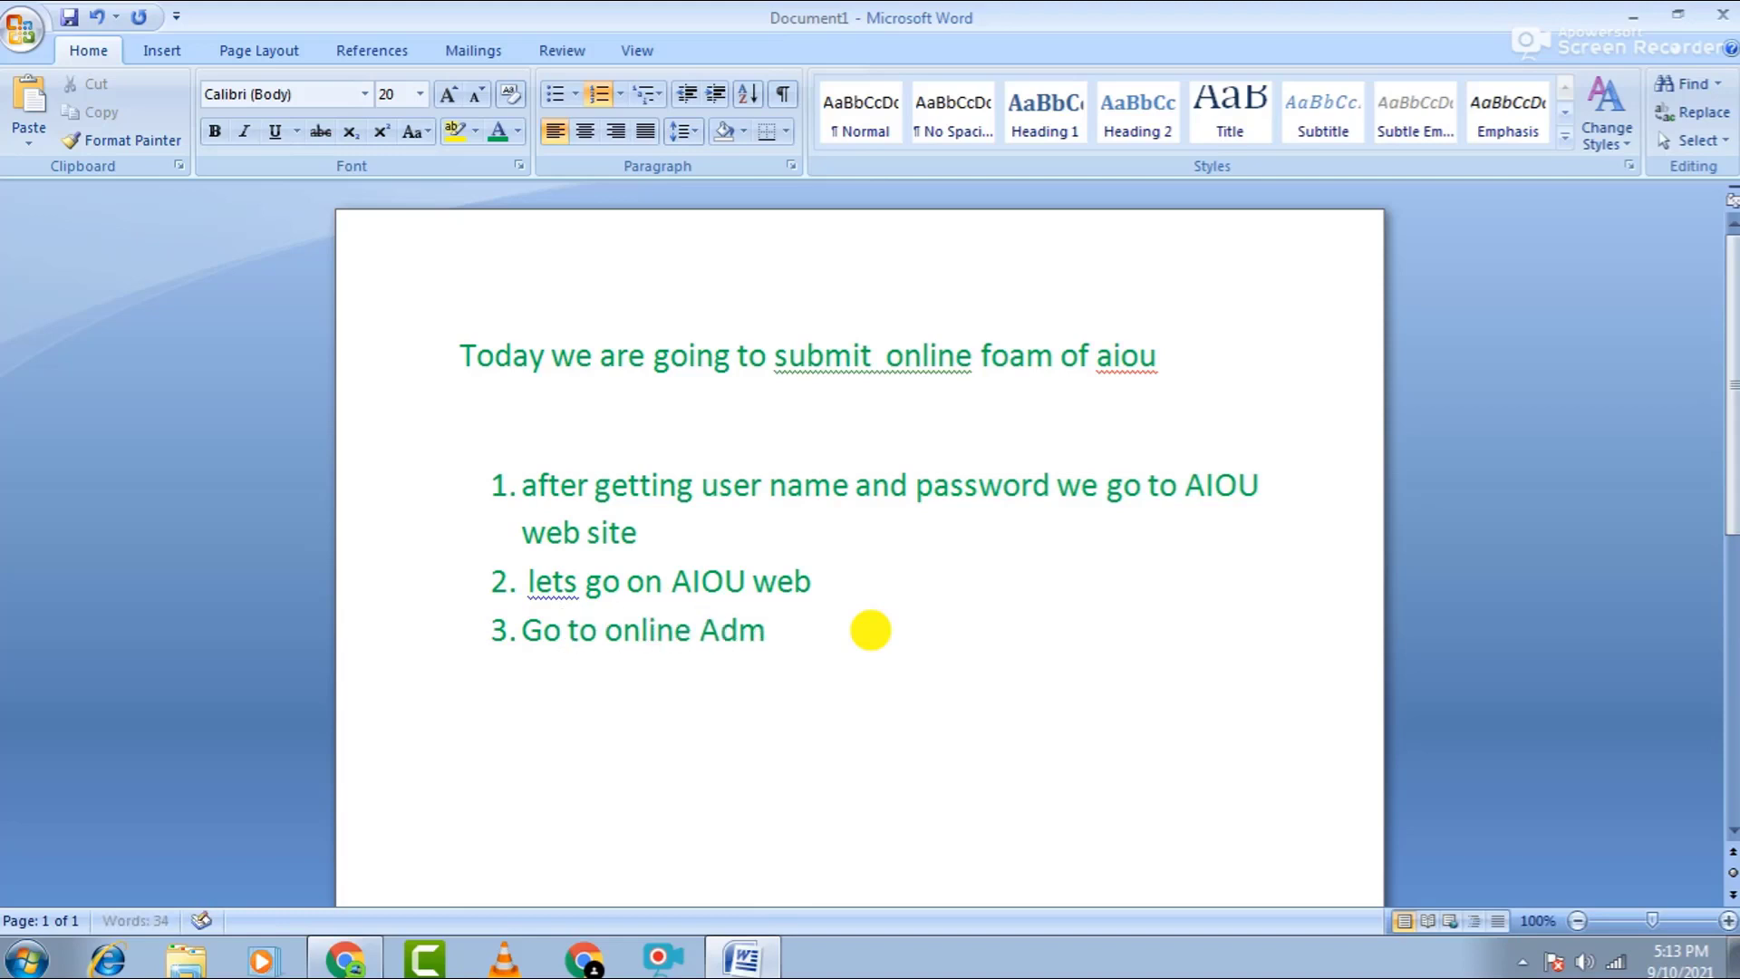
text(ission Tab)
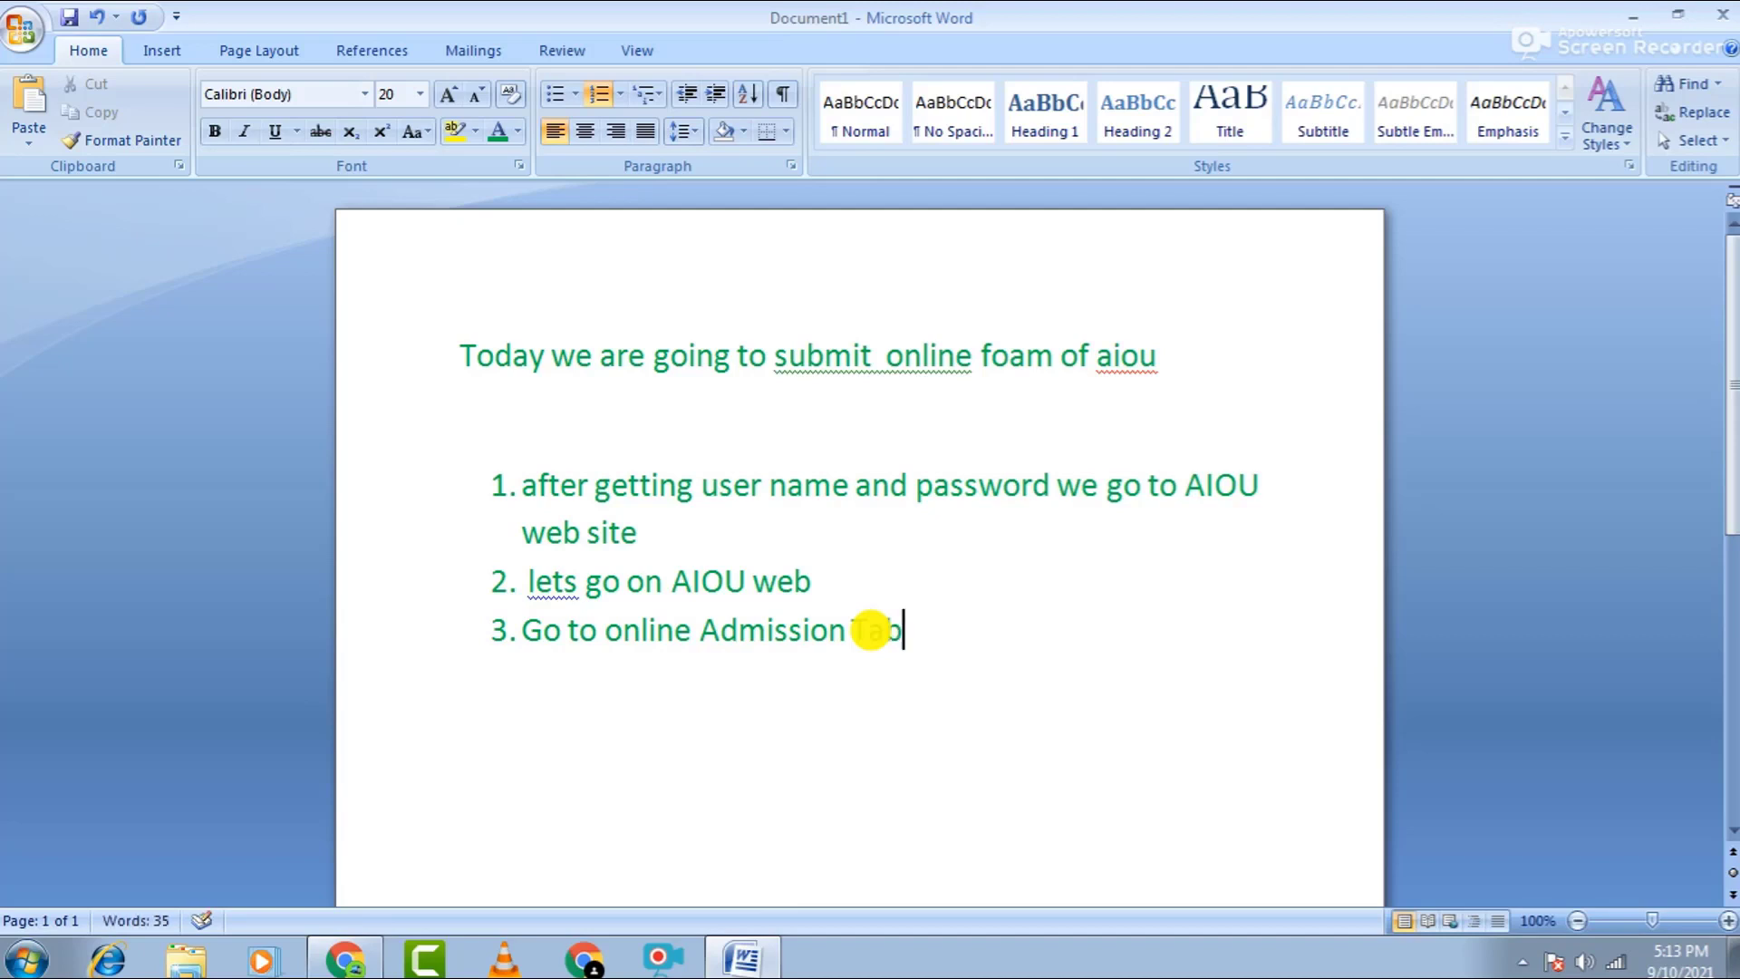
key(Return)
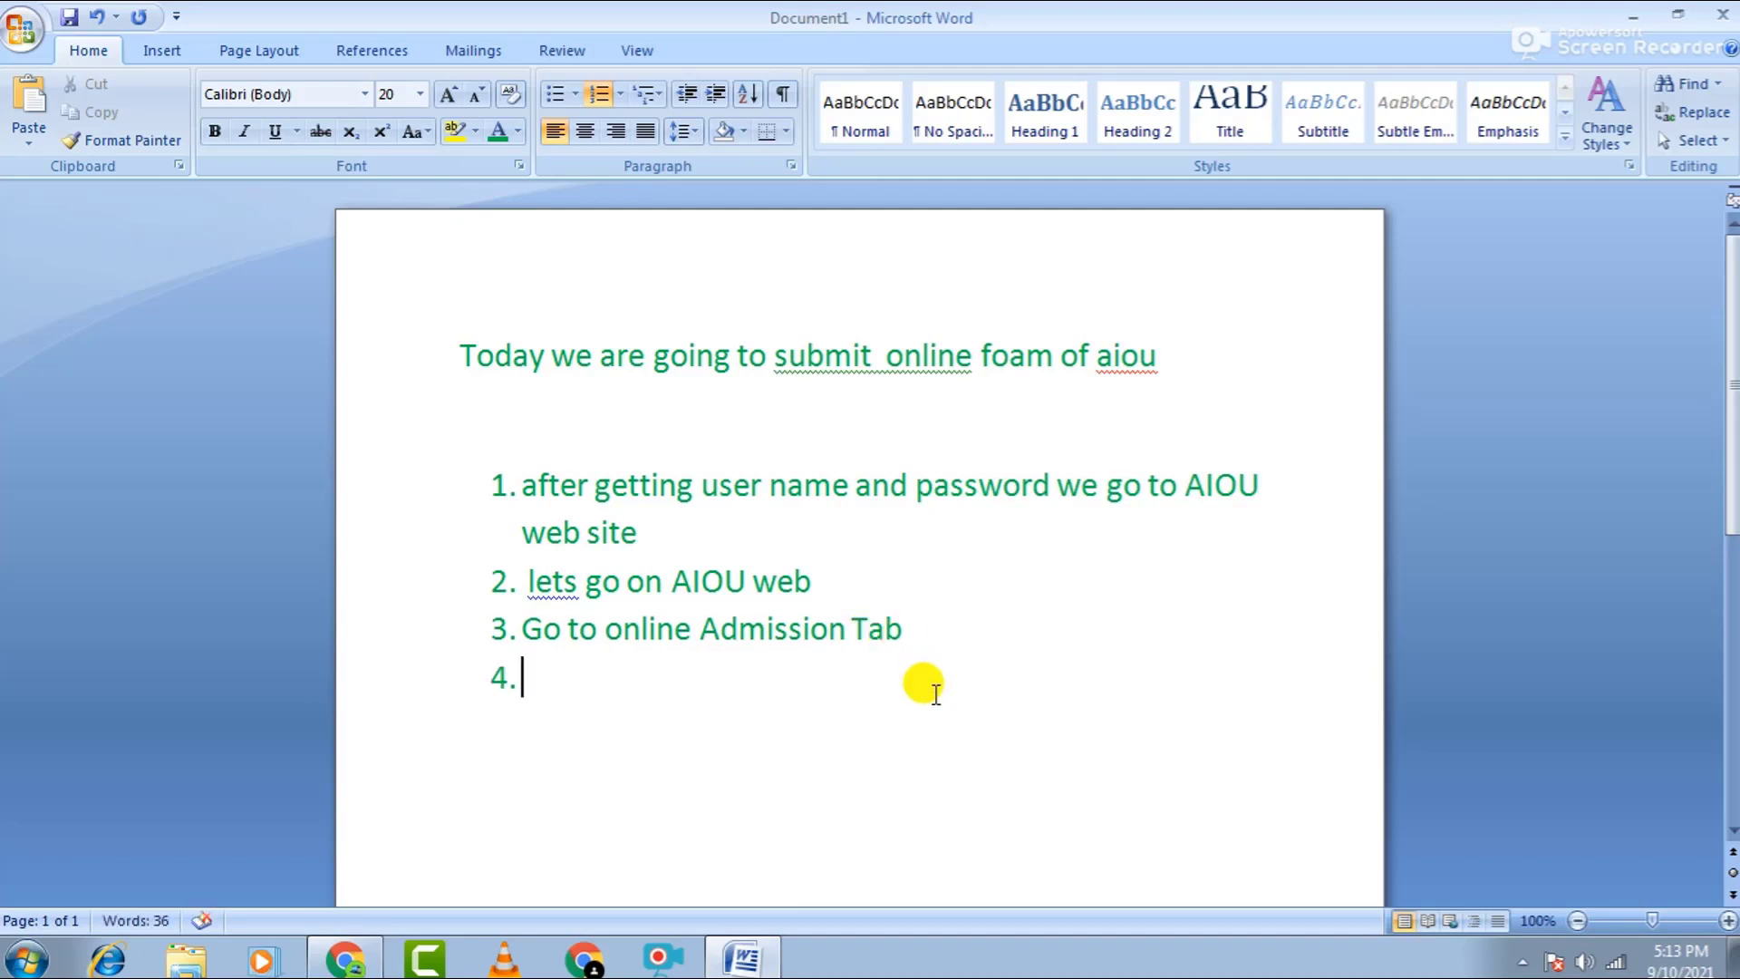
Switch to Chrome and open the Online Admission Form page from the AIOU site's Admissions section.
click(348, 956)
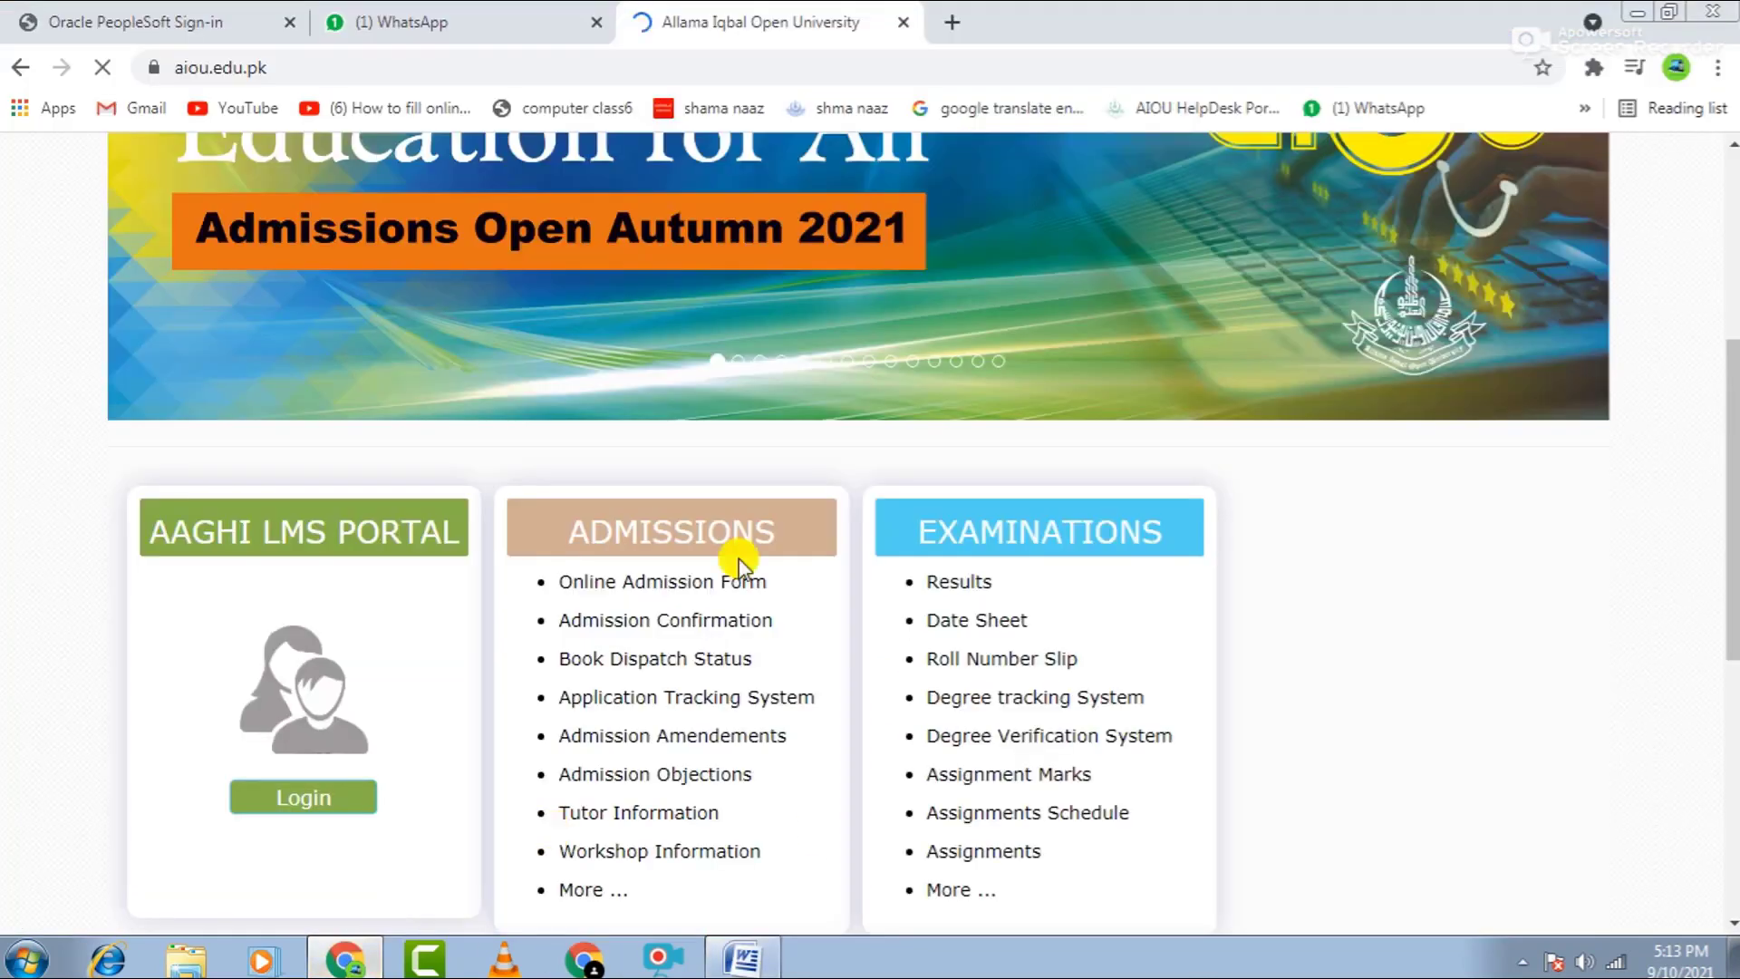
click(719, 583)
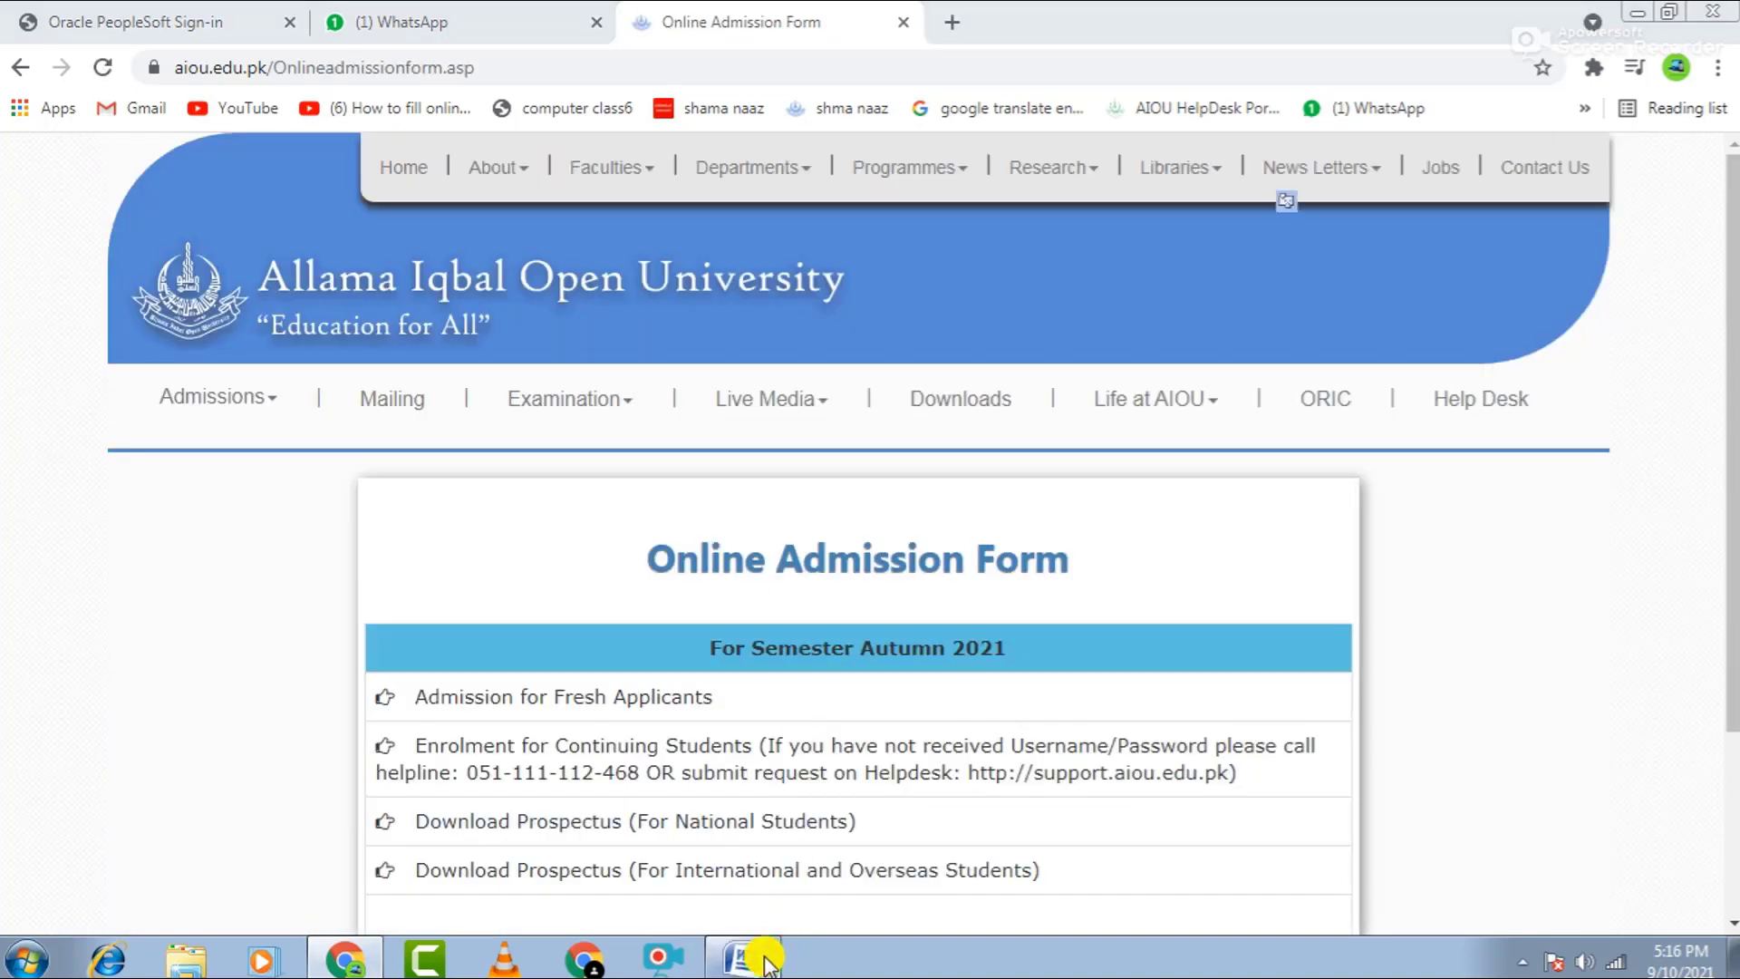
Switch to Word and write the fourth list item as "Click on Enrolment for Continue student tab", correcting the spelling of Enrolment.
click(762, 958)
click(668, 669)
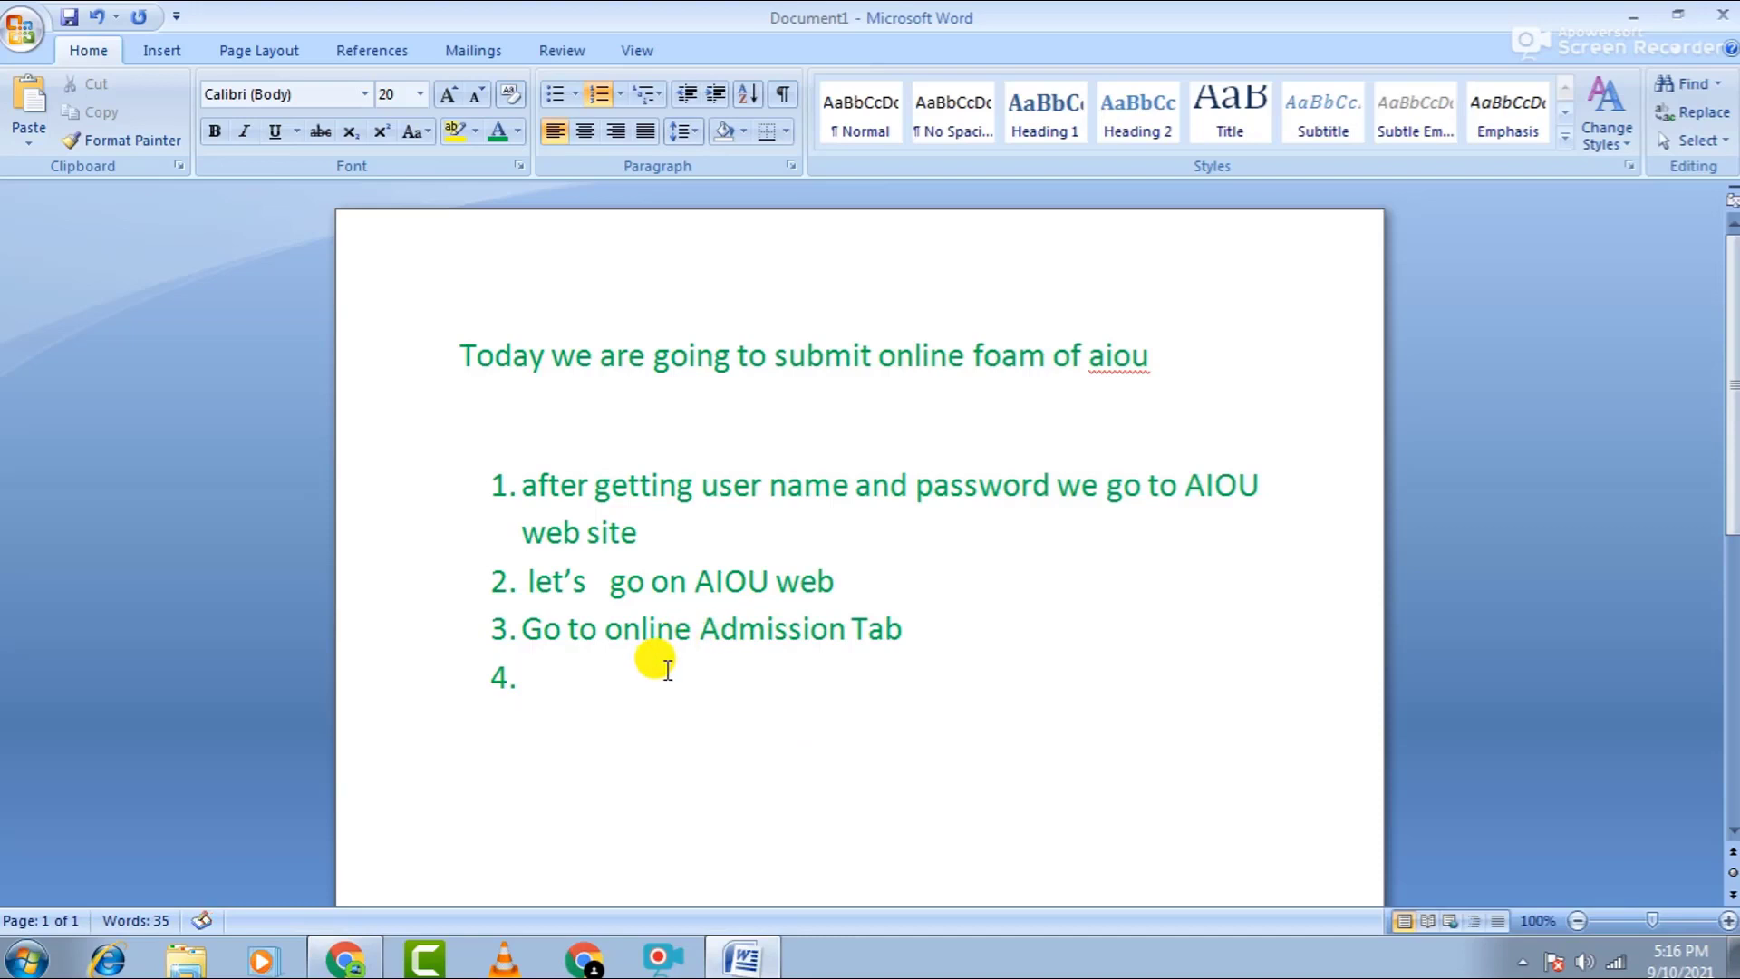
text(click o)
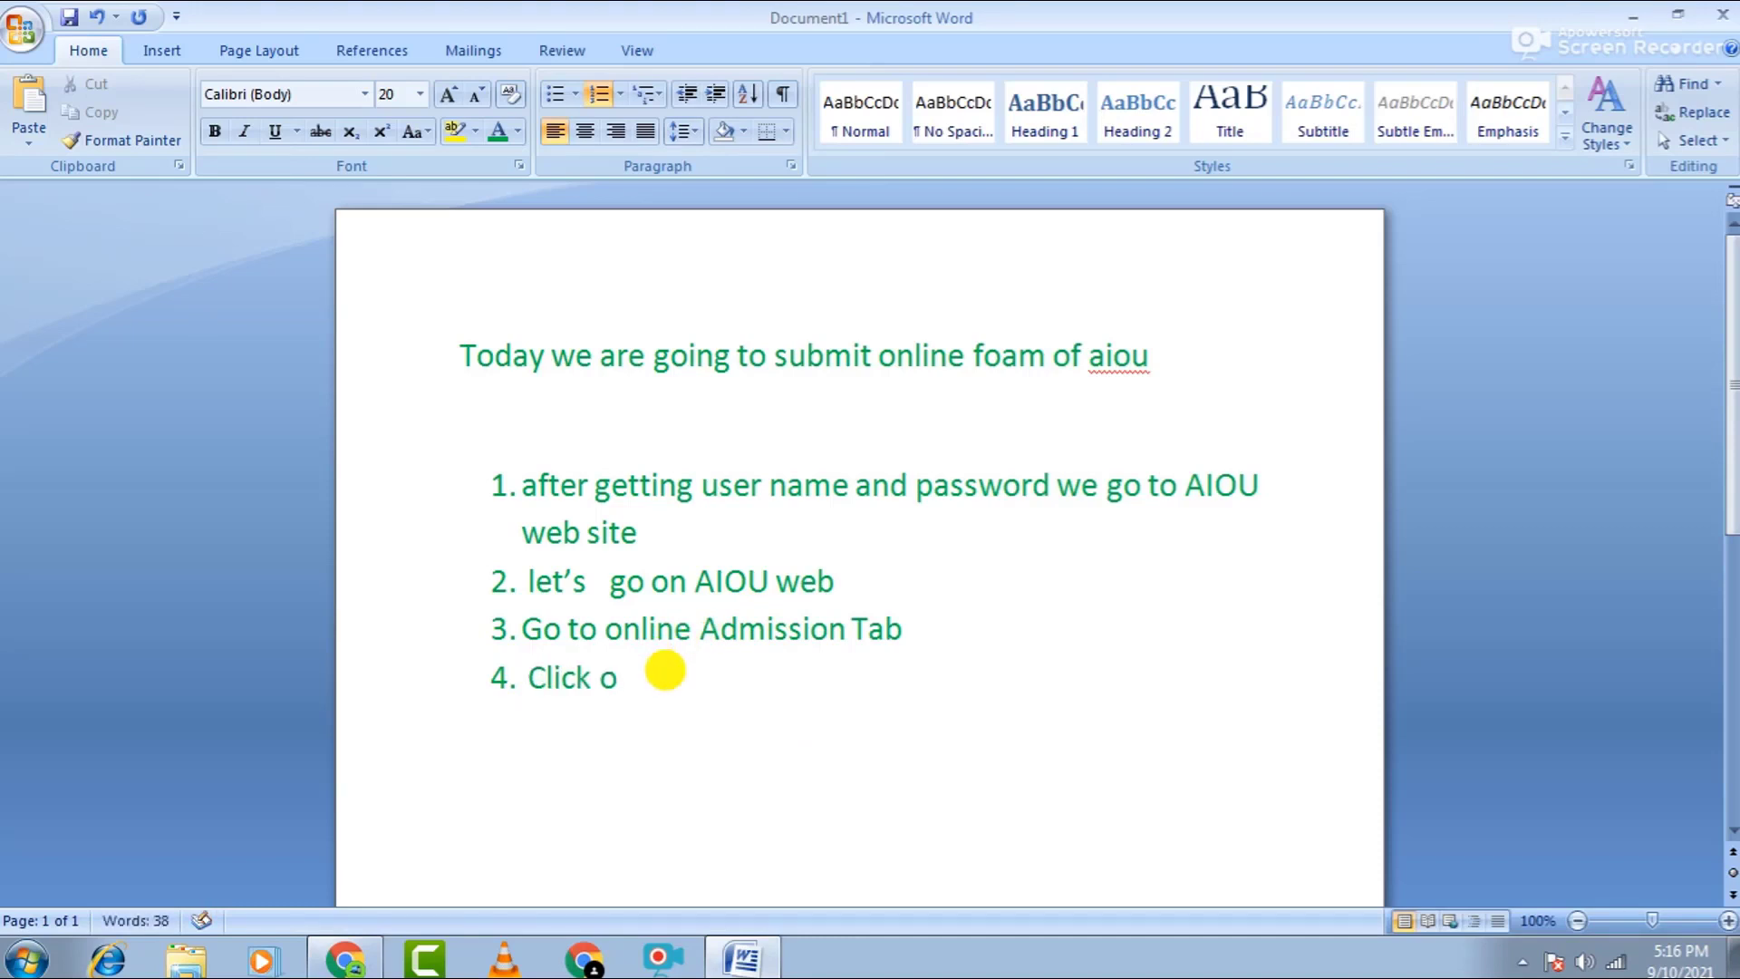
text(n Enrlement for Conti)
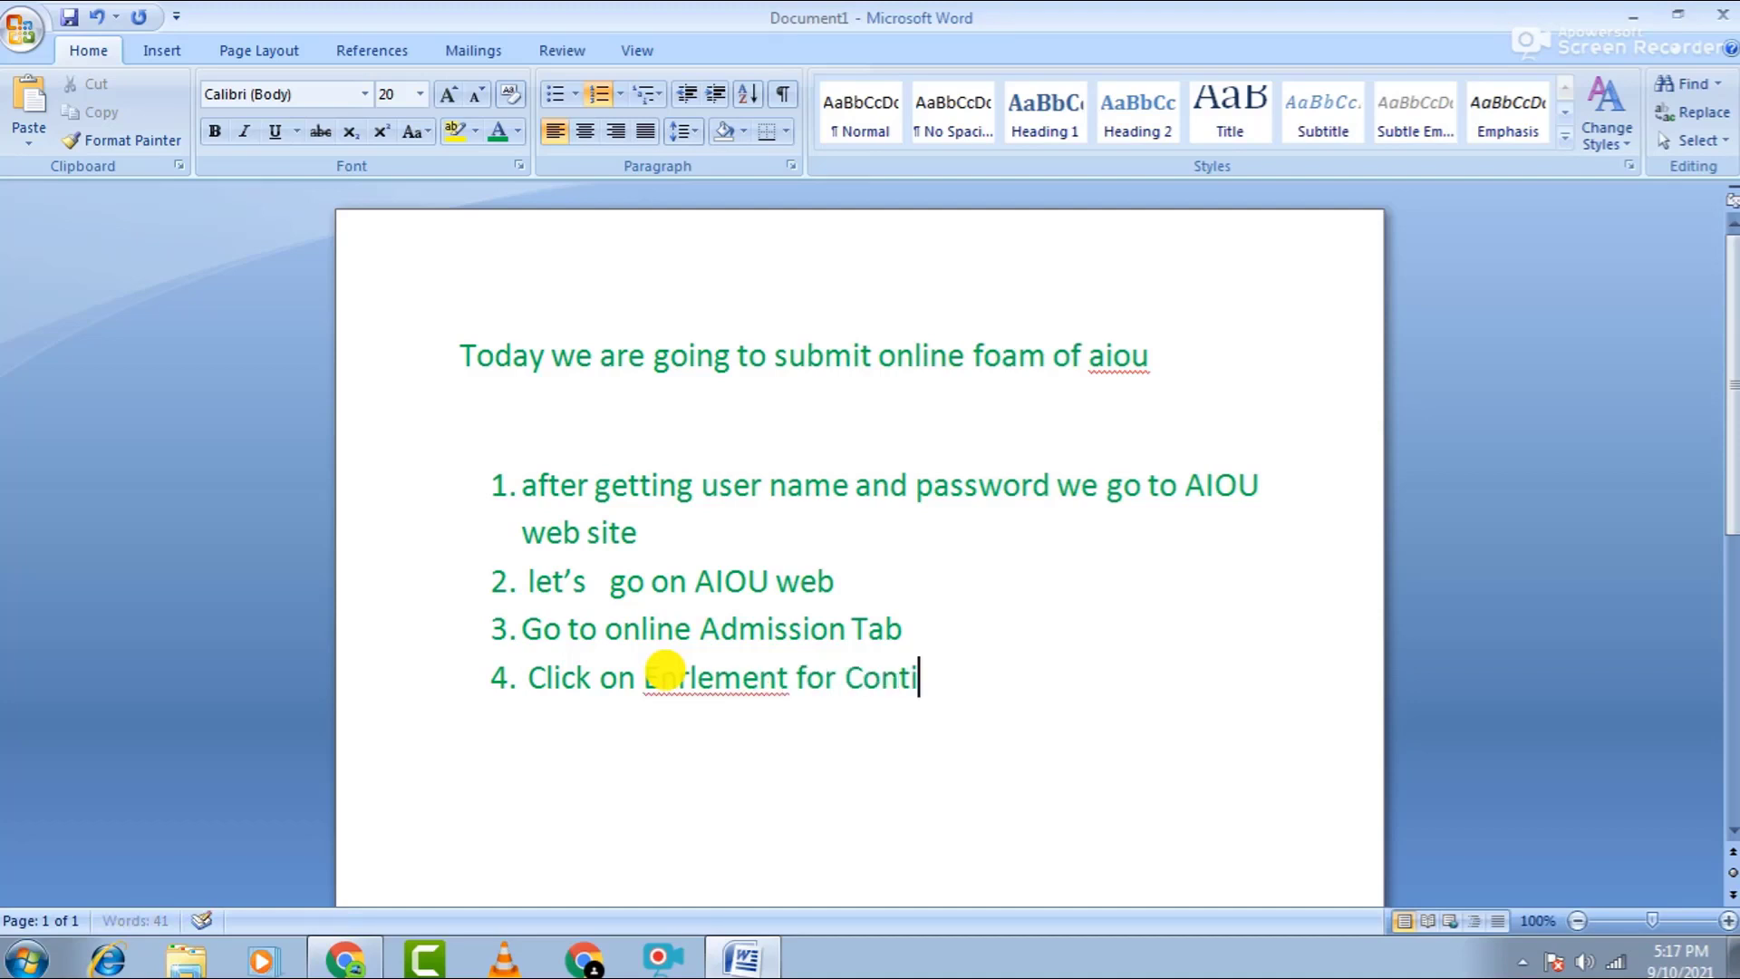
text(nue student tab)
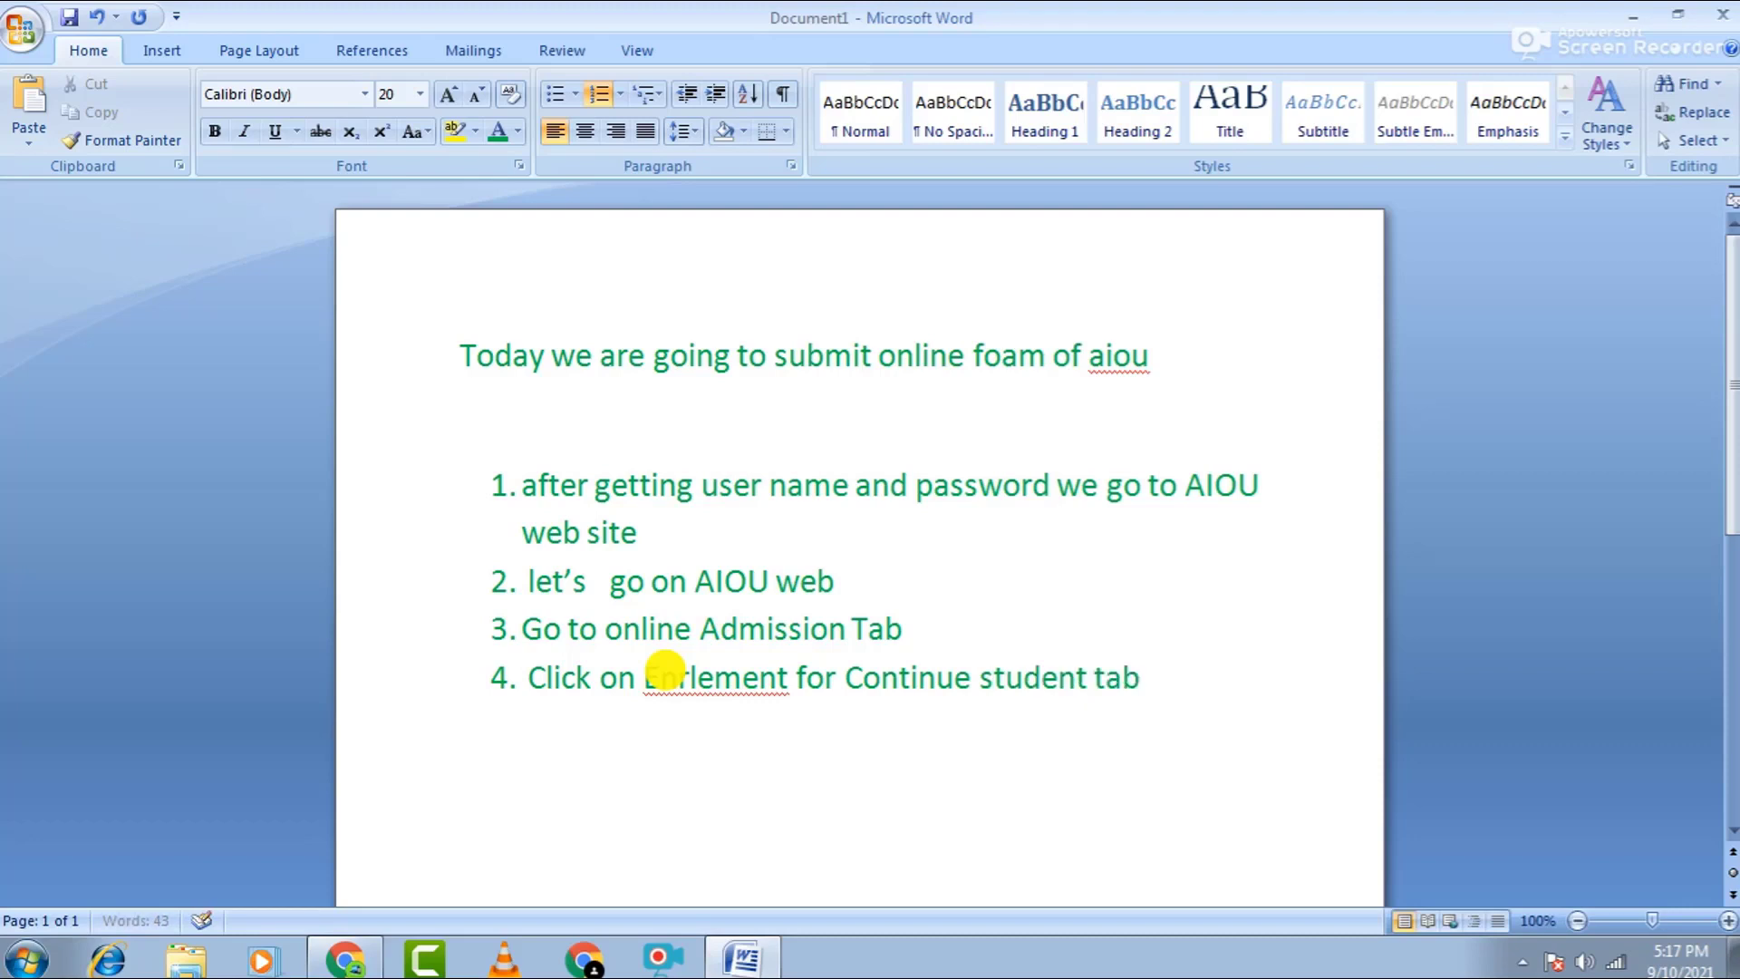
right_click(716, 675)
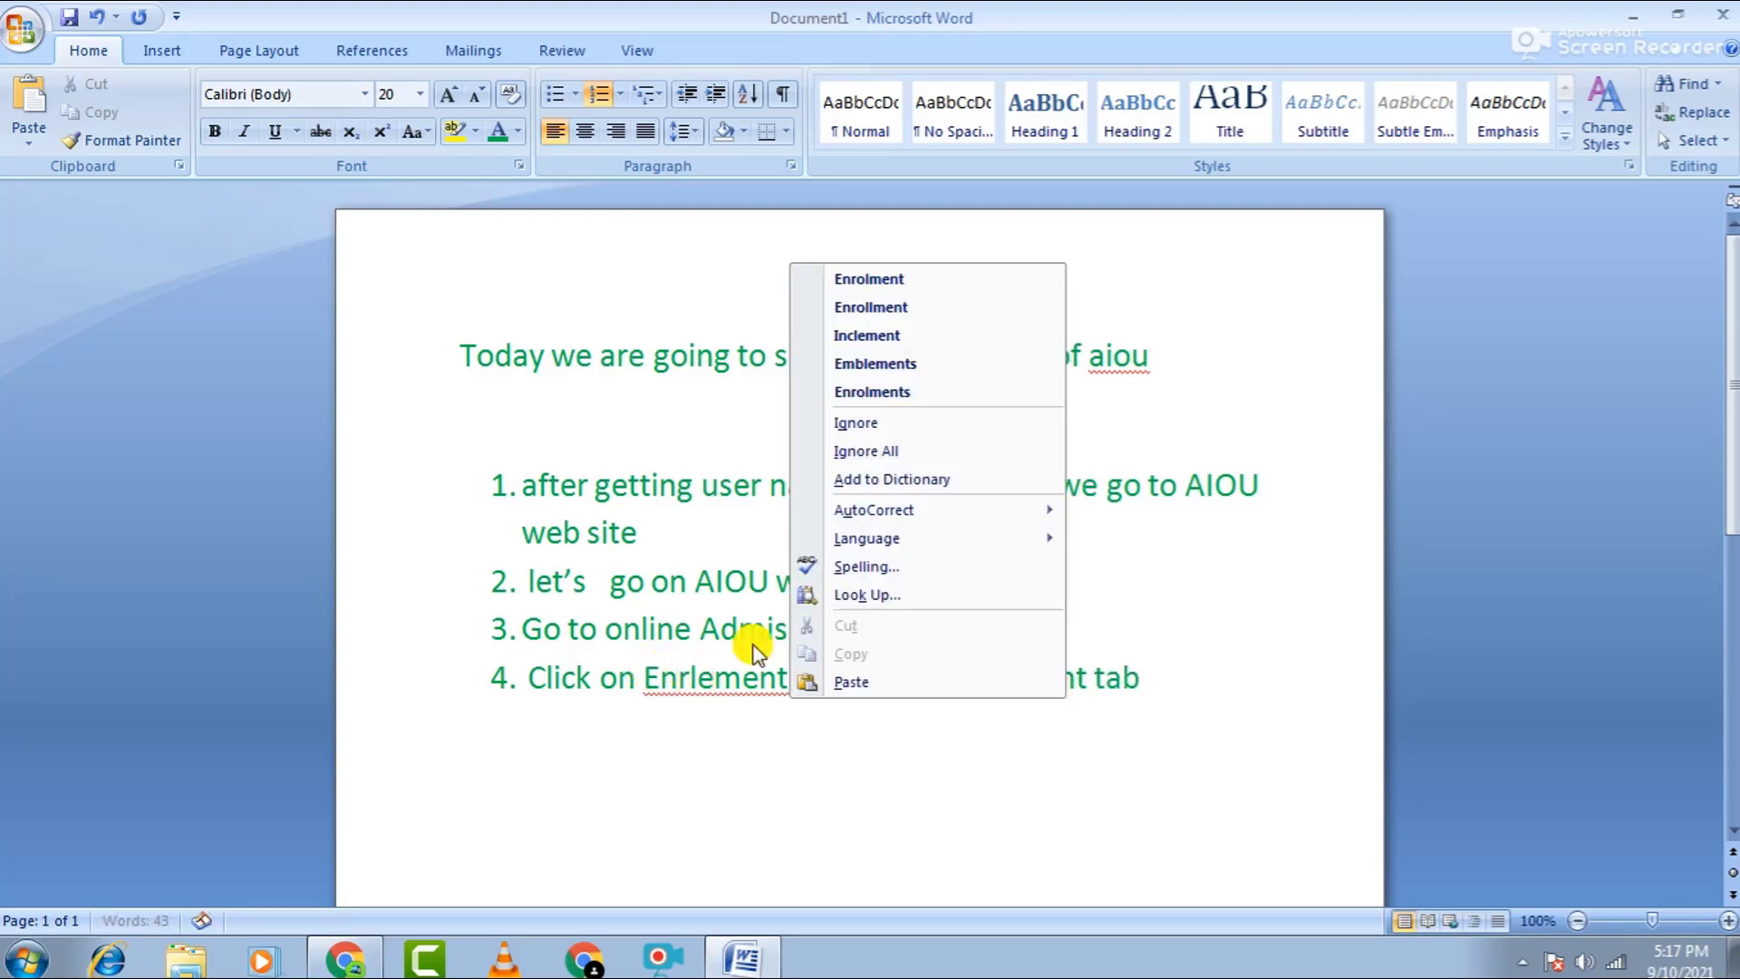
click(888, 280)
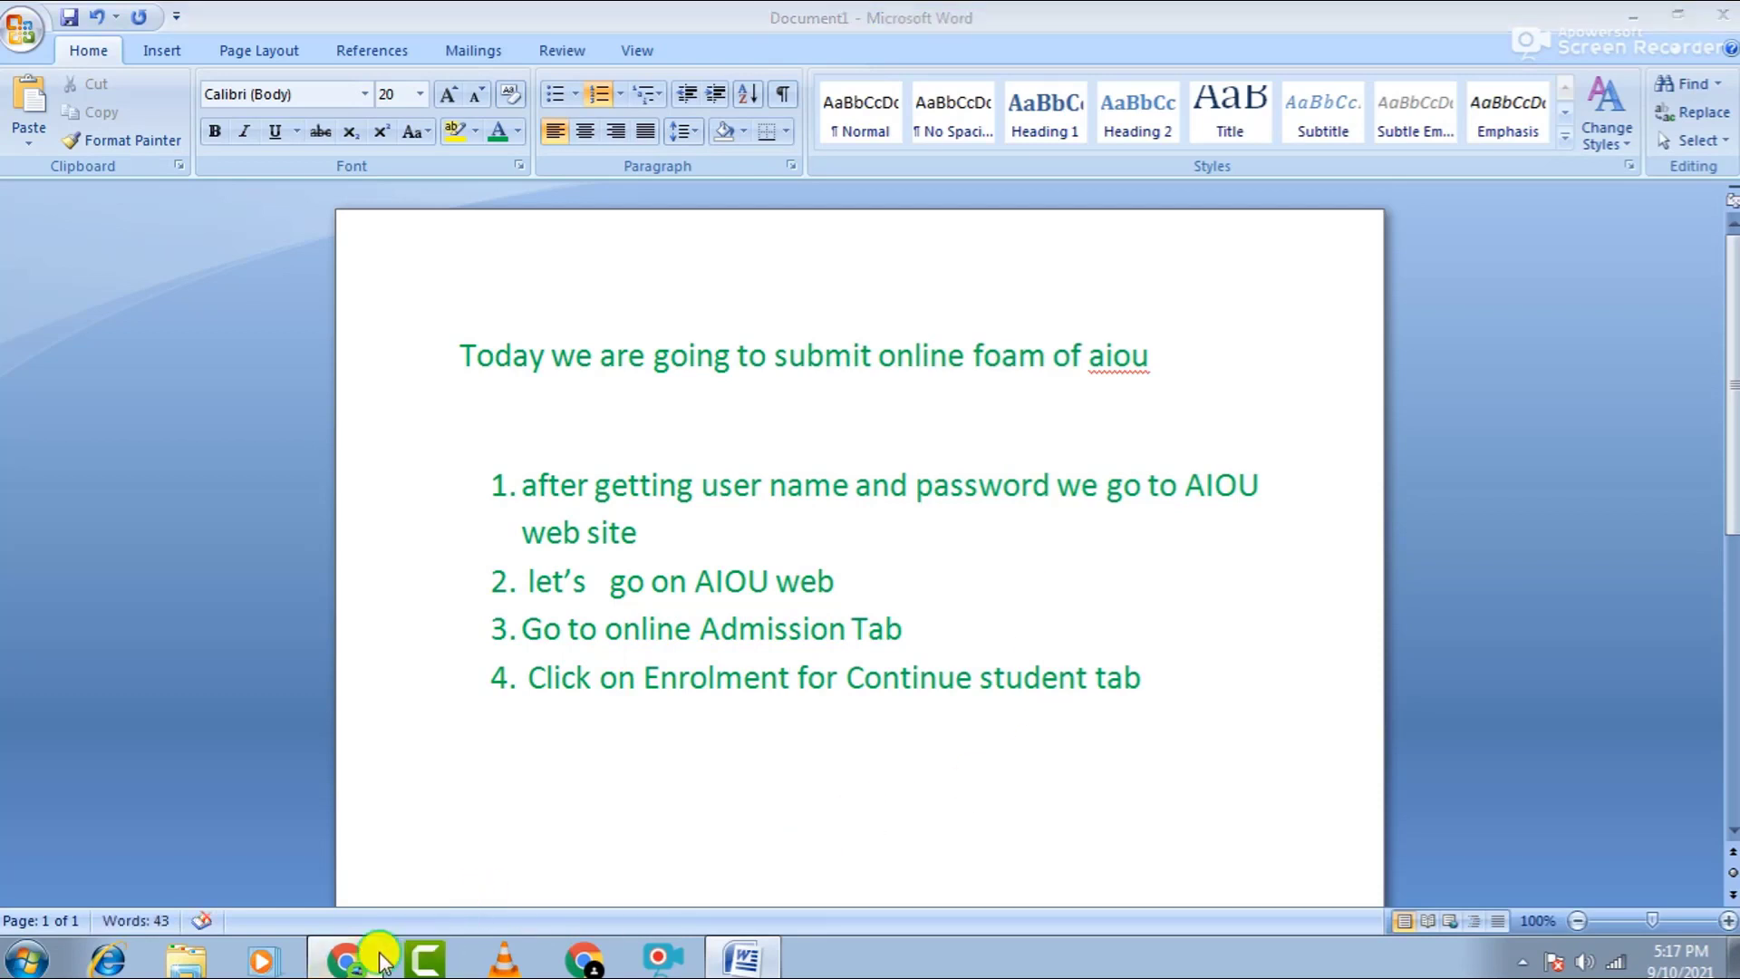
Switch to Chrome and open Enrolment for Continuing Students from the Online Admission Form page.
click(381, 959)
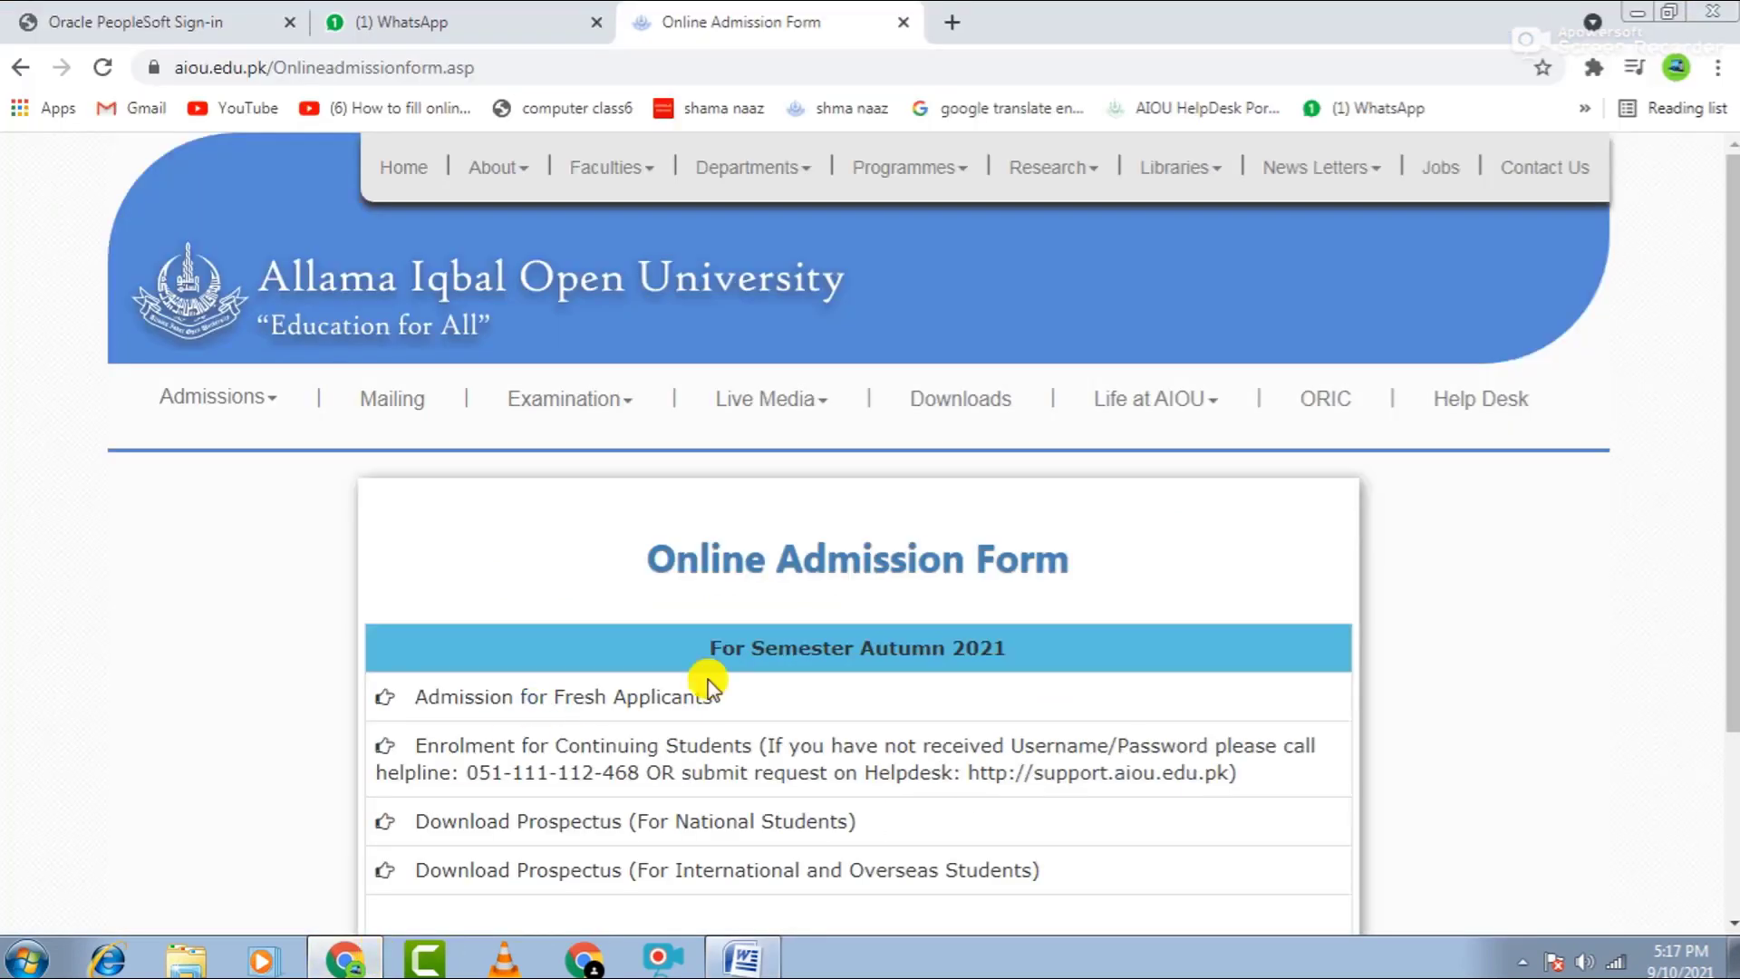
click(573, 747)
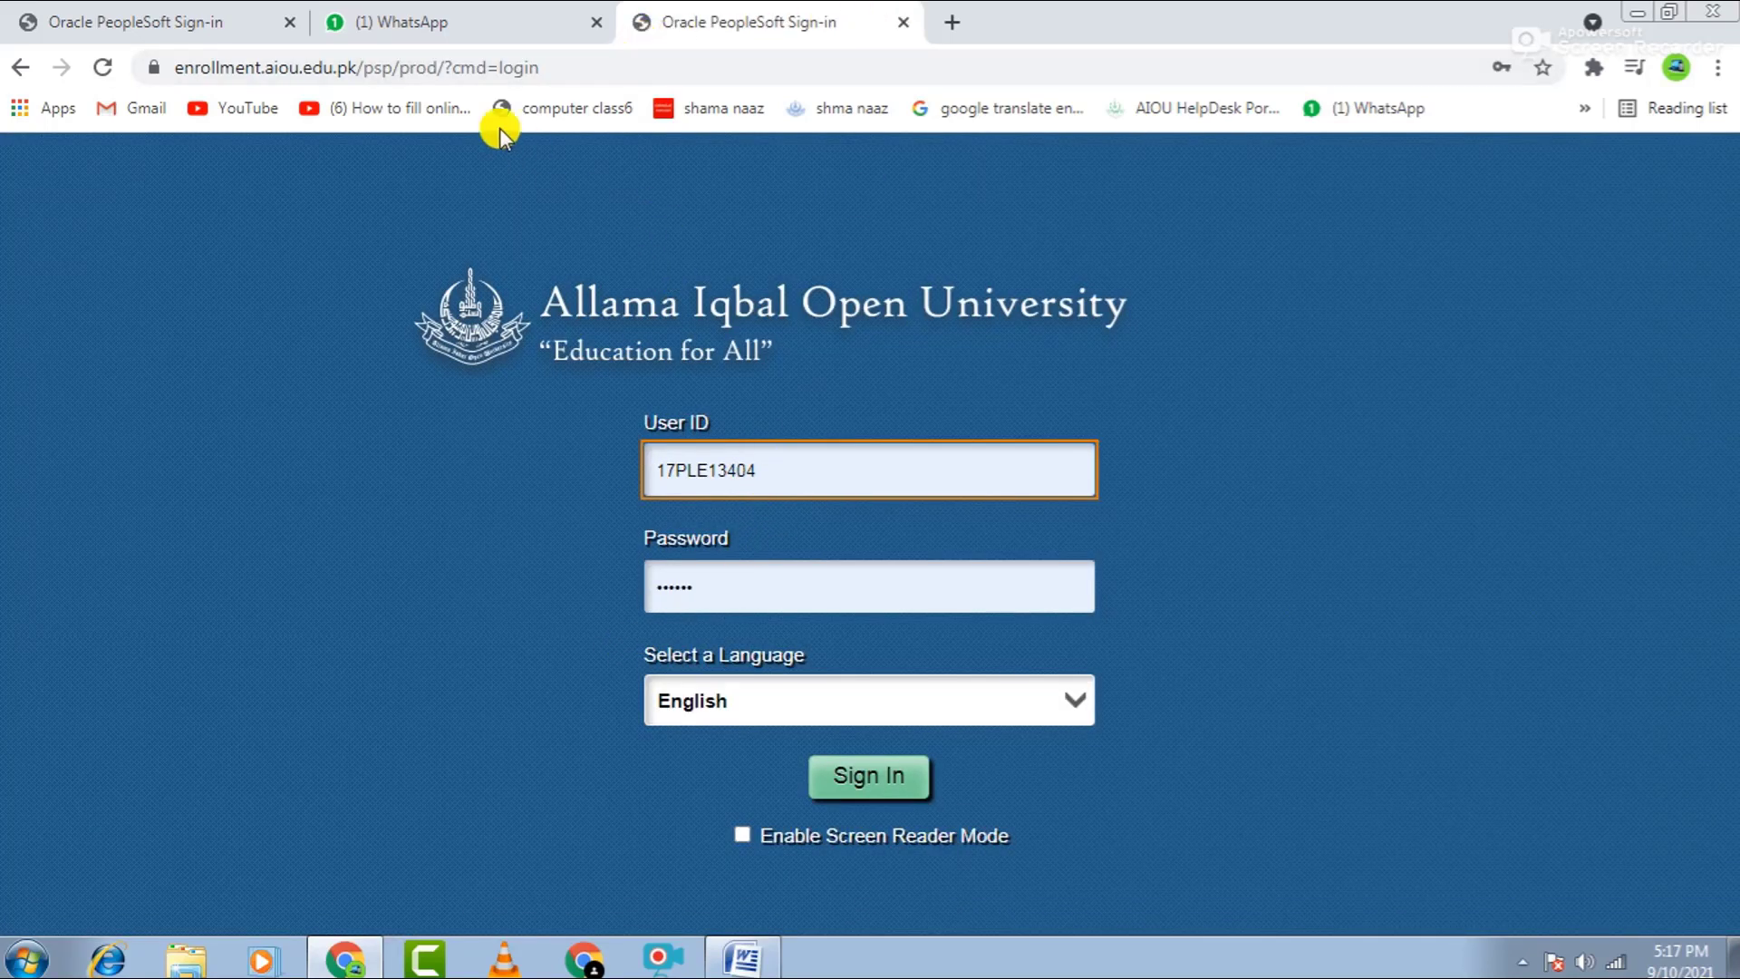
Switch back to Word, end the fourth item with a period and add a fifth reading "Ad user name and password and click login".
click(766, 956)
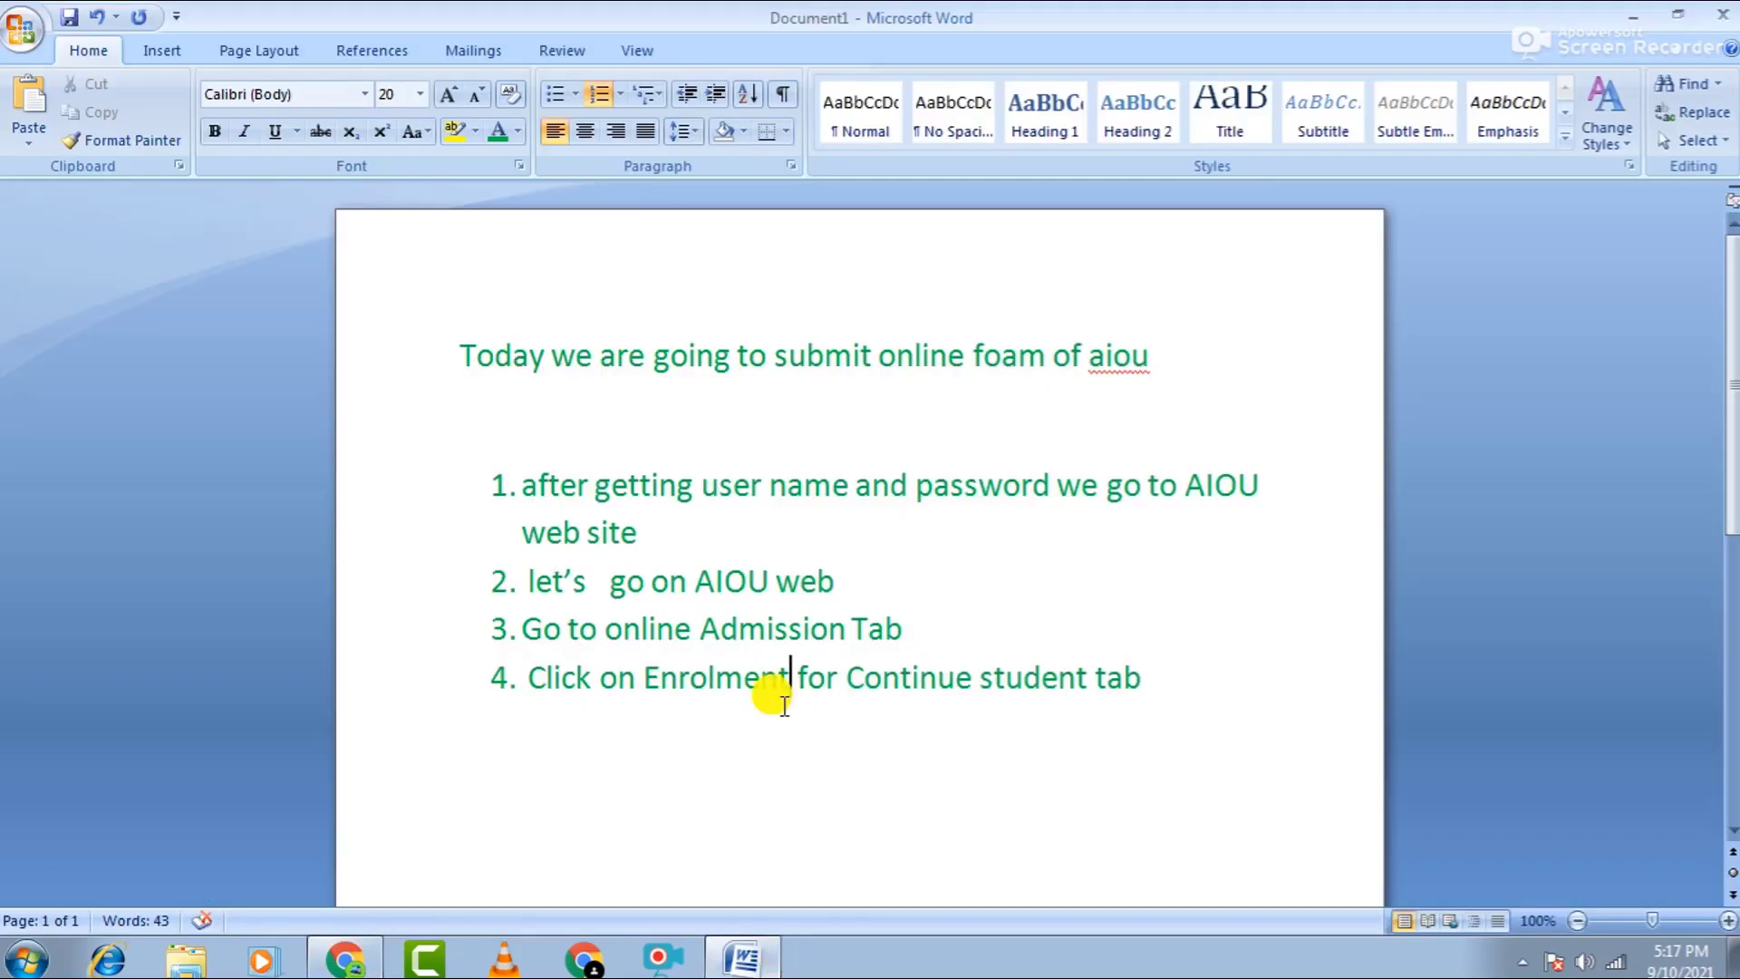
click(1163, 675)
key(Return)
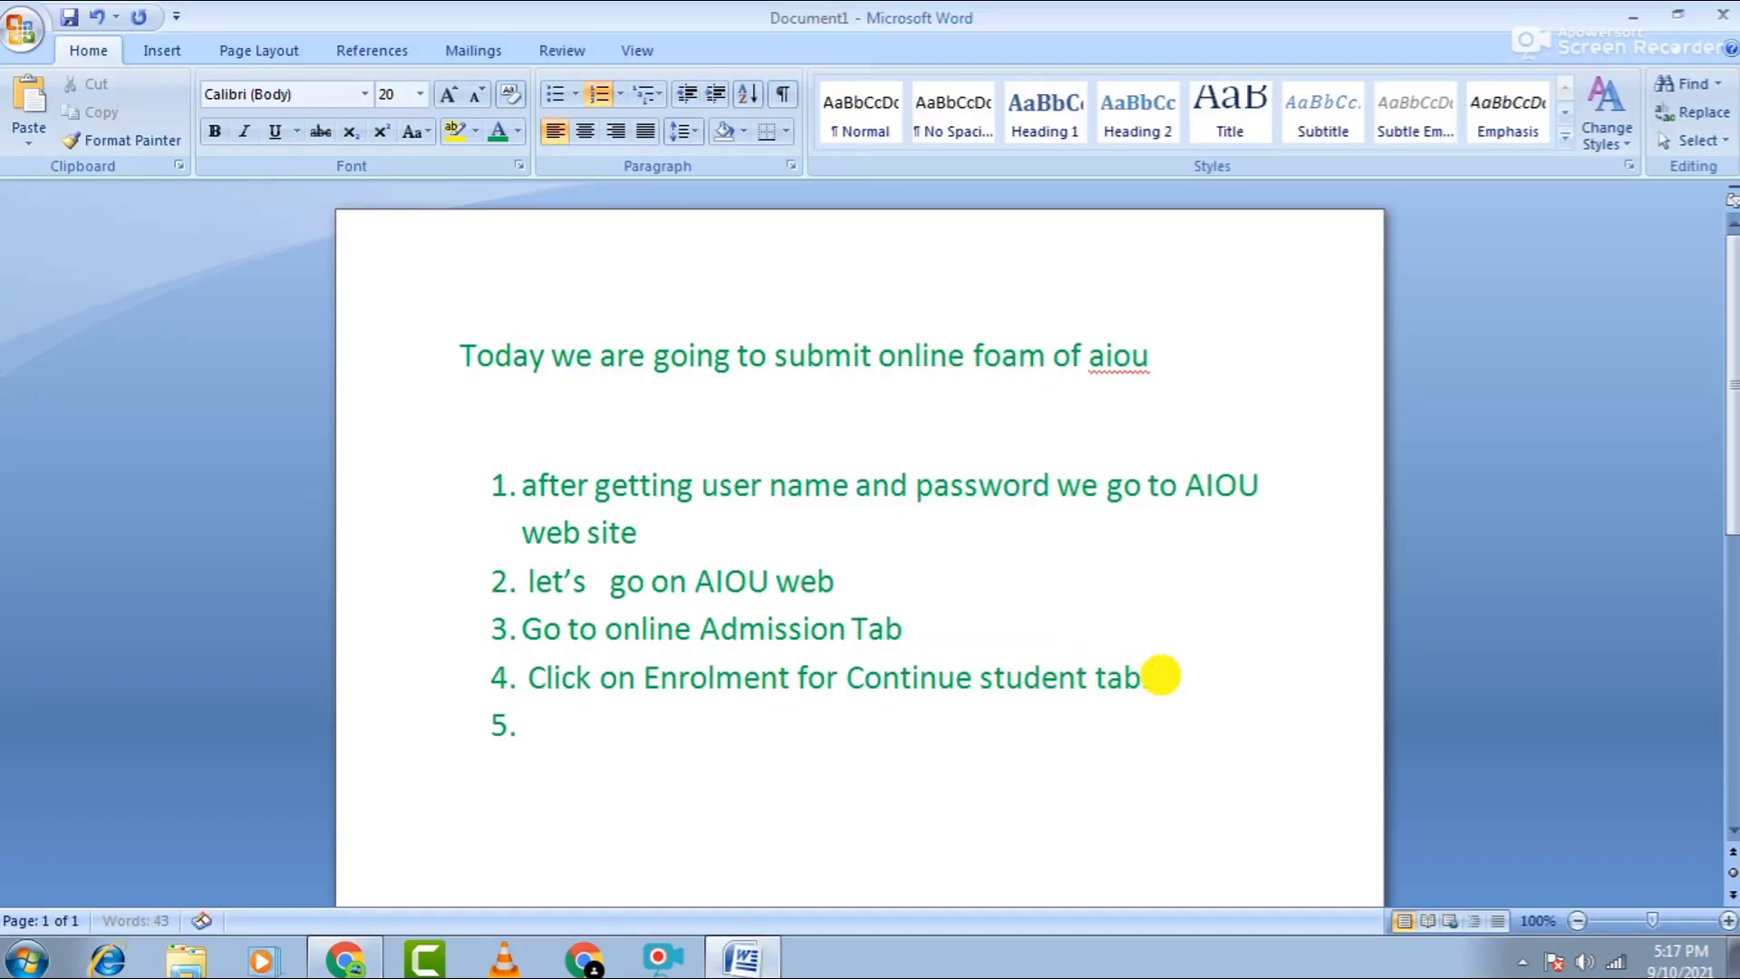
text(Ad user)
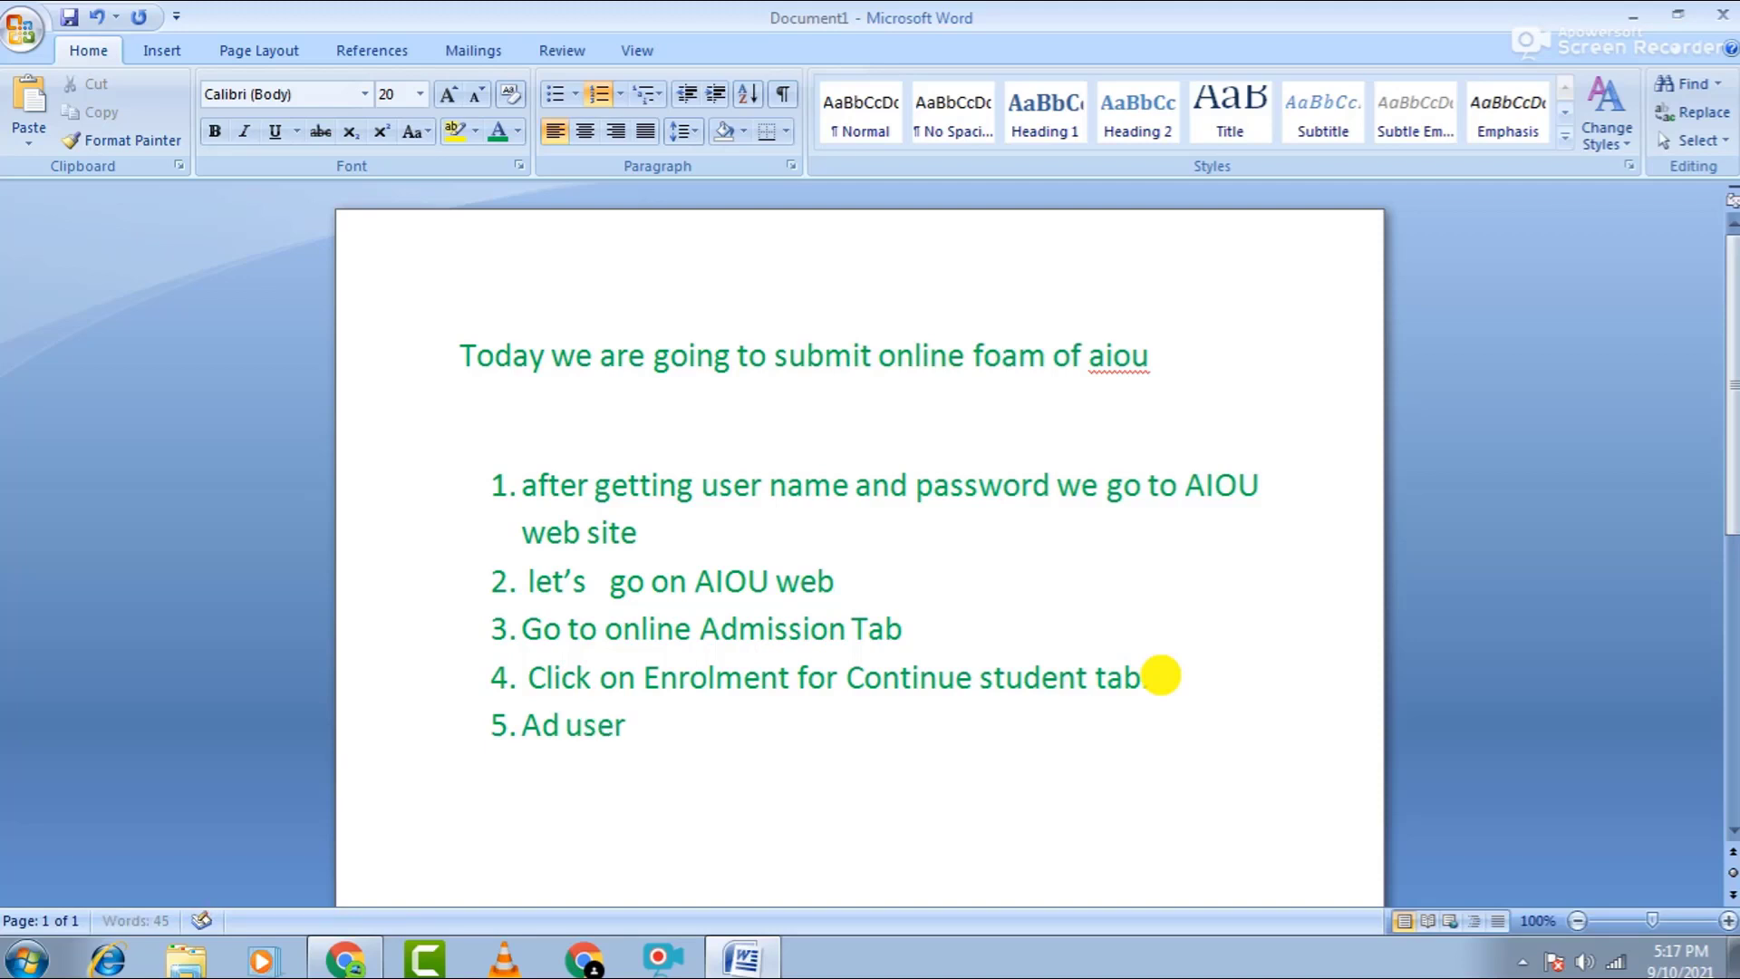
text( name and p)
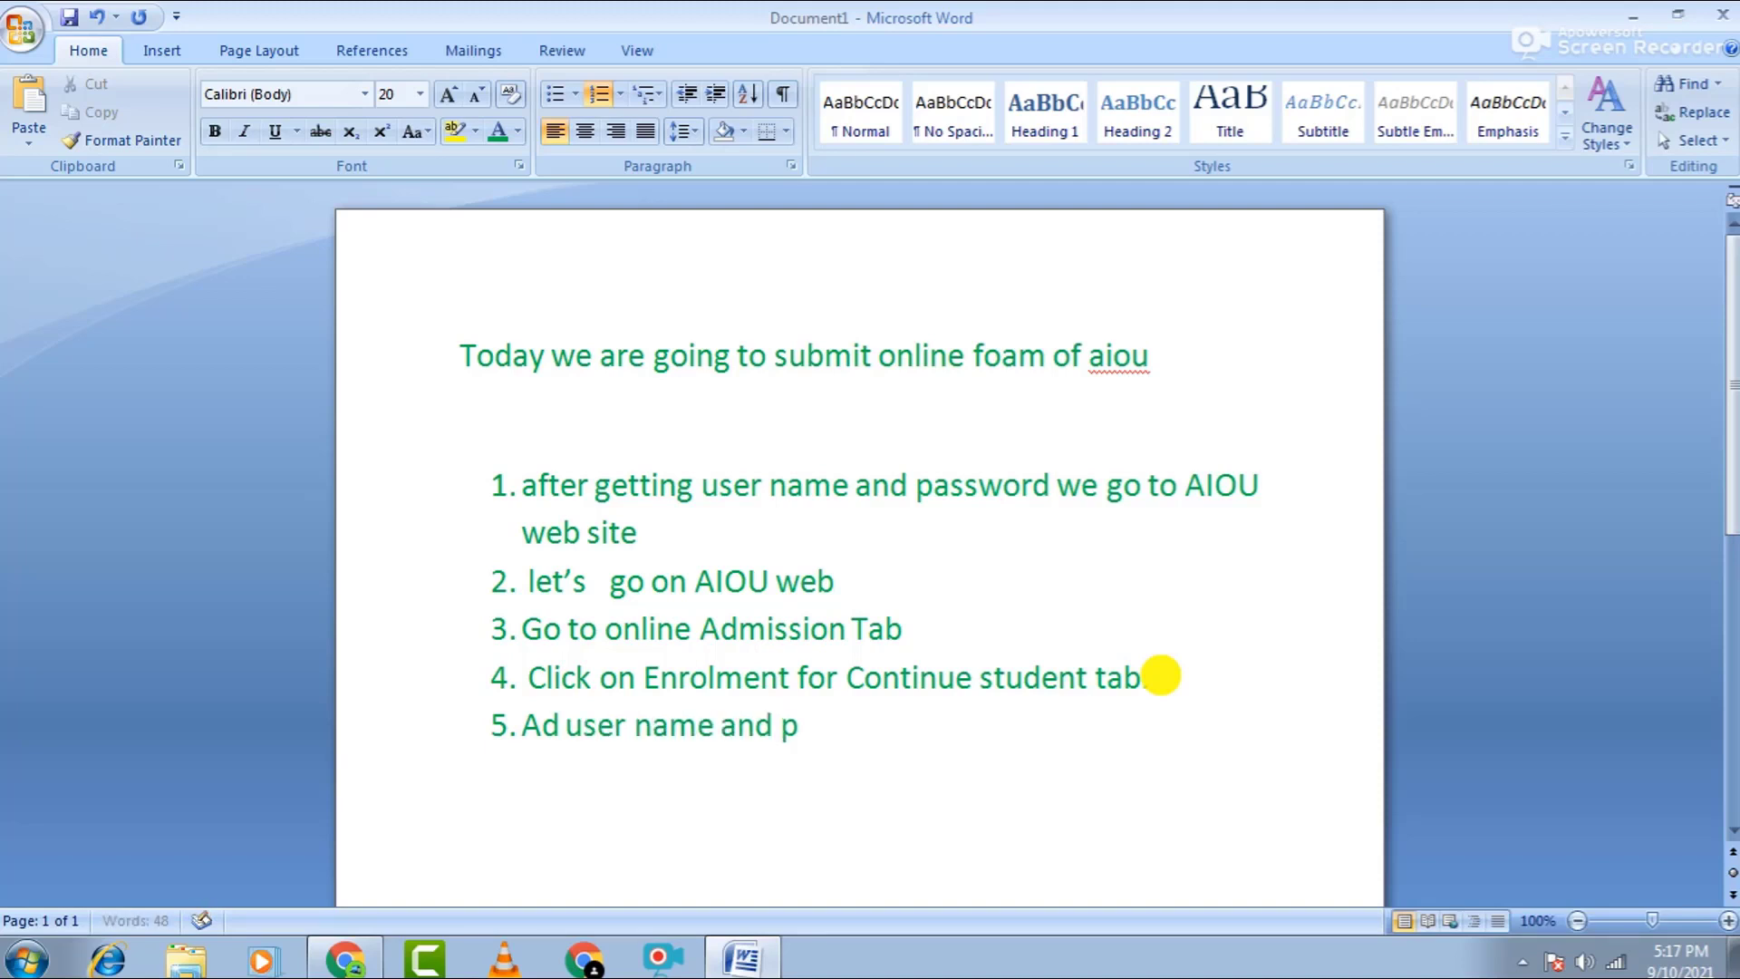
text(assword  an)
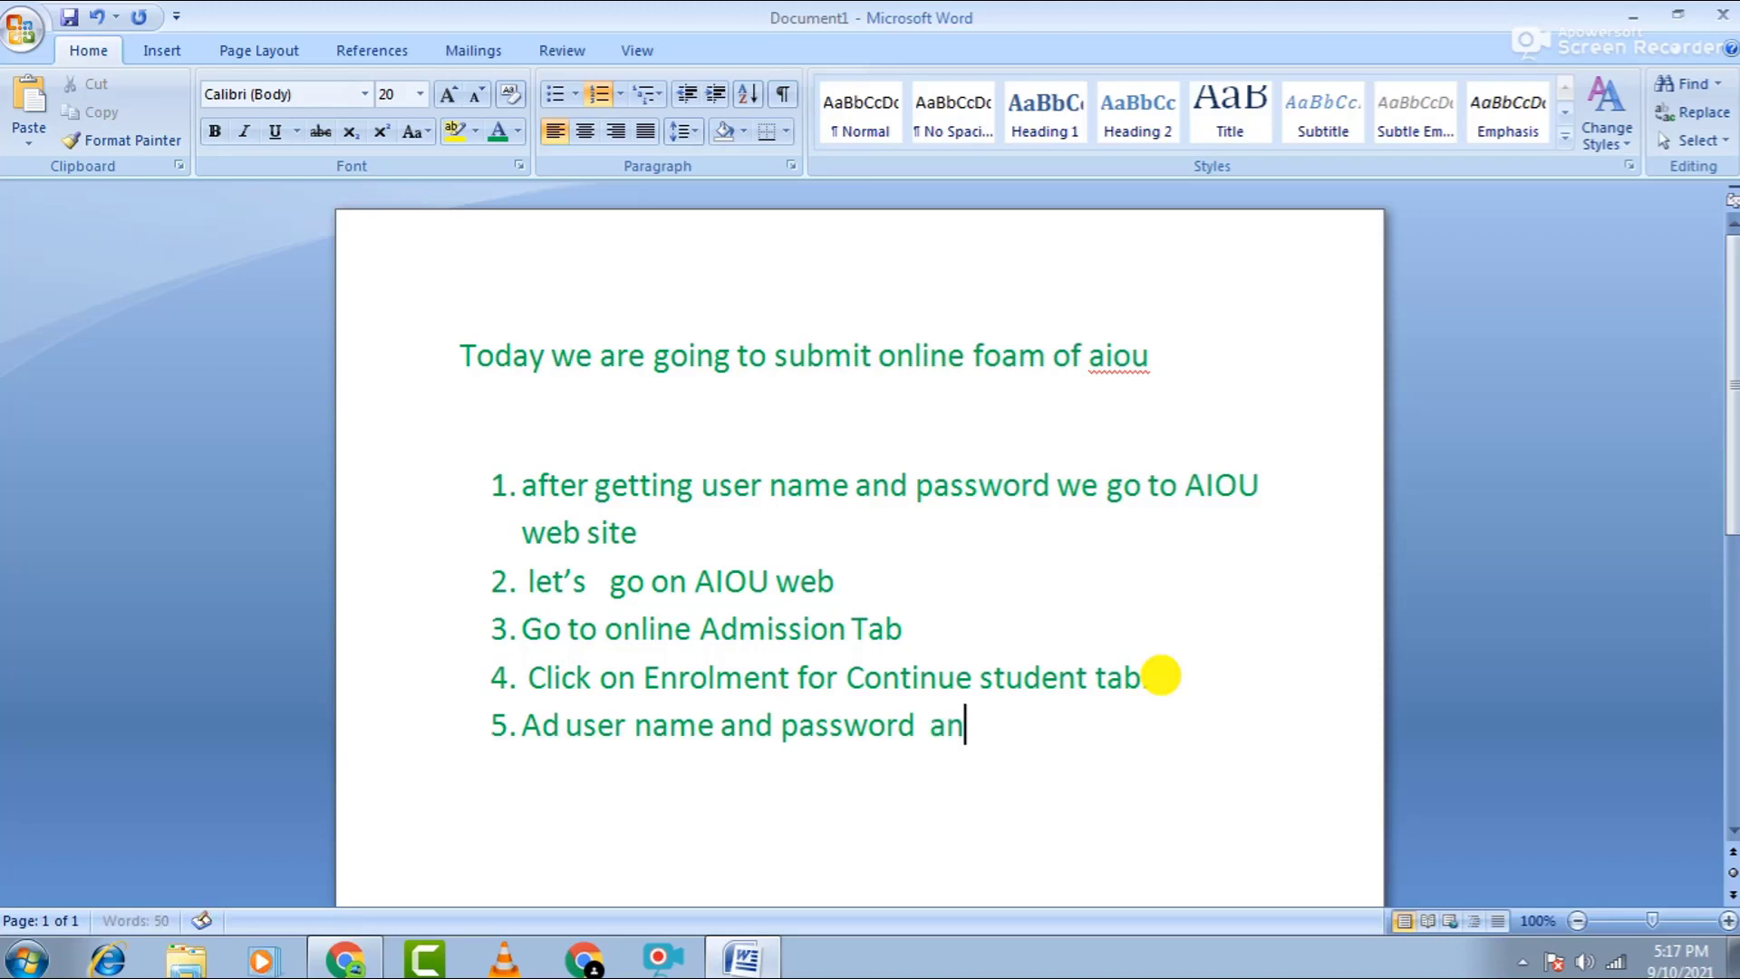
text(d click o)
text(n)
key(BackSpace)
key(BackSpace)
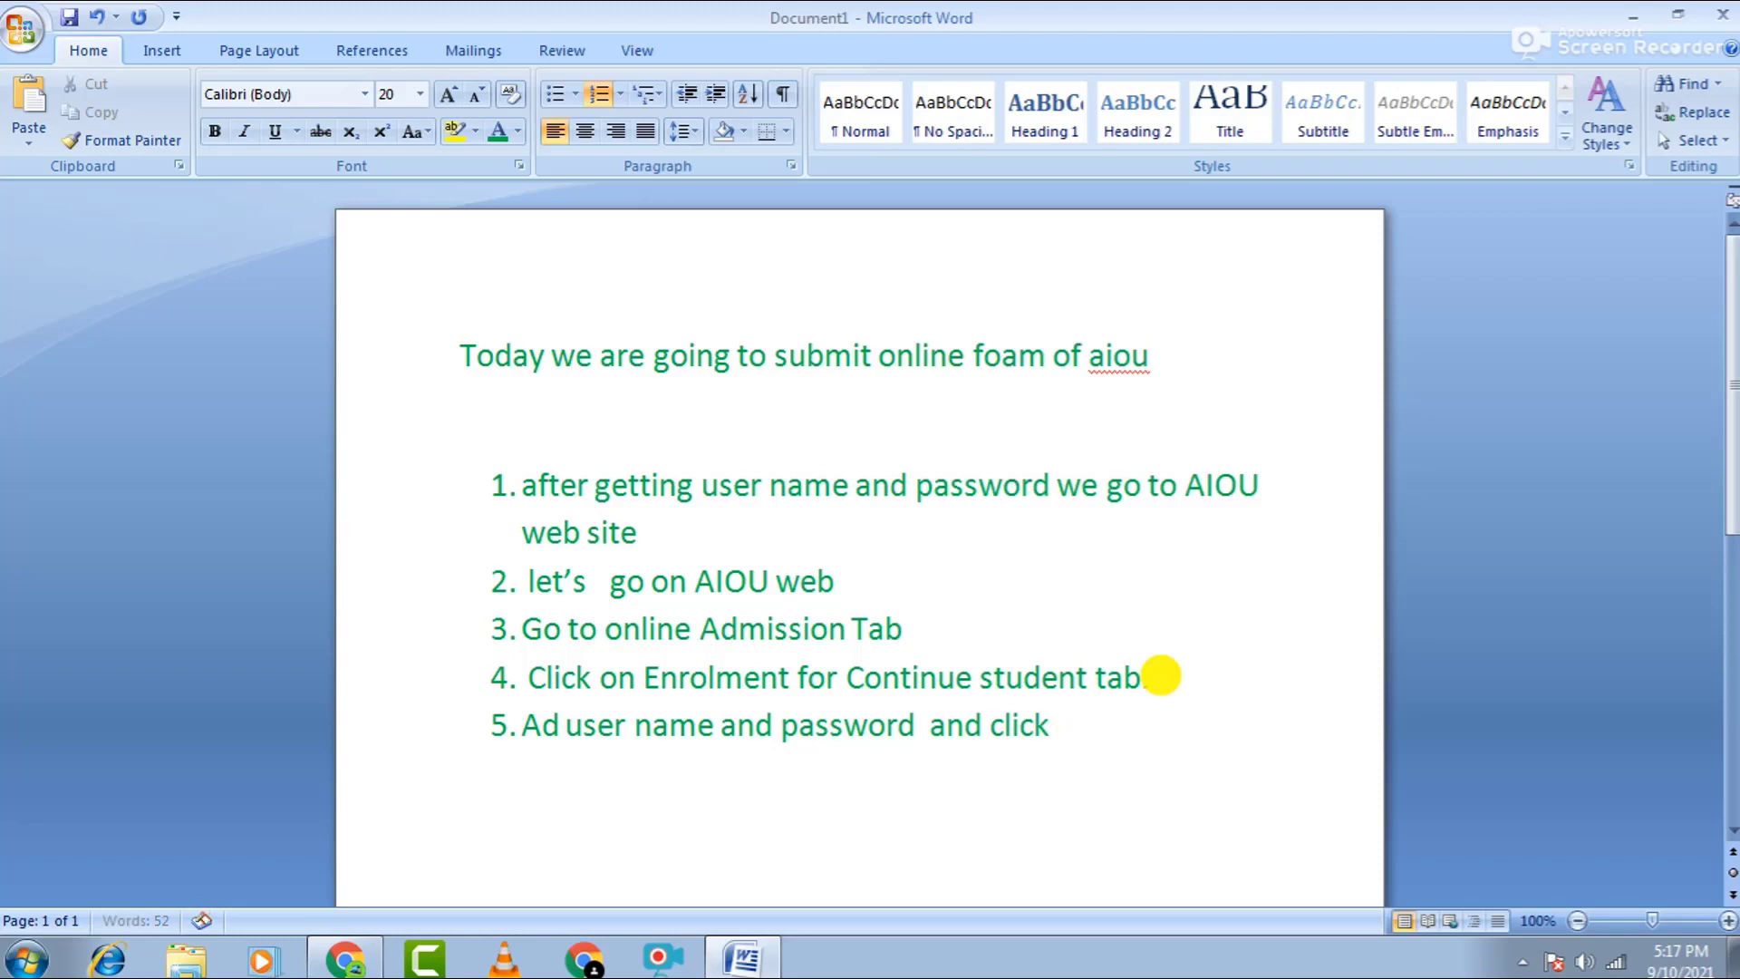
text(login)
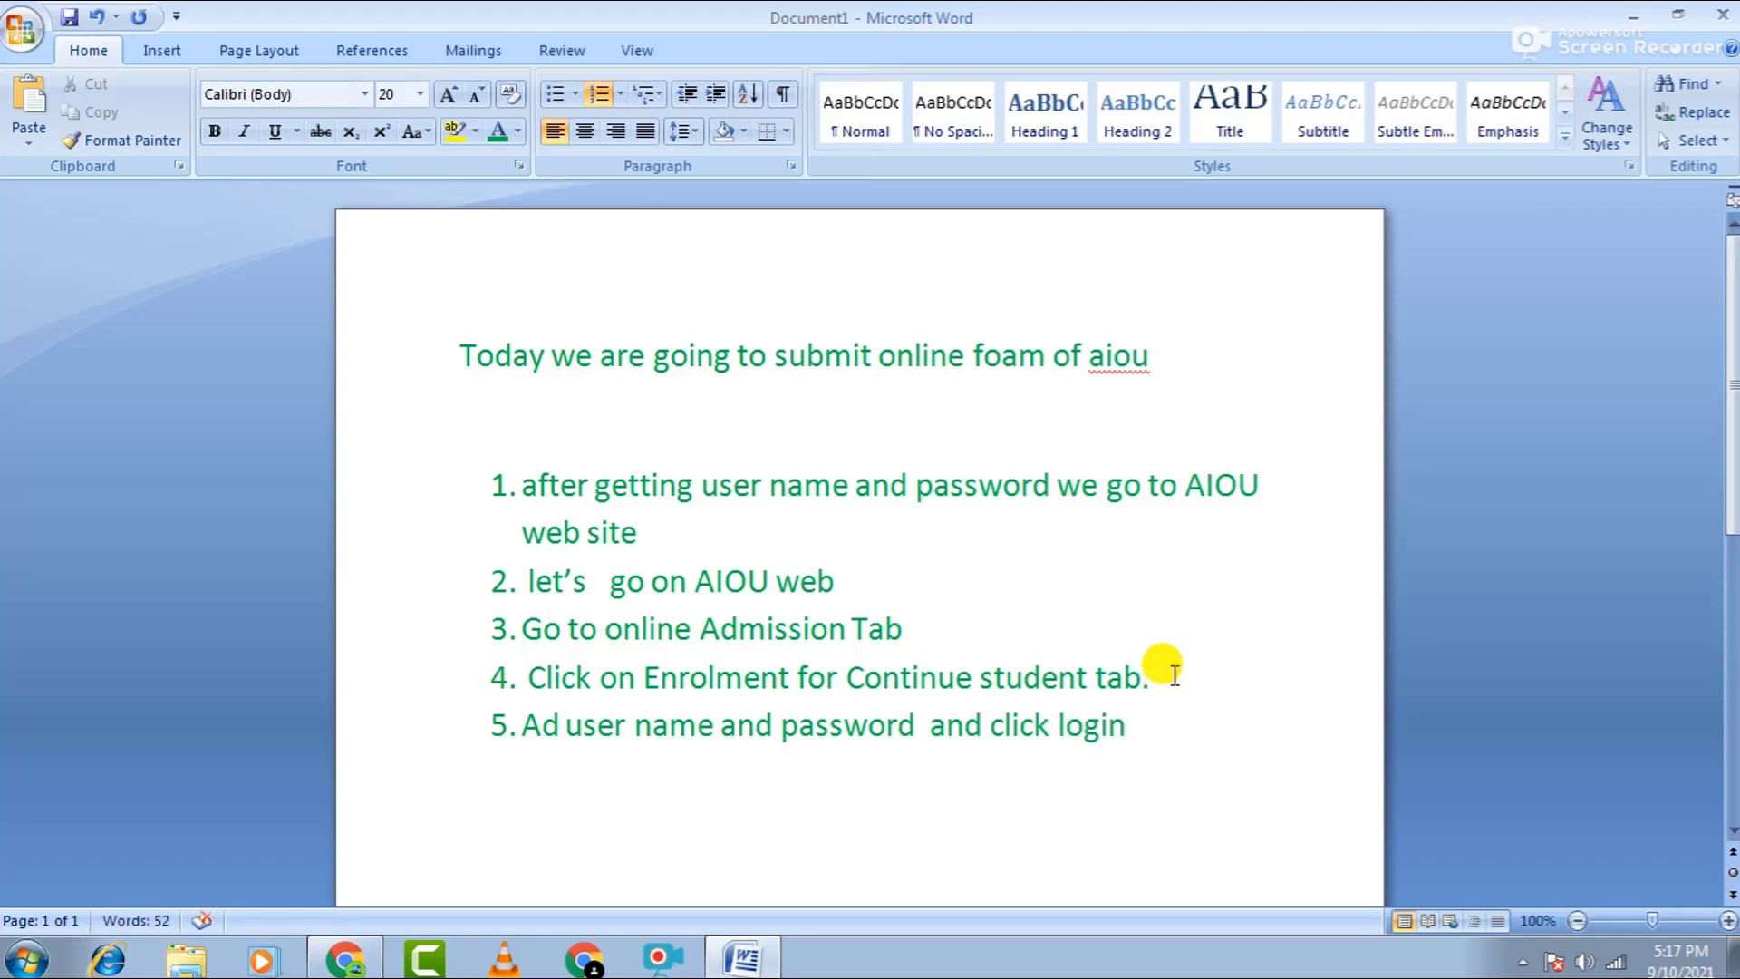
Switch to Chrome and sign in to the AIOU enrollment portal with the prefilled credentials.
click(367, 956)
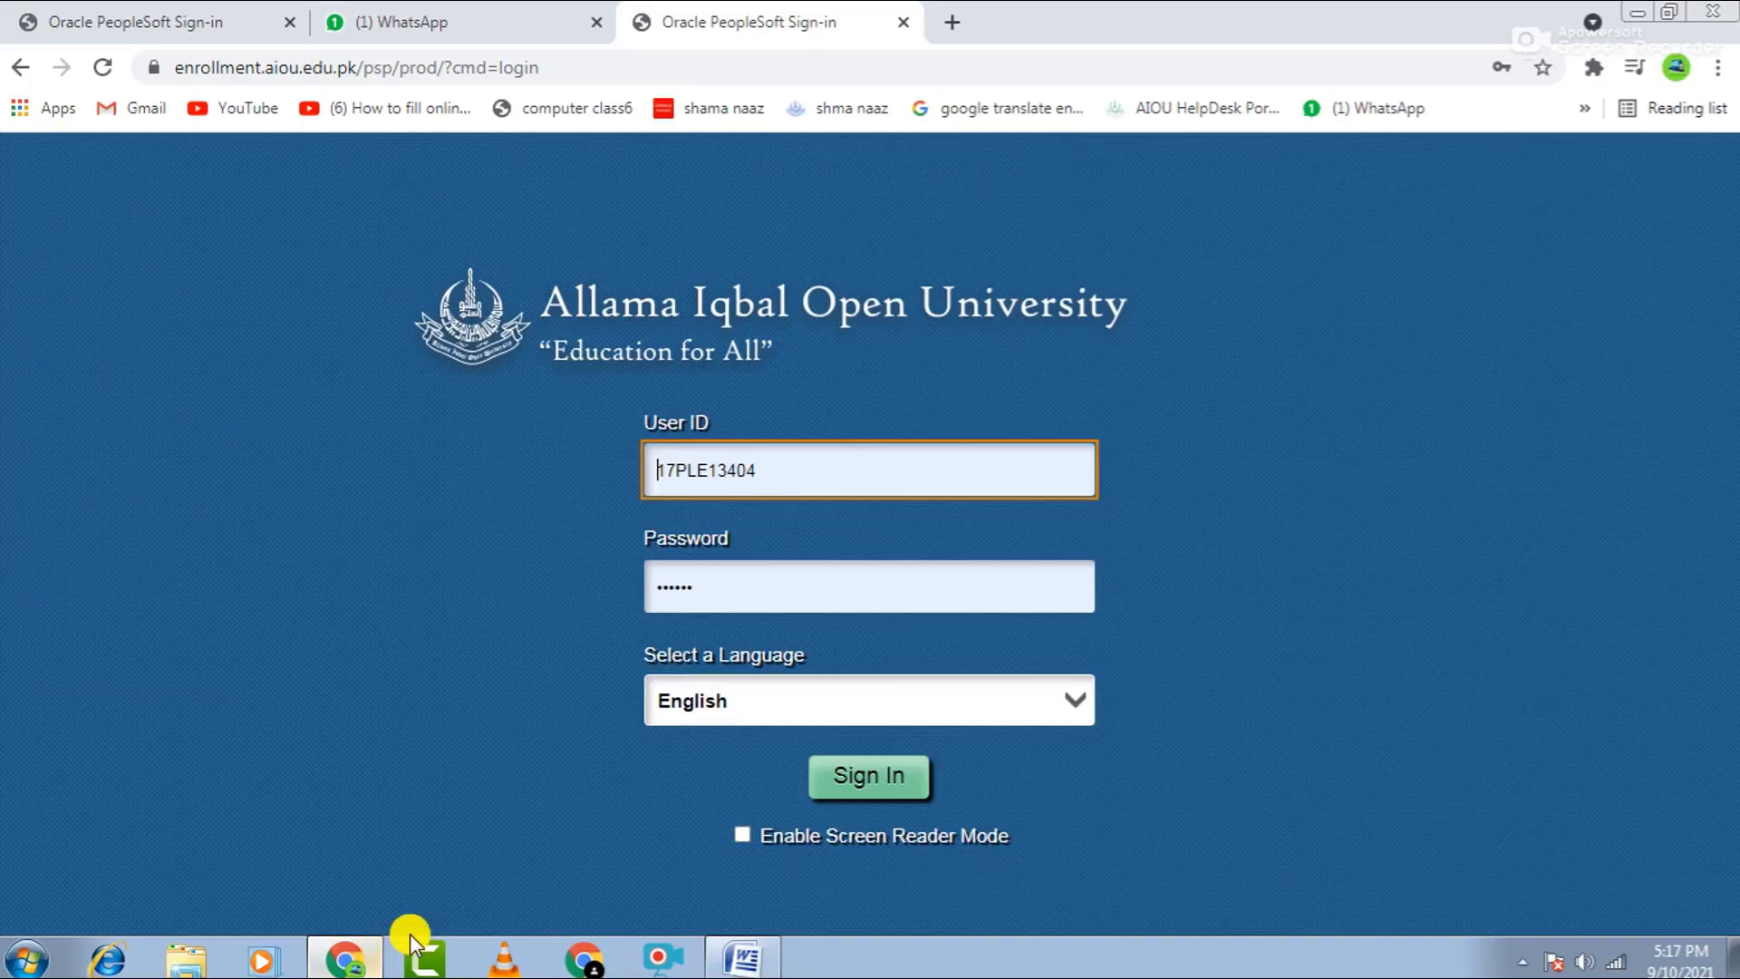
click(866, 771)
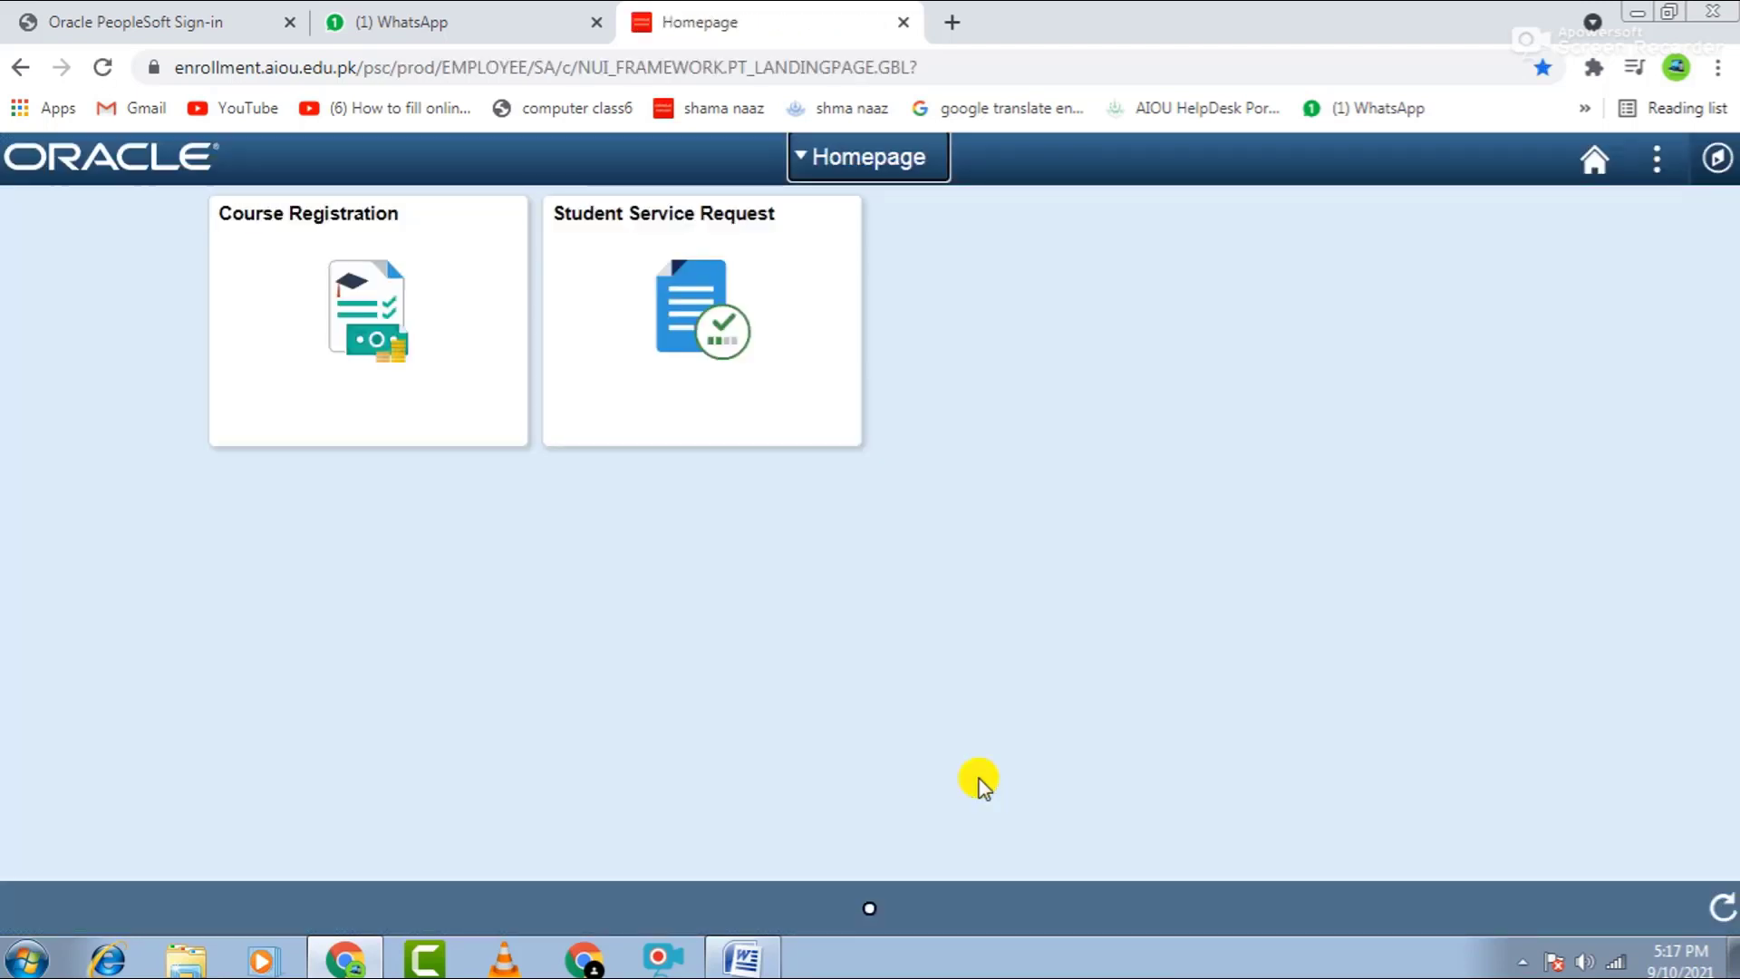
Switch to Word and add a sixth list item reading "After open tab we see to tab click on first tab named as course Reistration".
click(743, 953)
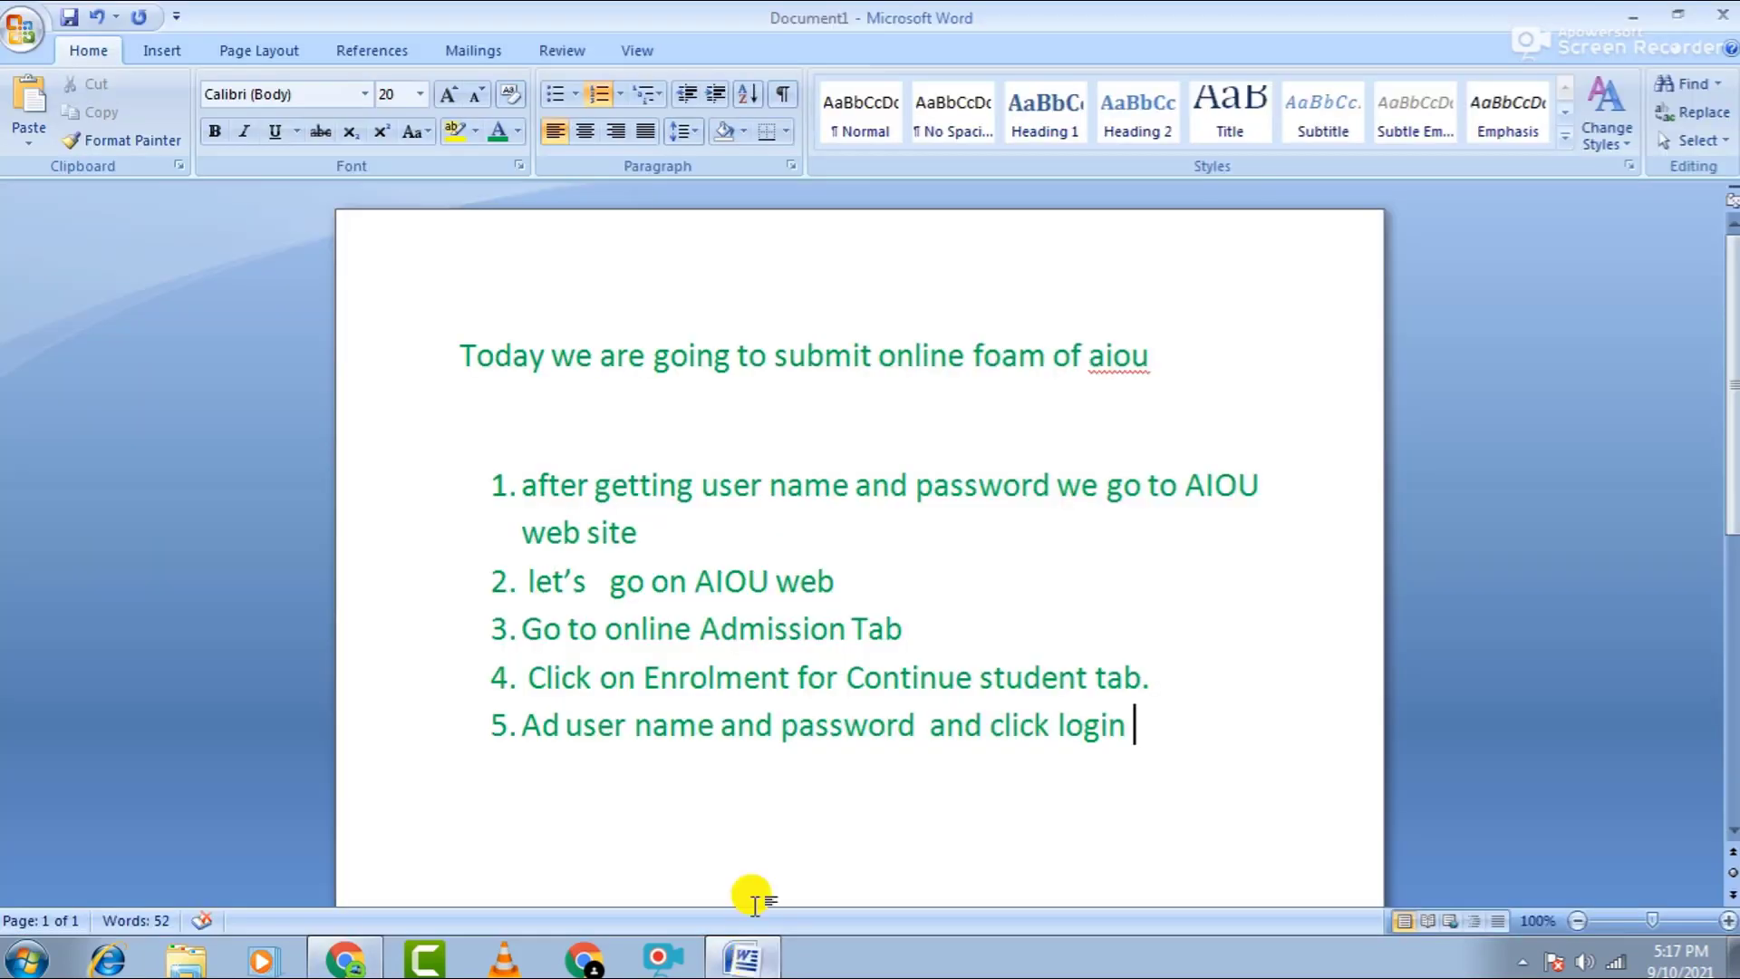
key(Return)
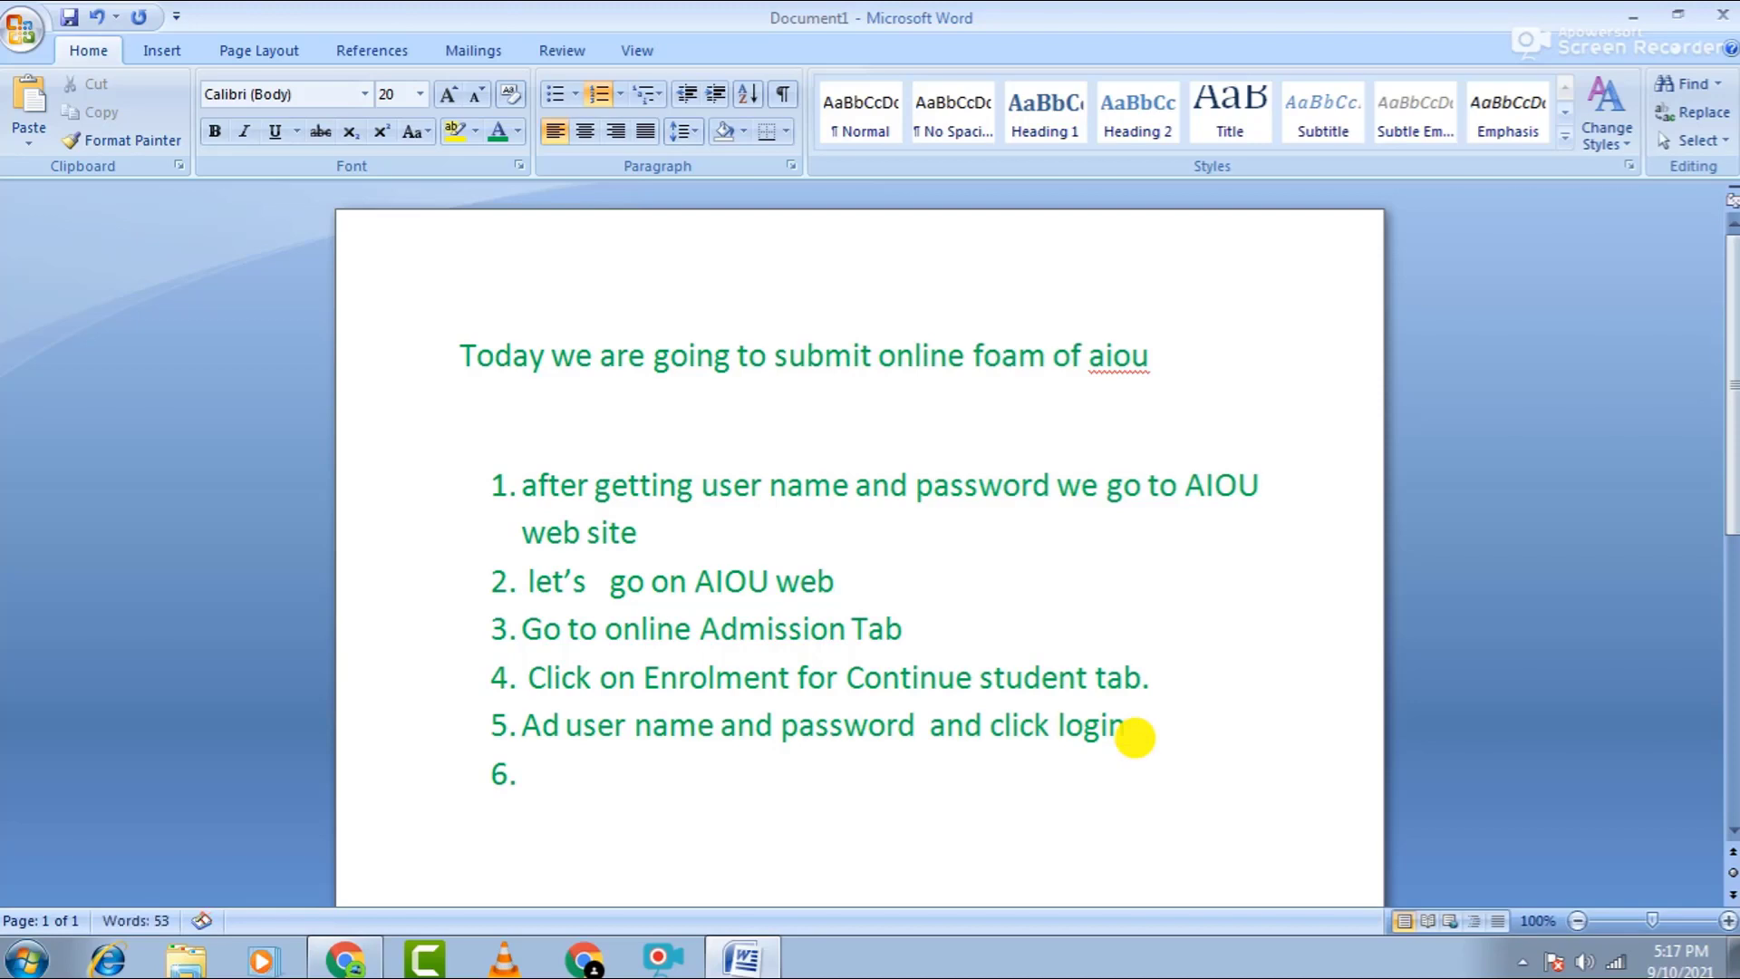
text(after open )
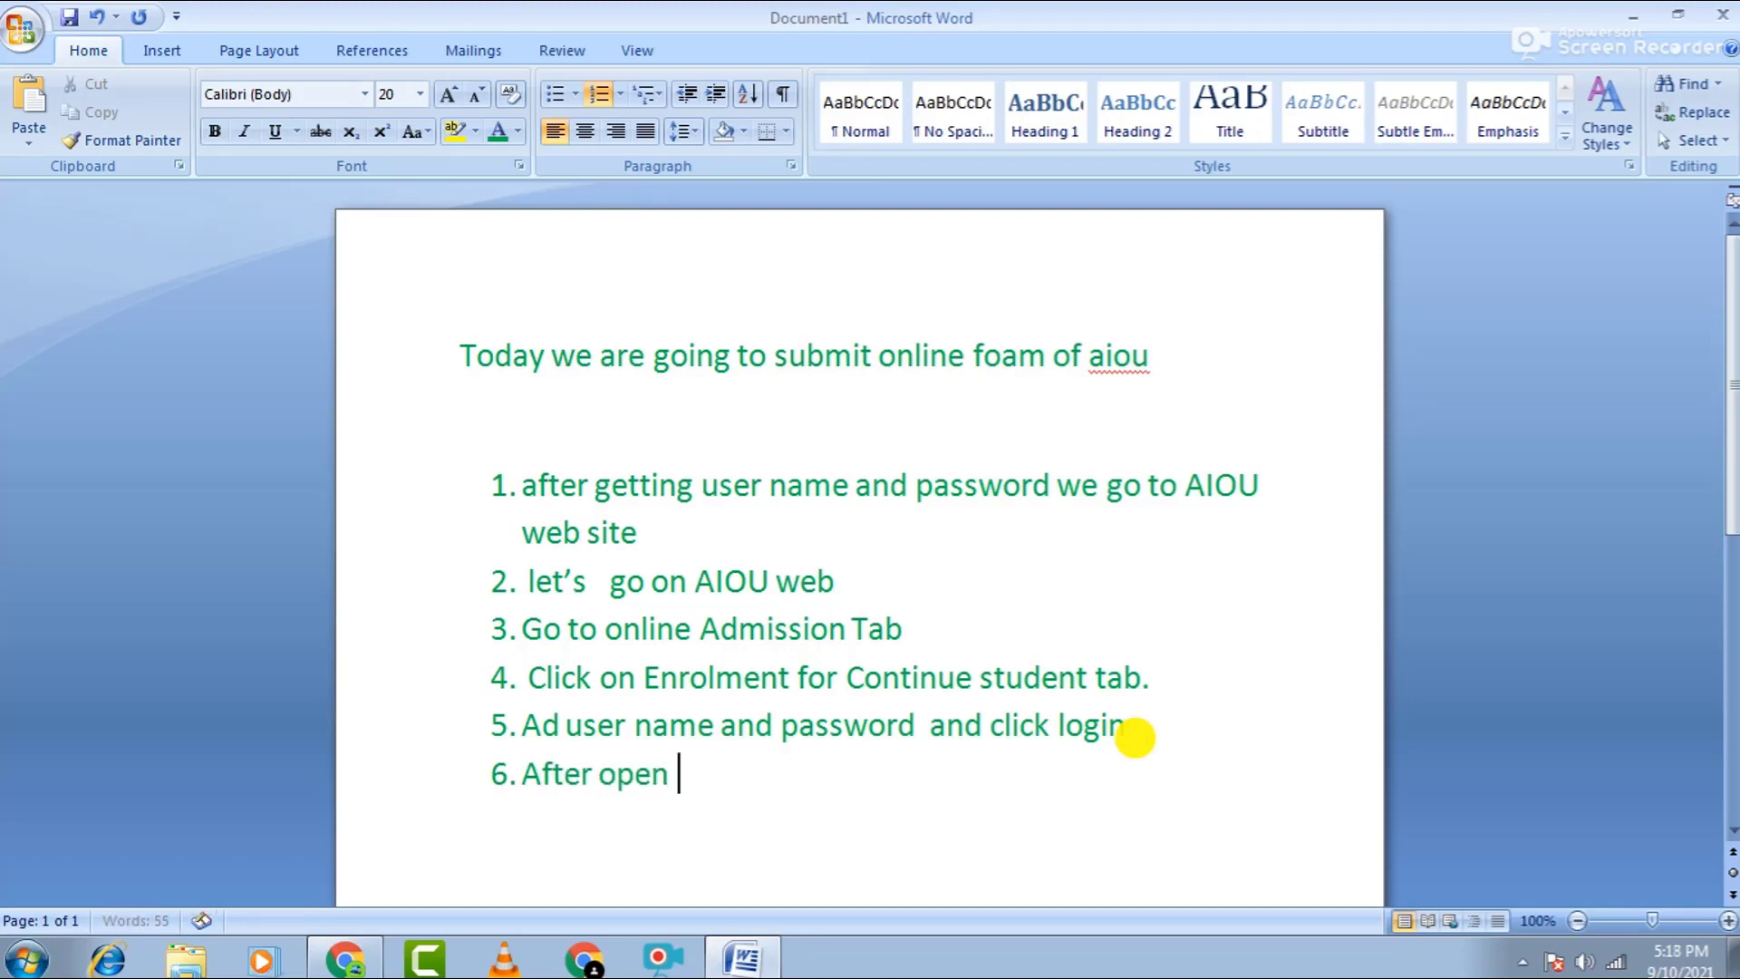
text(tab you)
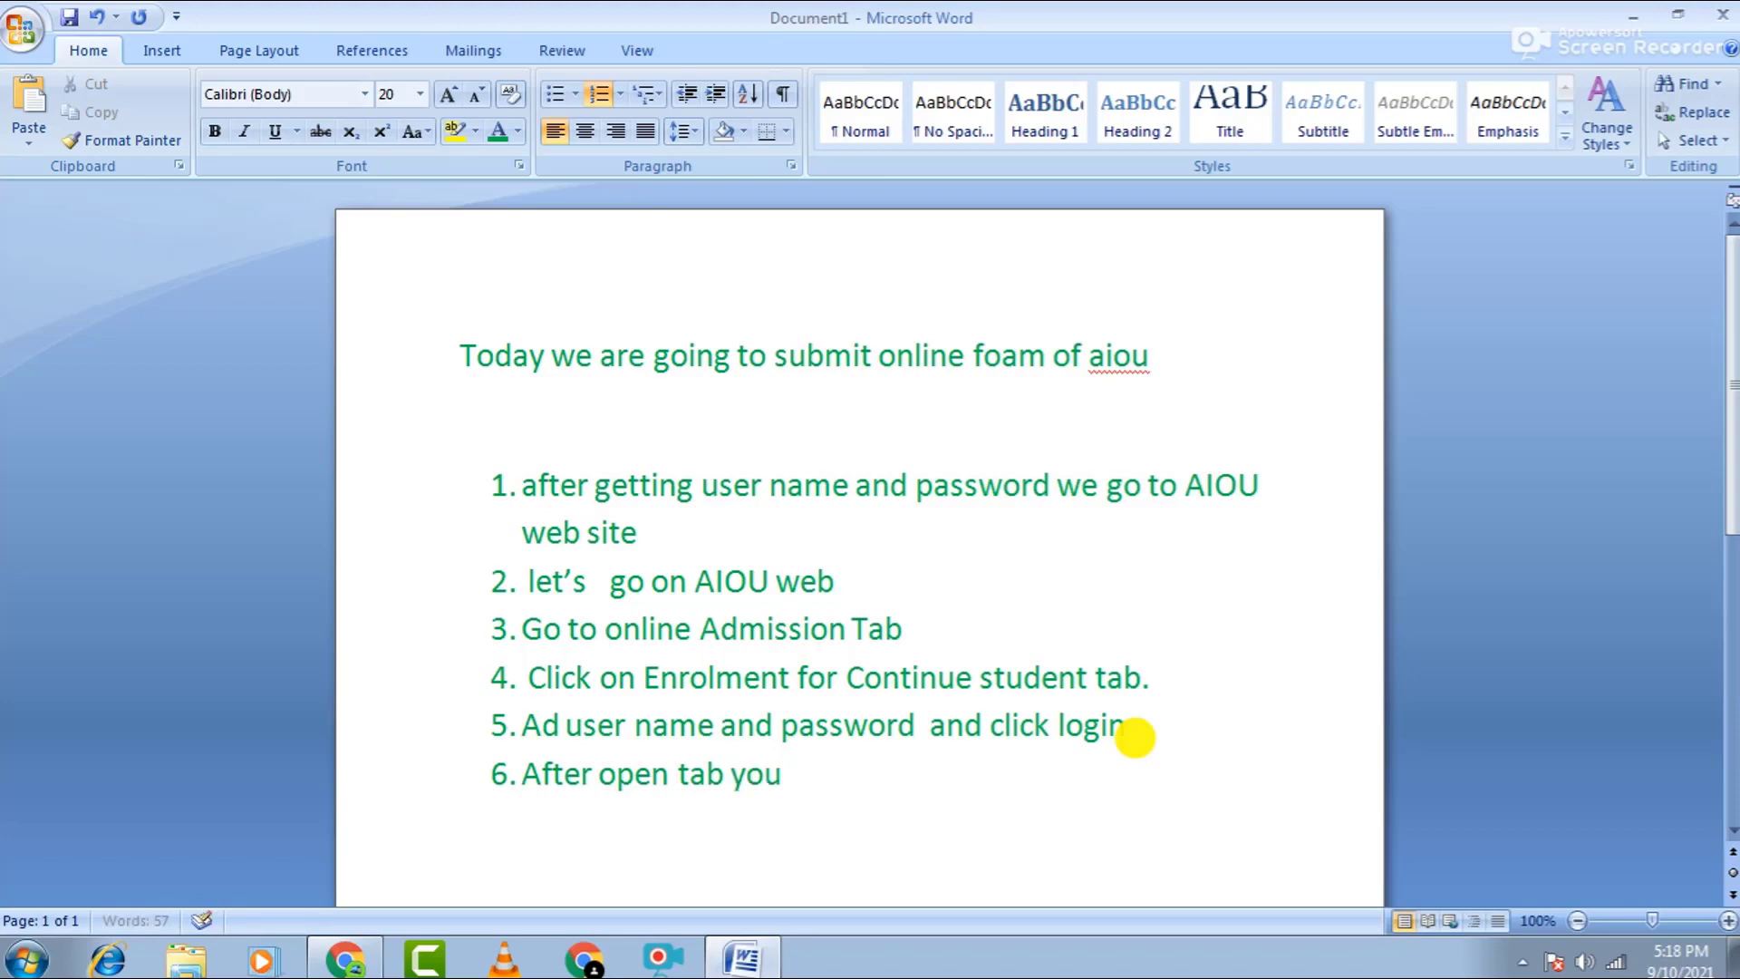
text( see tota)
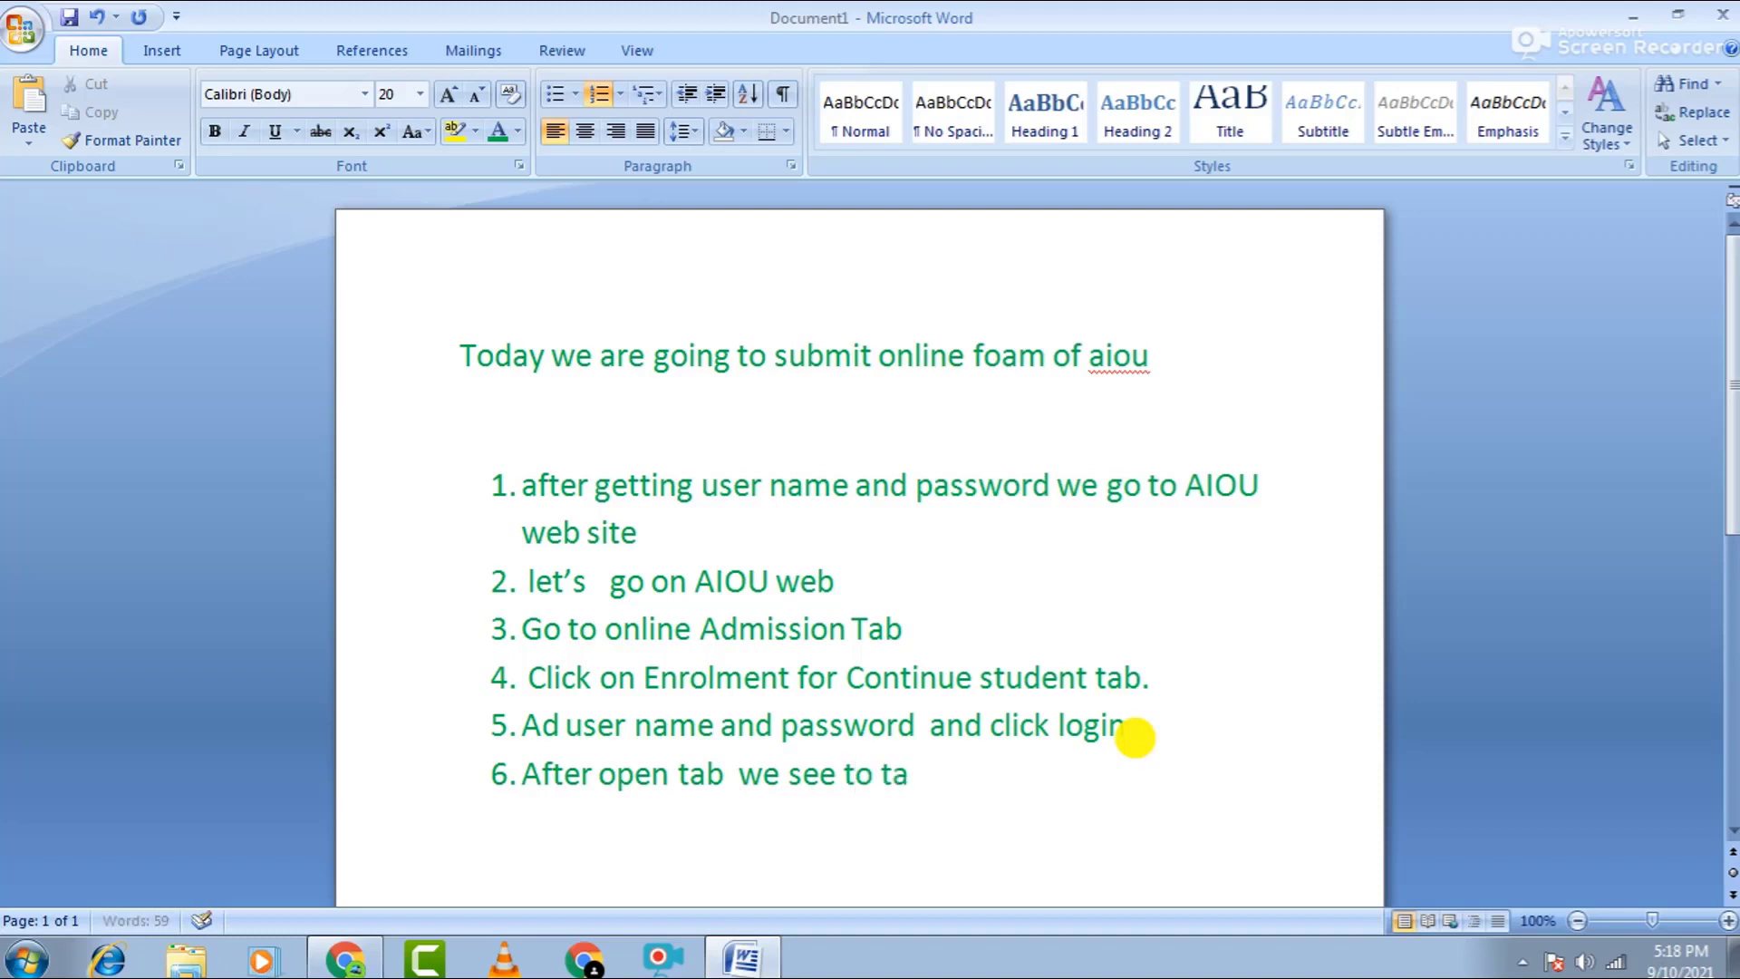
text(b click on fi)
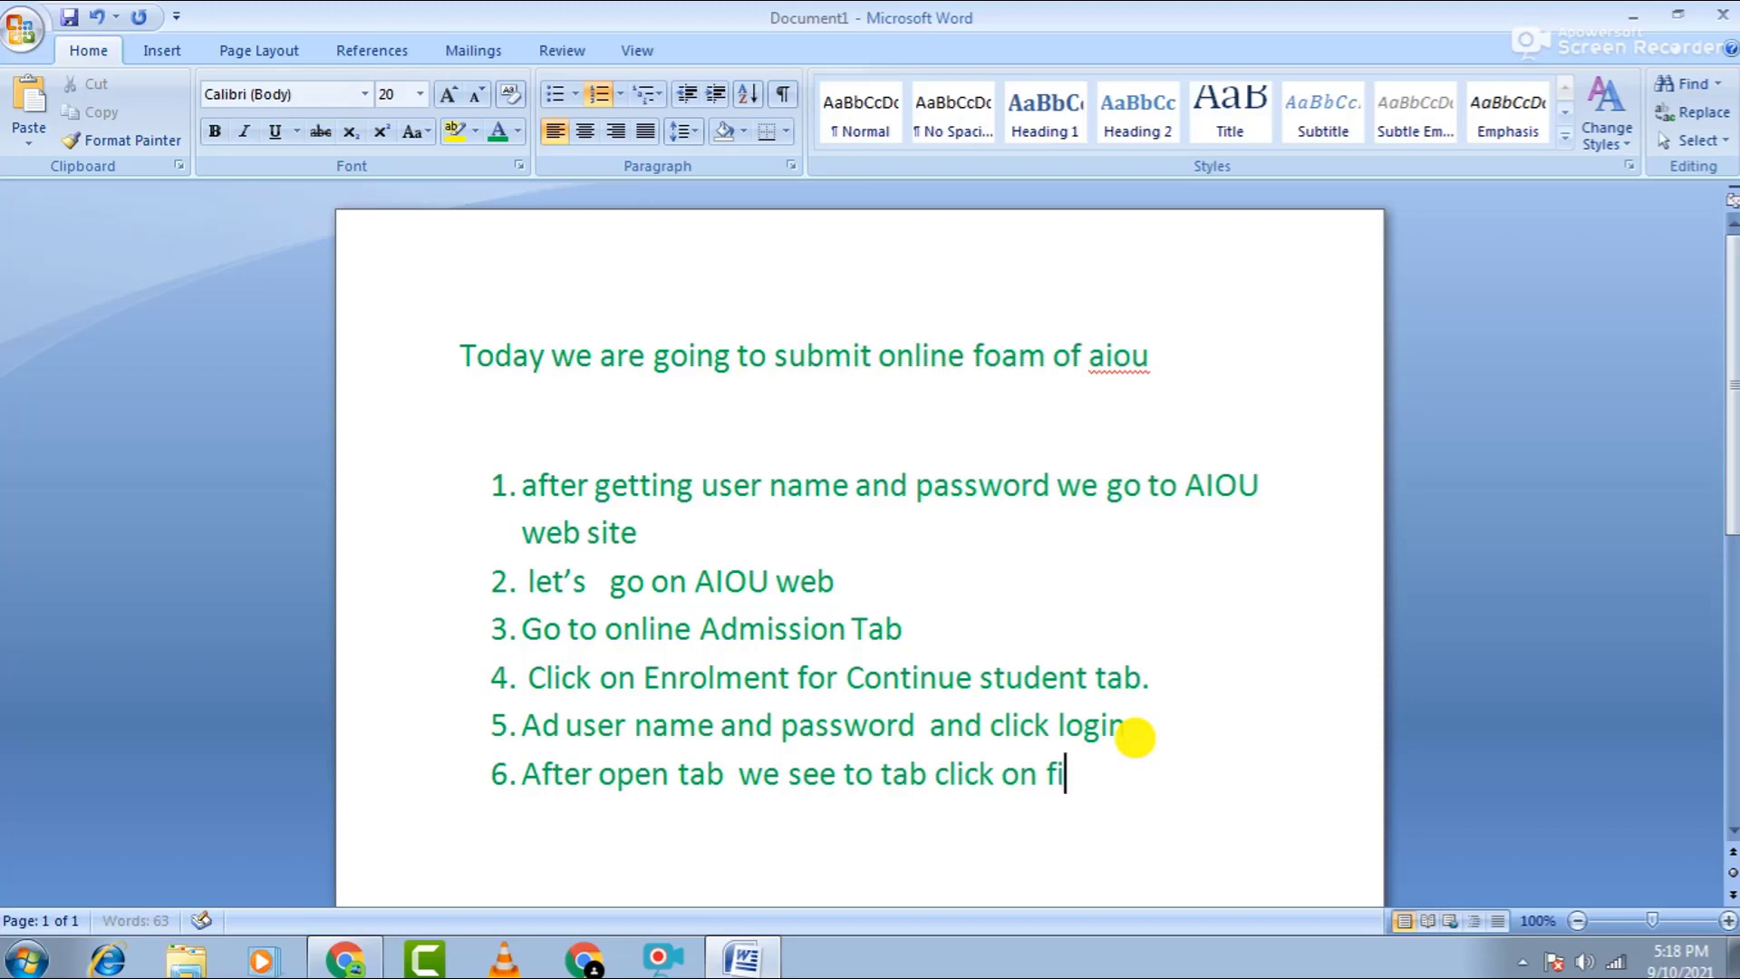
text(rst tab )
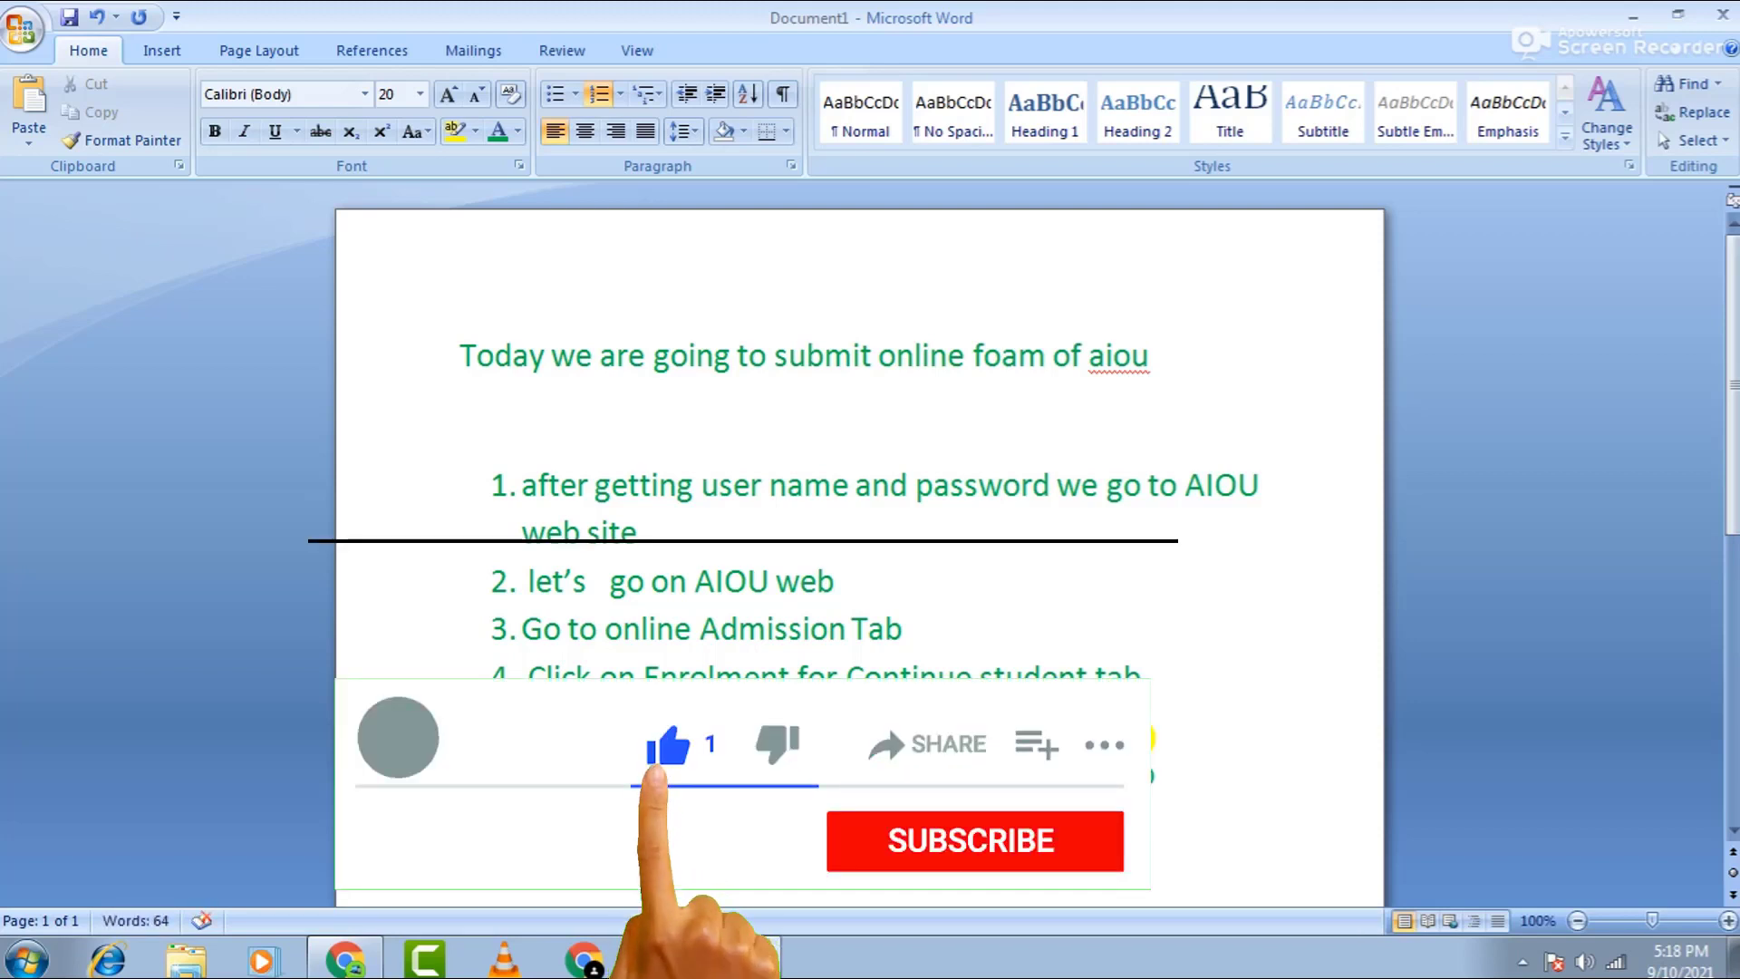
text(named as course Reistration)
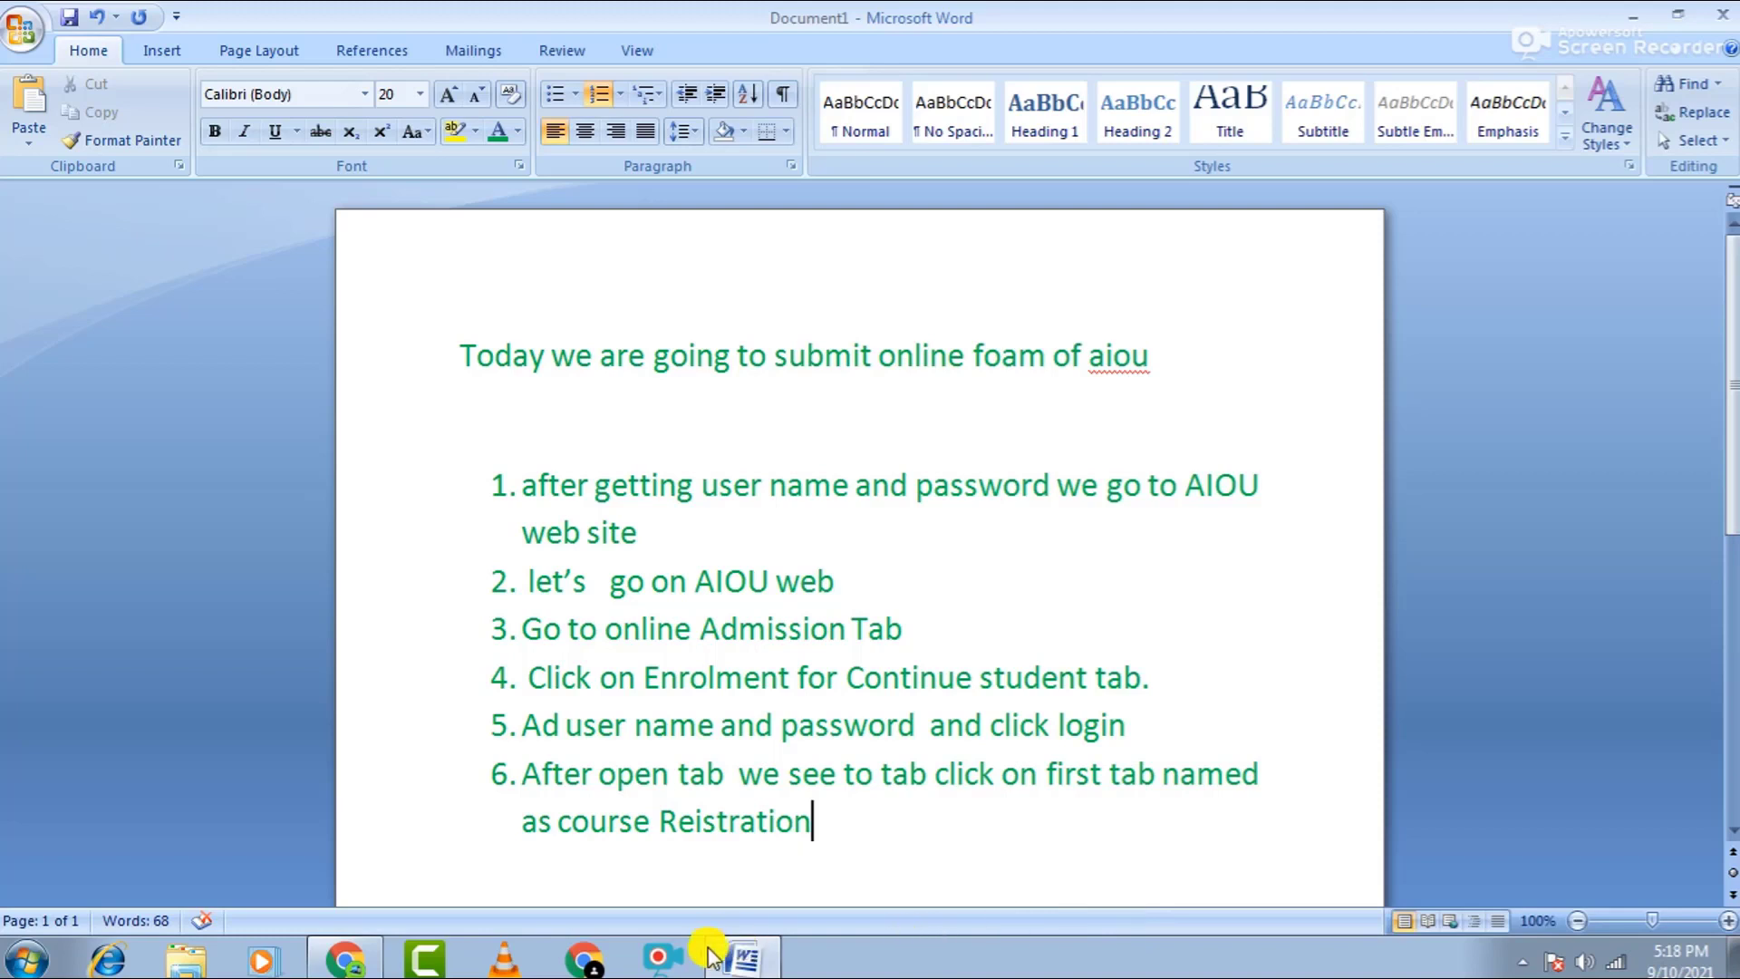
Switch to Chrome and open Course Registration from the enrollment portal's homepage.
click(345, 958)
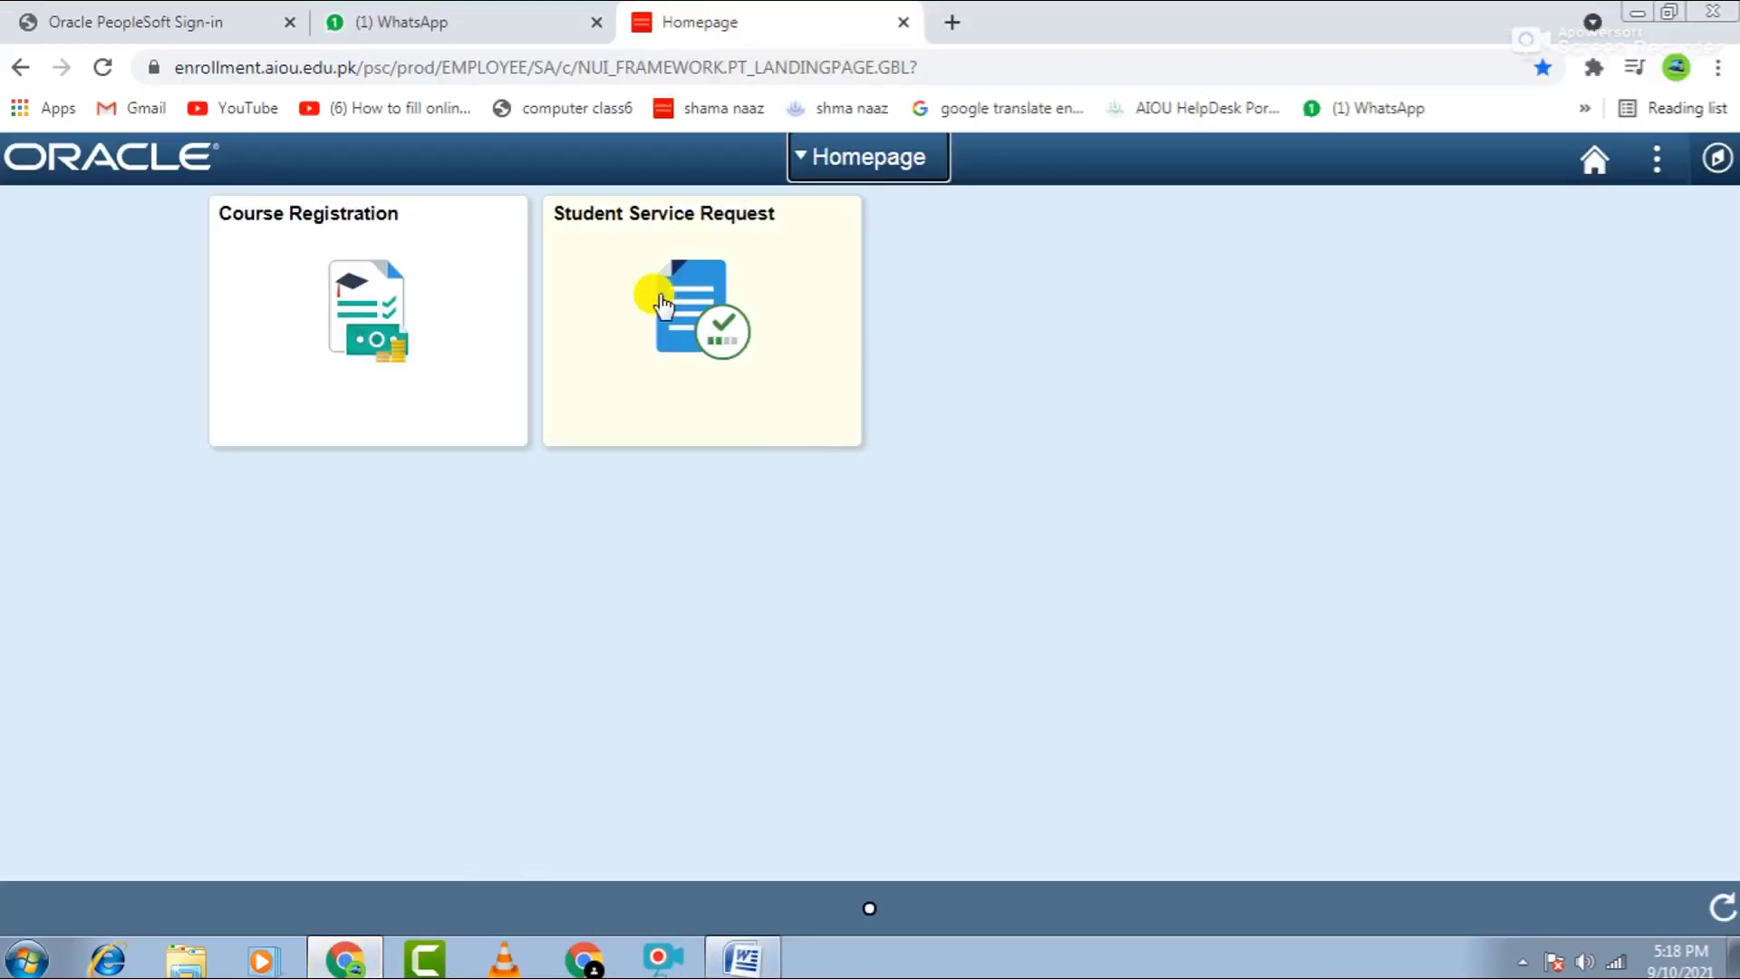
click(390, 303)
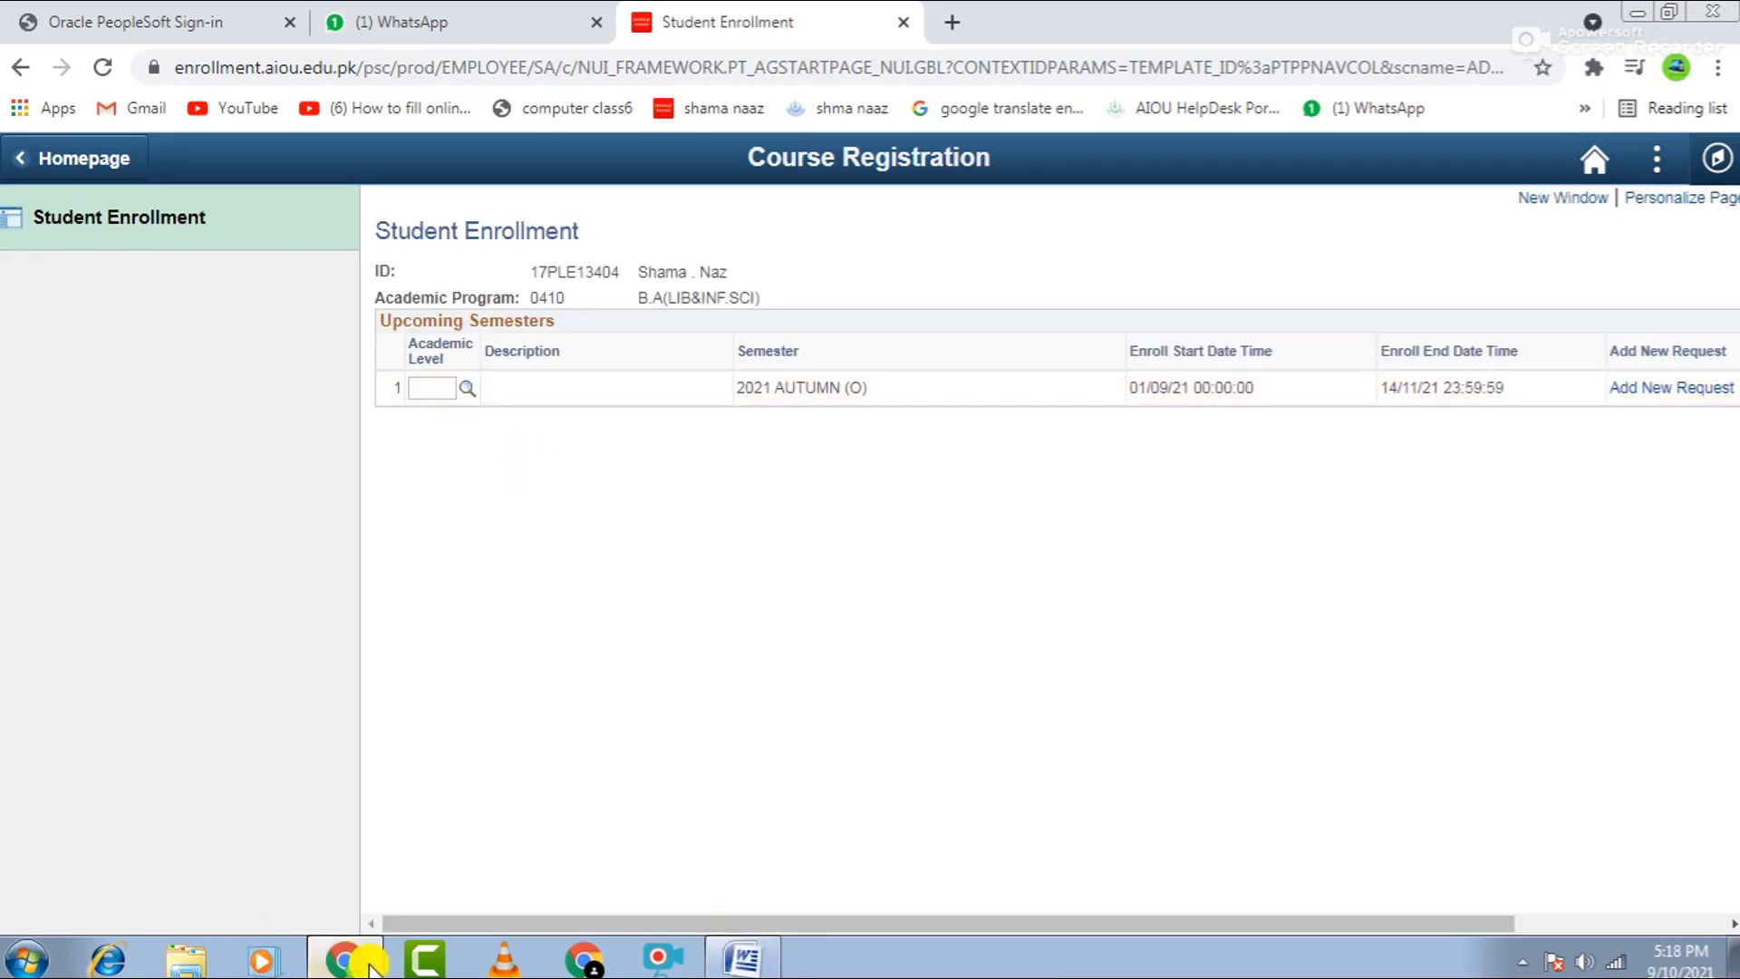
Switch to Word and add a seventh list item reading "6 click on small search icon on no 1 tab .", checking the enrollment page meanwhile.
click(740, 958)
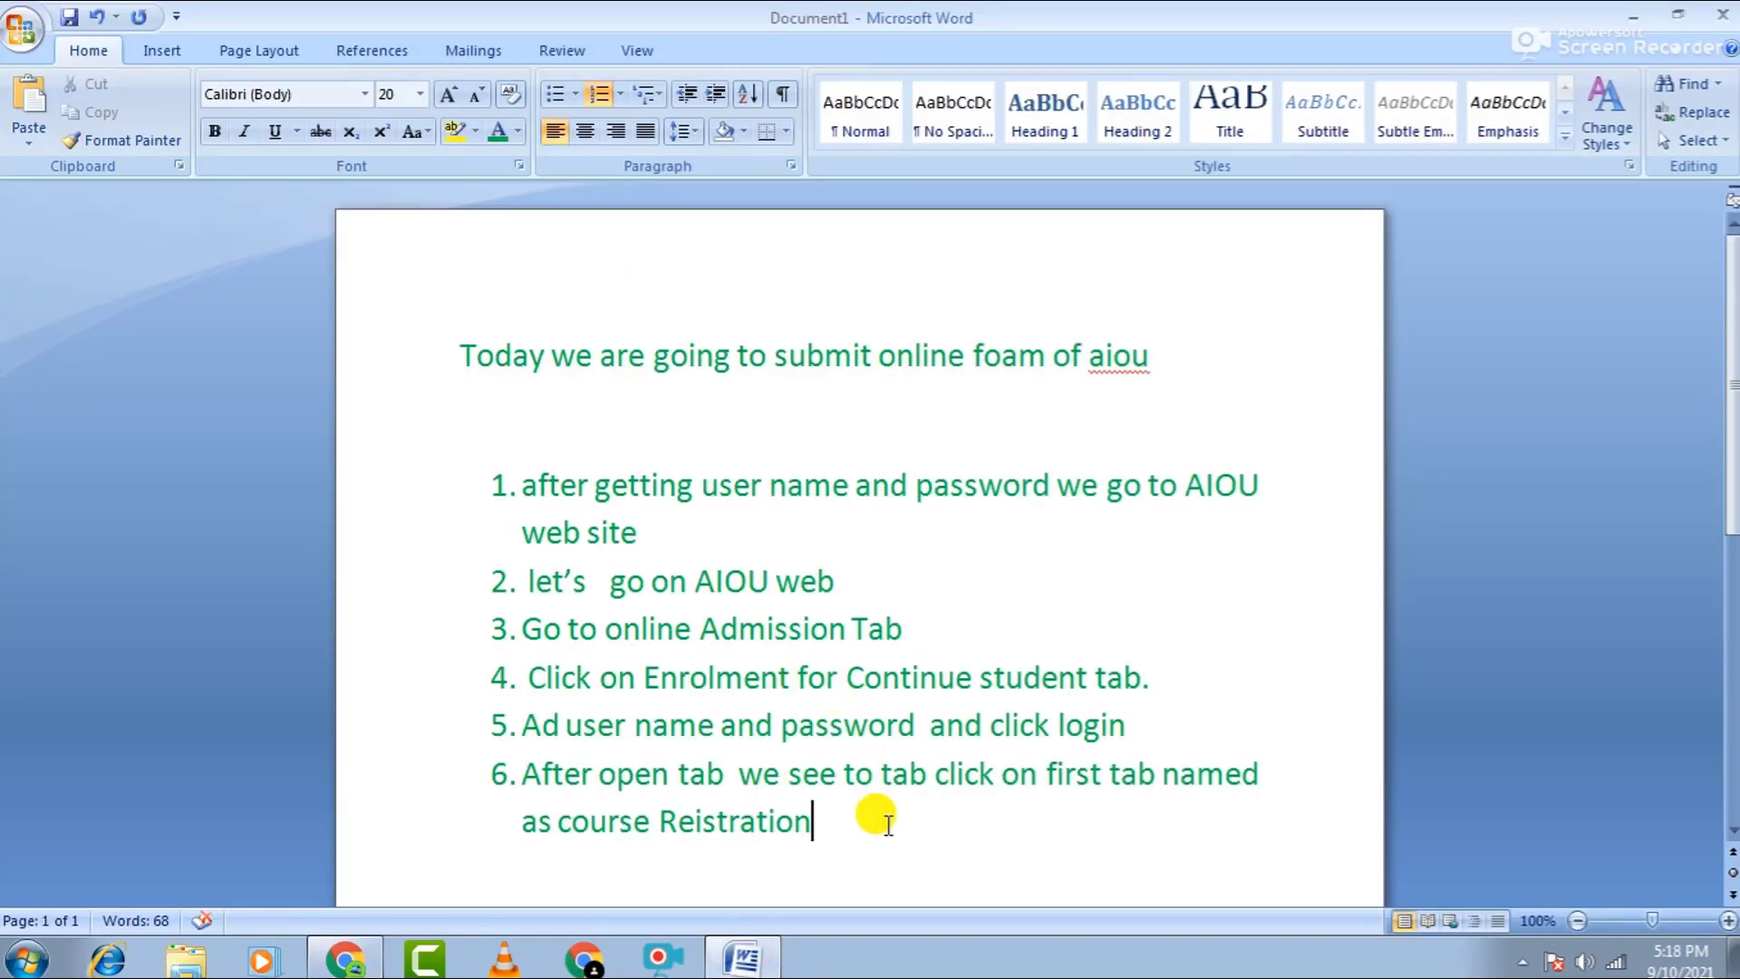
key(Return)
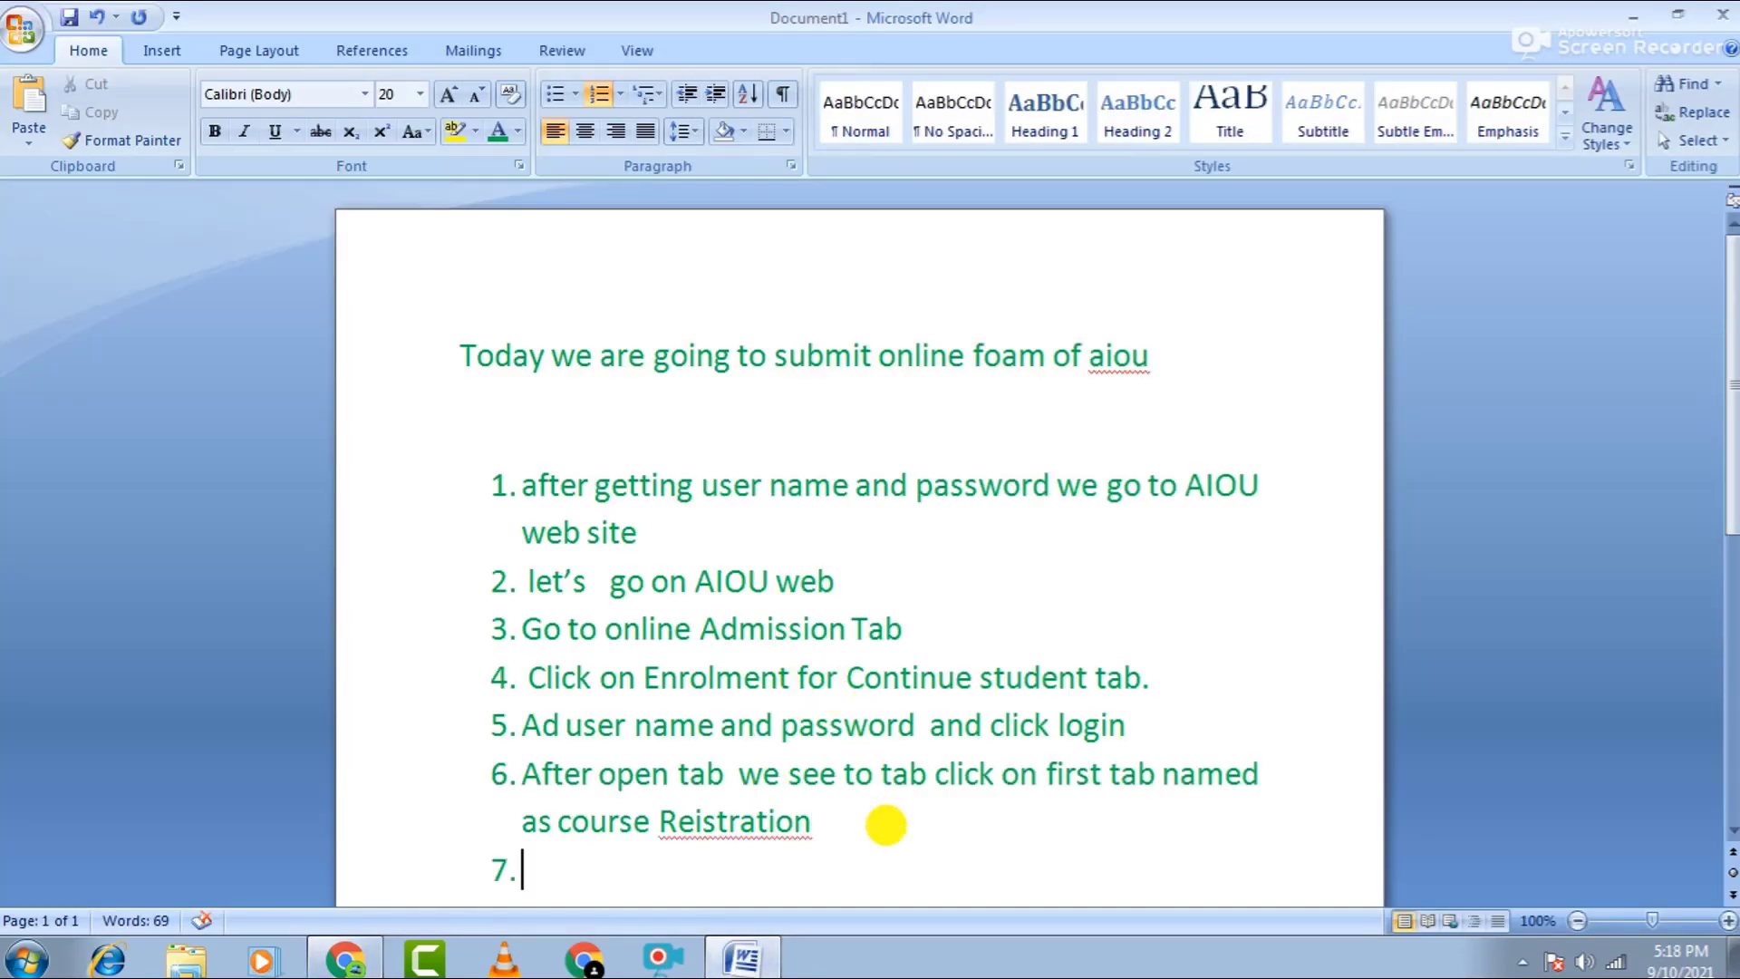
text(6 cl)
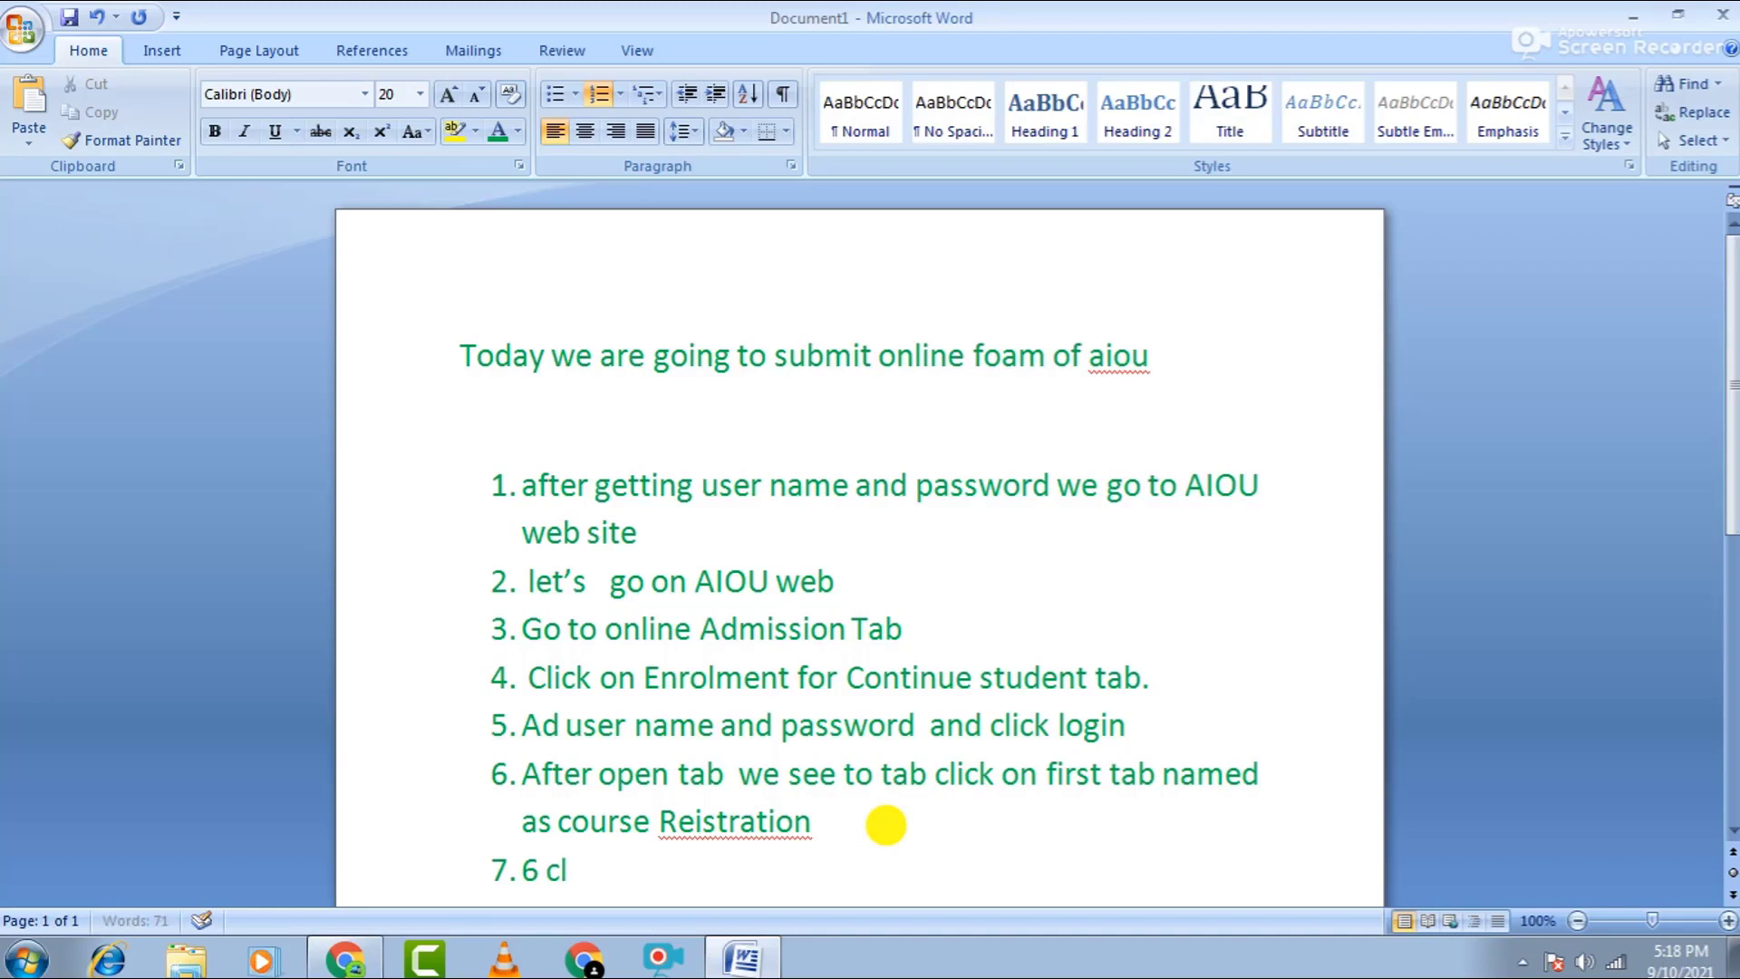
text(ick on s)
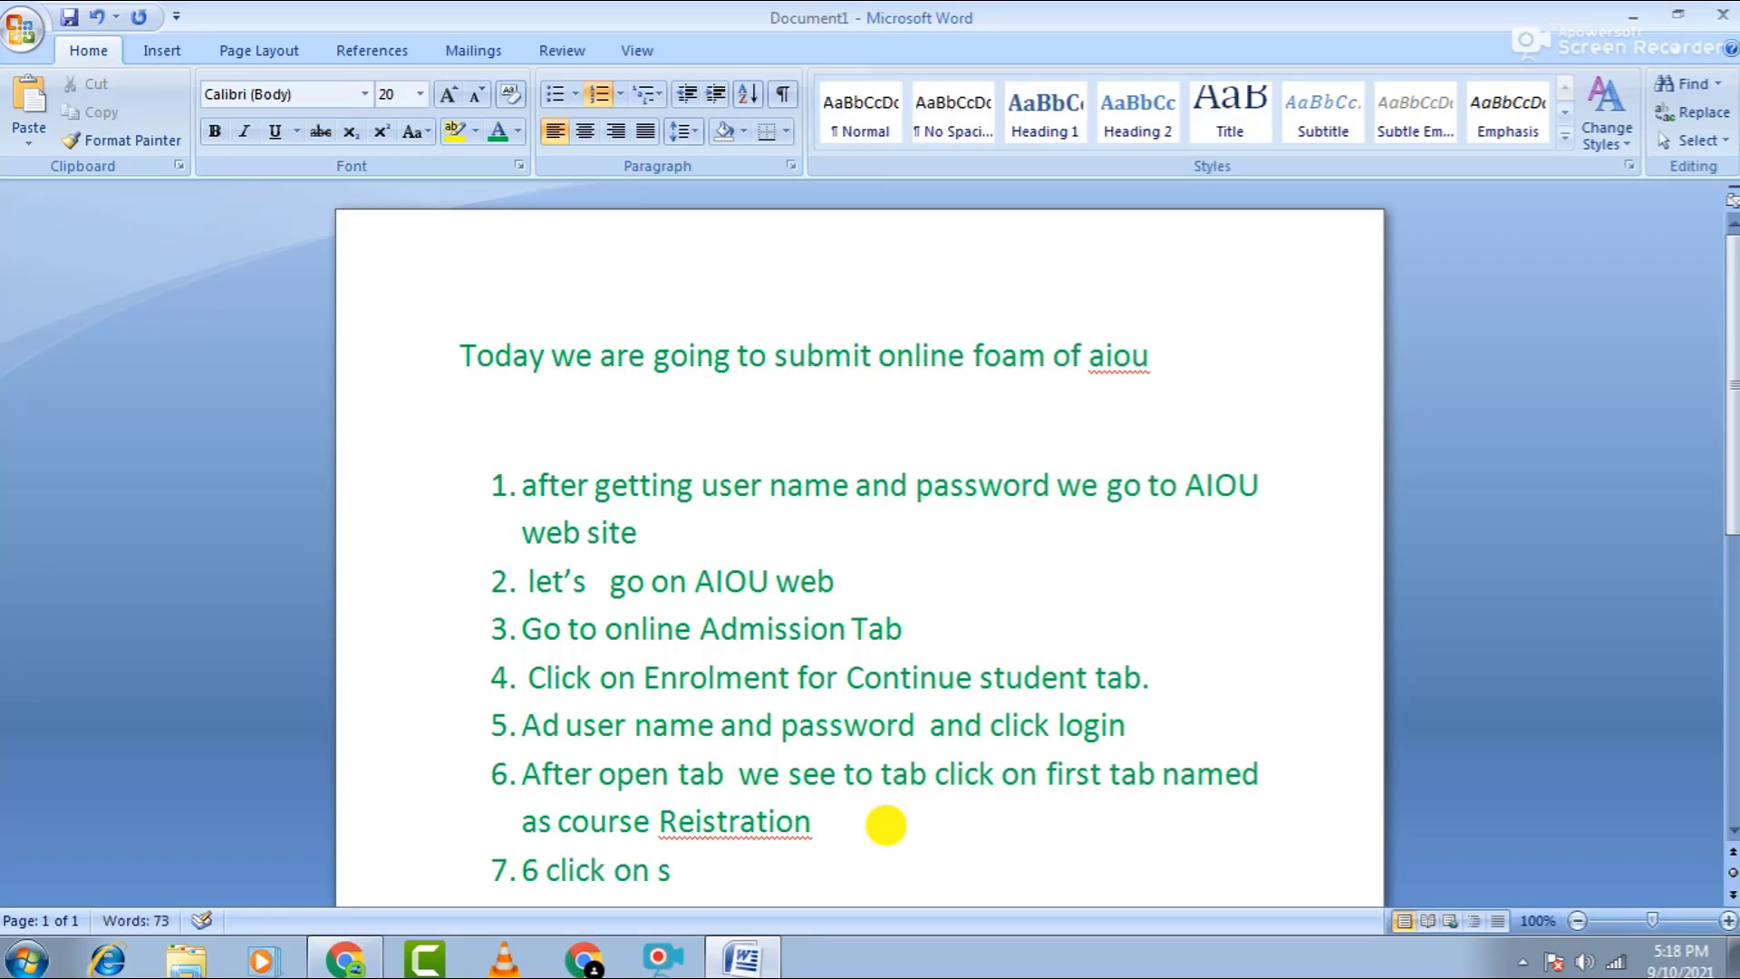
text(mall s)
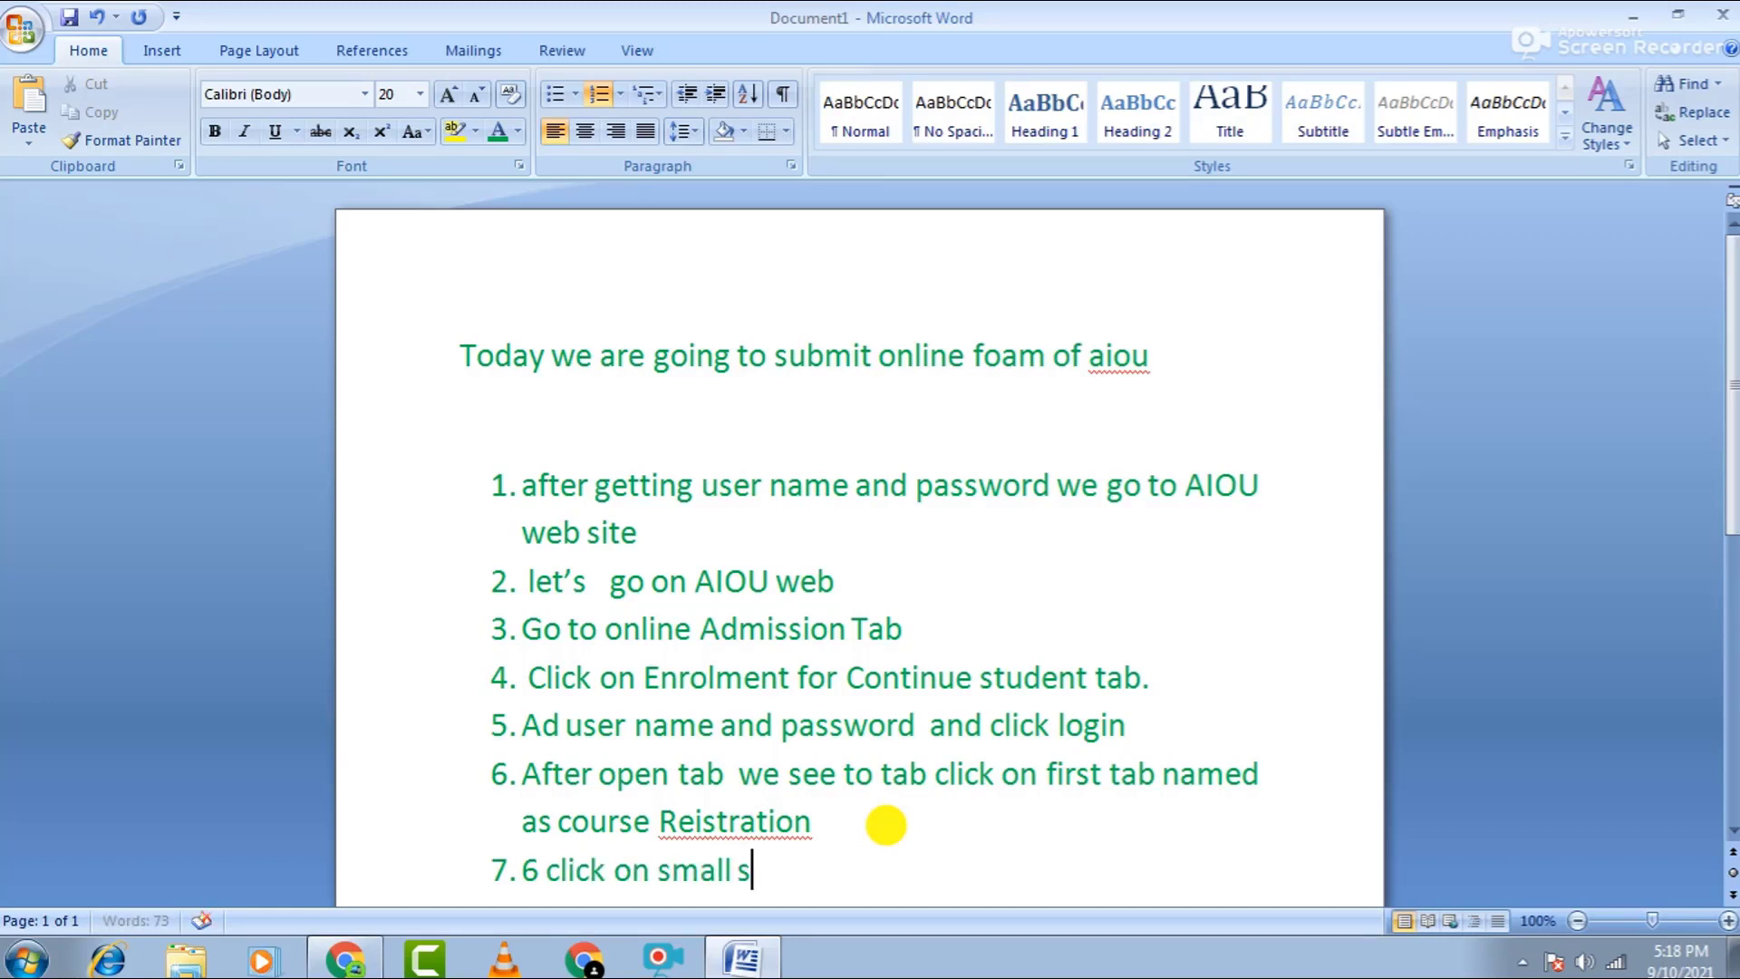
text(earch o)
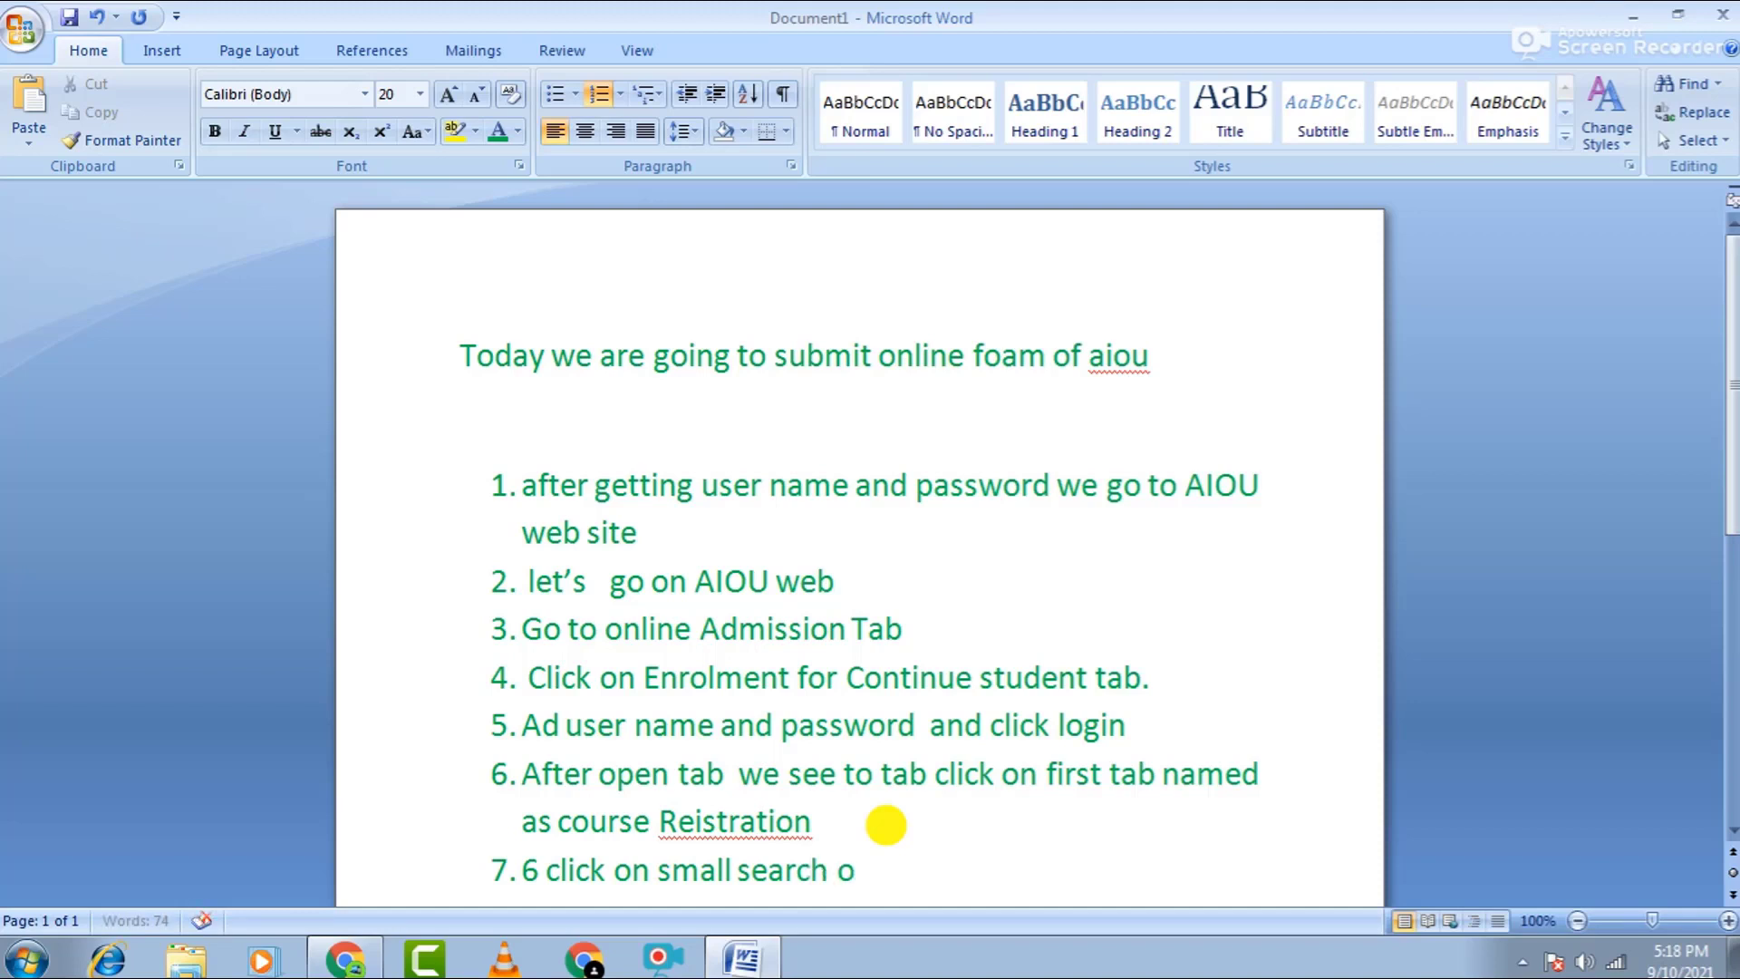
key(BackSpace)
text(icon on)
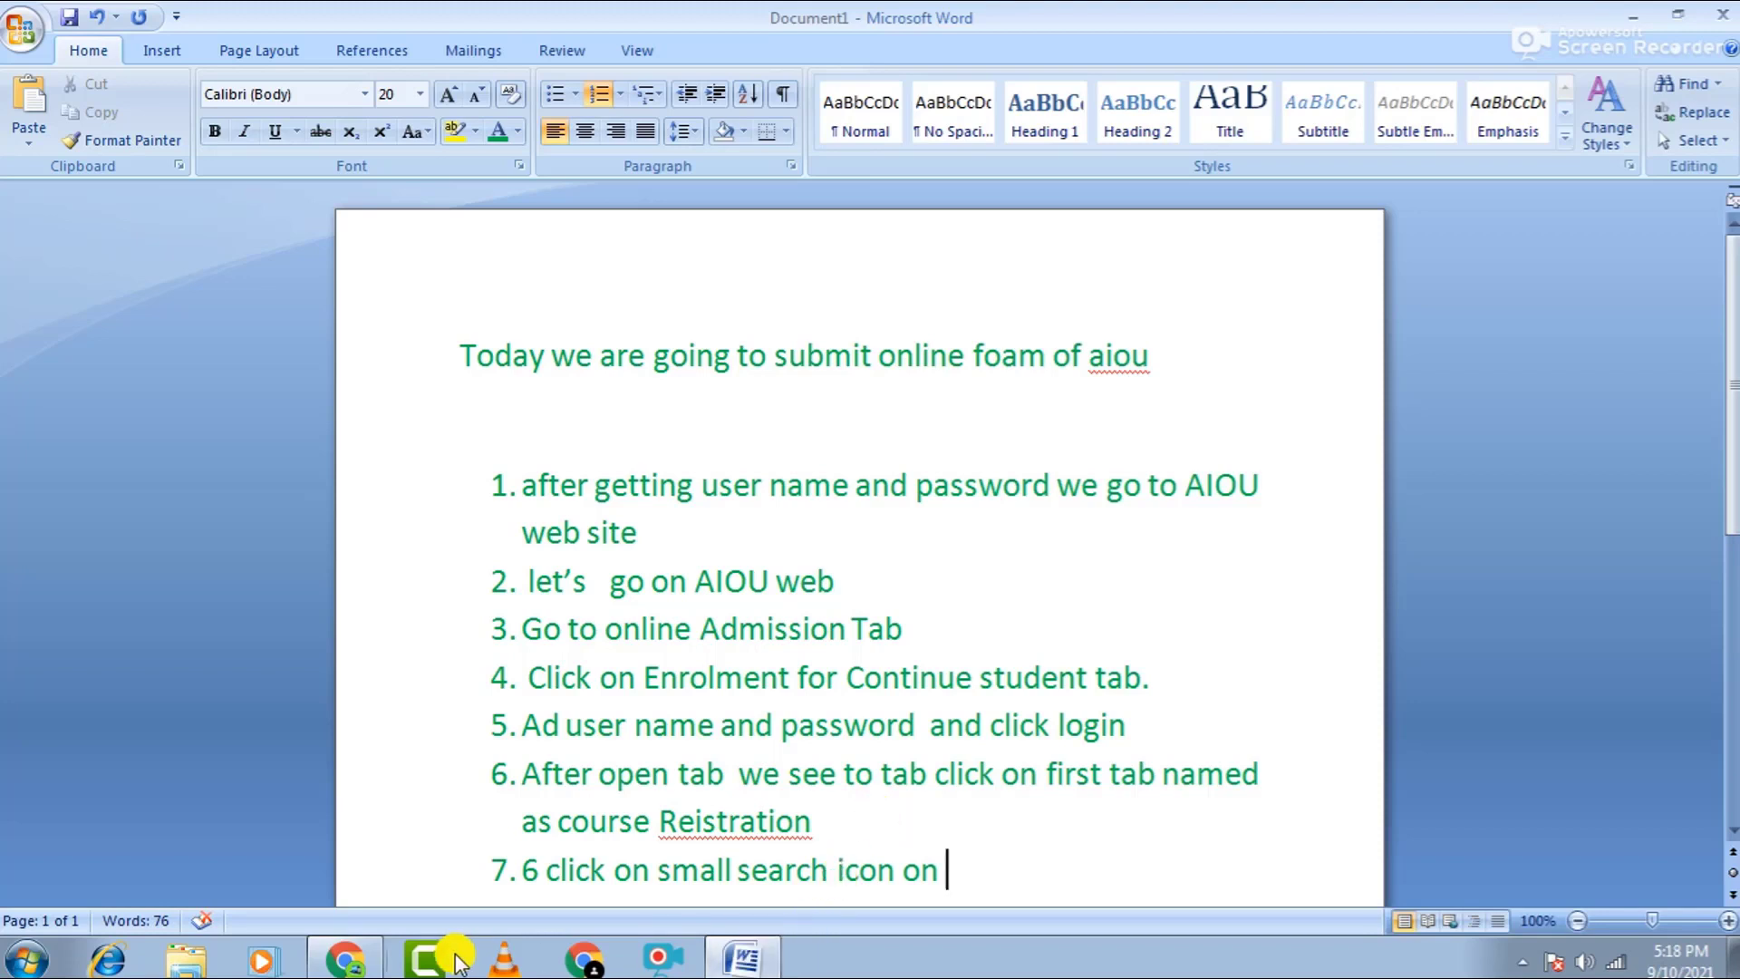
click(342, 960)
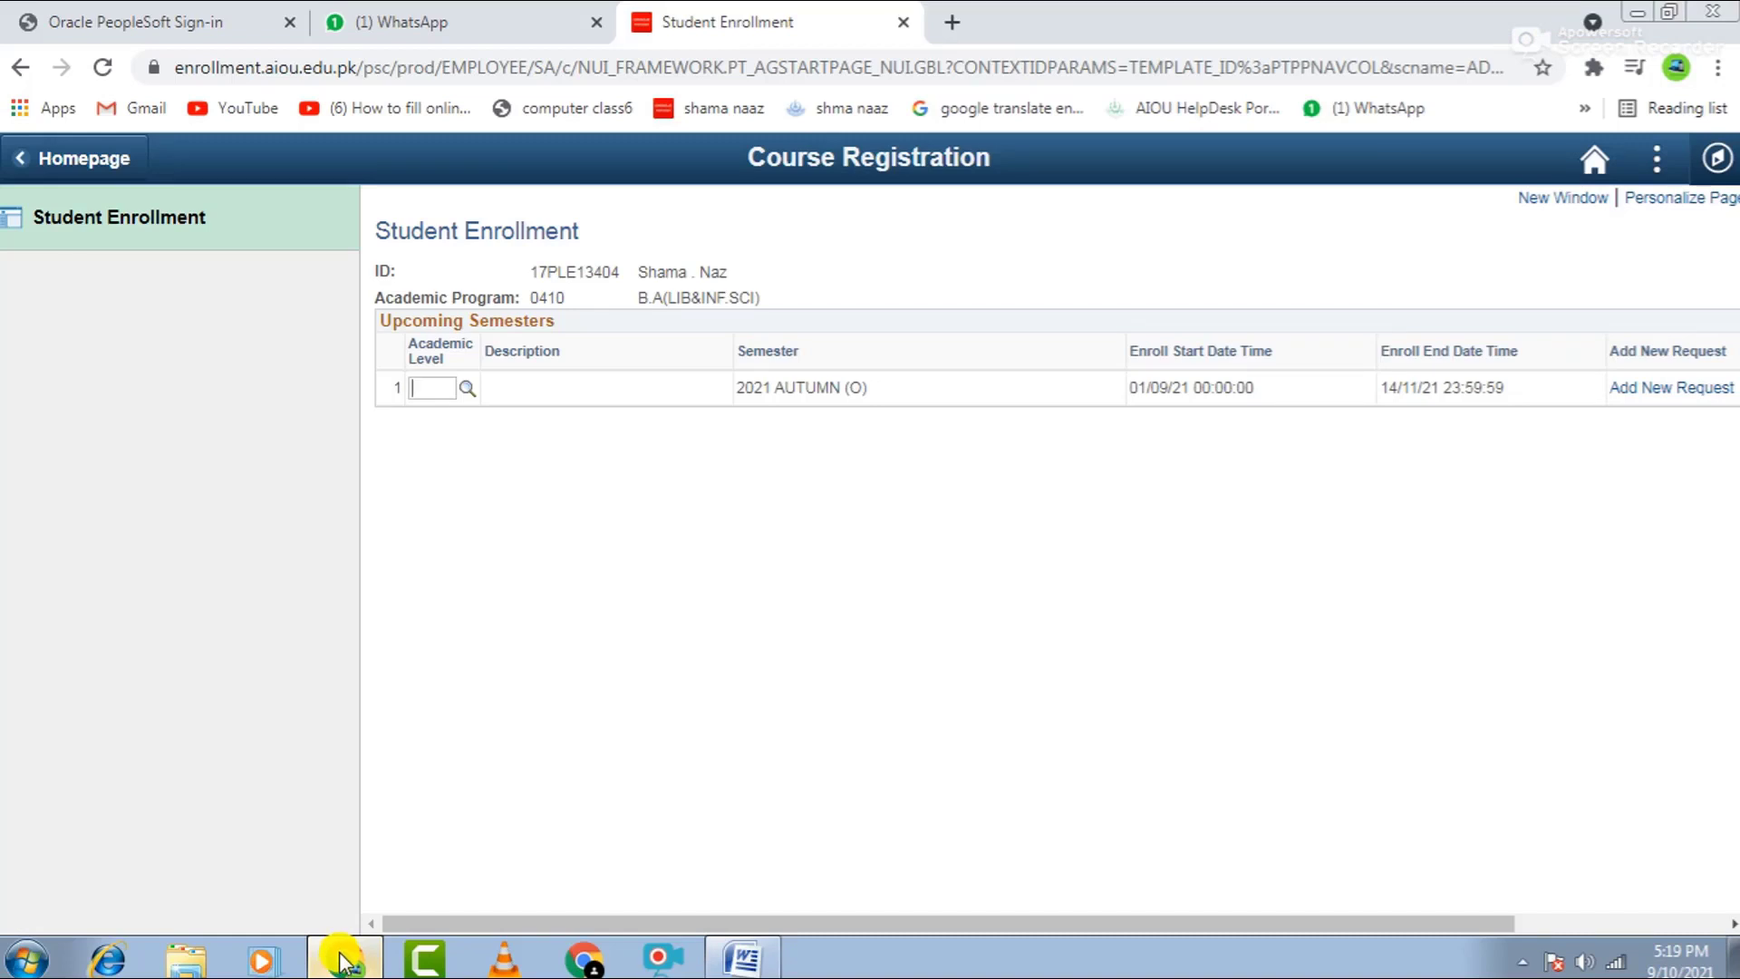
click(740, 957)
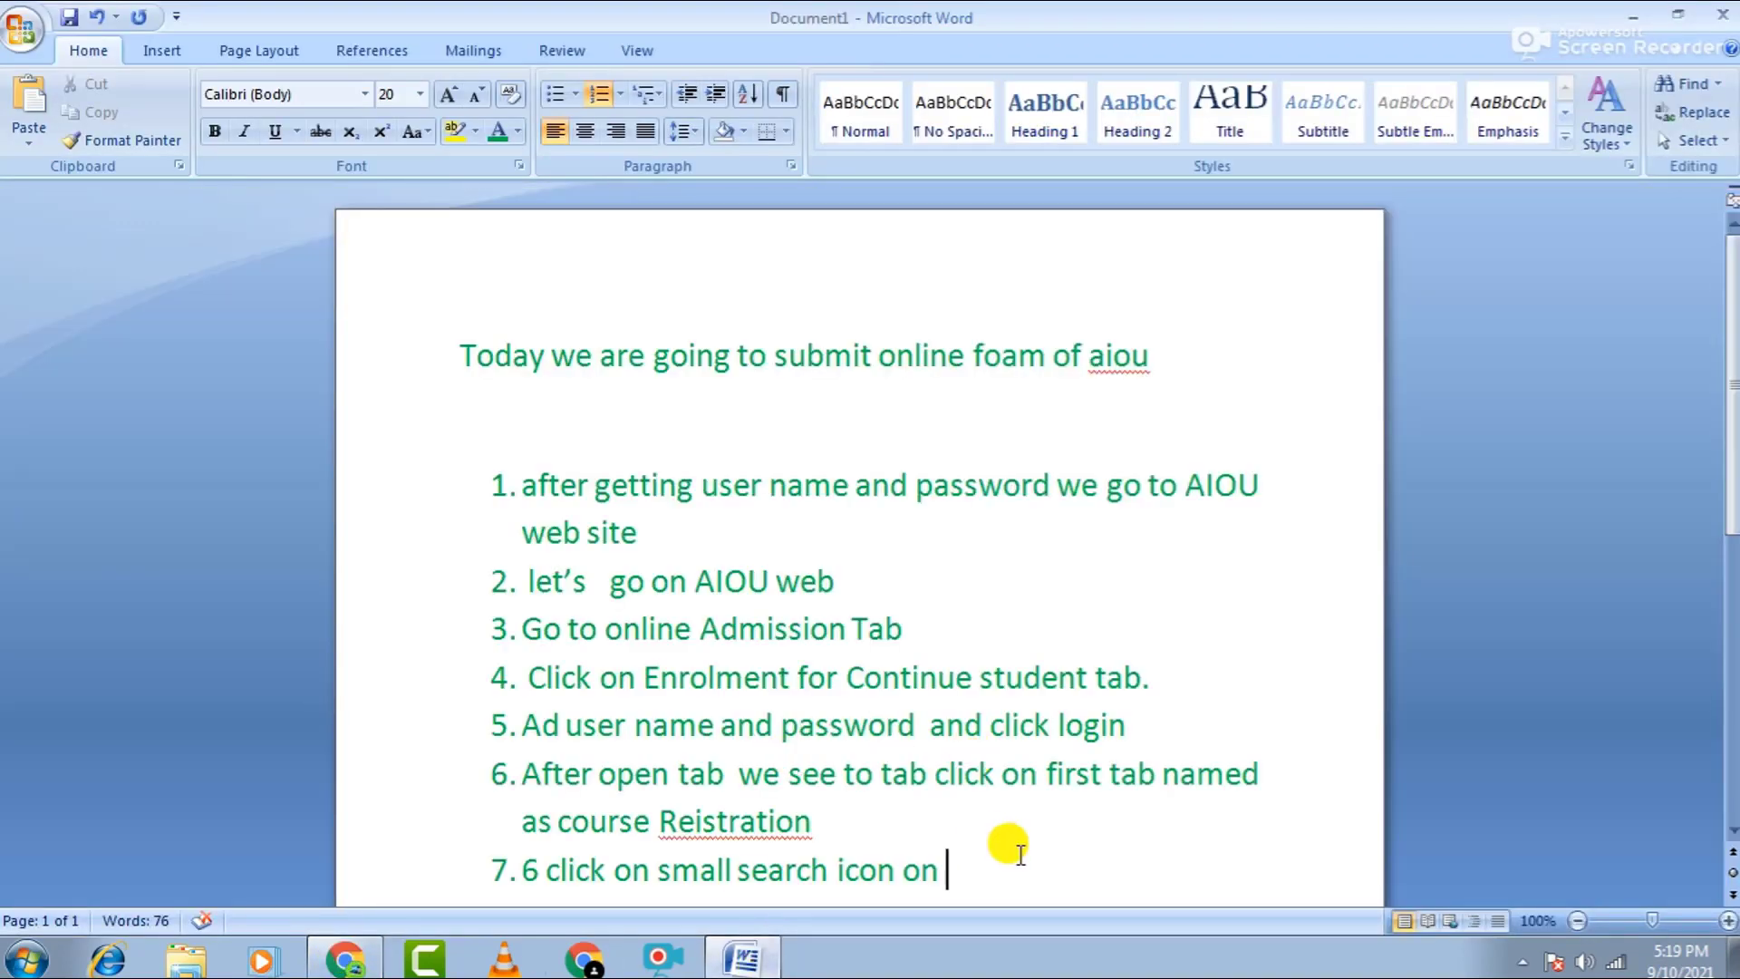
text(no 1)
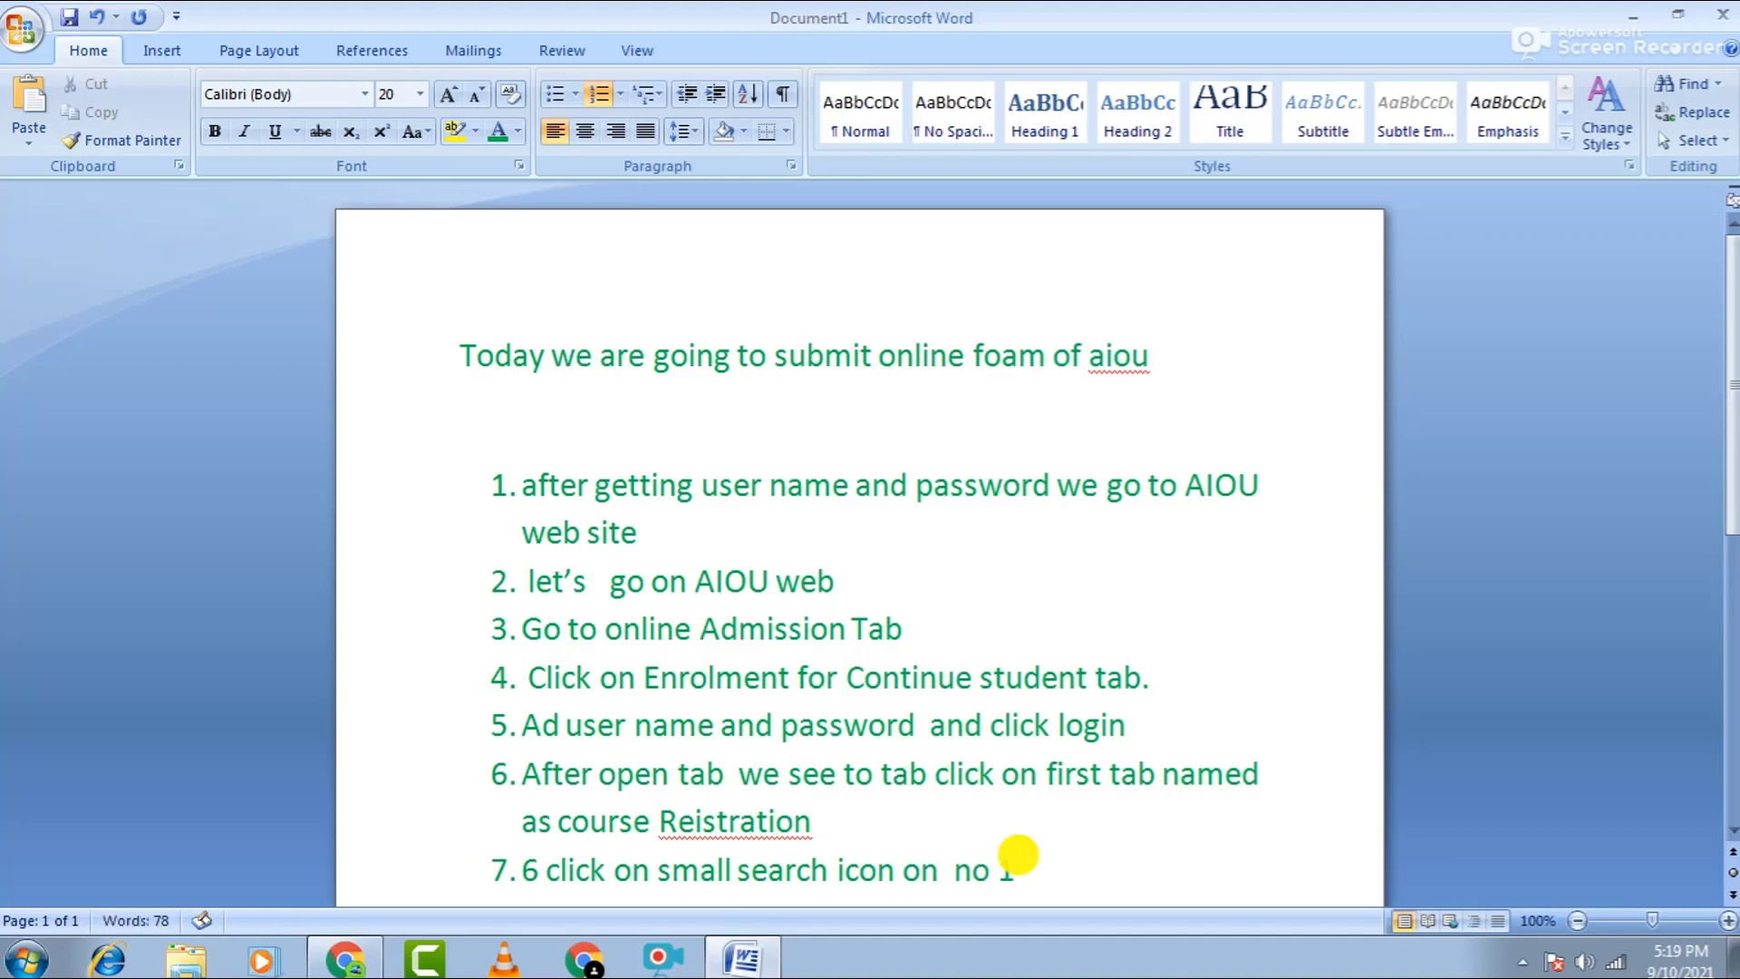
text( tab .)
key(Return)
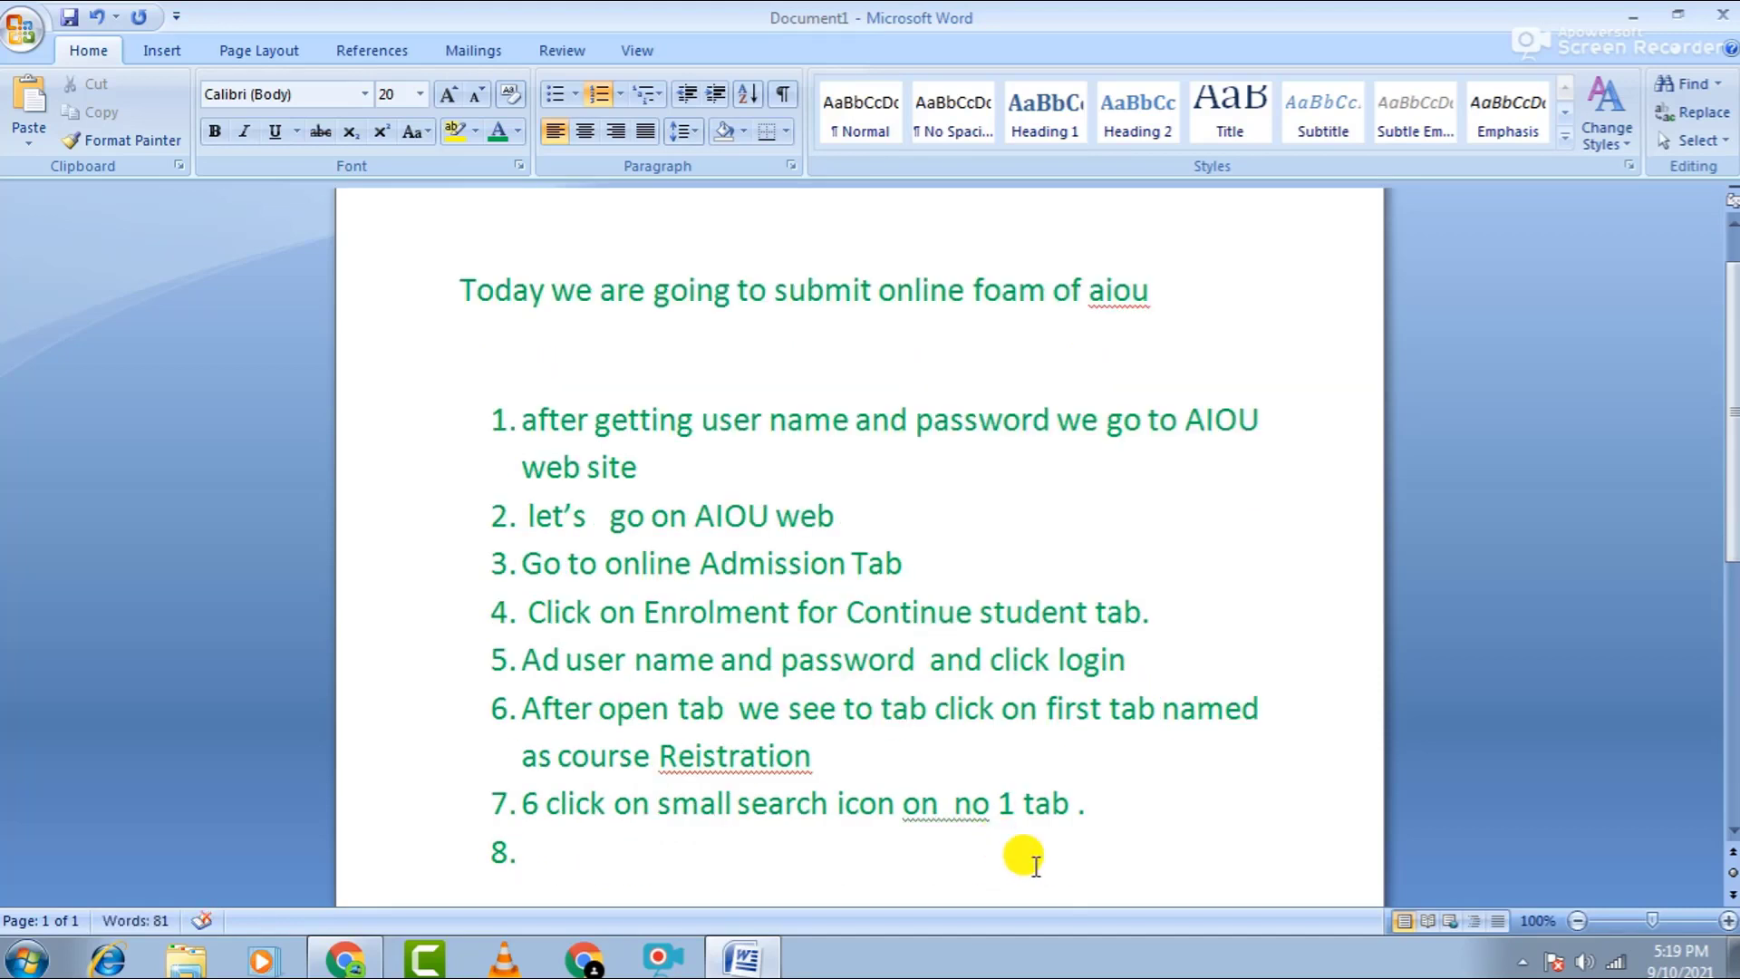
Switch to Chrome and open the Academic Level lookup for the 2021 AUTUMN (O) semester.
click(340, 958)
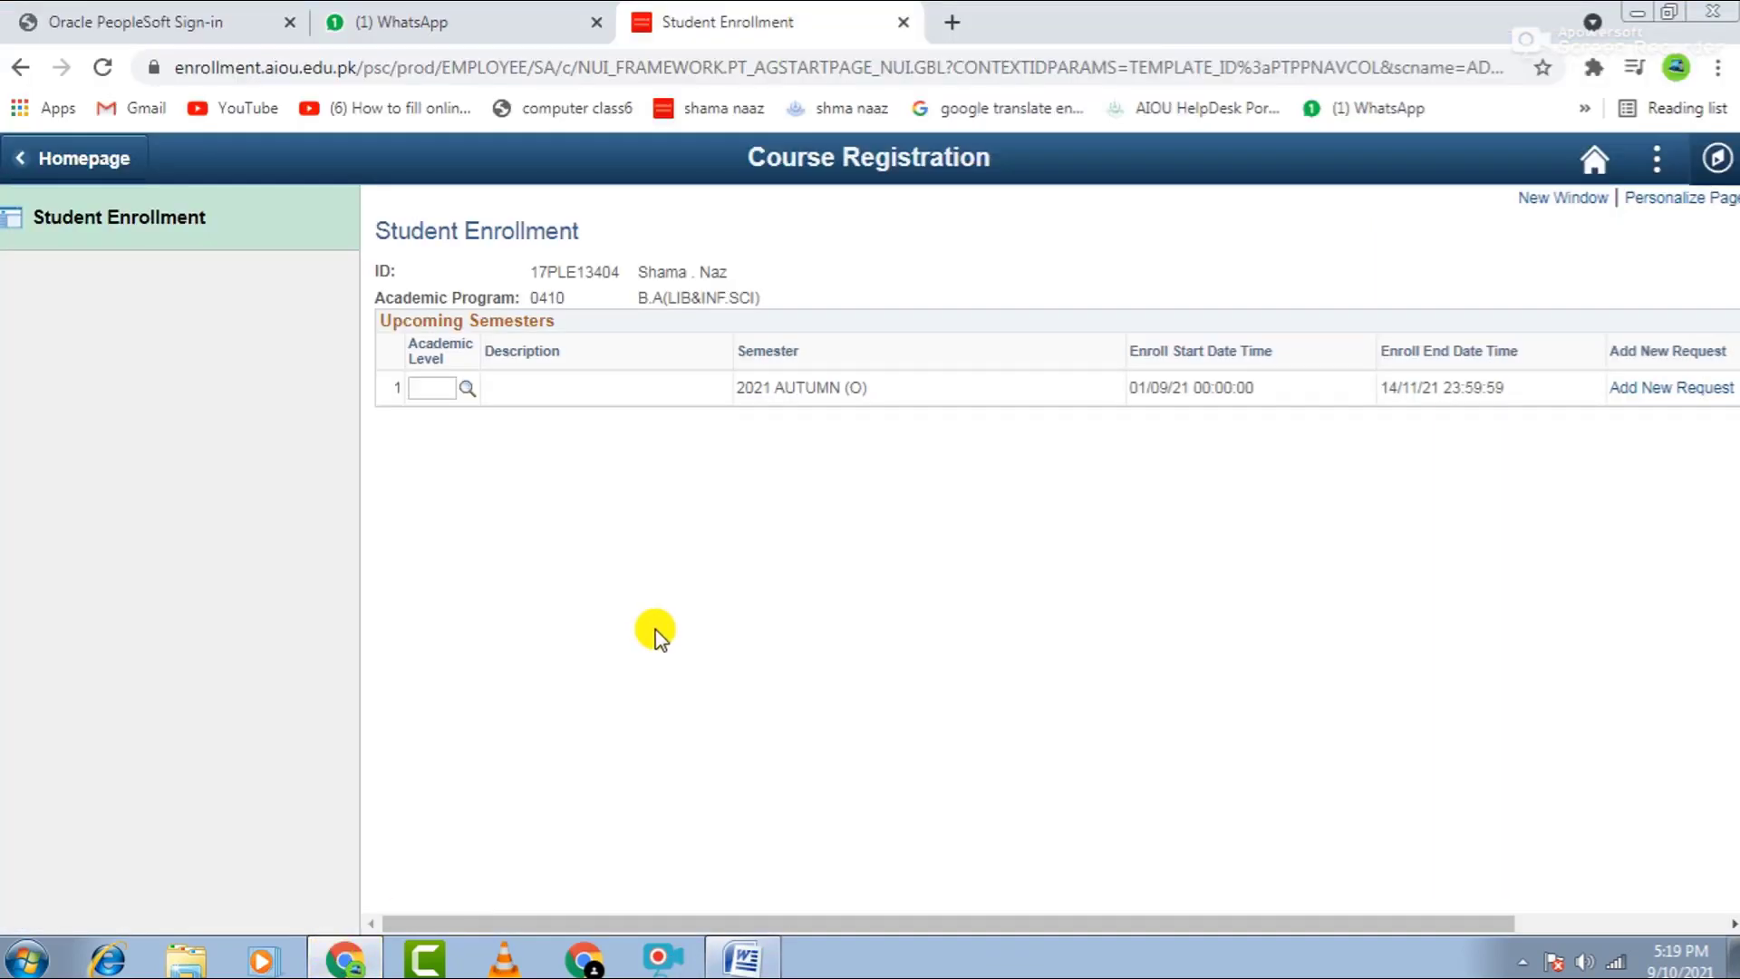
click(472, 396)
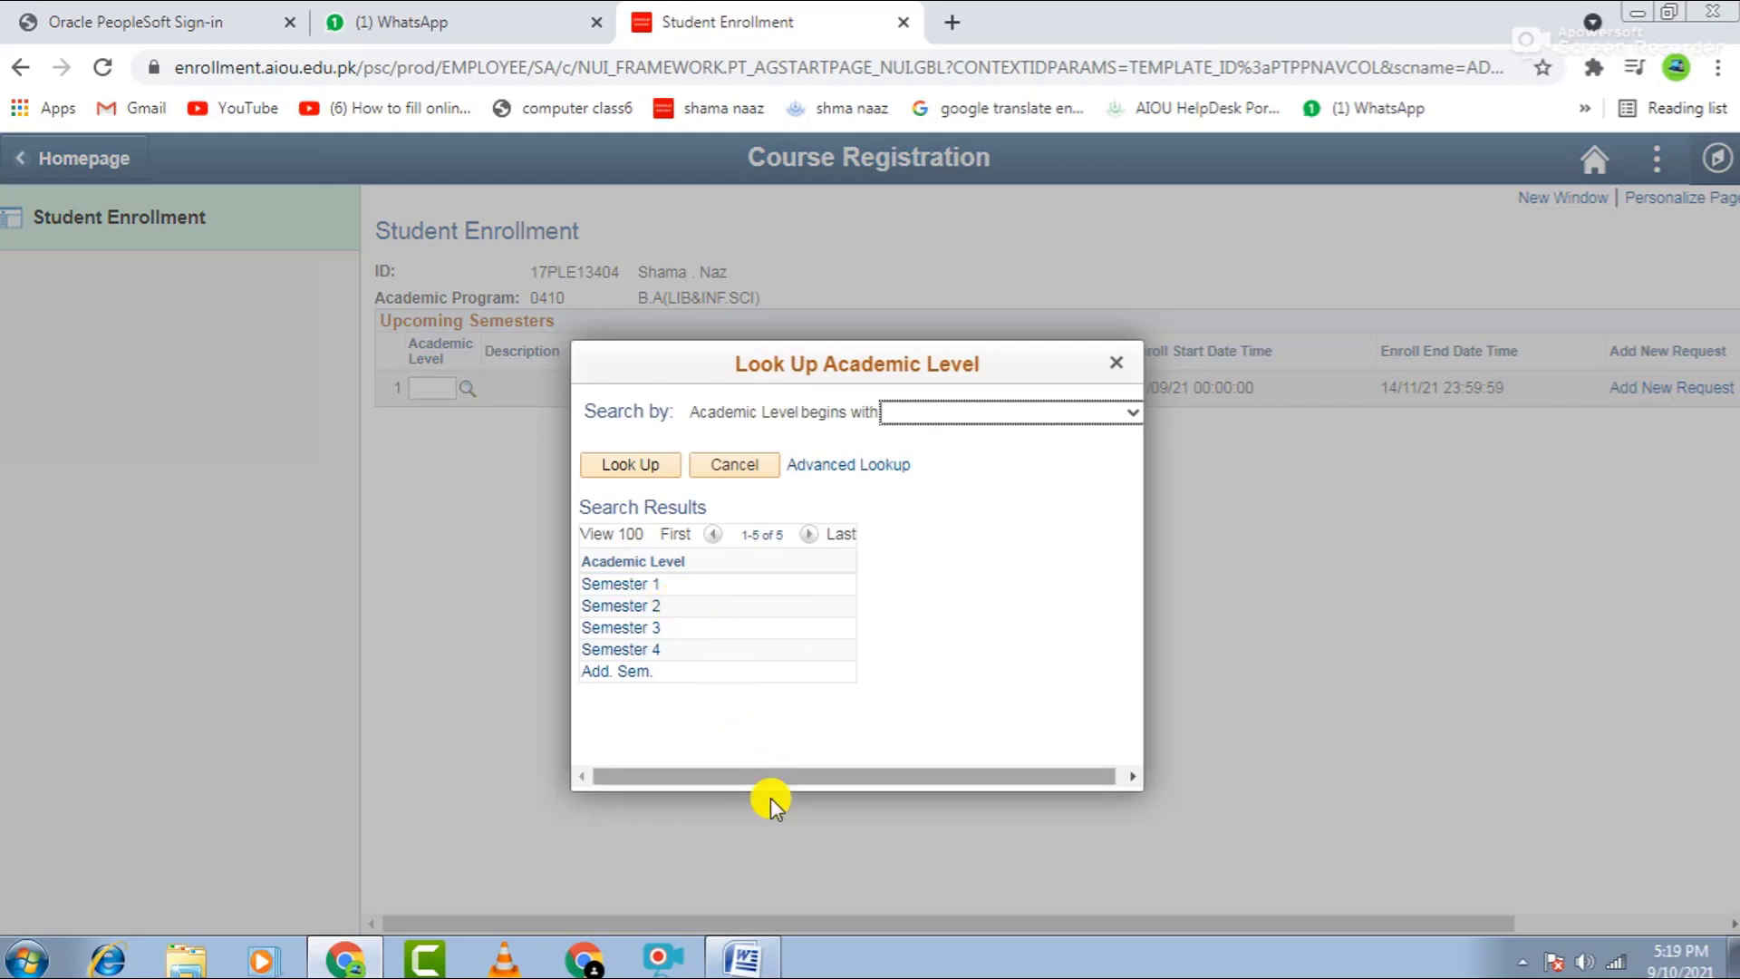
click(345, 959)
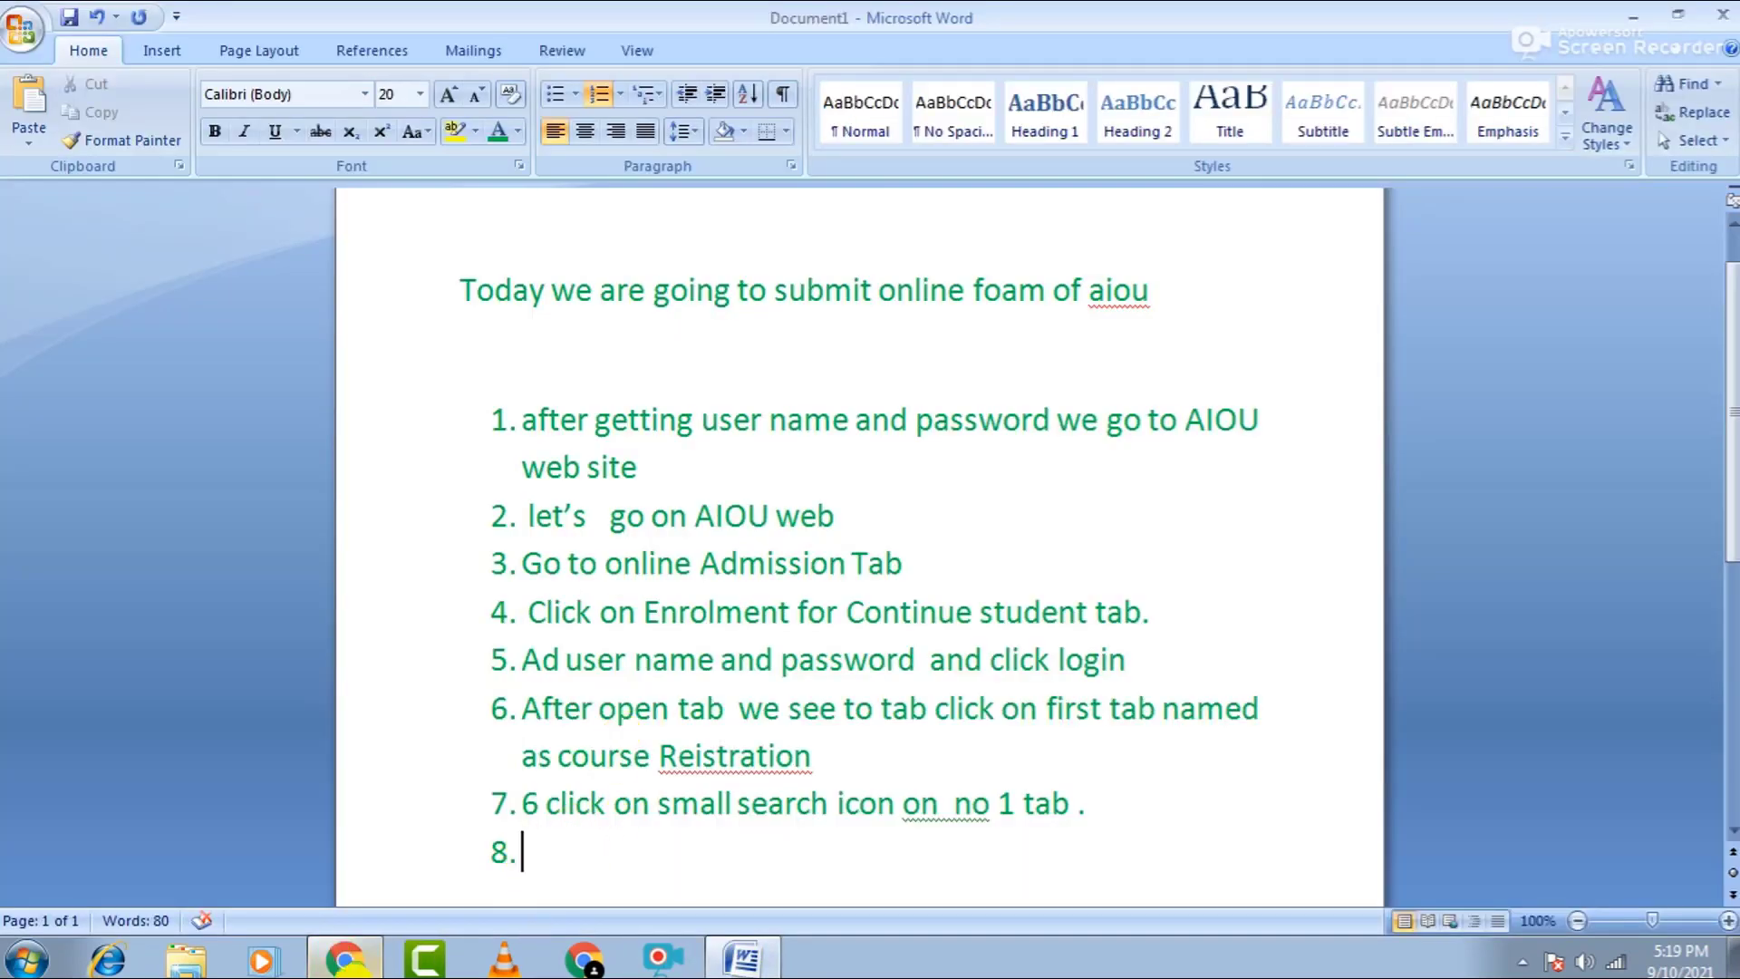
click(344, 959)
Switch to Word and insert "plz wait little time" before the period of the seventh list item.
click(770, 953)
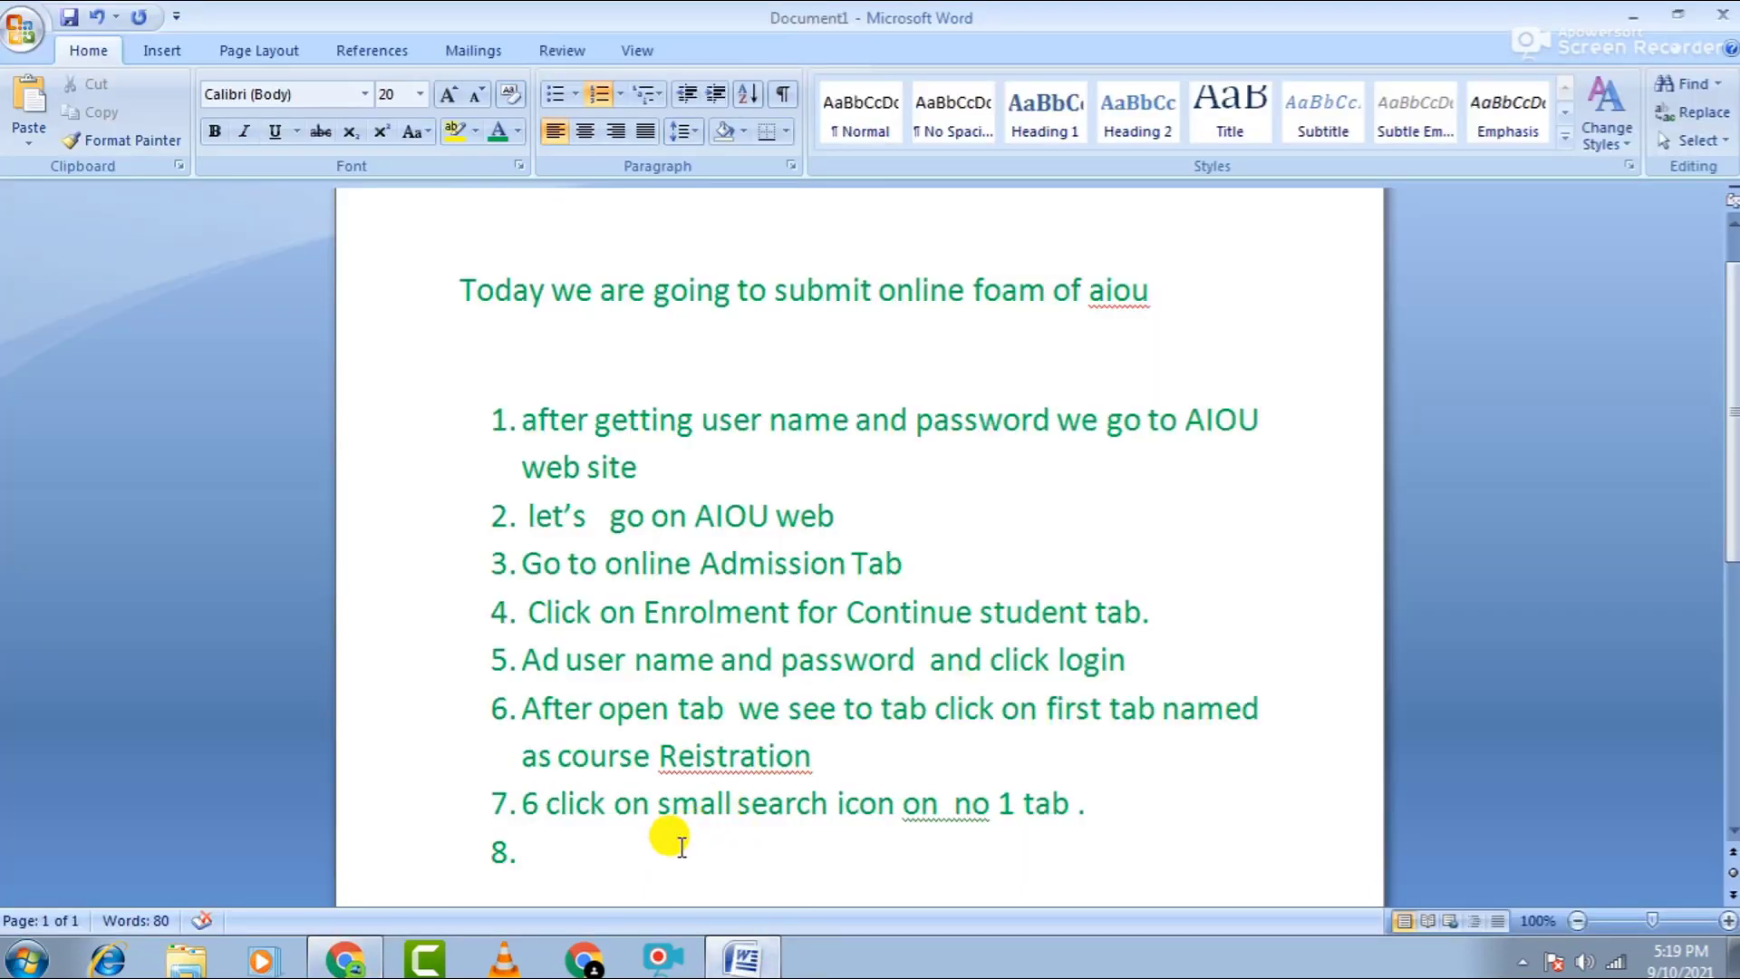
click(1077, 807)
text(plz wait s)
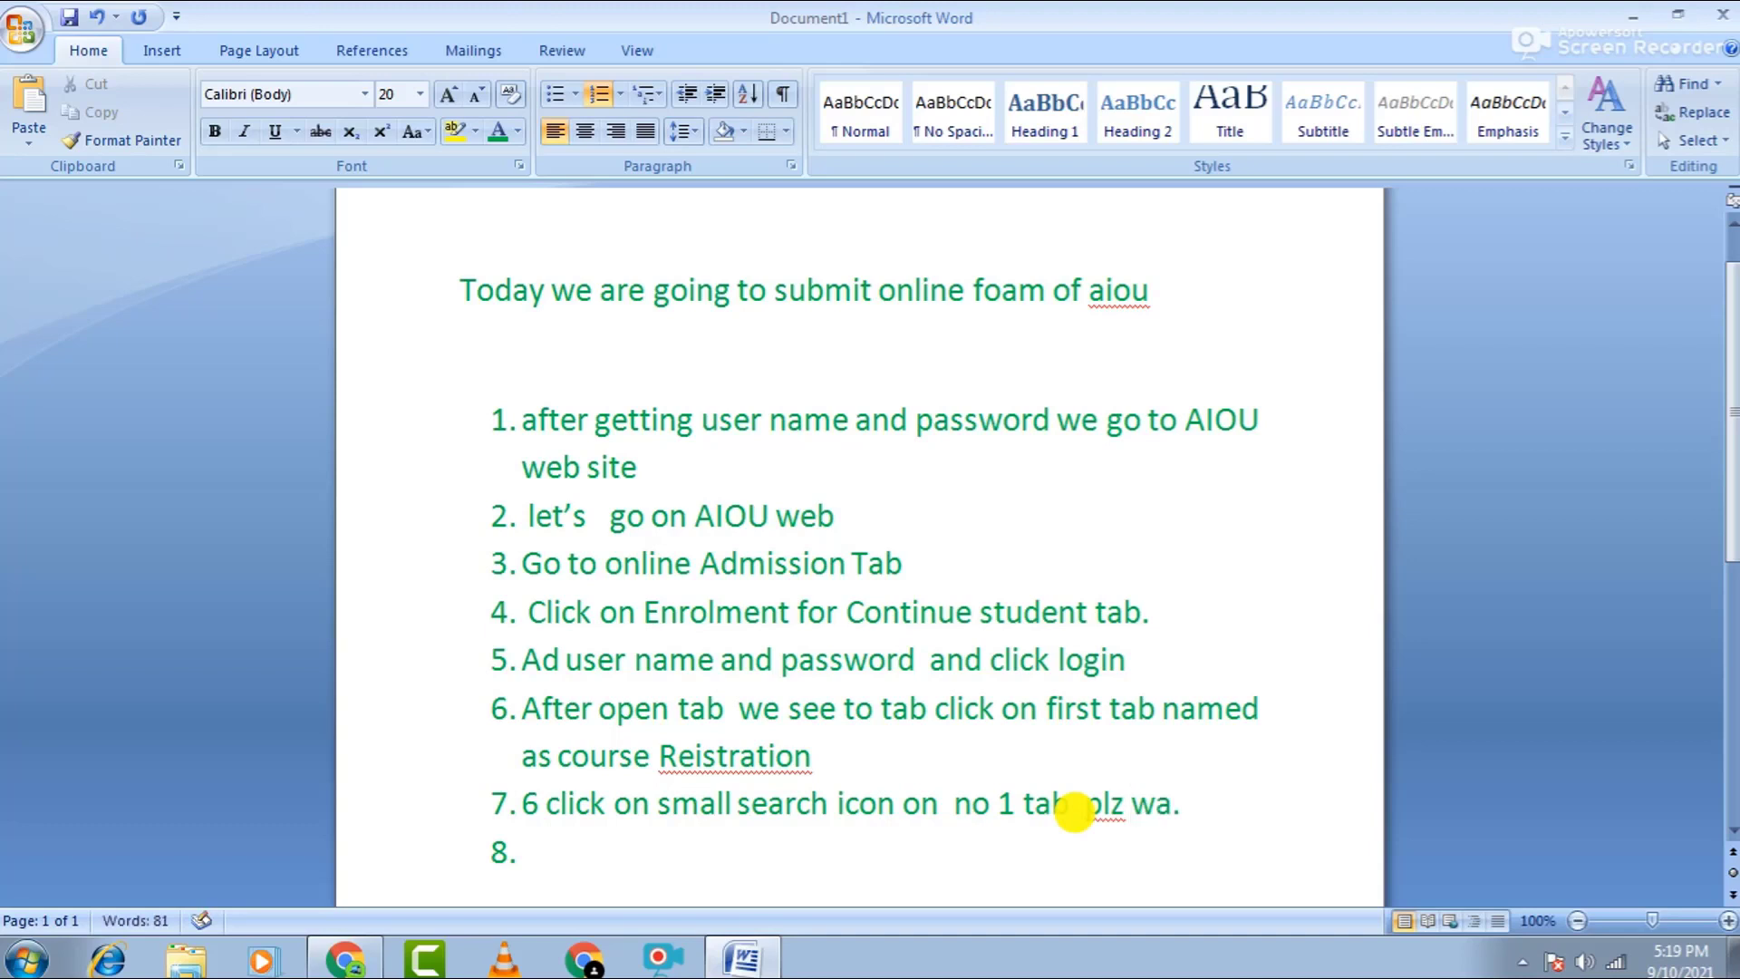
key(BackSpace)
text(little tim)
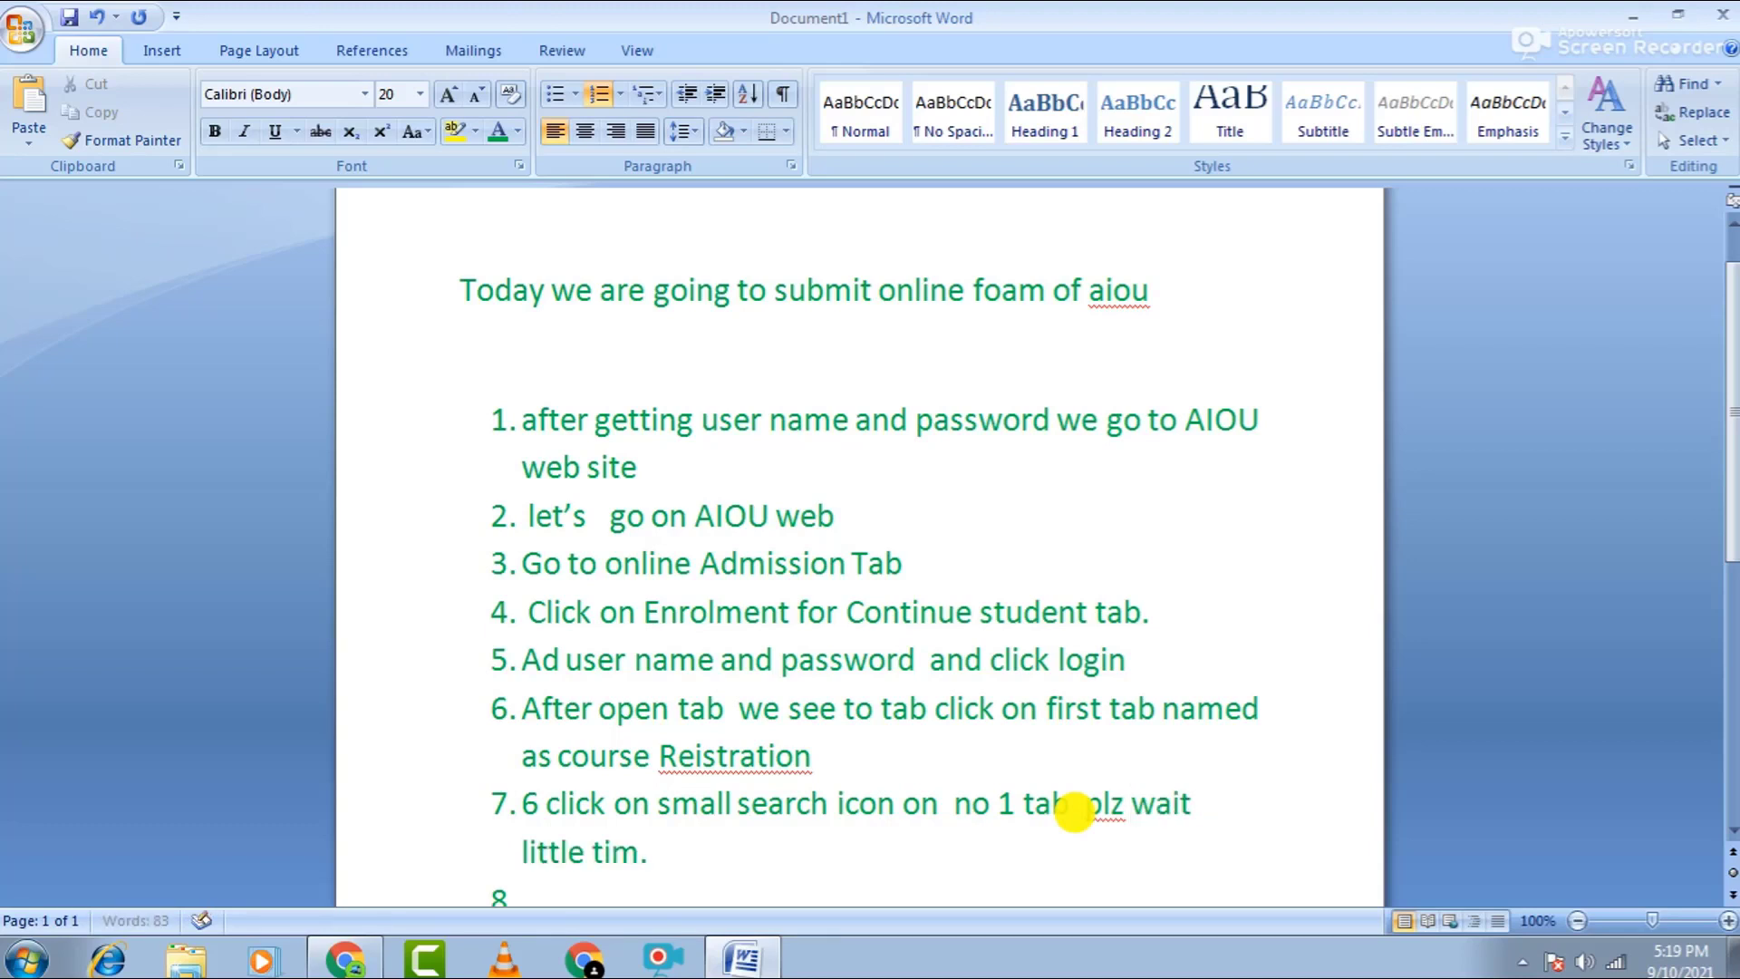
text(e)
Start the eighth list item with the text "Claick on required sem. Icon".
scroll(924, 894, down, 2)
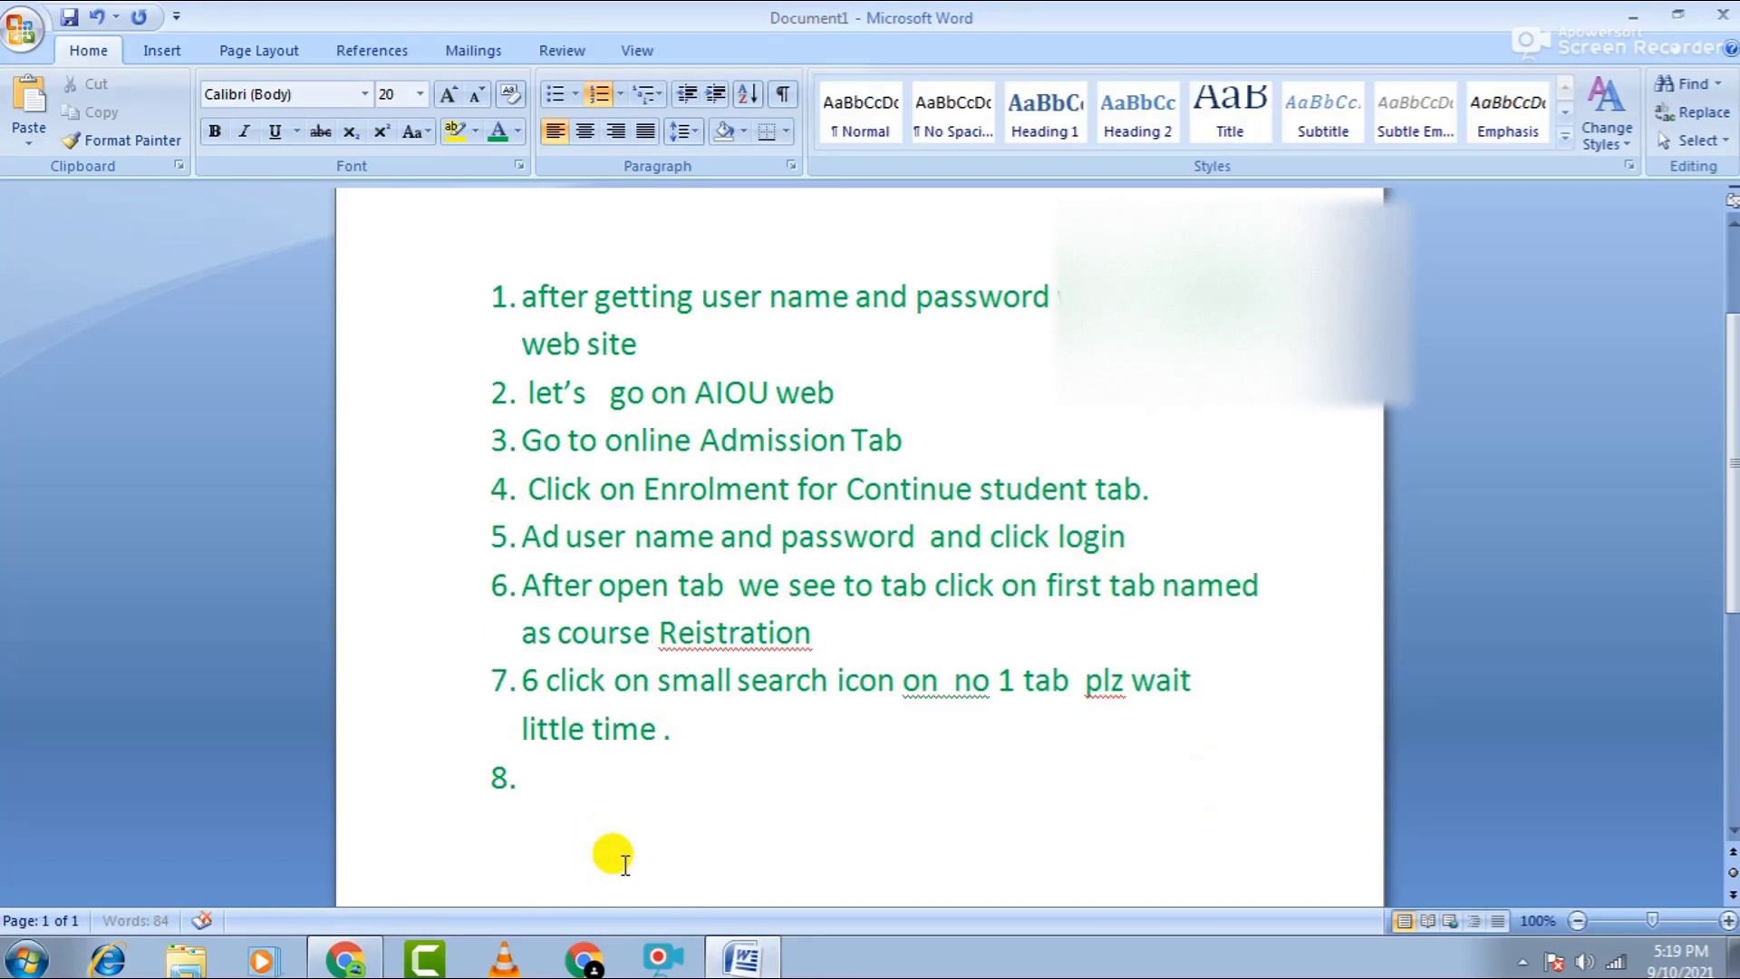
click(591, 770)
text(cla)
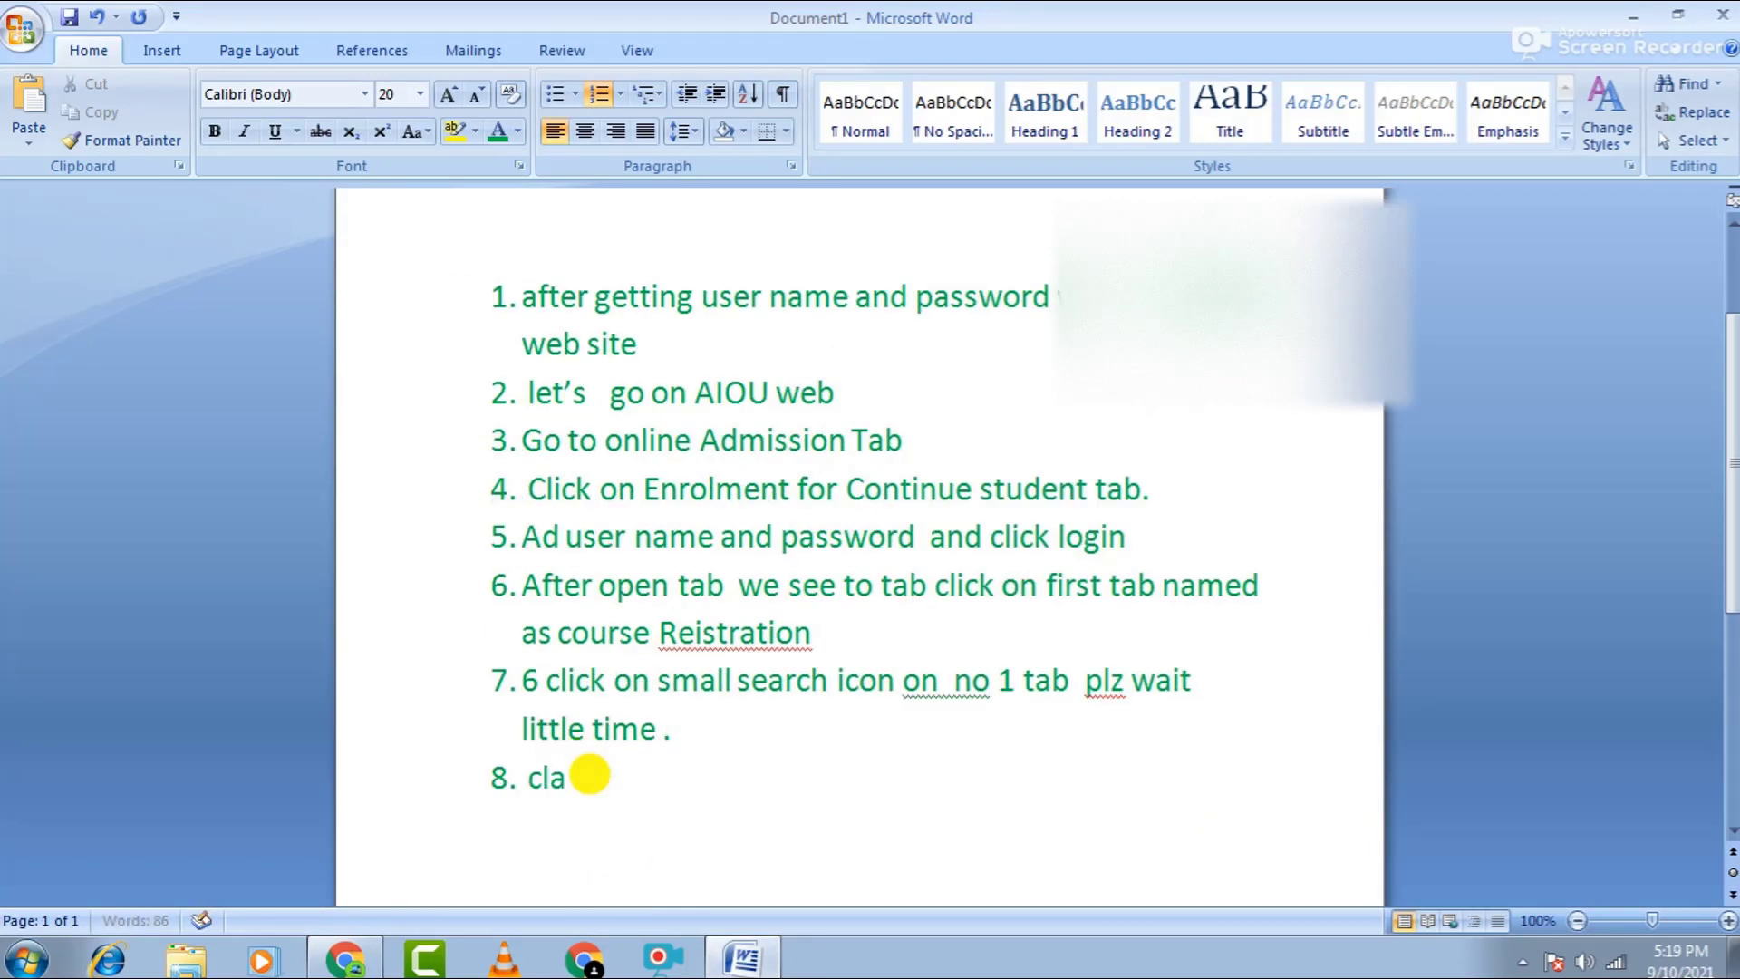
text(ick on required)
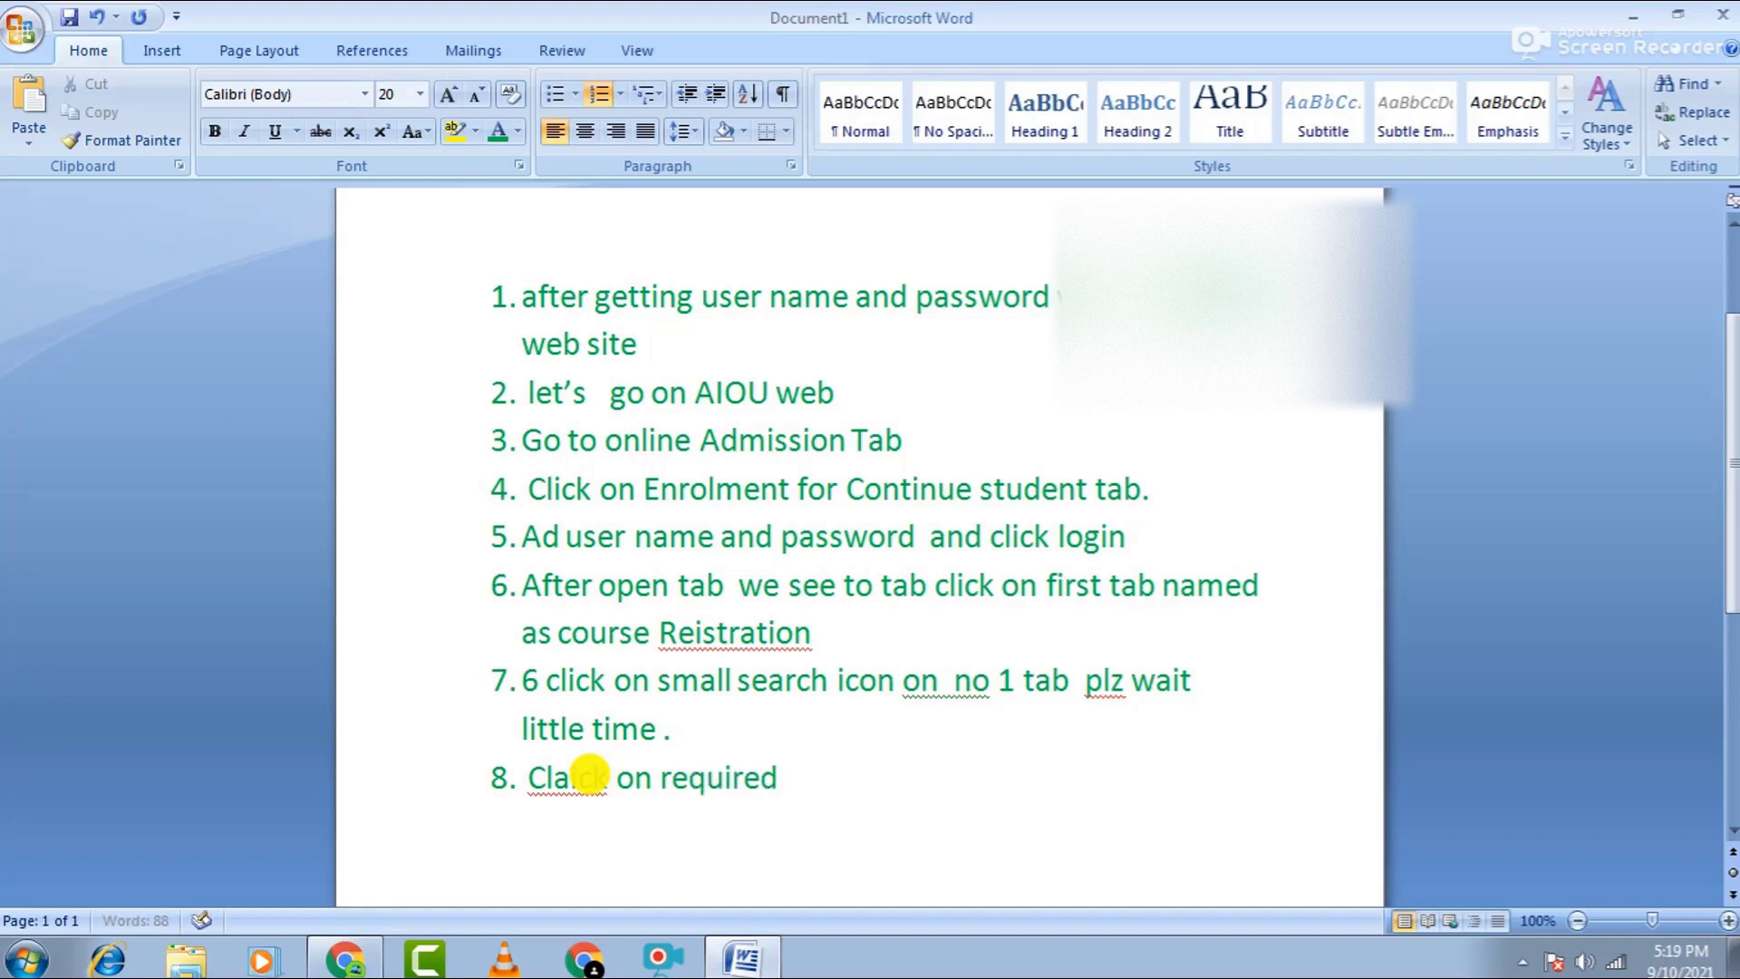
text( sem)
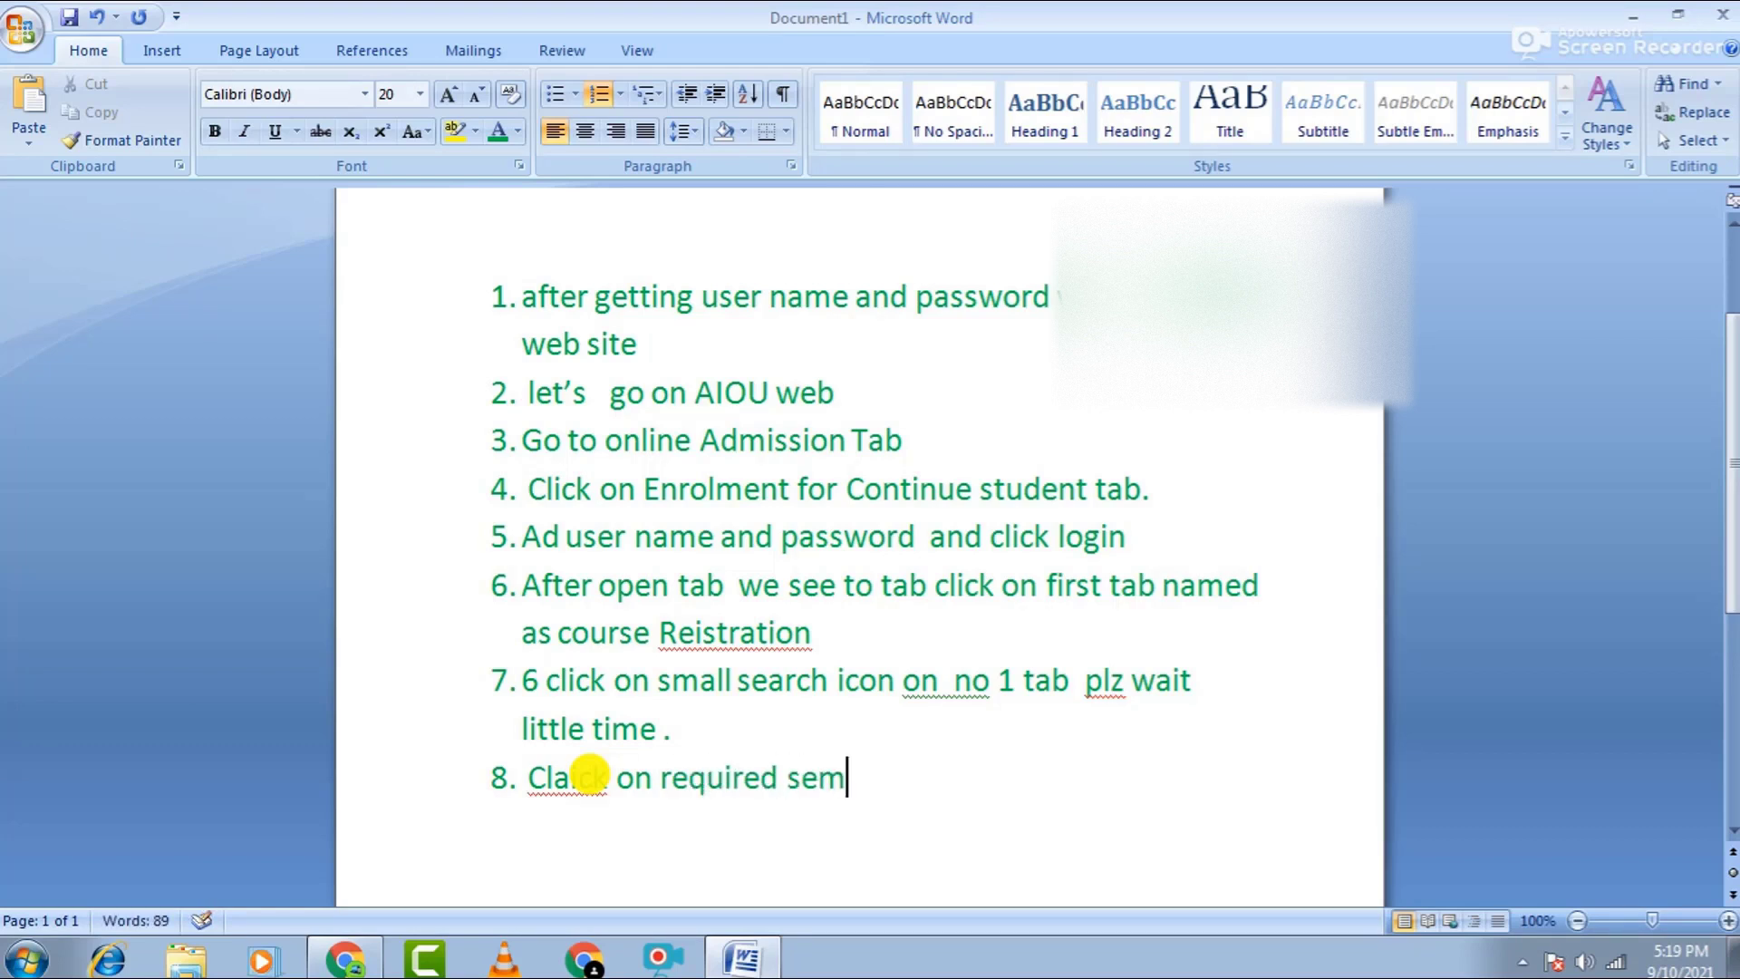
text(. icon)
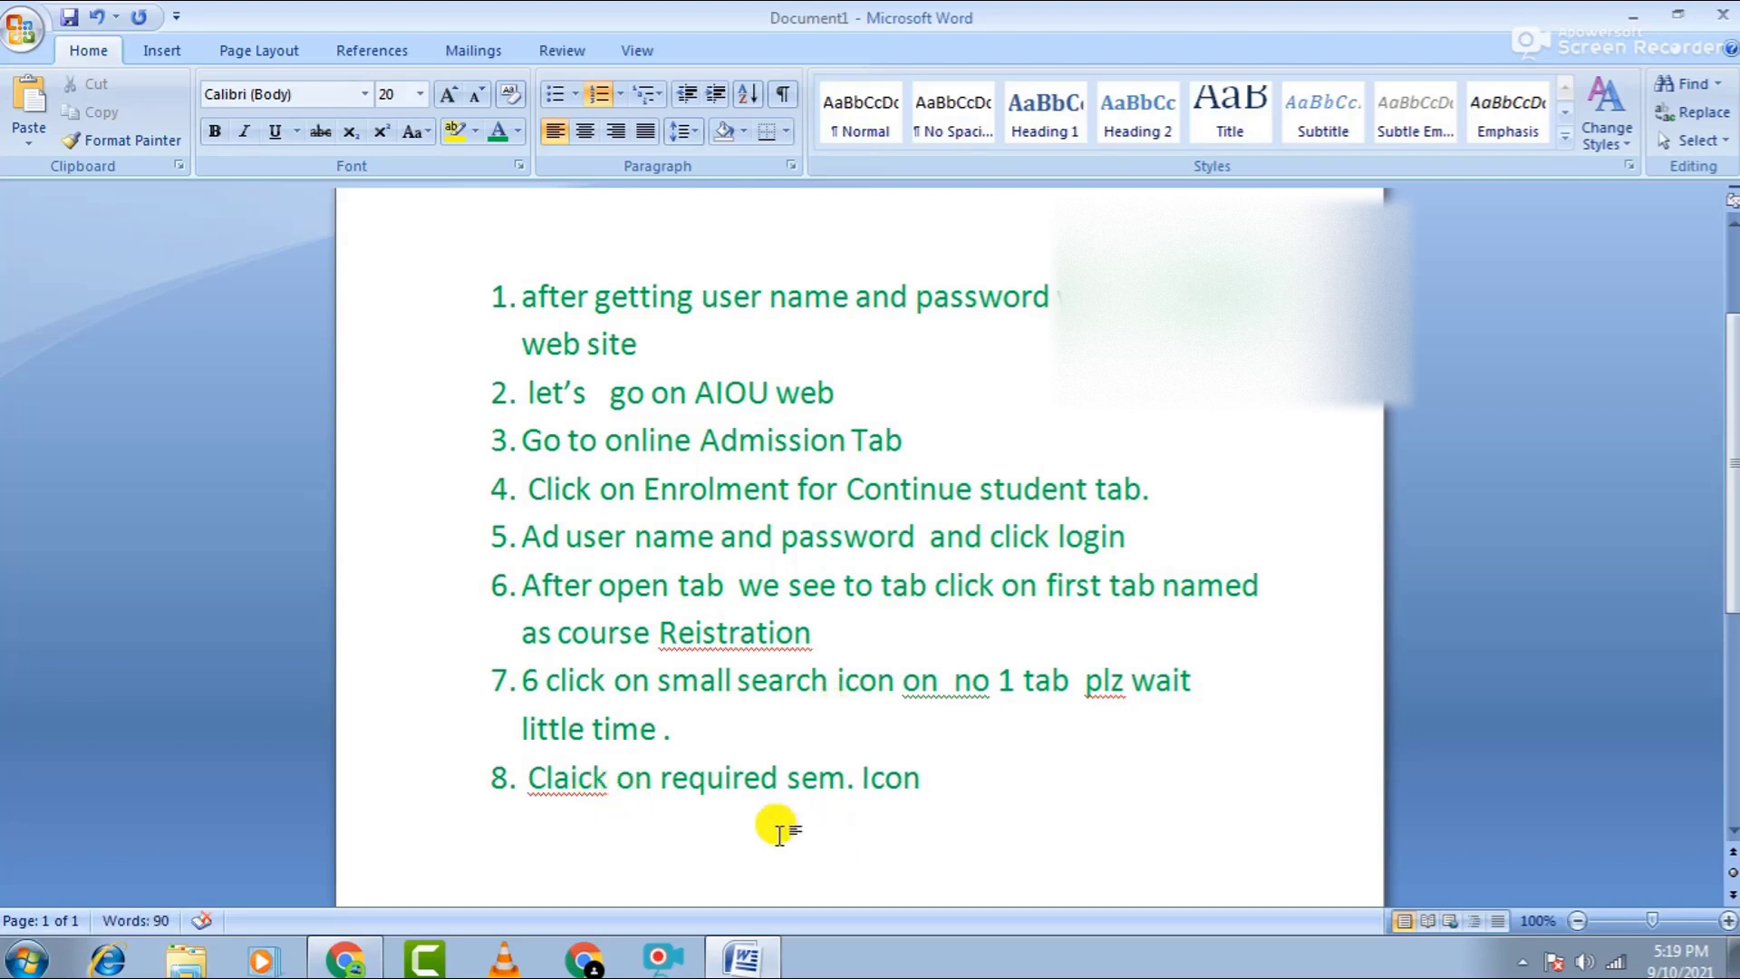
Switch to Chrome and choose Add. Sem. as the academic level in the lookup.
click(369, 968)
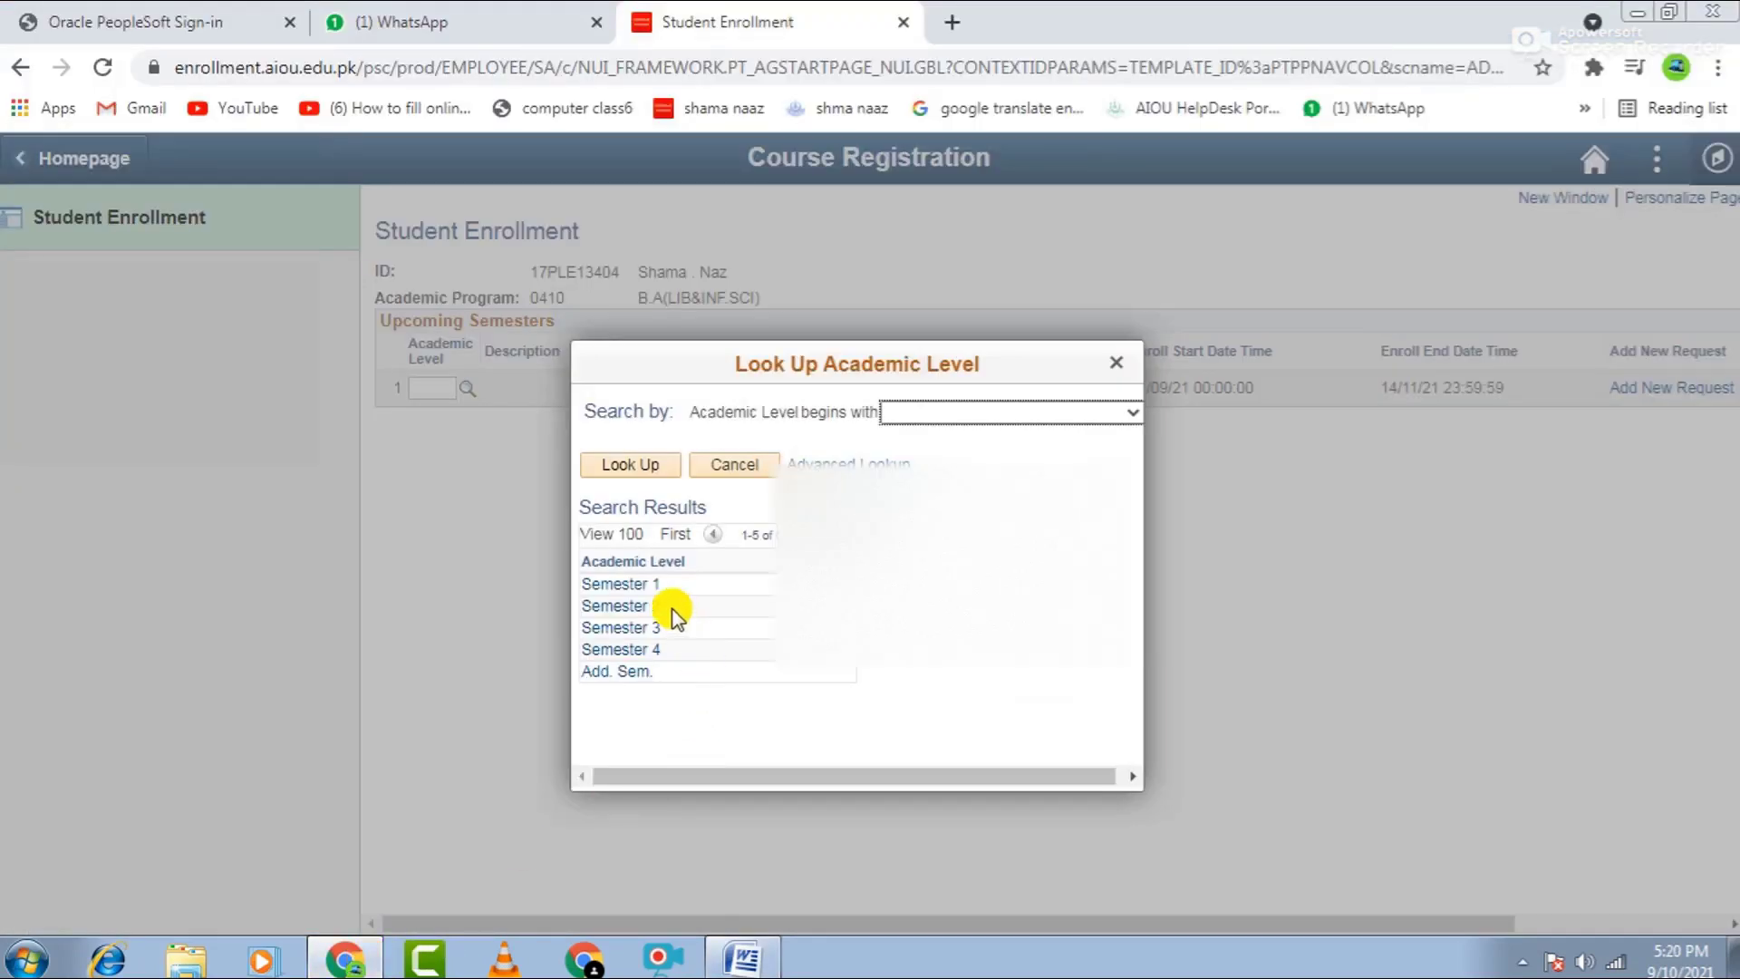
click(626, 672)
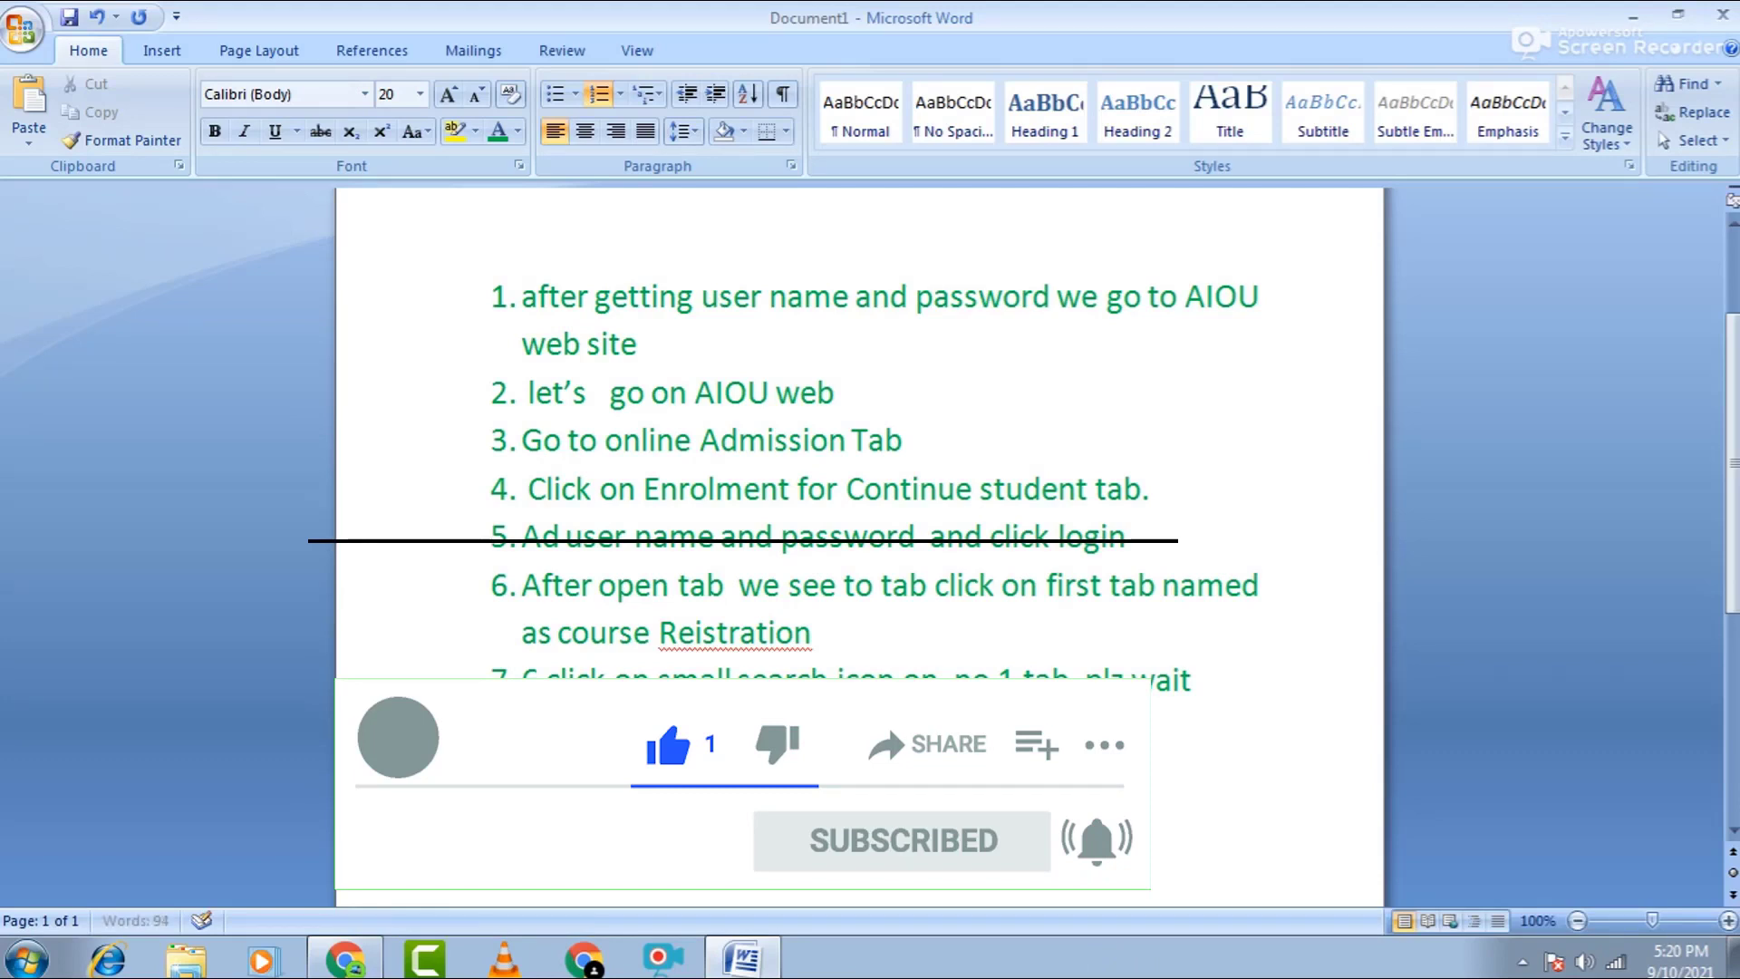
Switch to Word, extend the eighth item with "we see a no add in Acadmic leval" and apply the spelling suggestion "Academic".
text(in Acadmi)
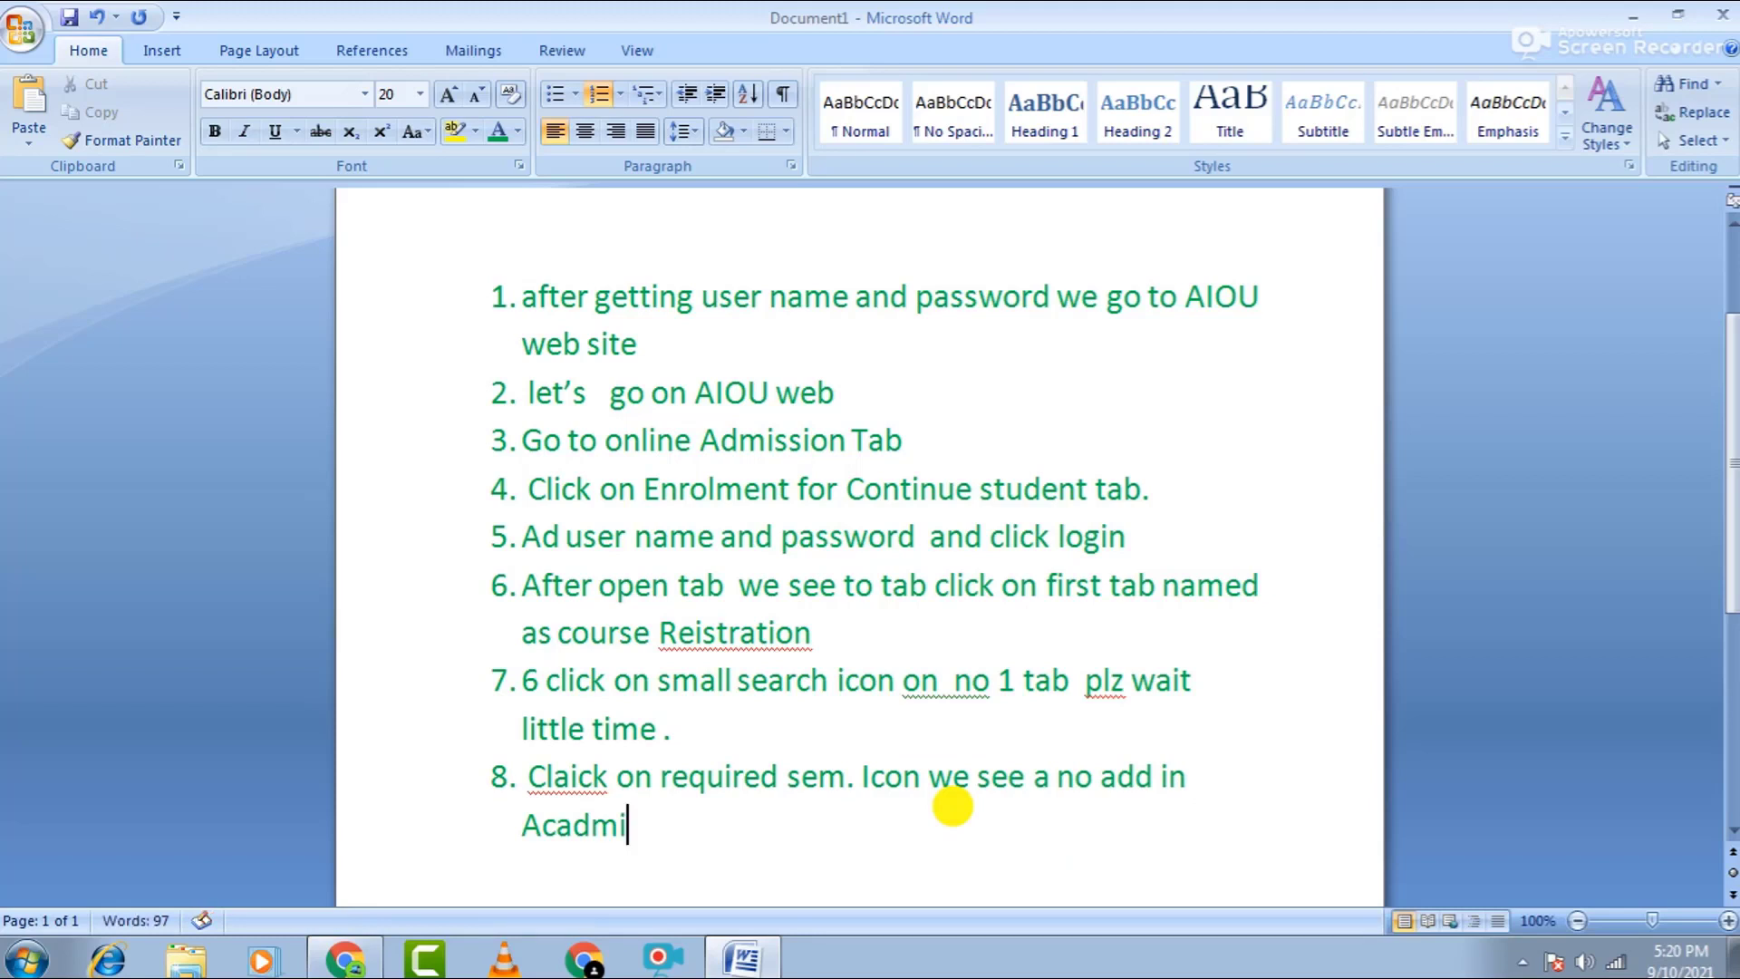
text(c leval)
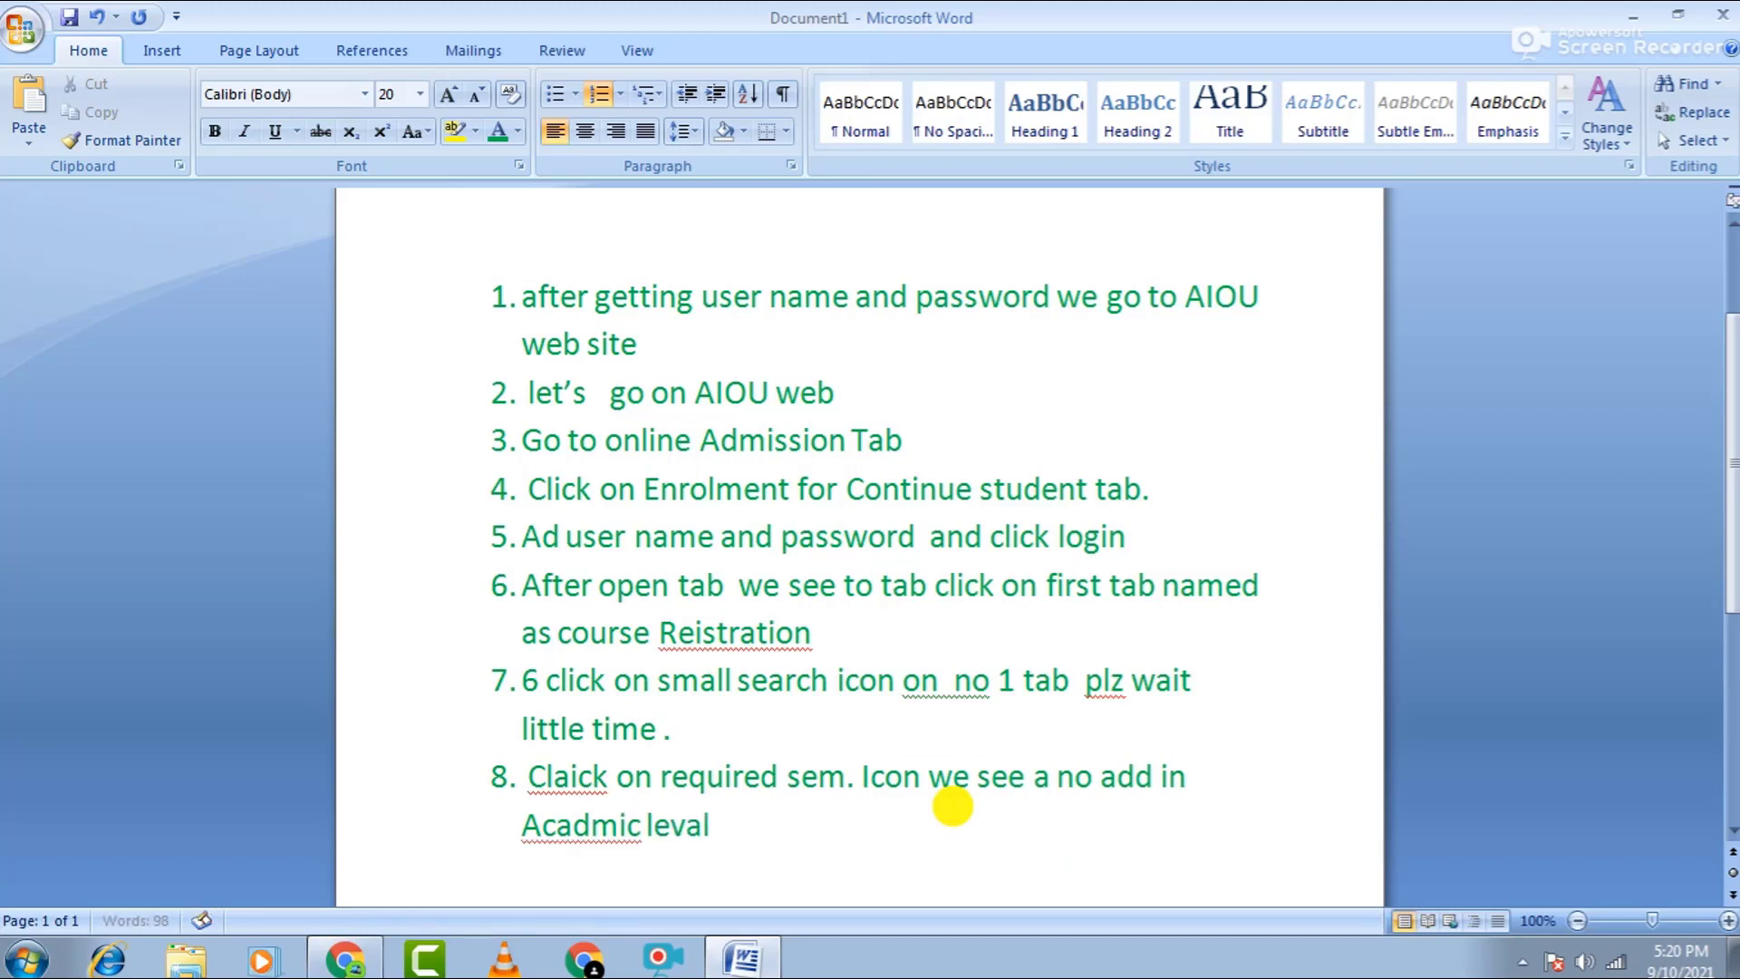
right_click(548, 821)
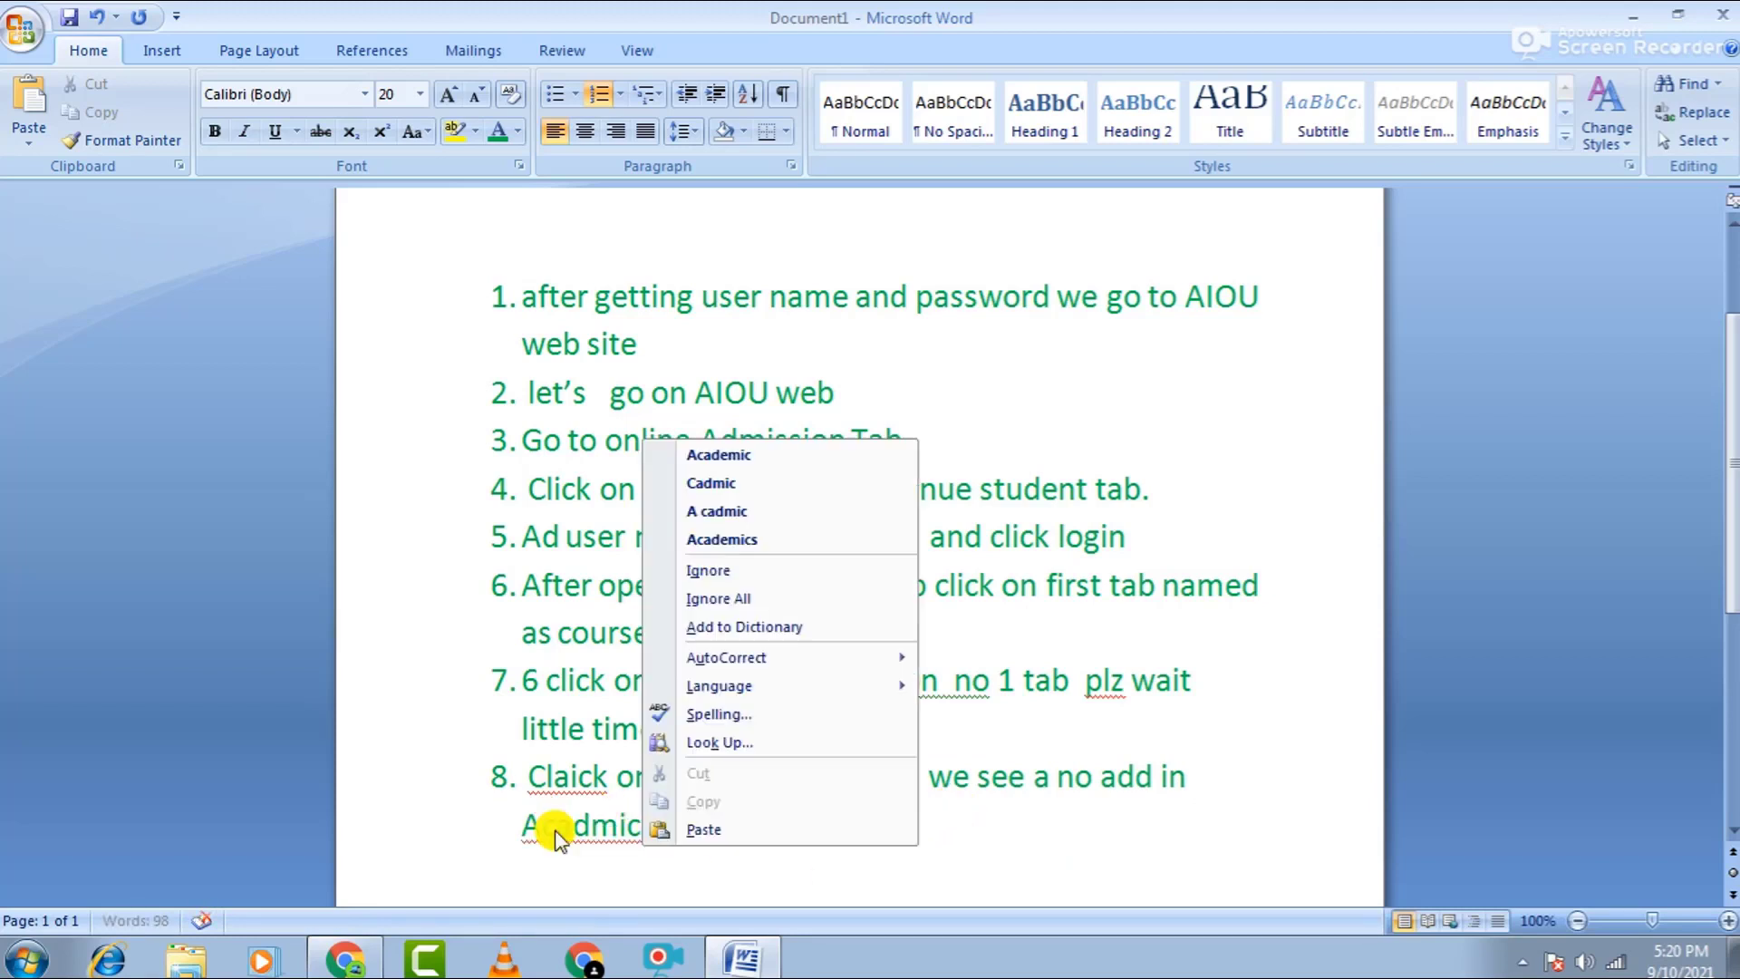
click(739, 455)
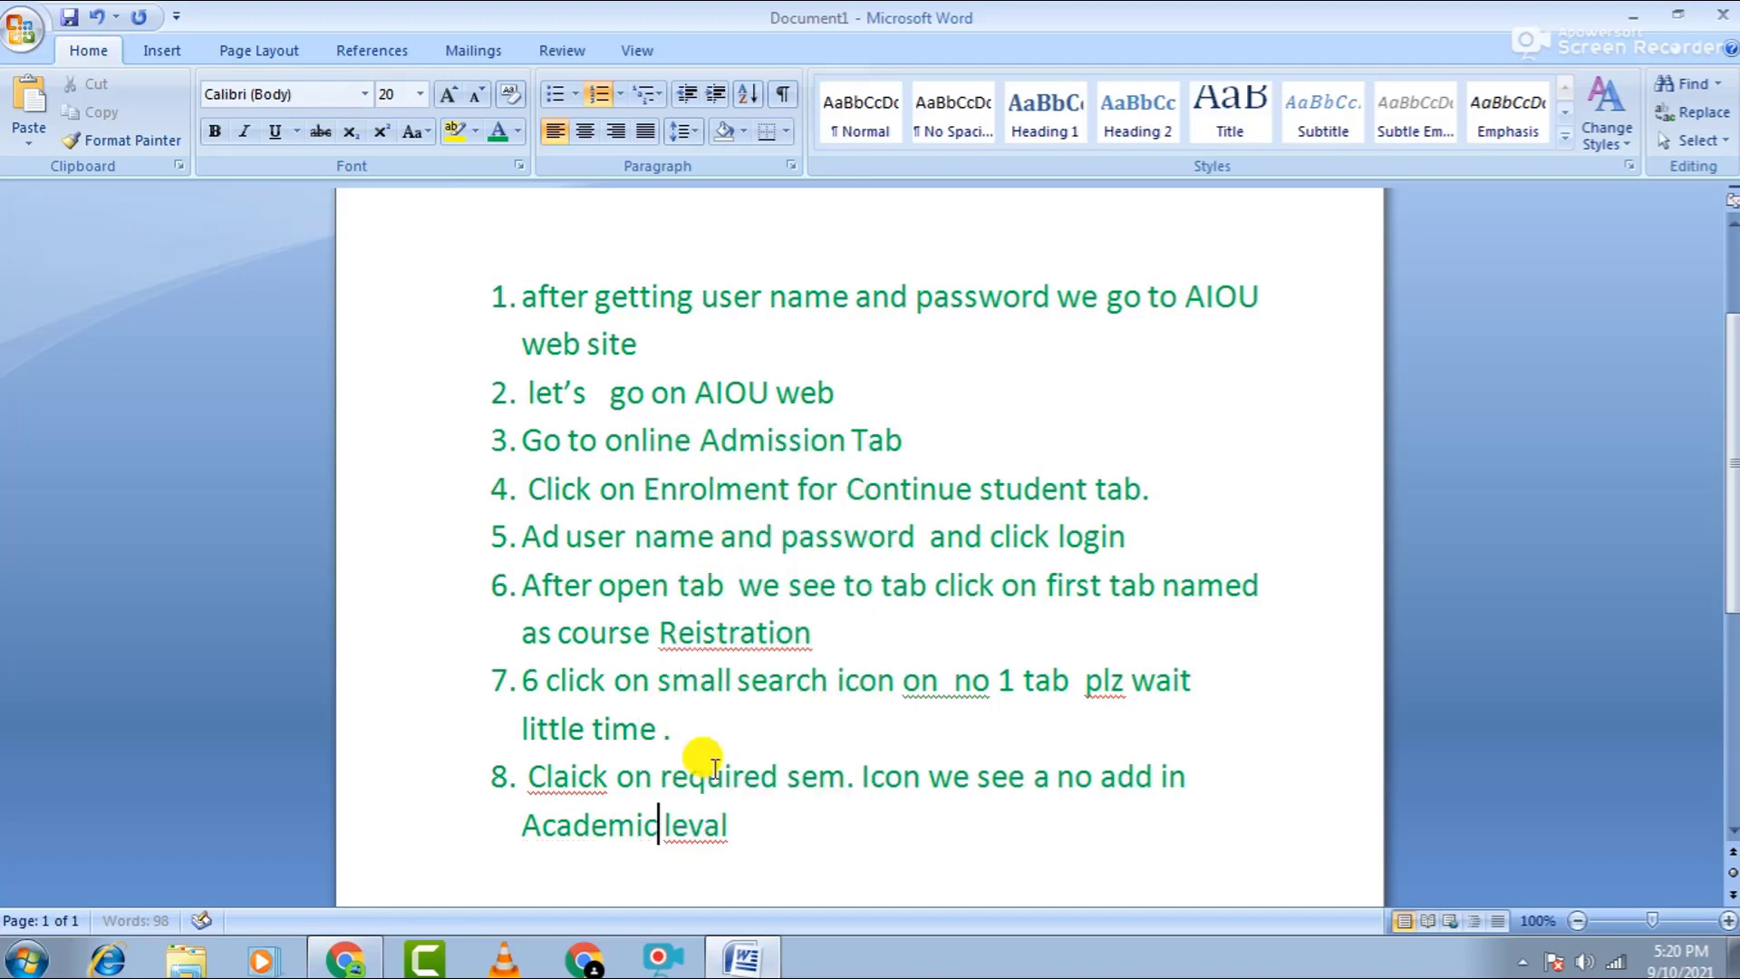
Correct the eighth item's misspelled first word to "Click" and last word to "level", and end the item with a period.
right_click(584, 770)
click(761, 378)
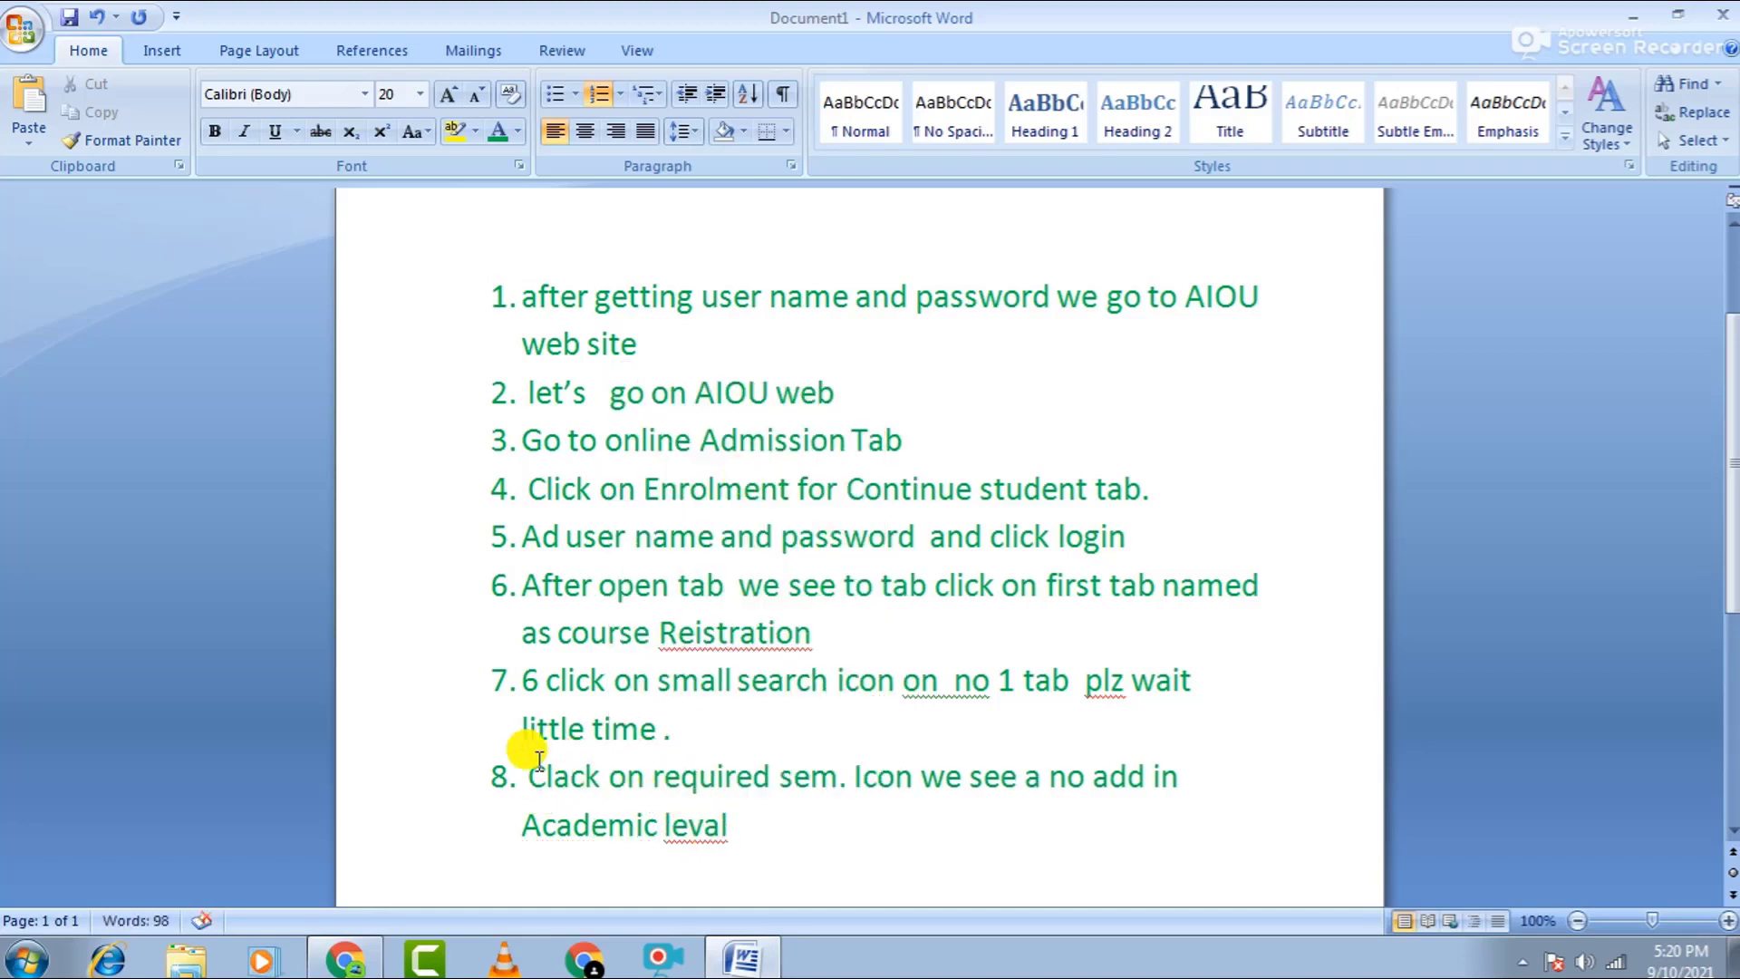
drag(554, 778, 568, 779)
text(i)
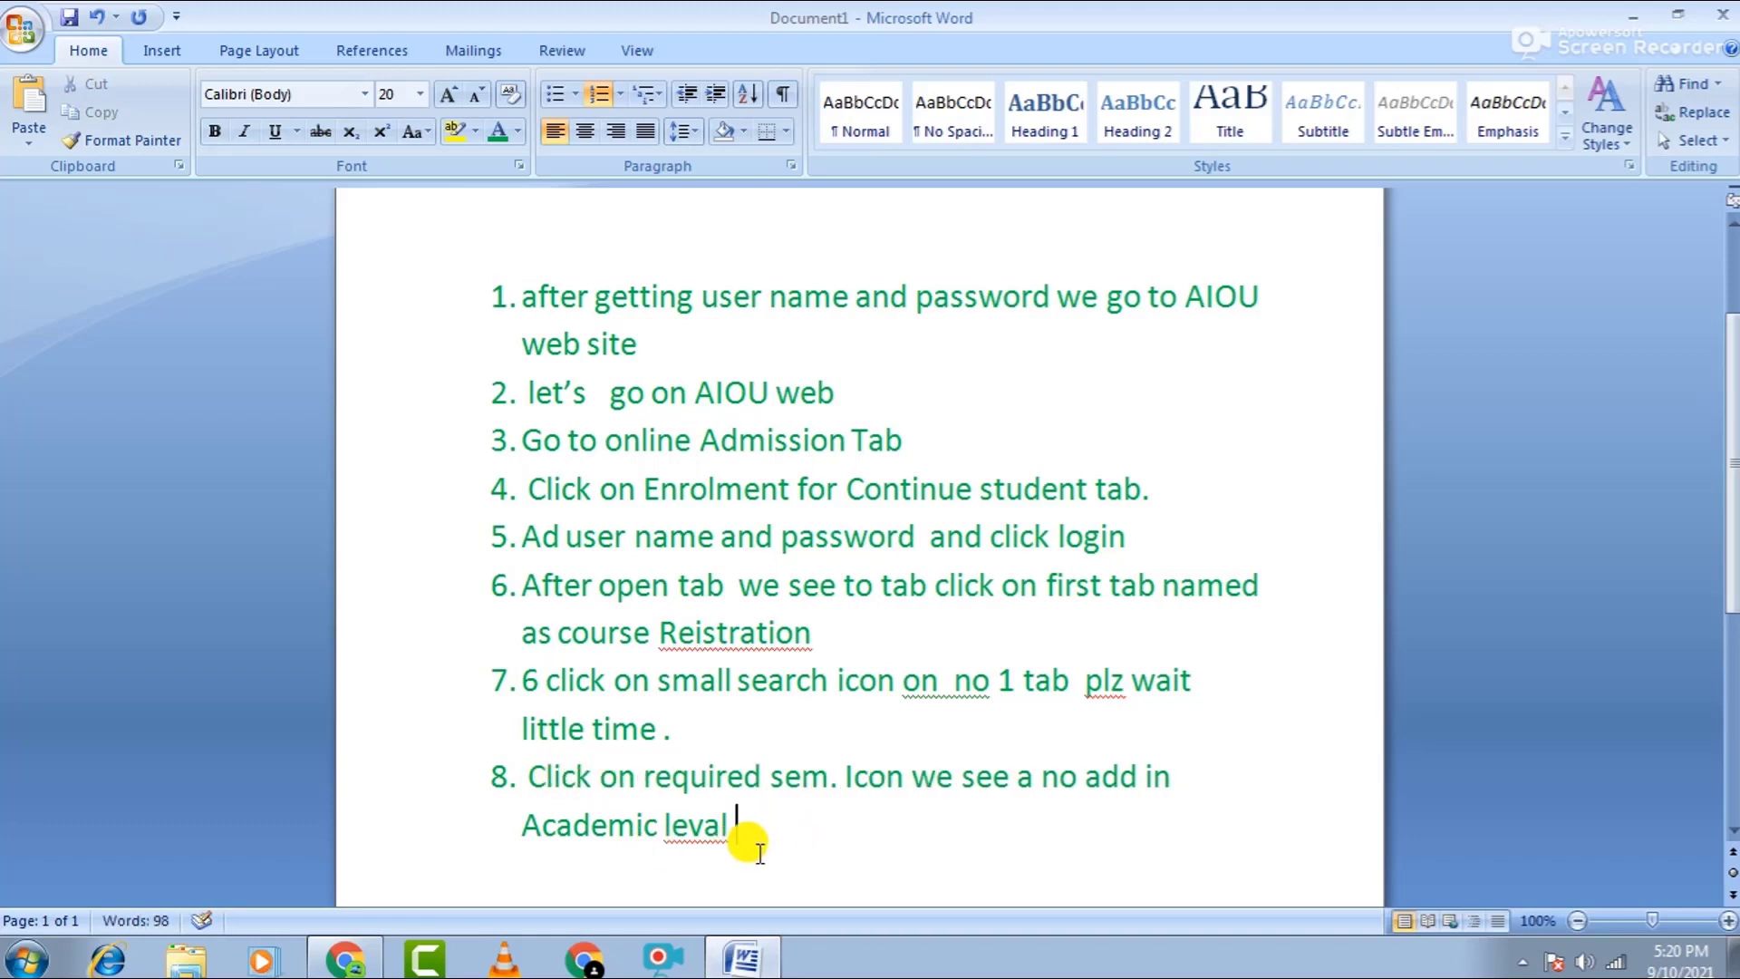
right_click(686, 826)
click(797, 523)
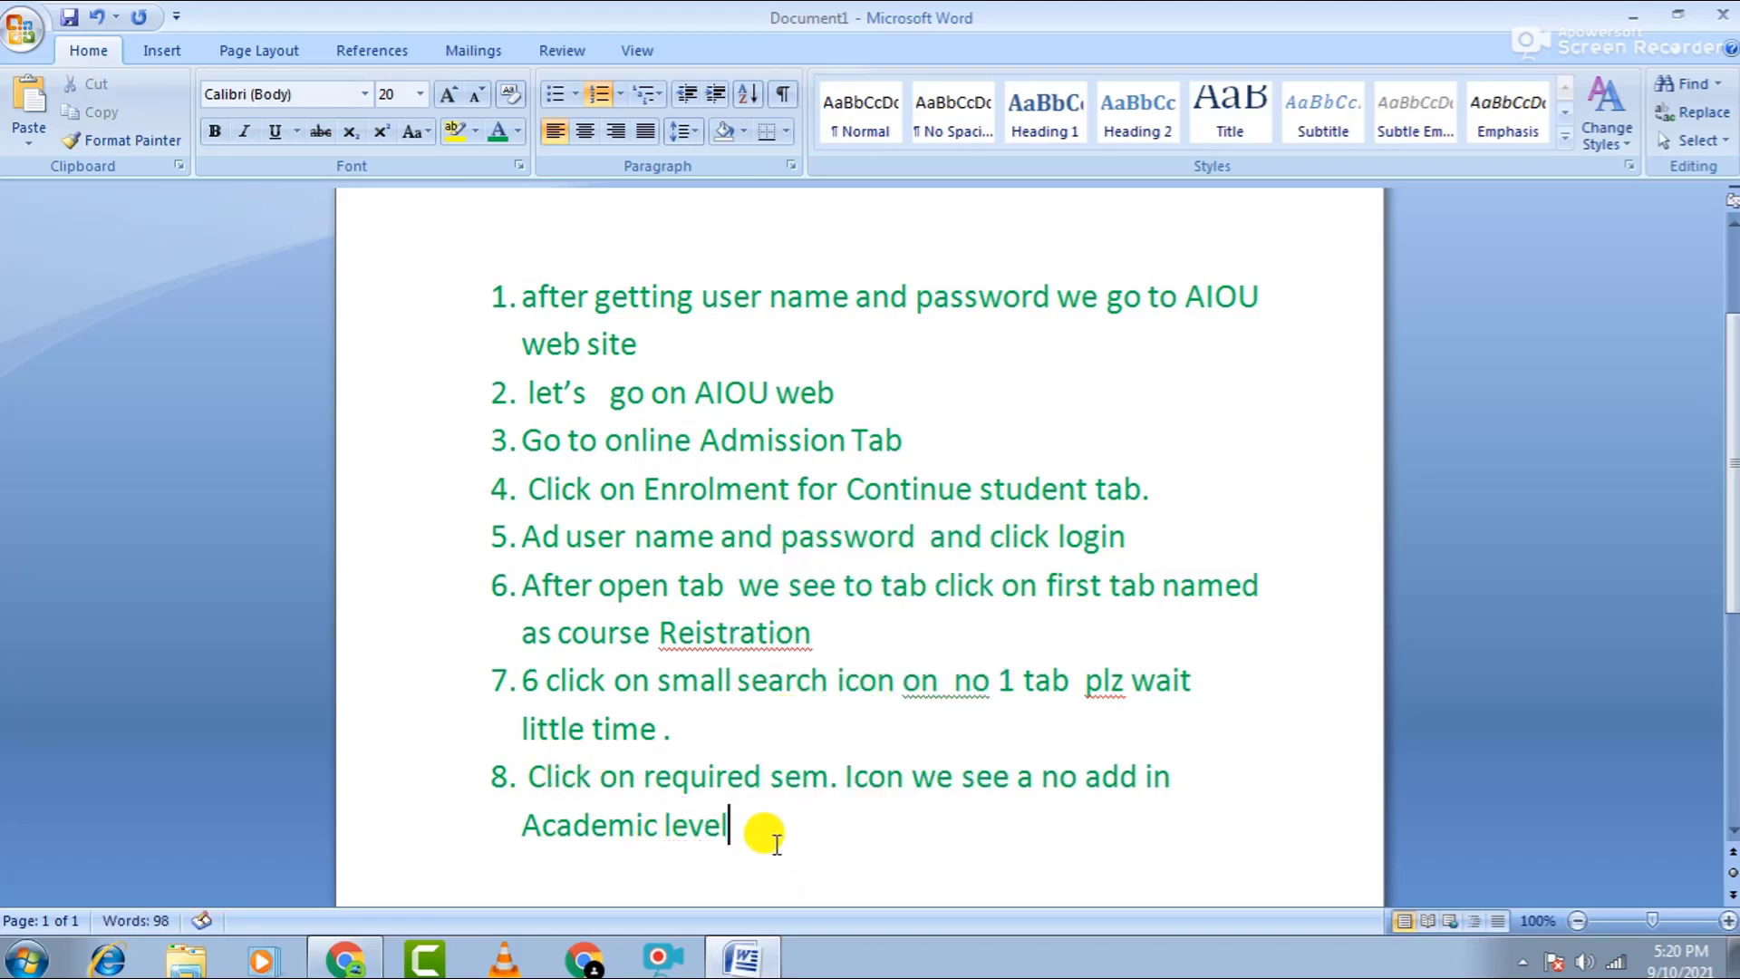
key(BackSpace)
text(.)
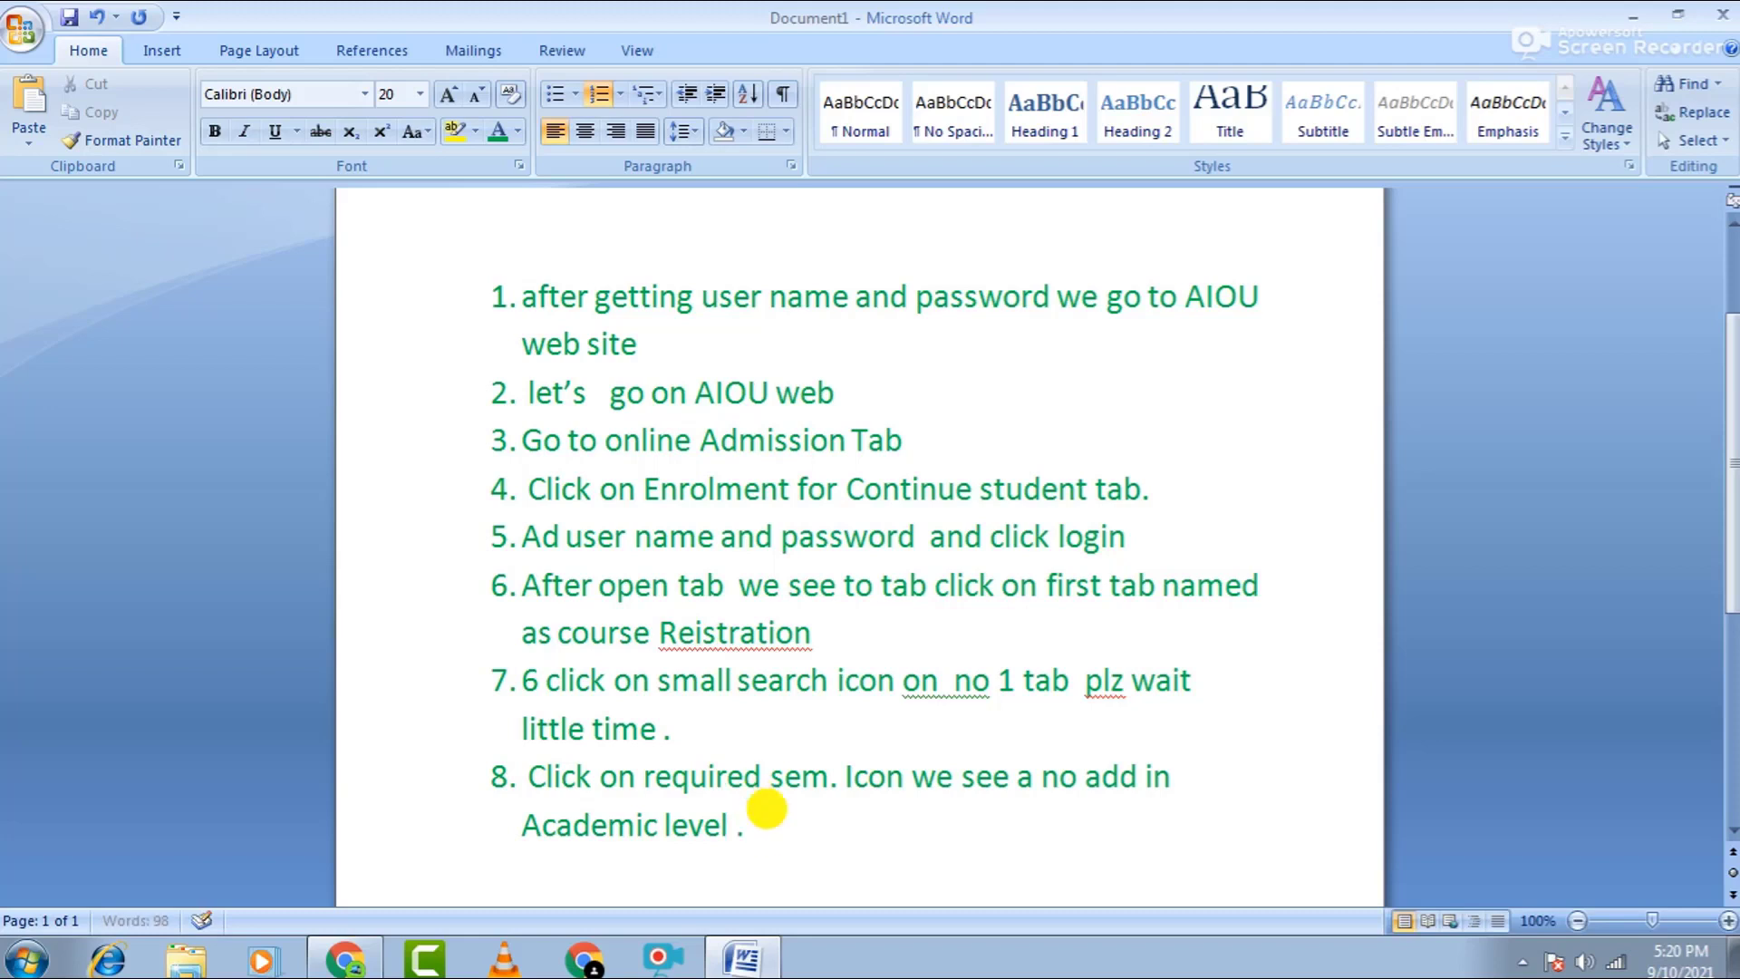
Add the ninth list item "Than click on Add request Tab", checking the link's wording in Chrome, and start a new item below it.
key(Return)
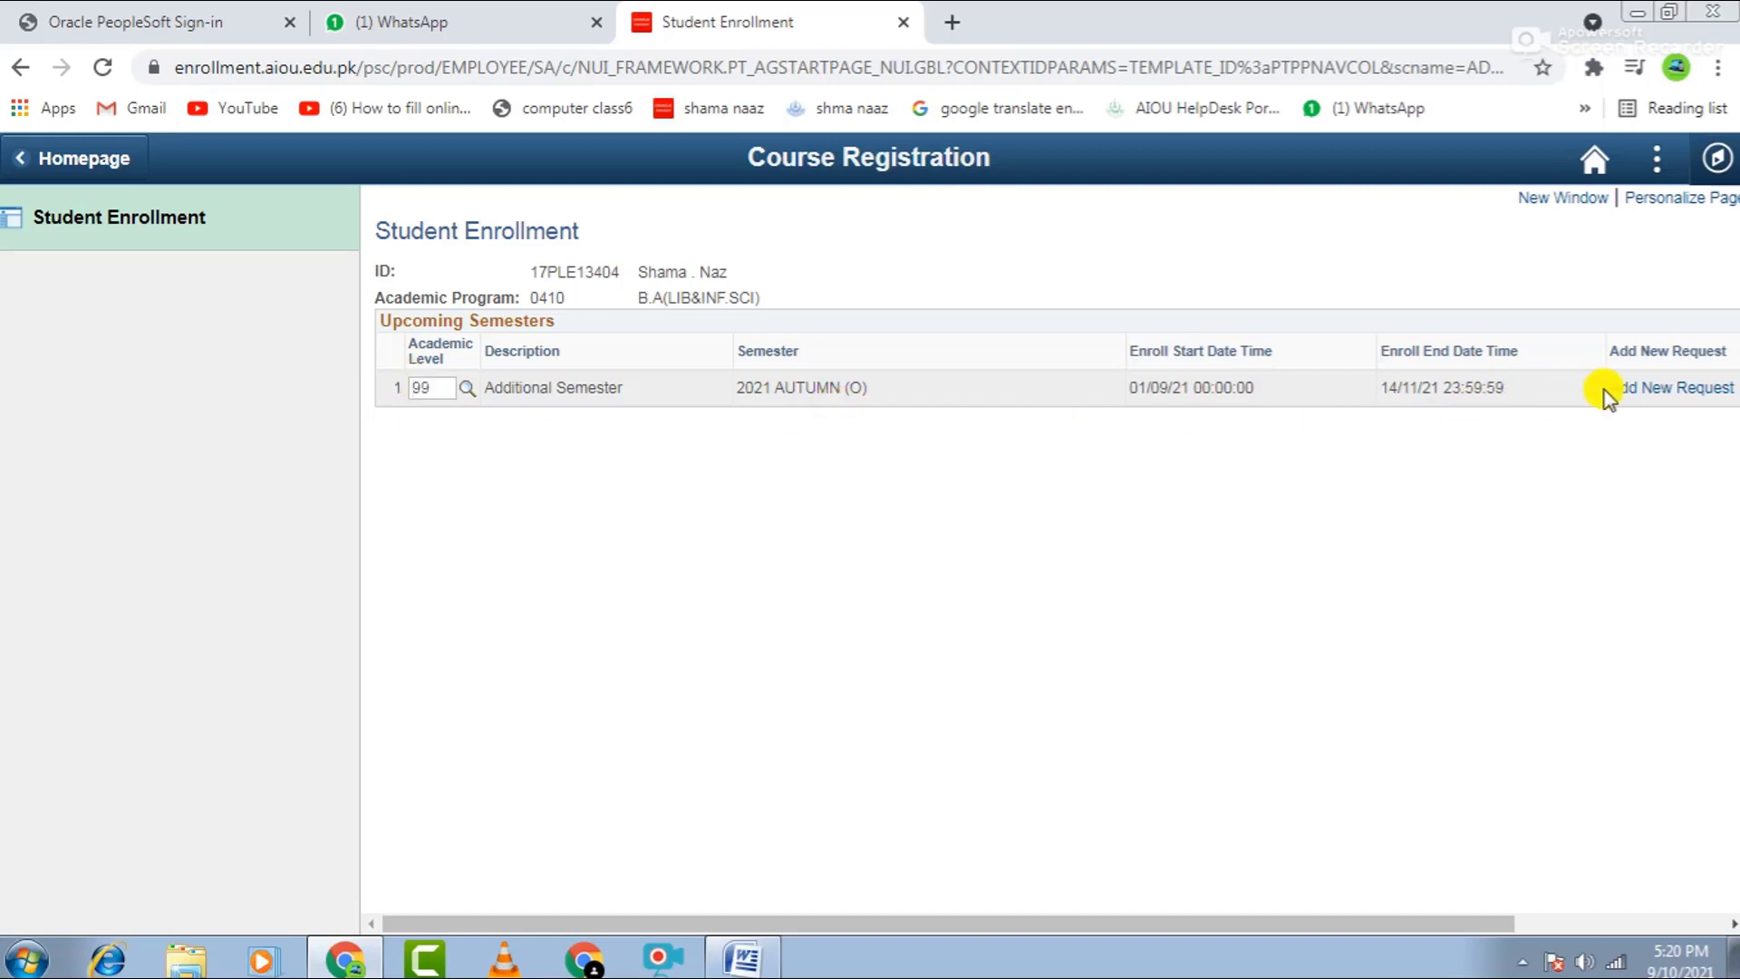
click(344, 952)
text(Th)
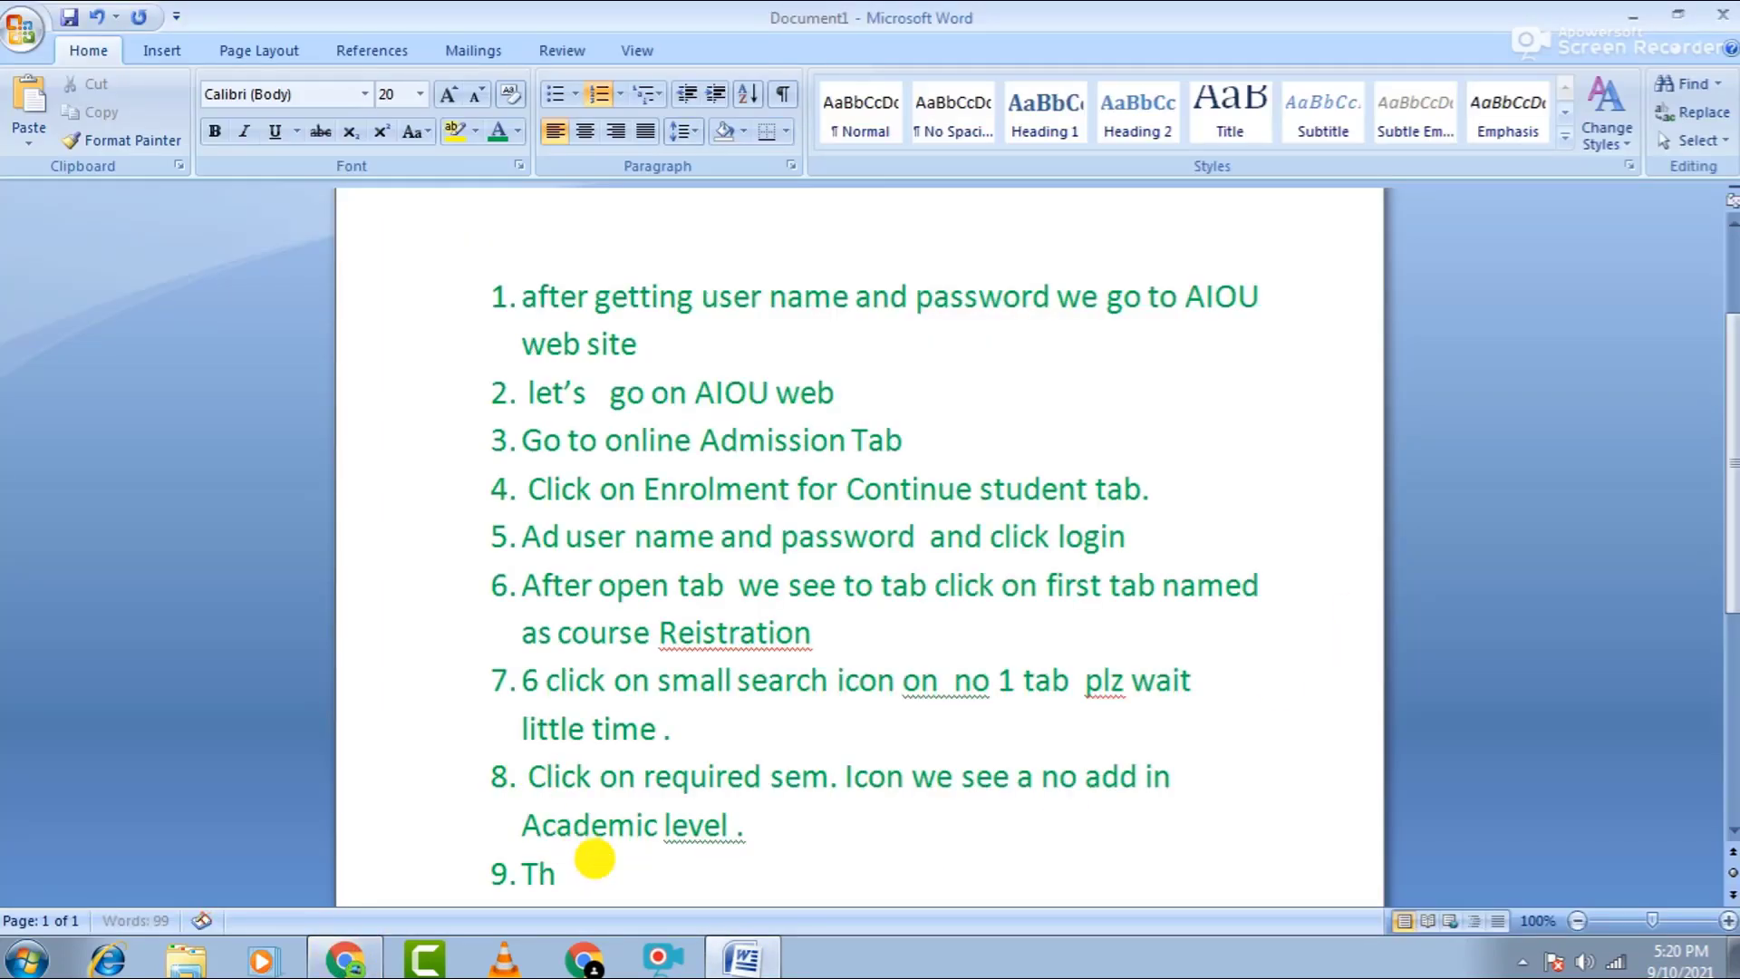
text(ank)
text(ic)
text(k on A)
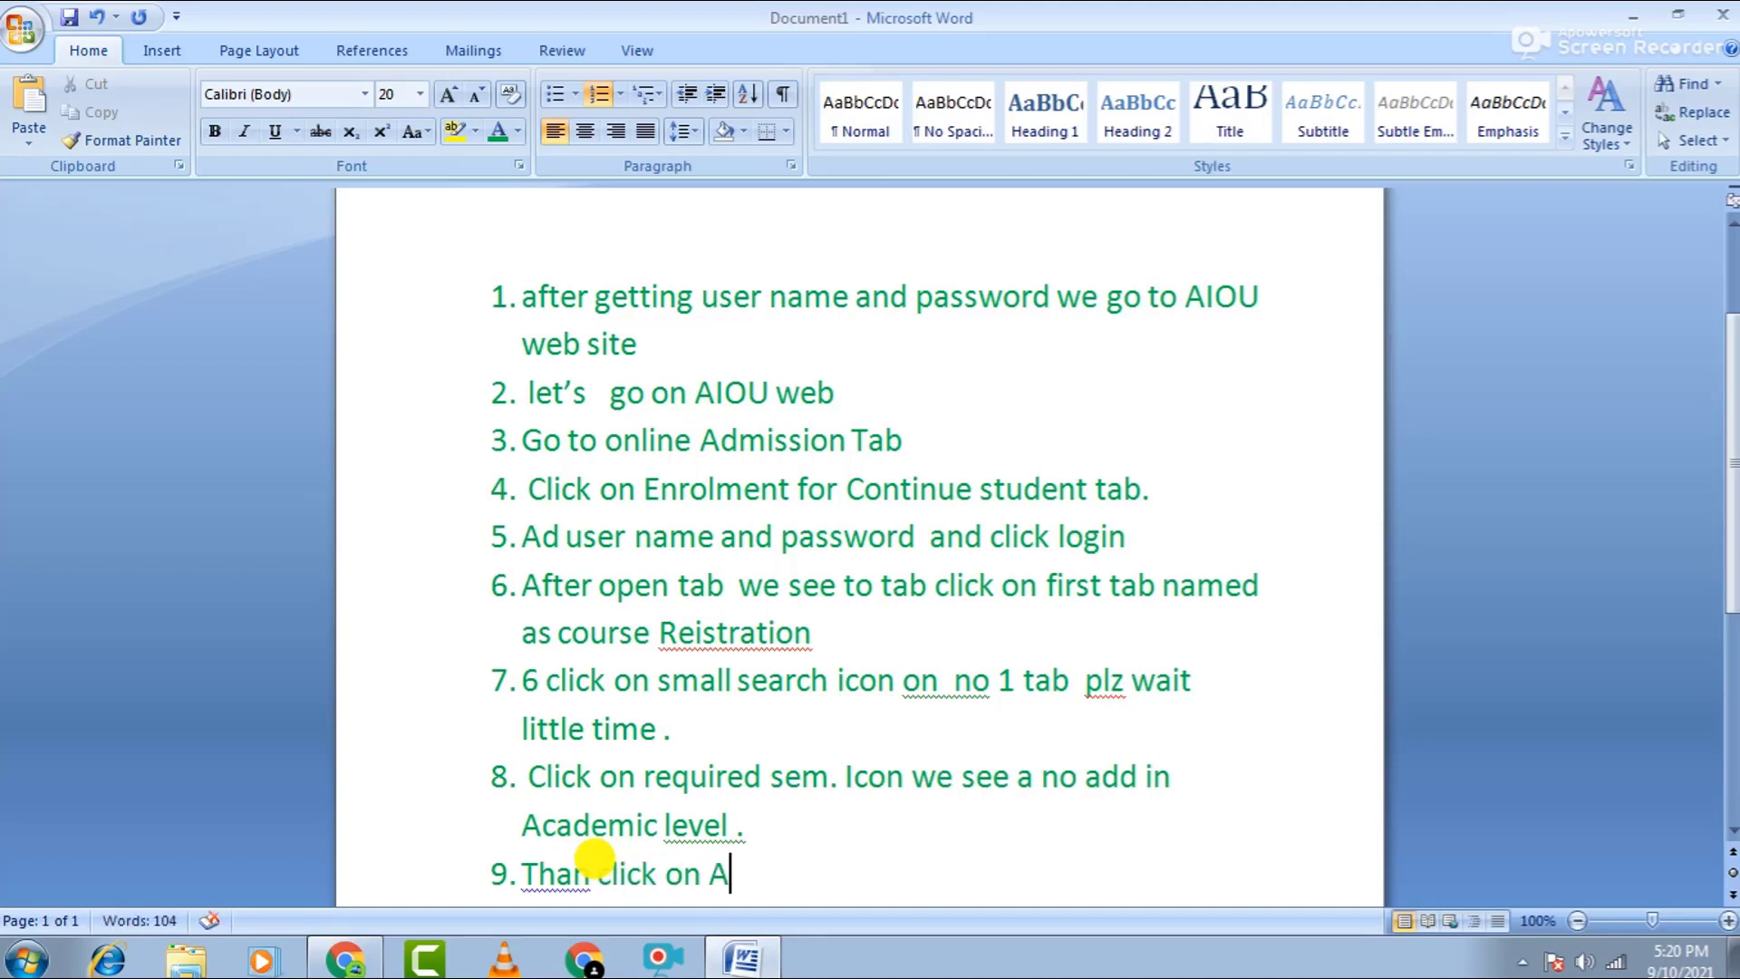
text(dd reques)
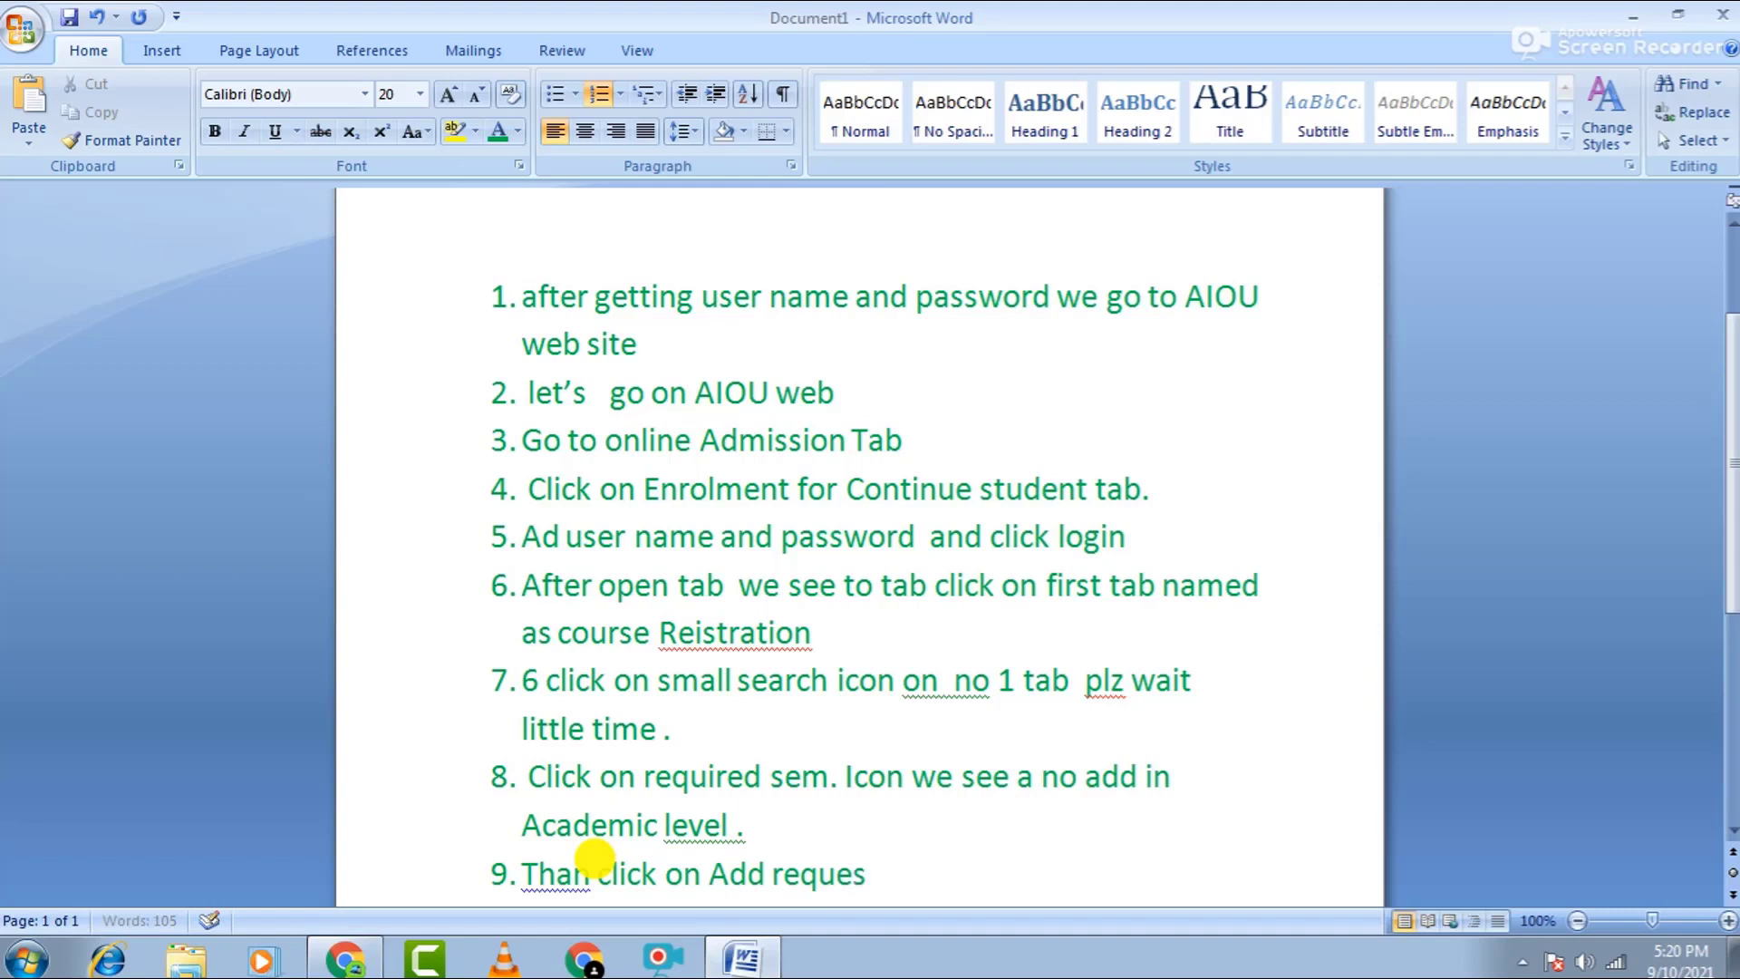
text(t Tab)
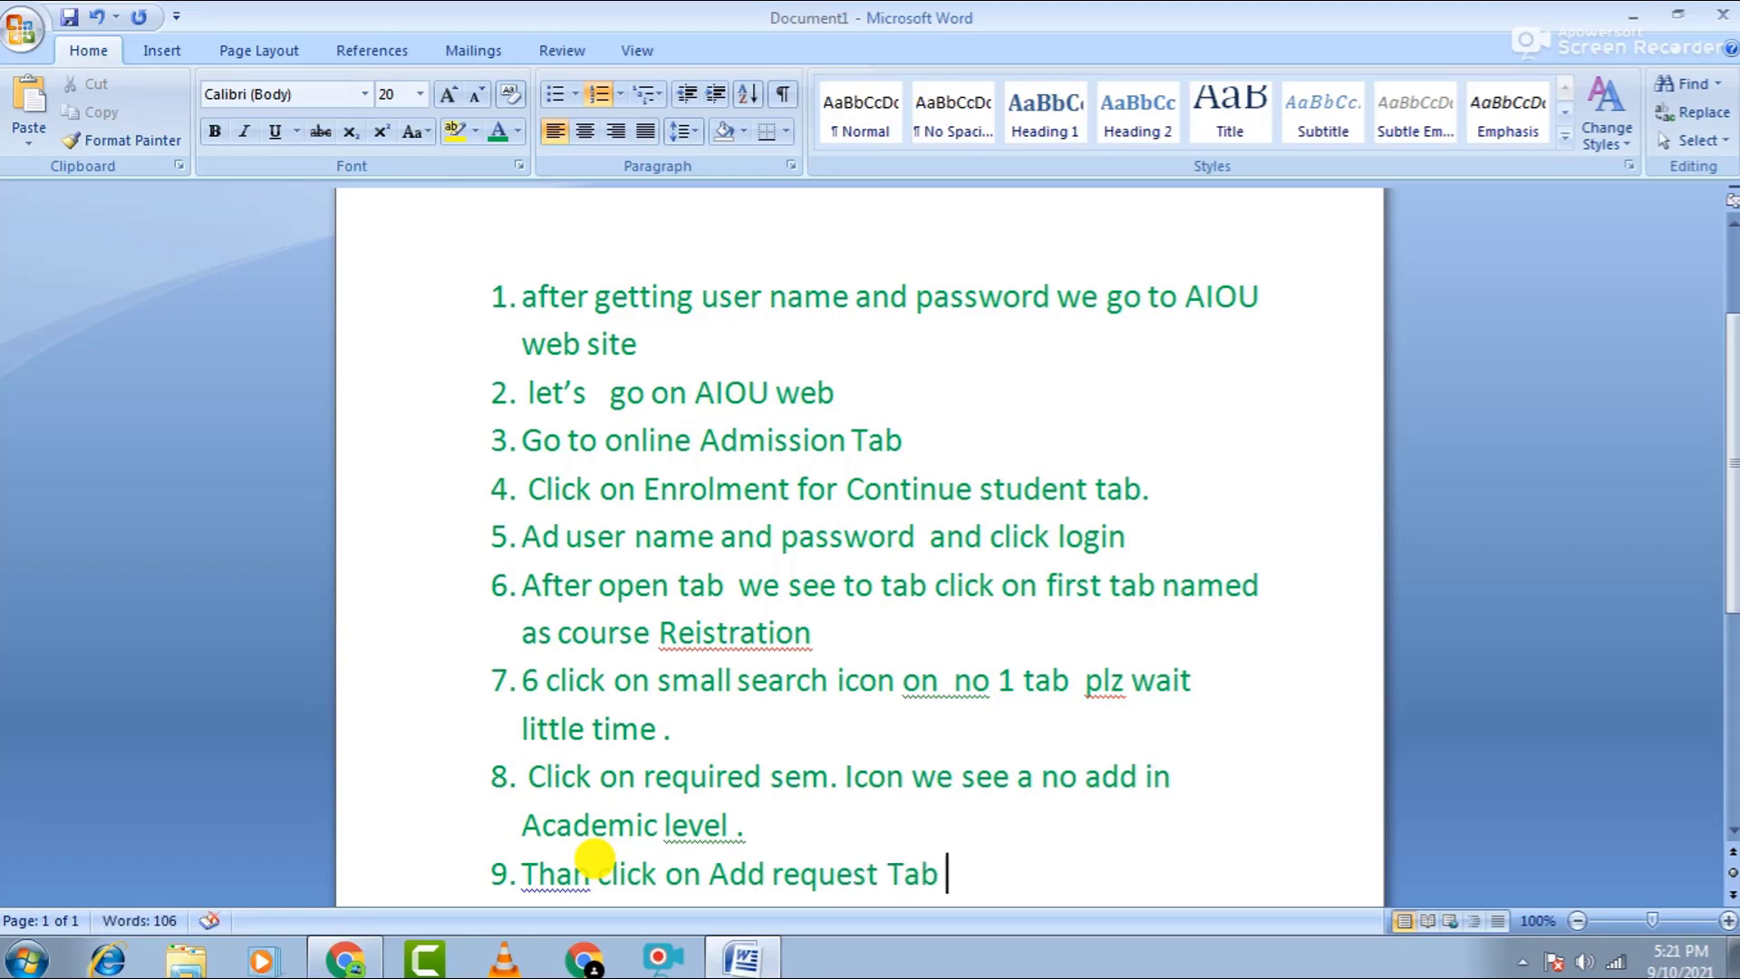
key(Return)
Switch to Chrome, add a new request for the 2021 AUTUMN (O) additional semester, and look through its elective courses.
click(344, 958)
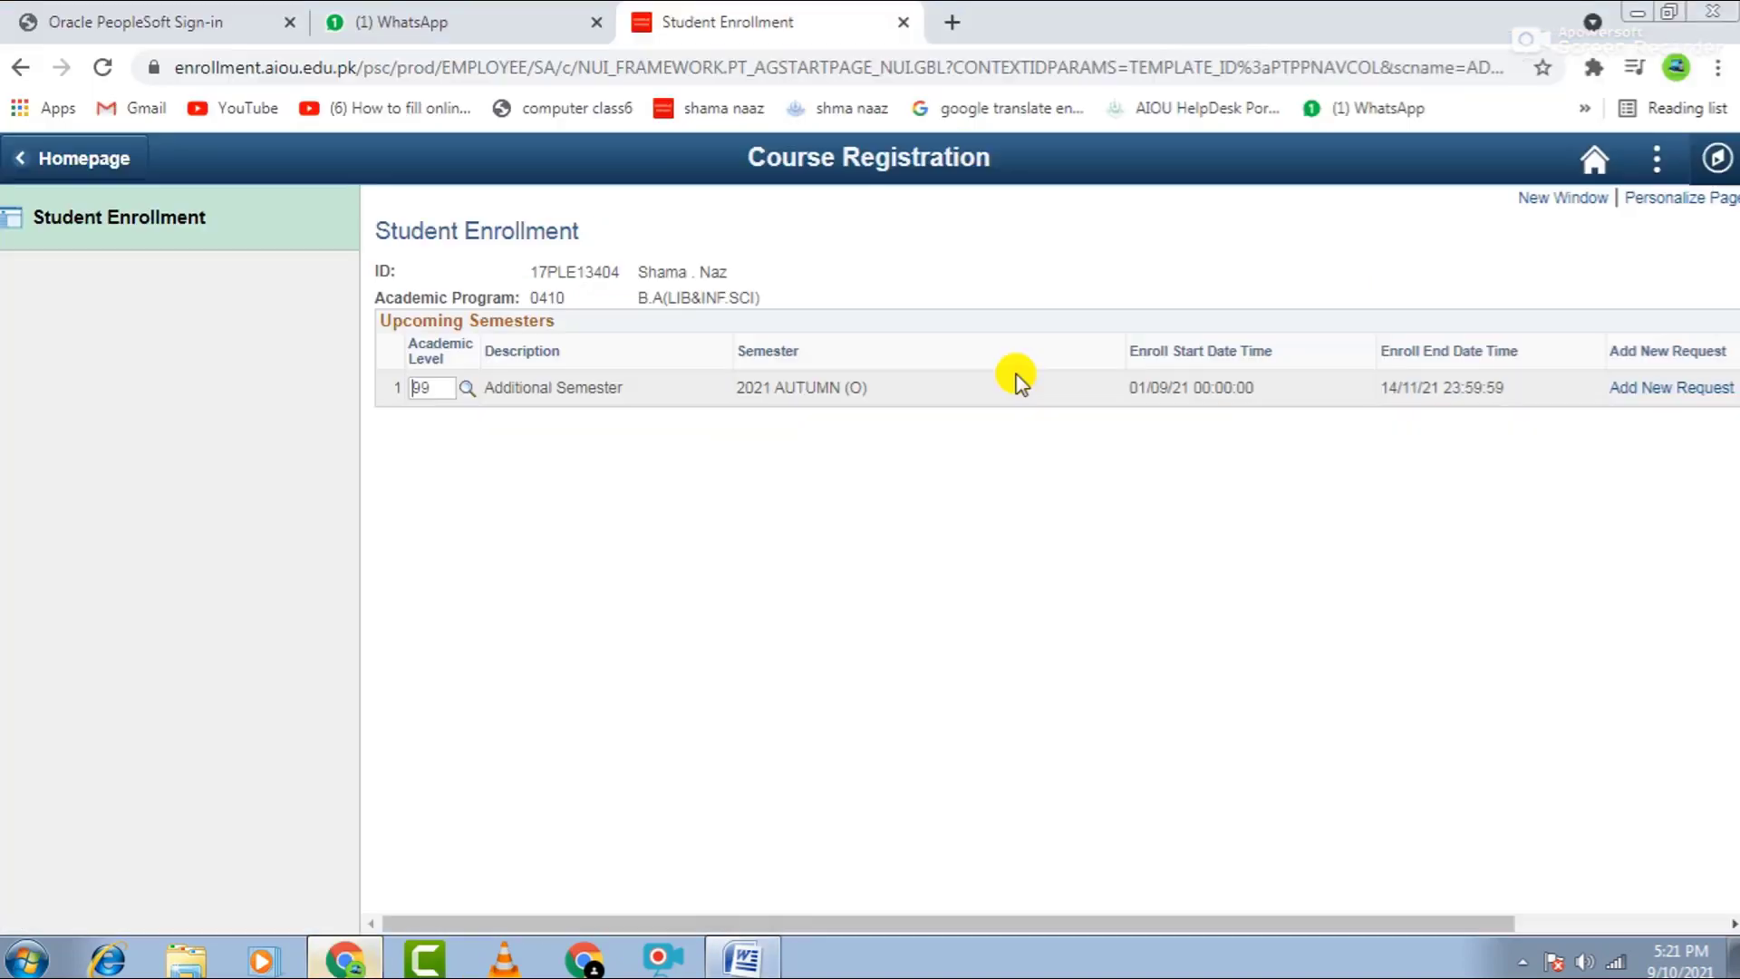
click(1671, 390)
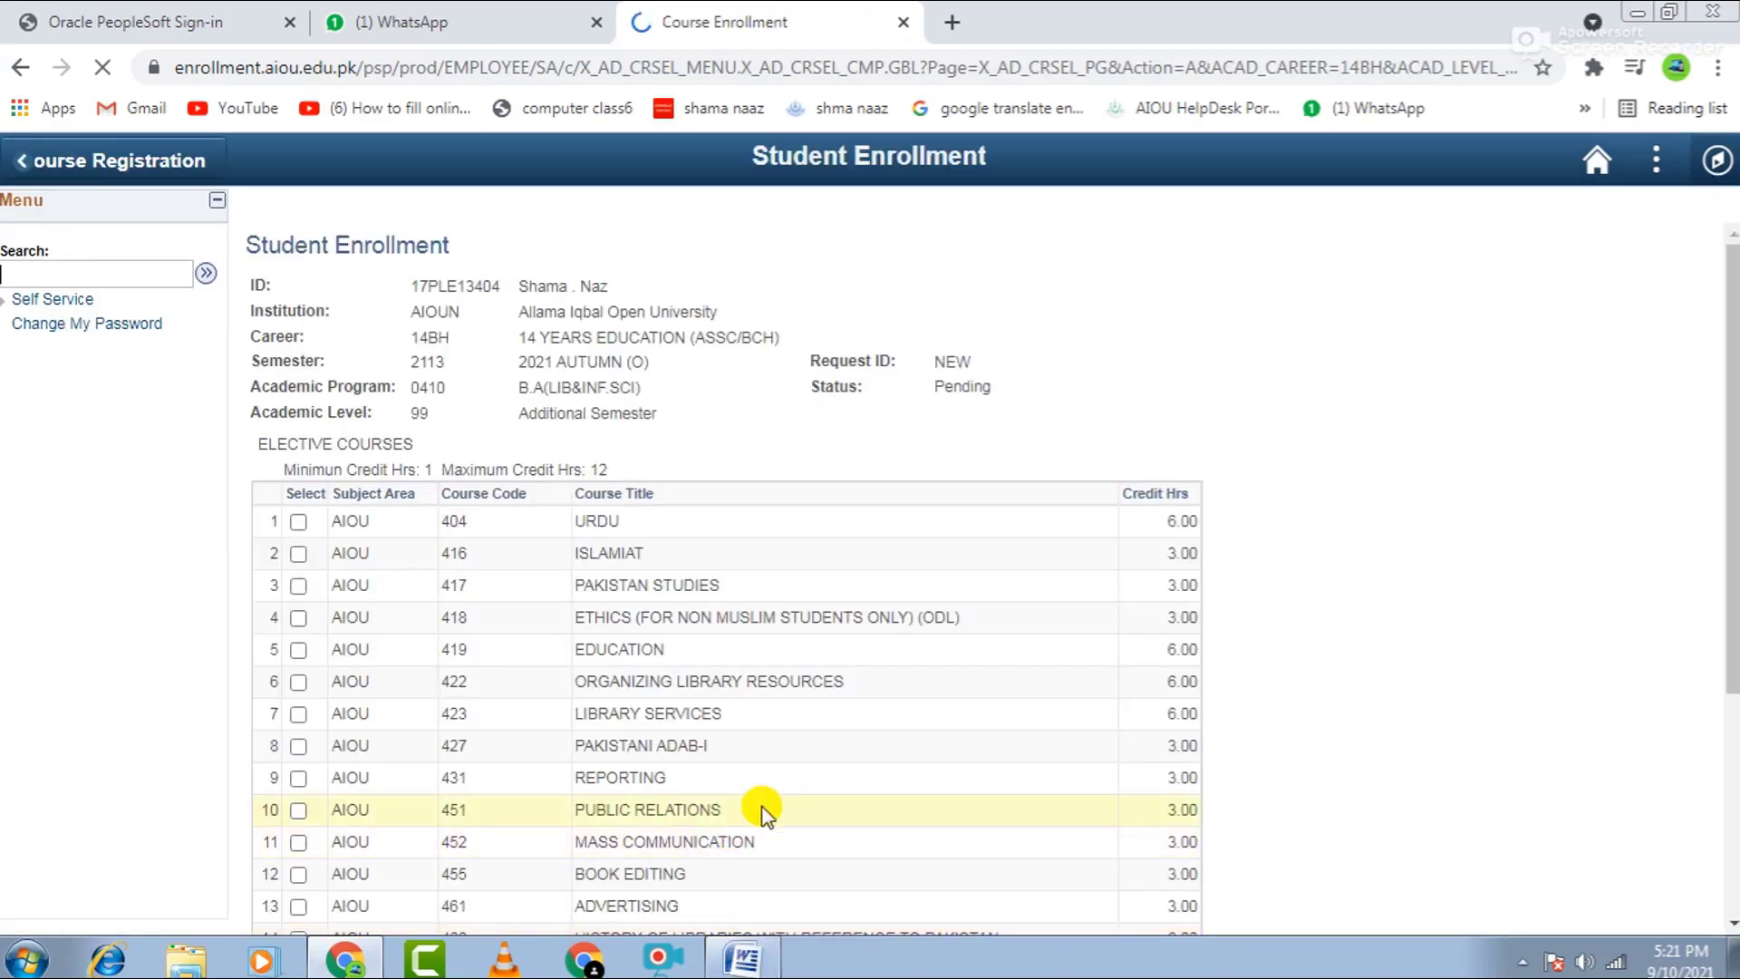
scroll(788, 765, down, 2)
scroll(789, 765, up, 2)
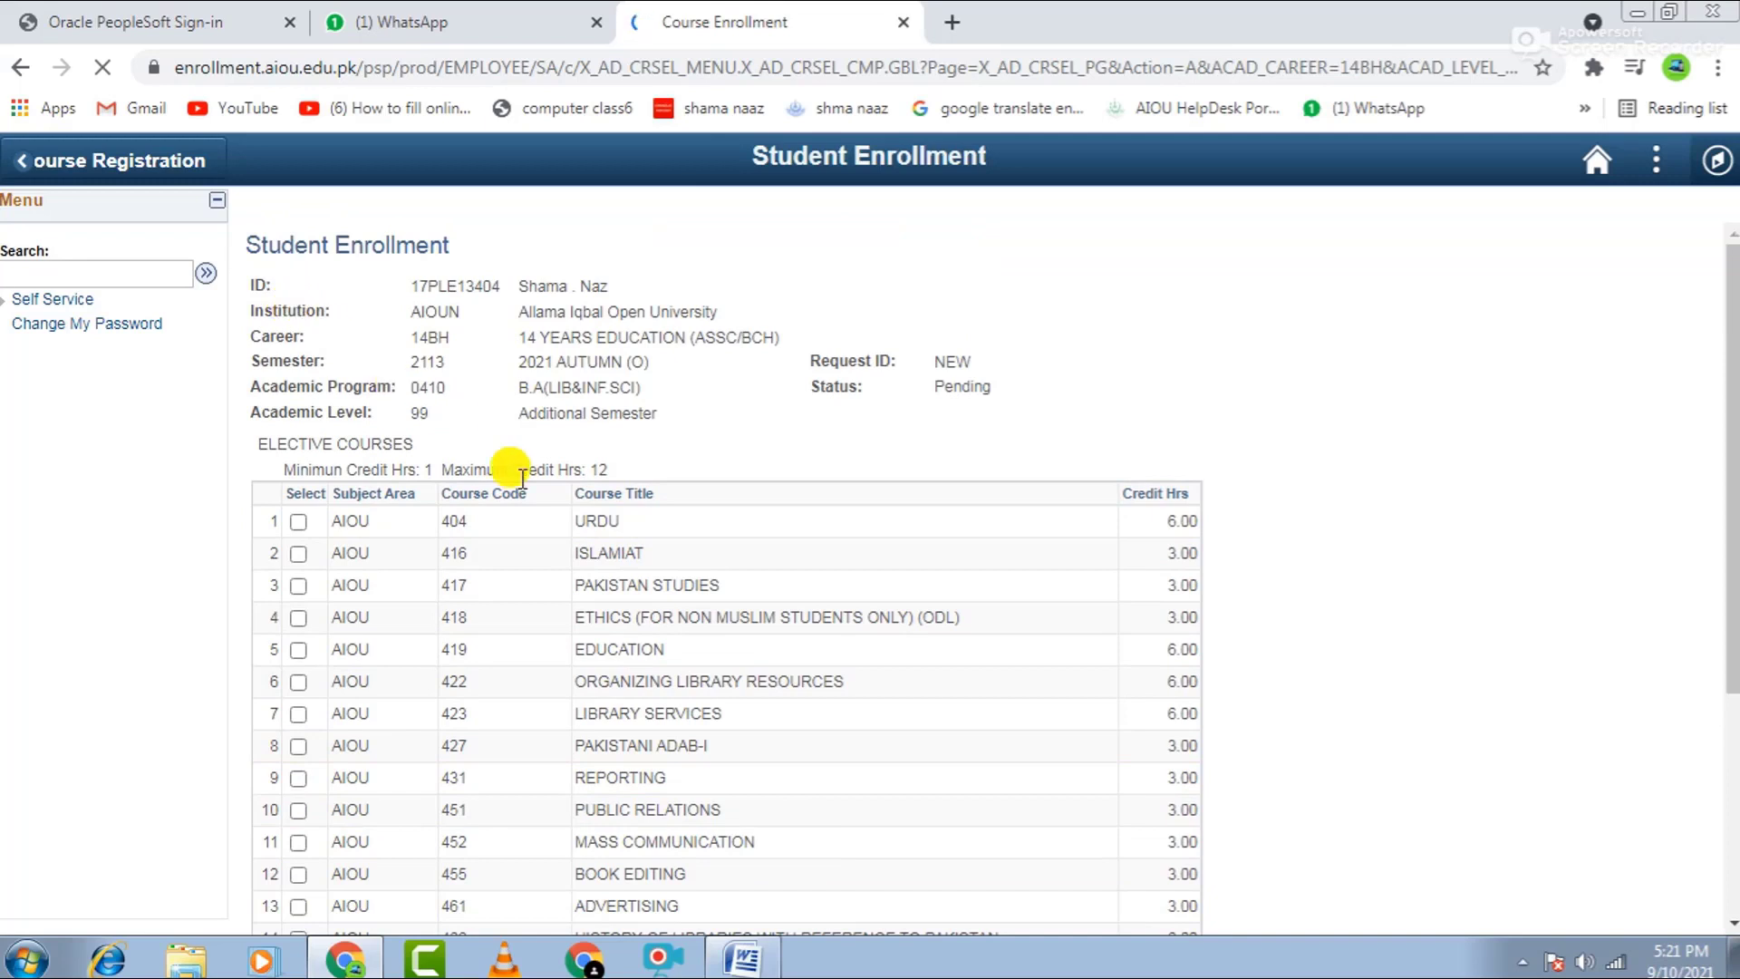
scroll(516, 457, down, 2)
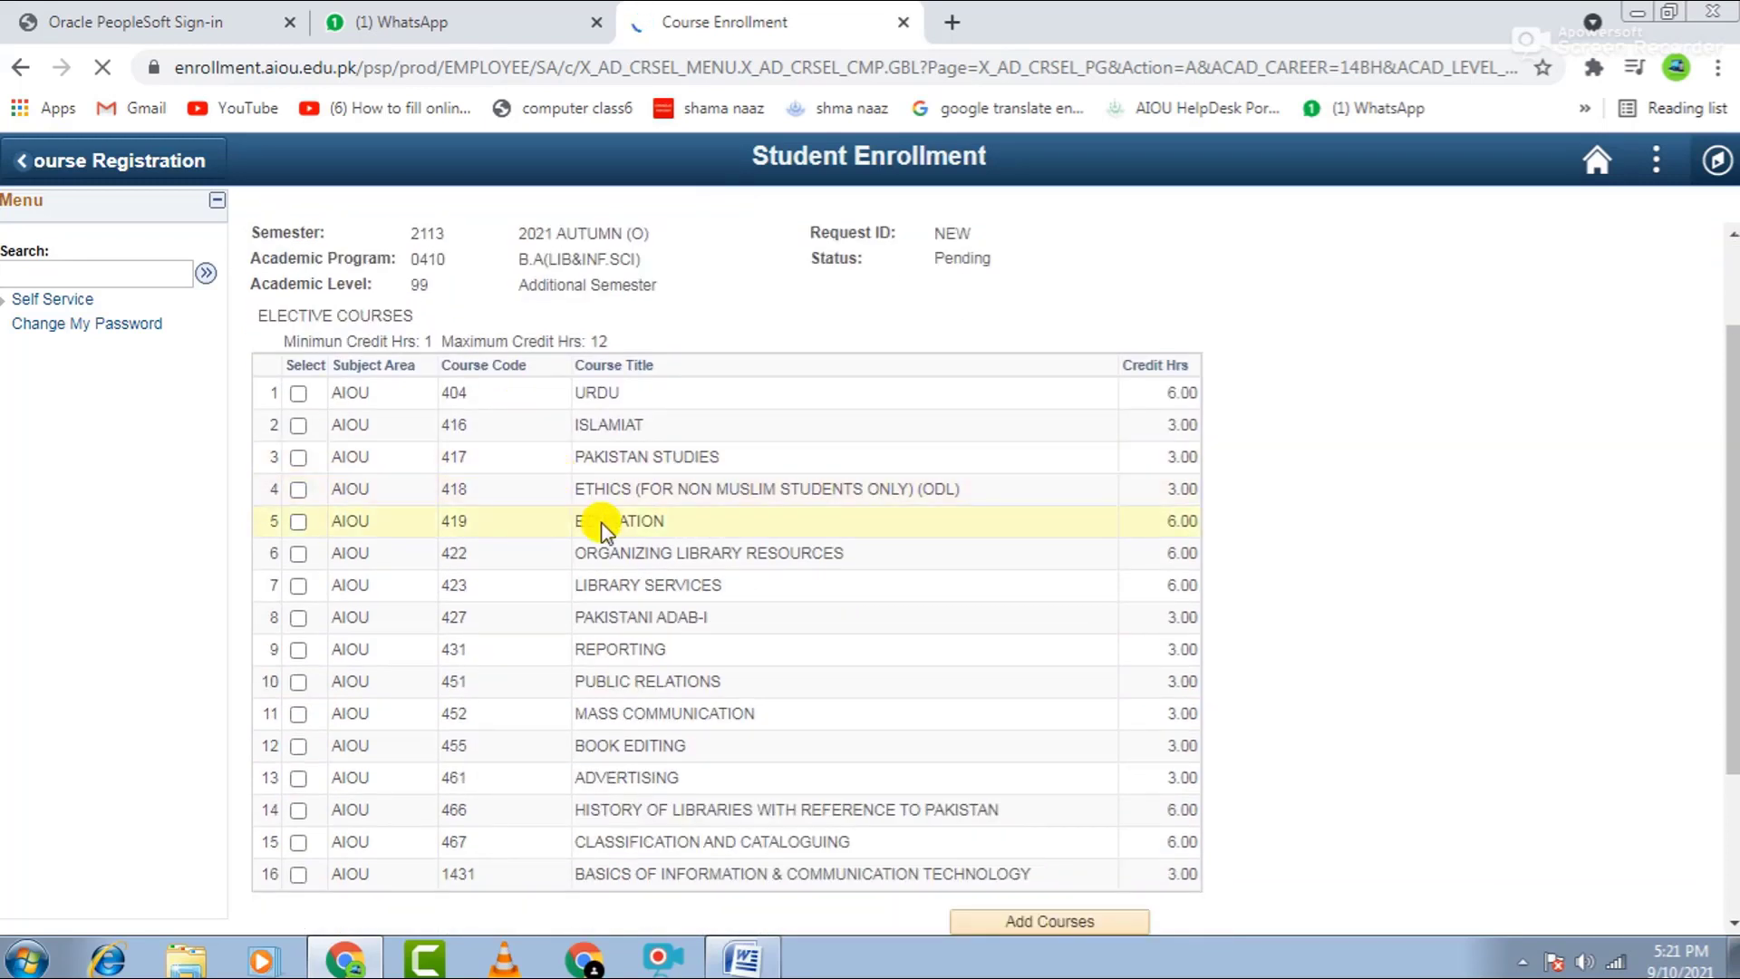
scroll(1015, 693, down, 3)
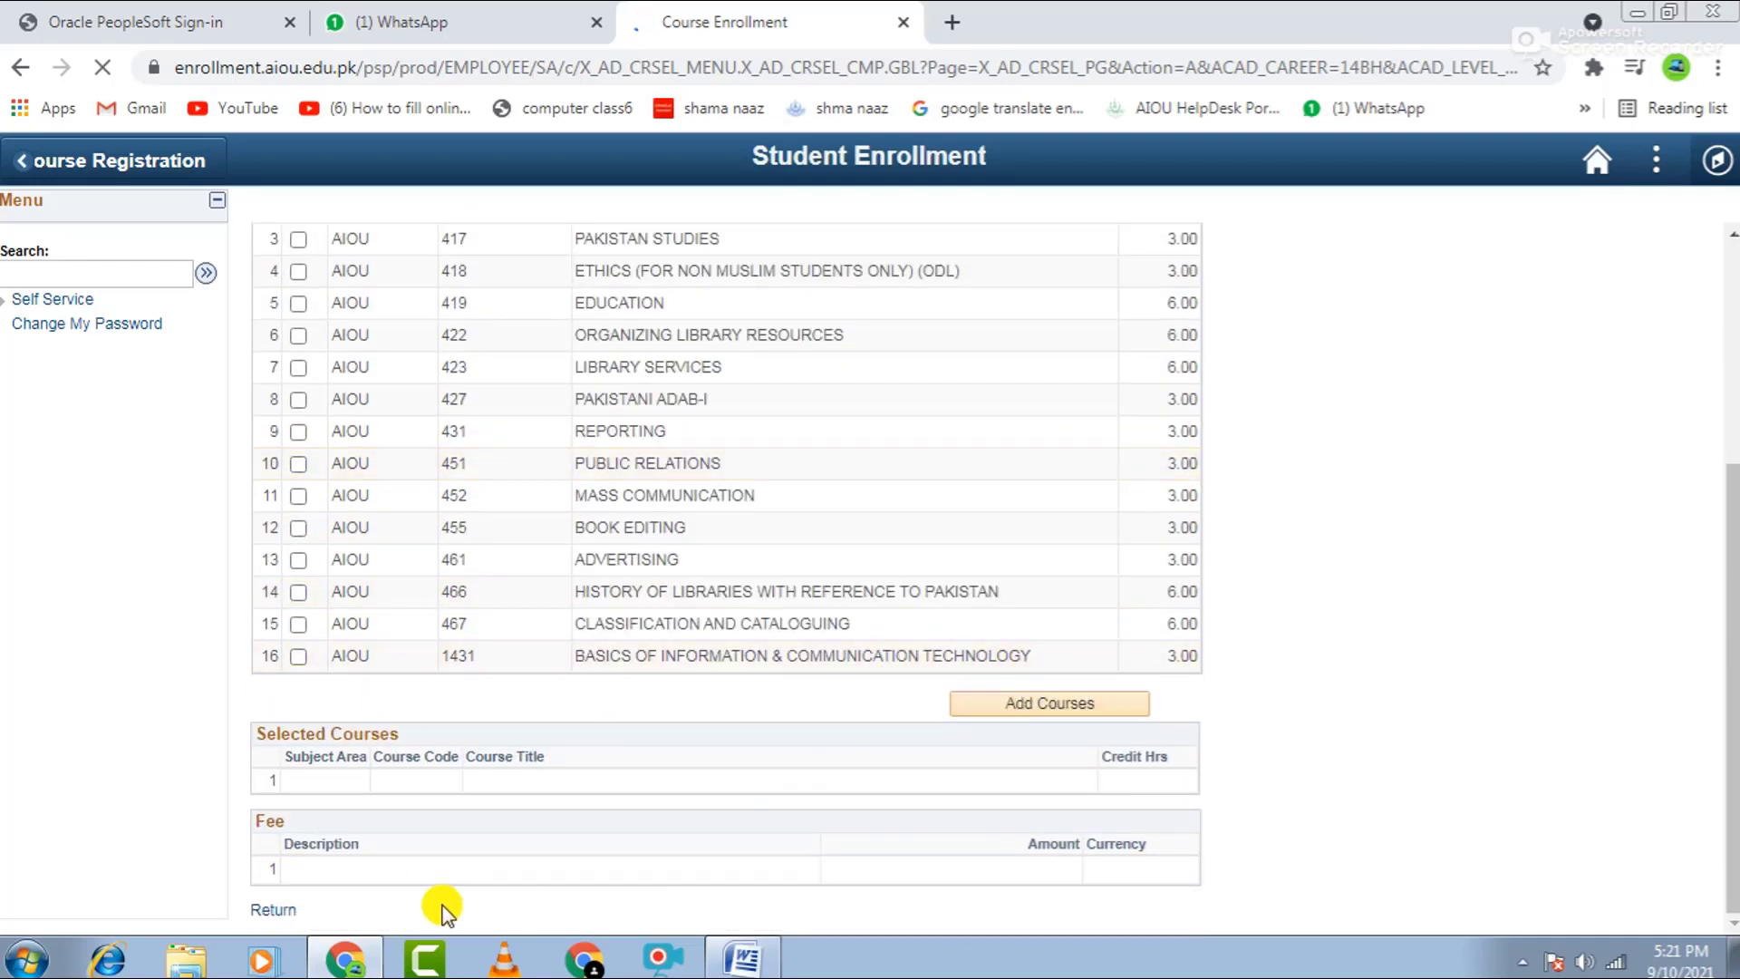
click(352, 966)
click(351, 966)
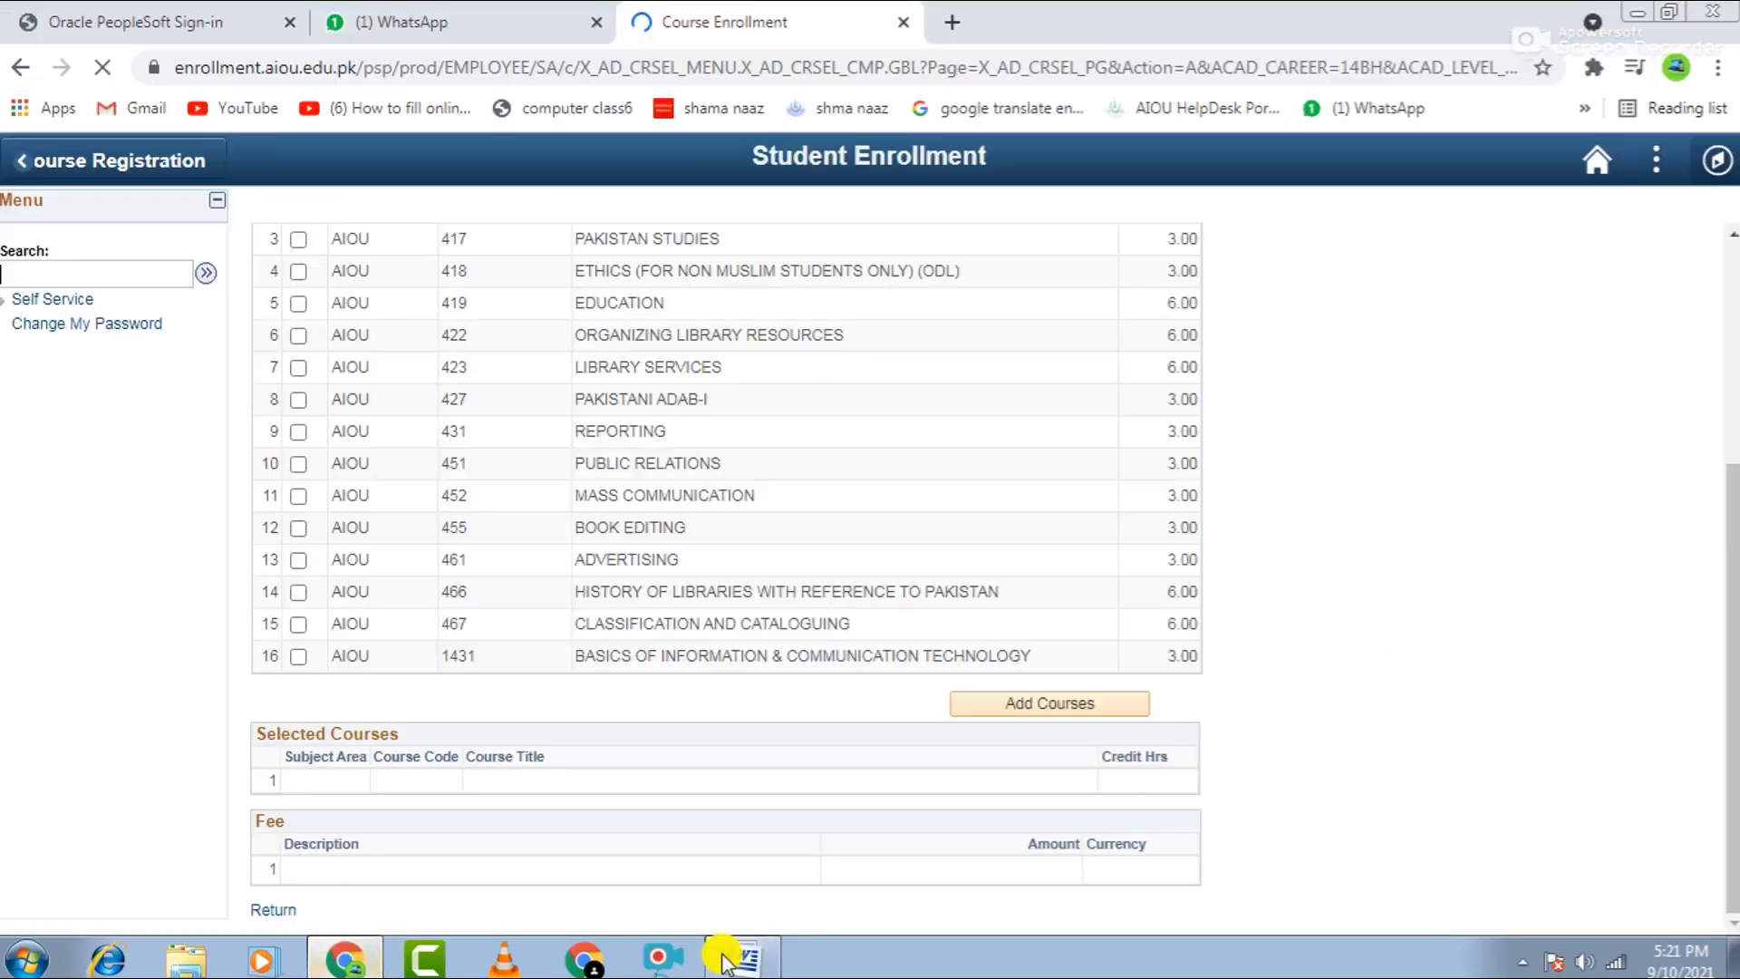
Switch to Word and replace the empty tenth item with the unnumbered line "Yours data is show".
click(745, 958)
click(628, 821)
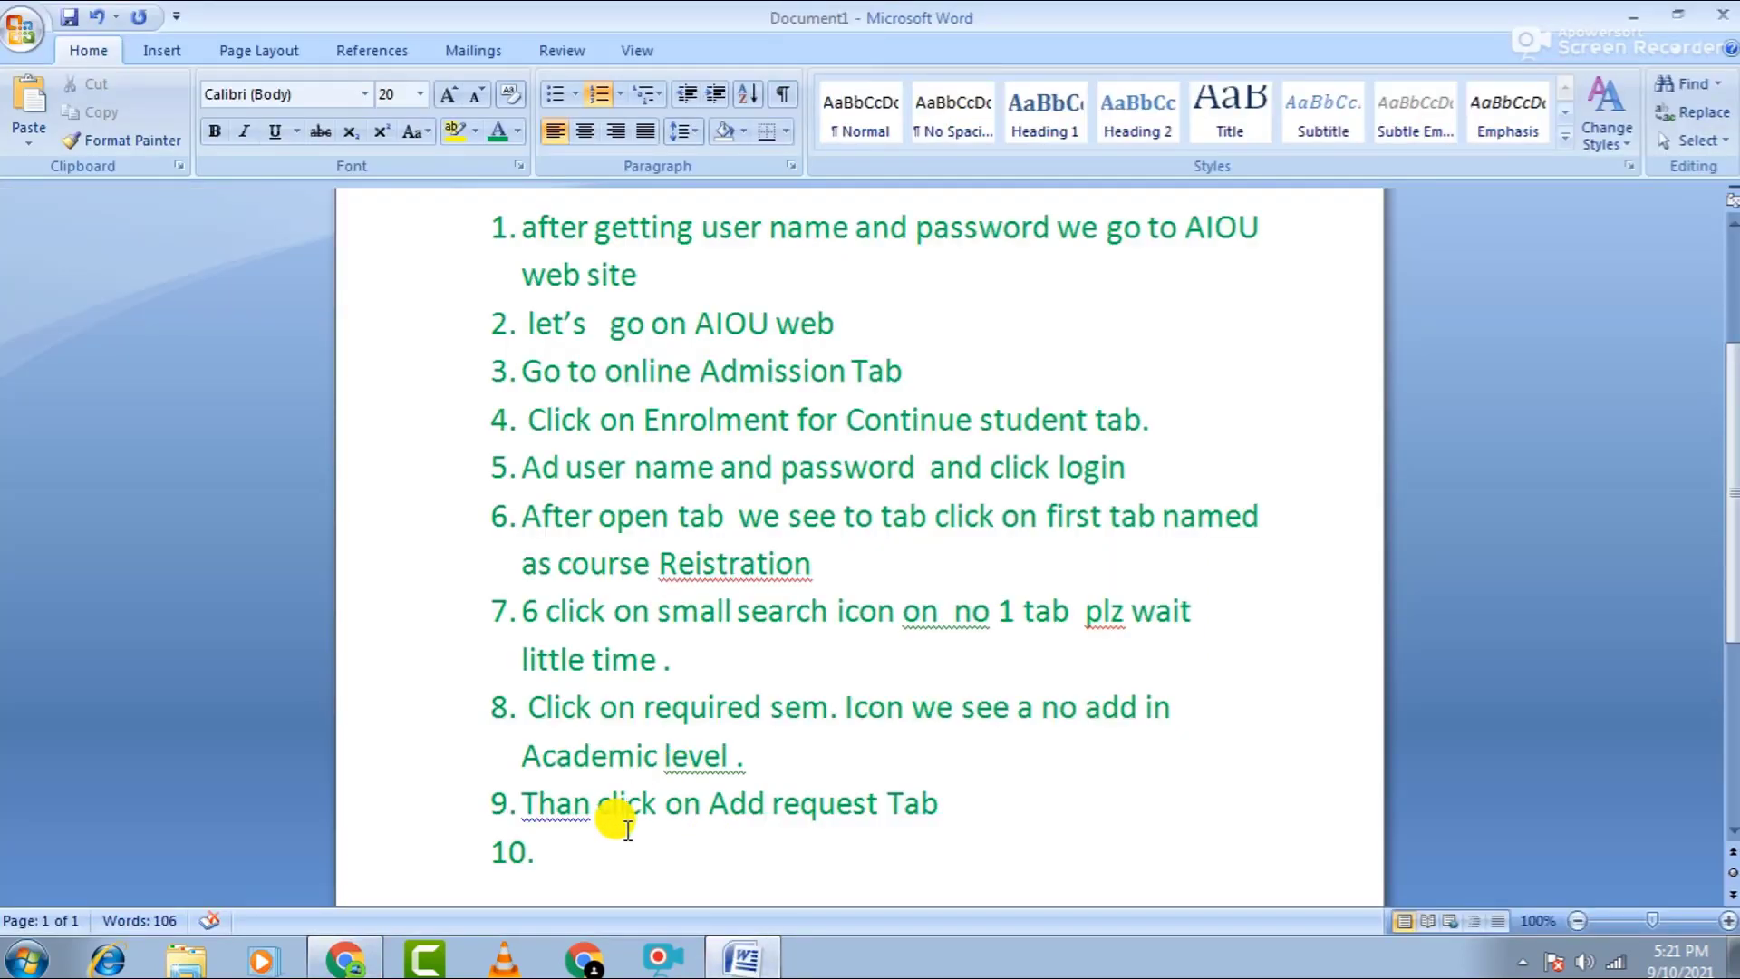
click(581, 857)
key(BackSpace)
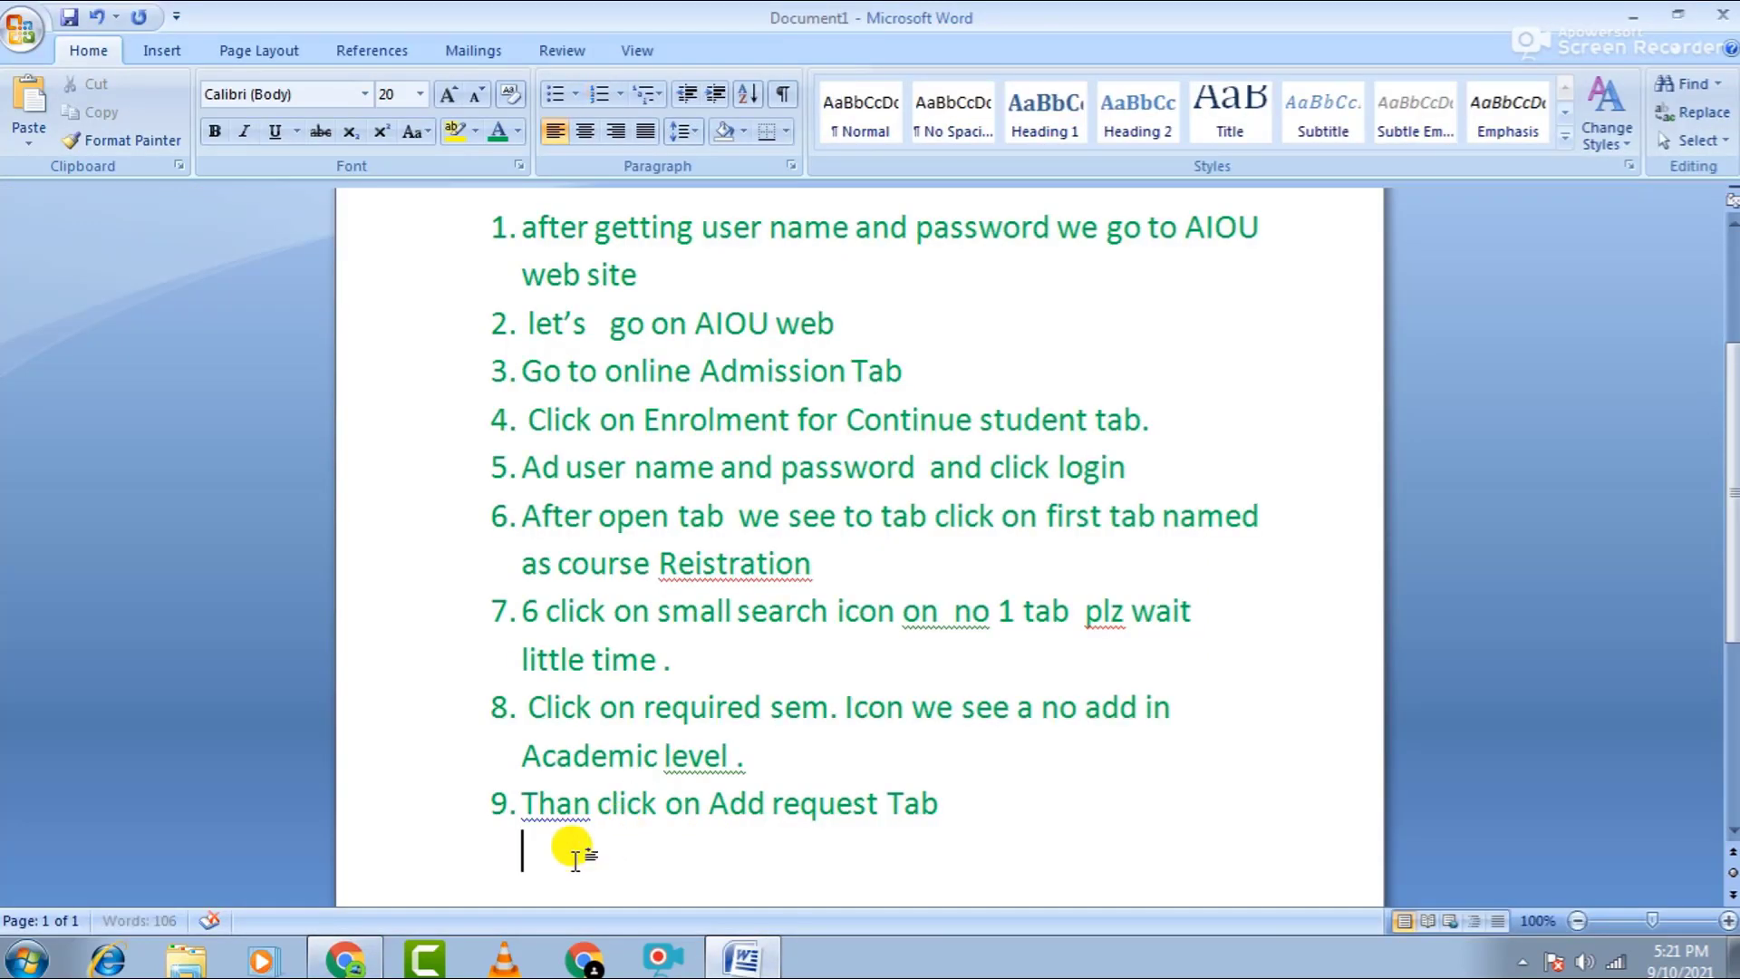
text(yours da)
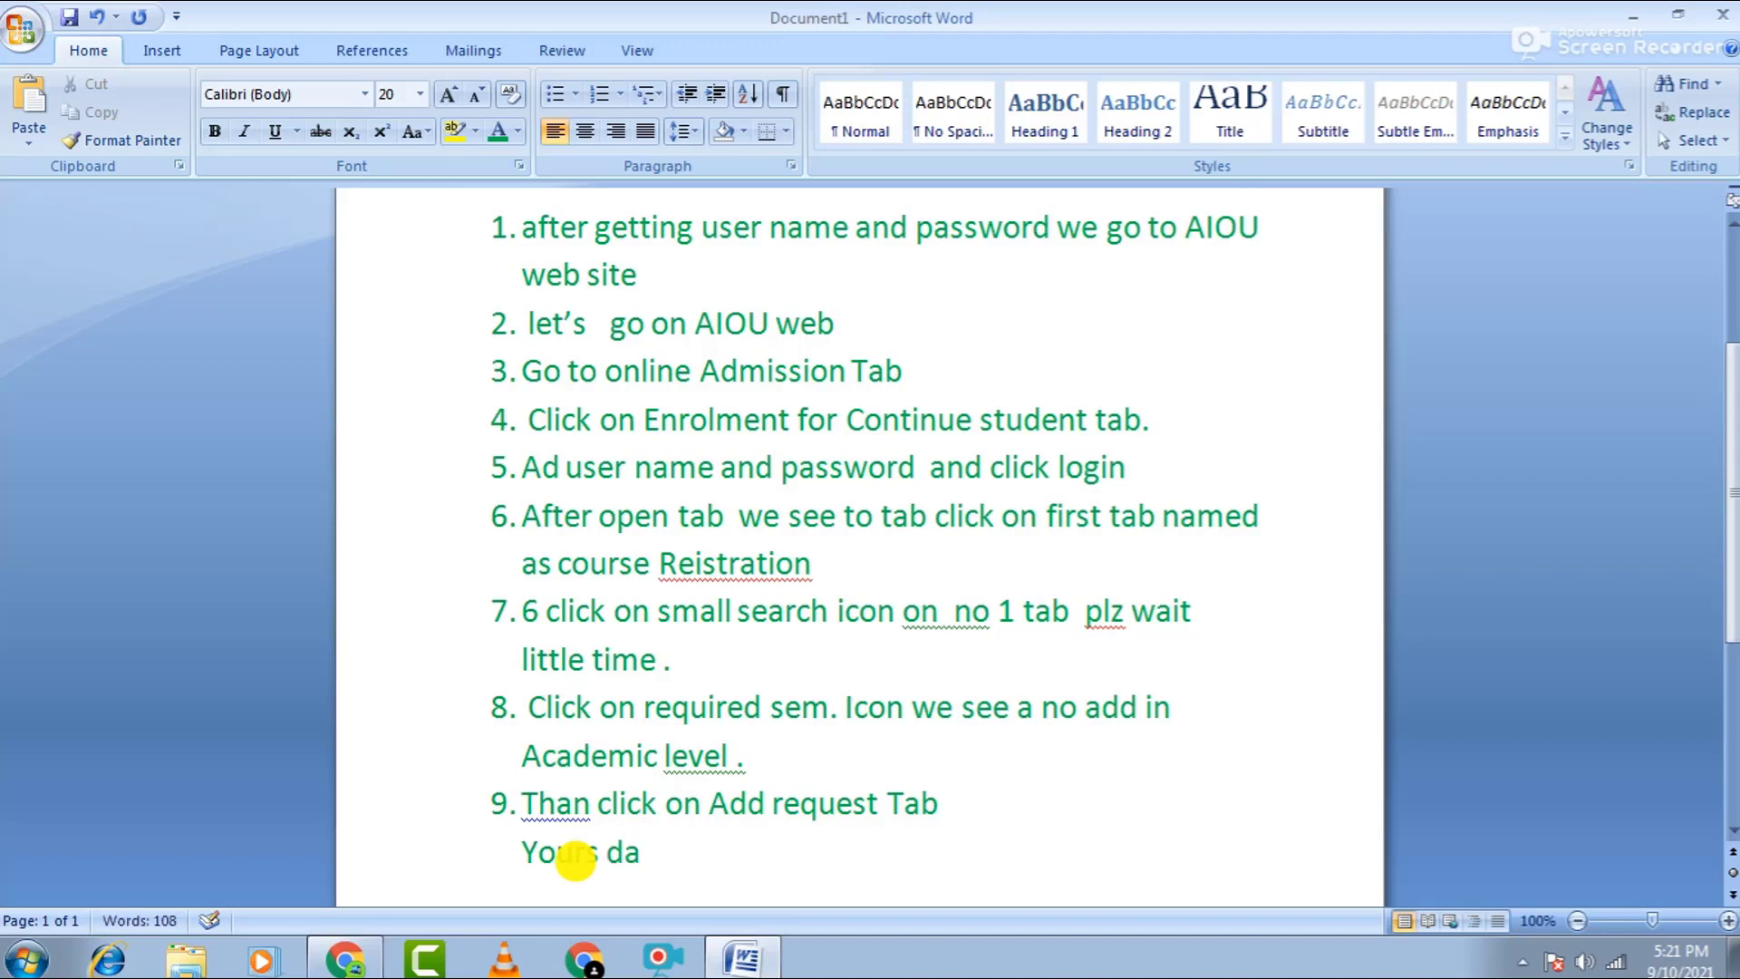
text(ta is)
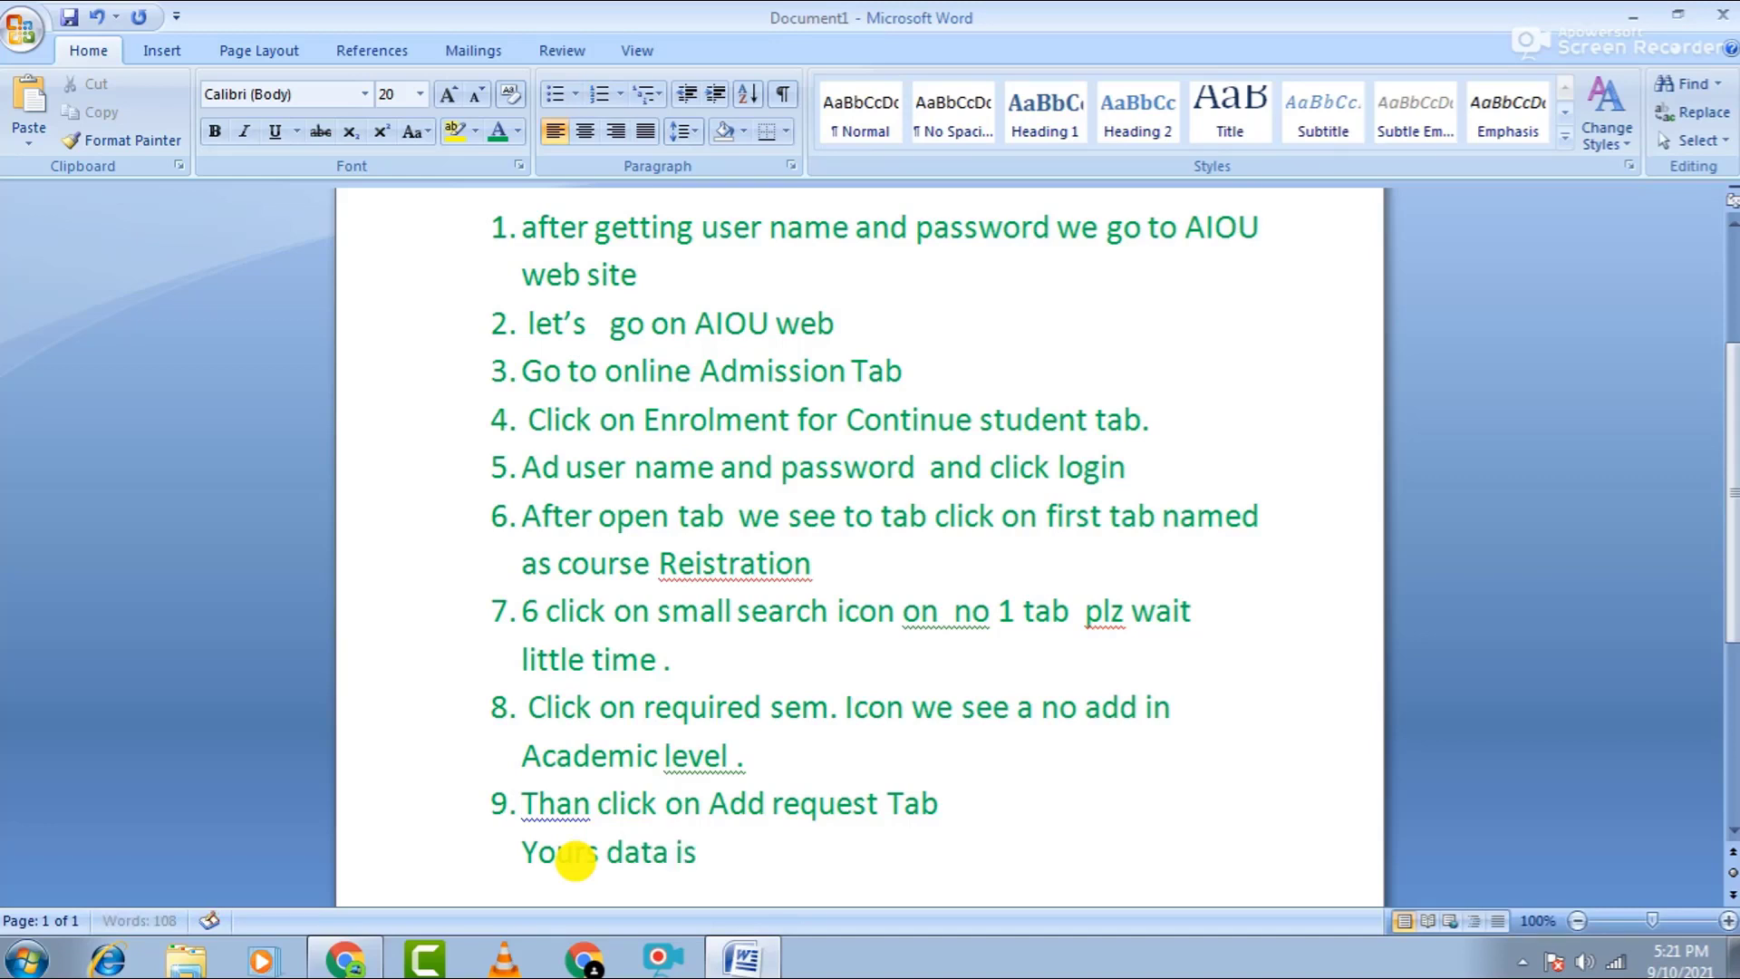
text( show)
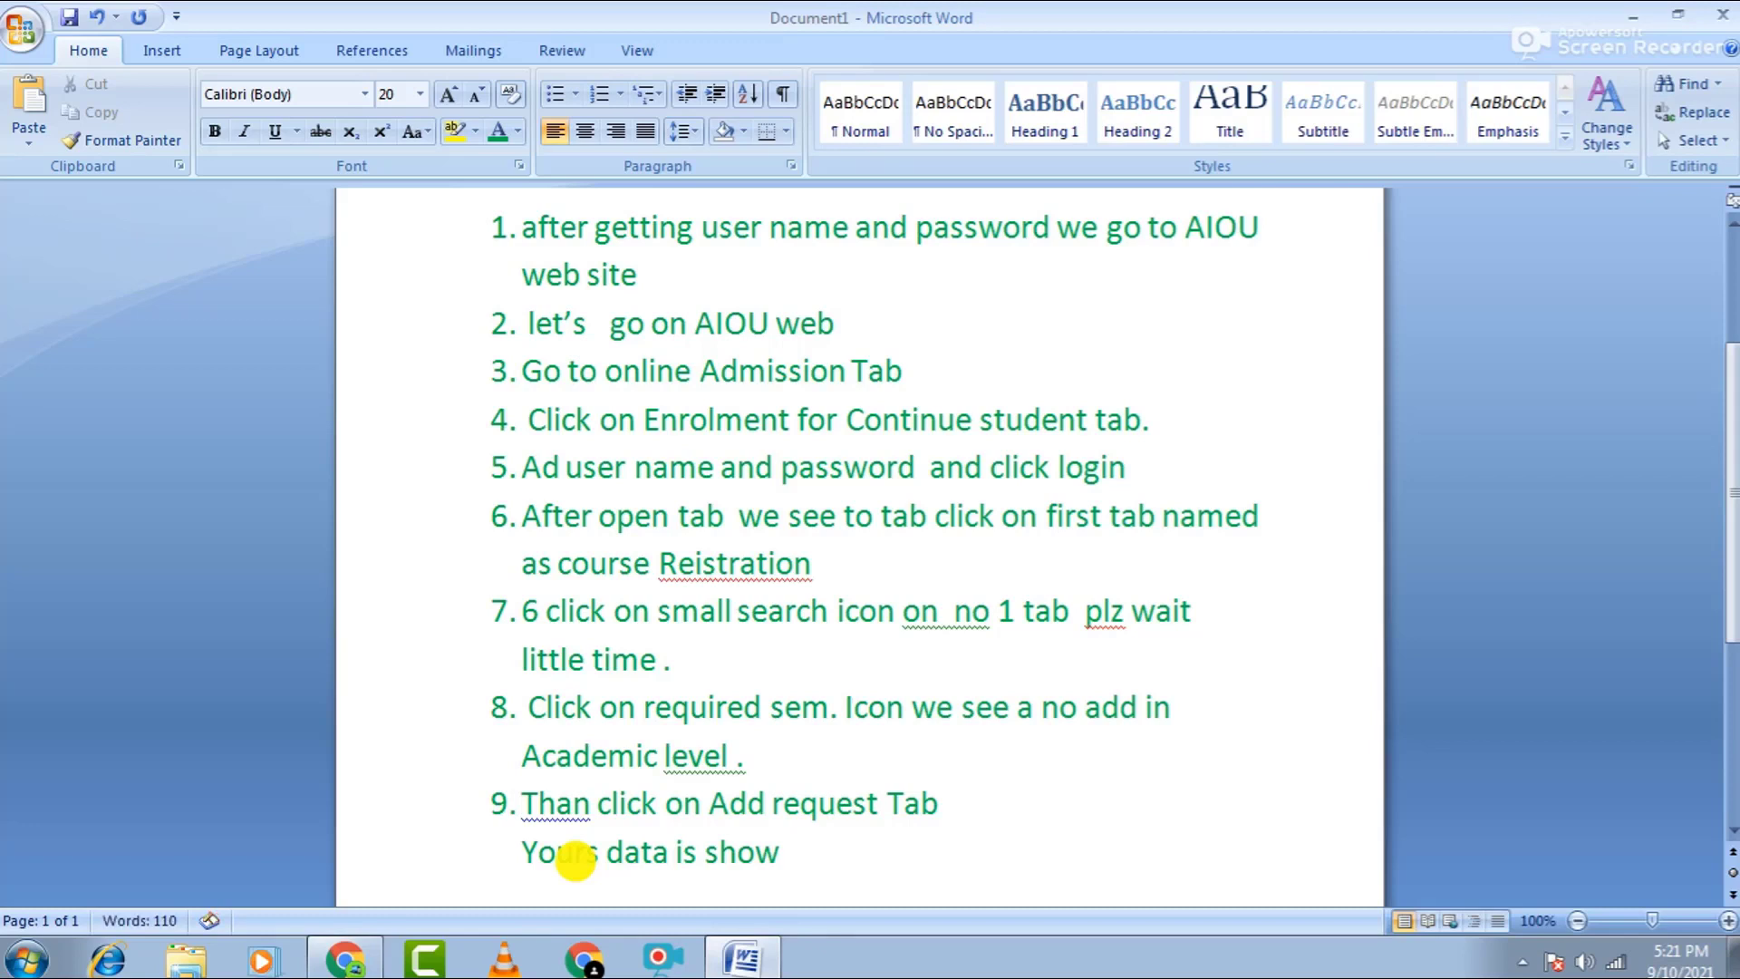
key(Return)
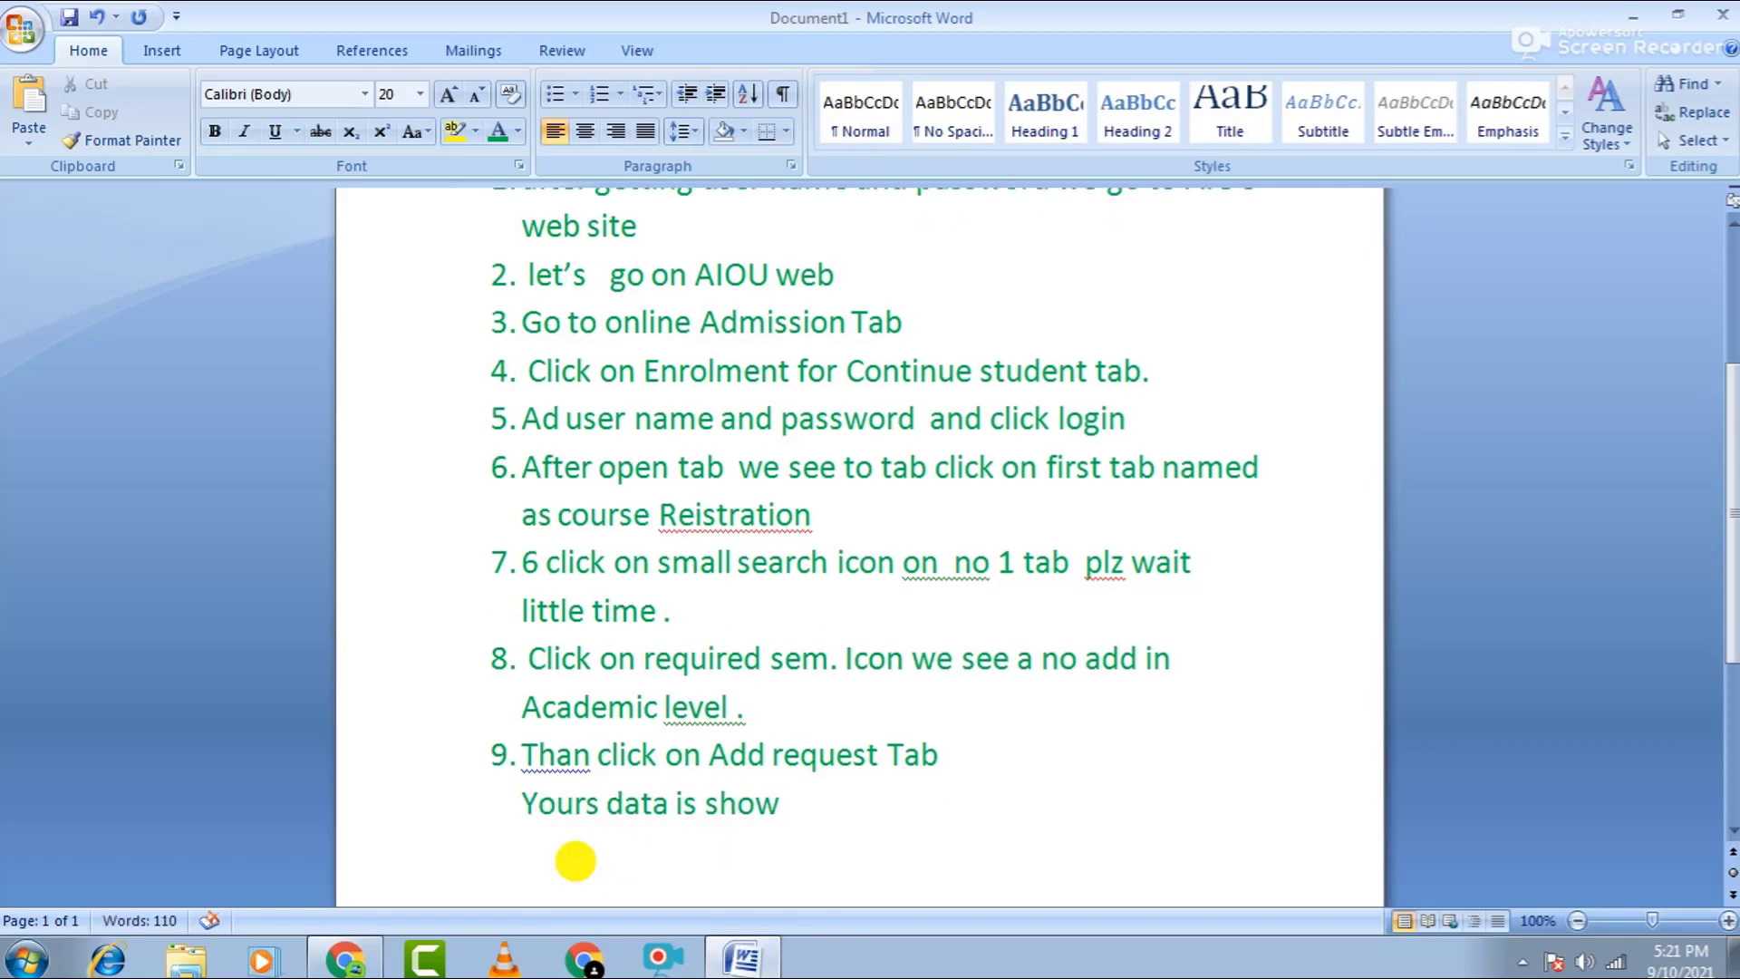
Write the line "Than slecket reuired Subject" below "Yours data is show".
text(Than slac)
text(k)
text(ket rw)
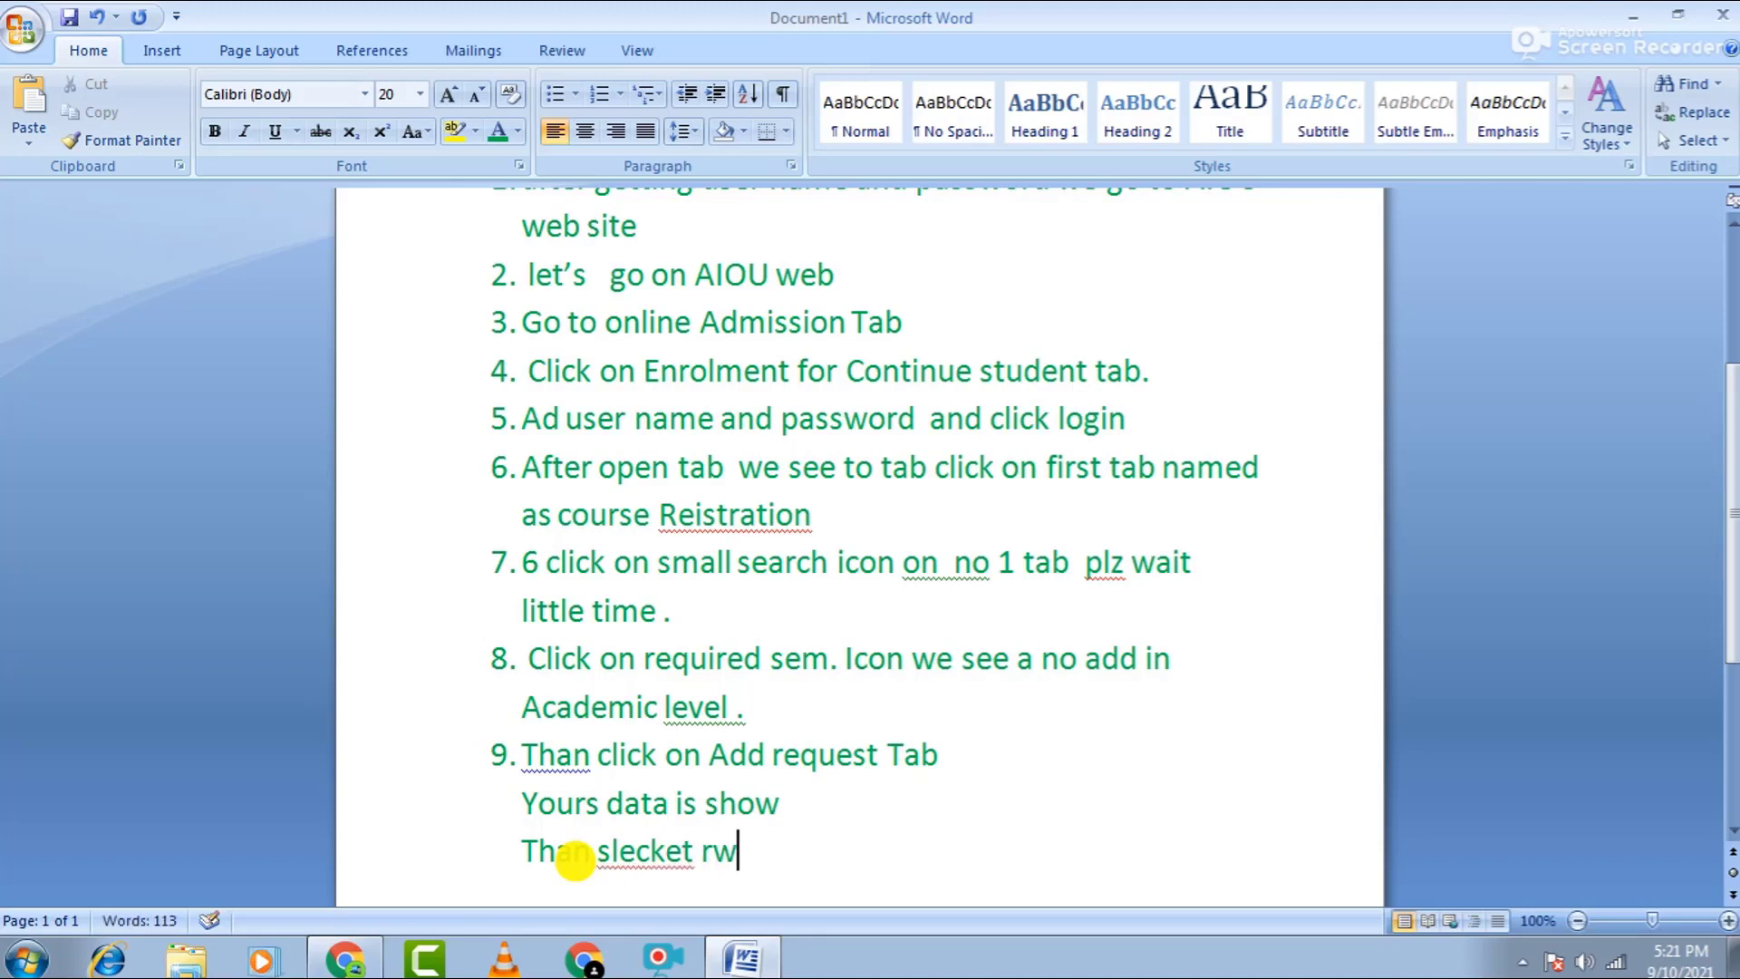
key(BackSpace)
text(euired )
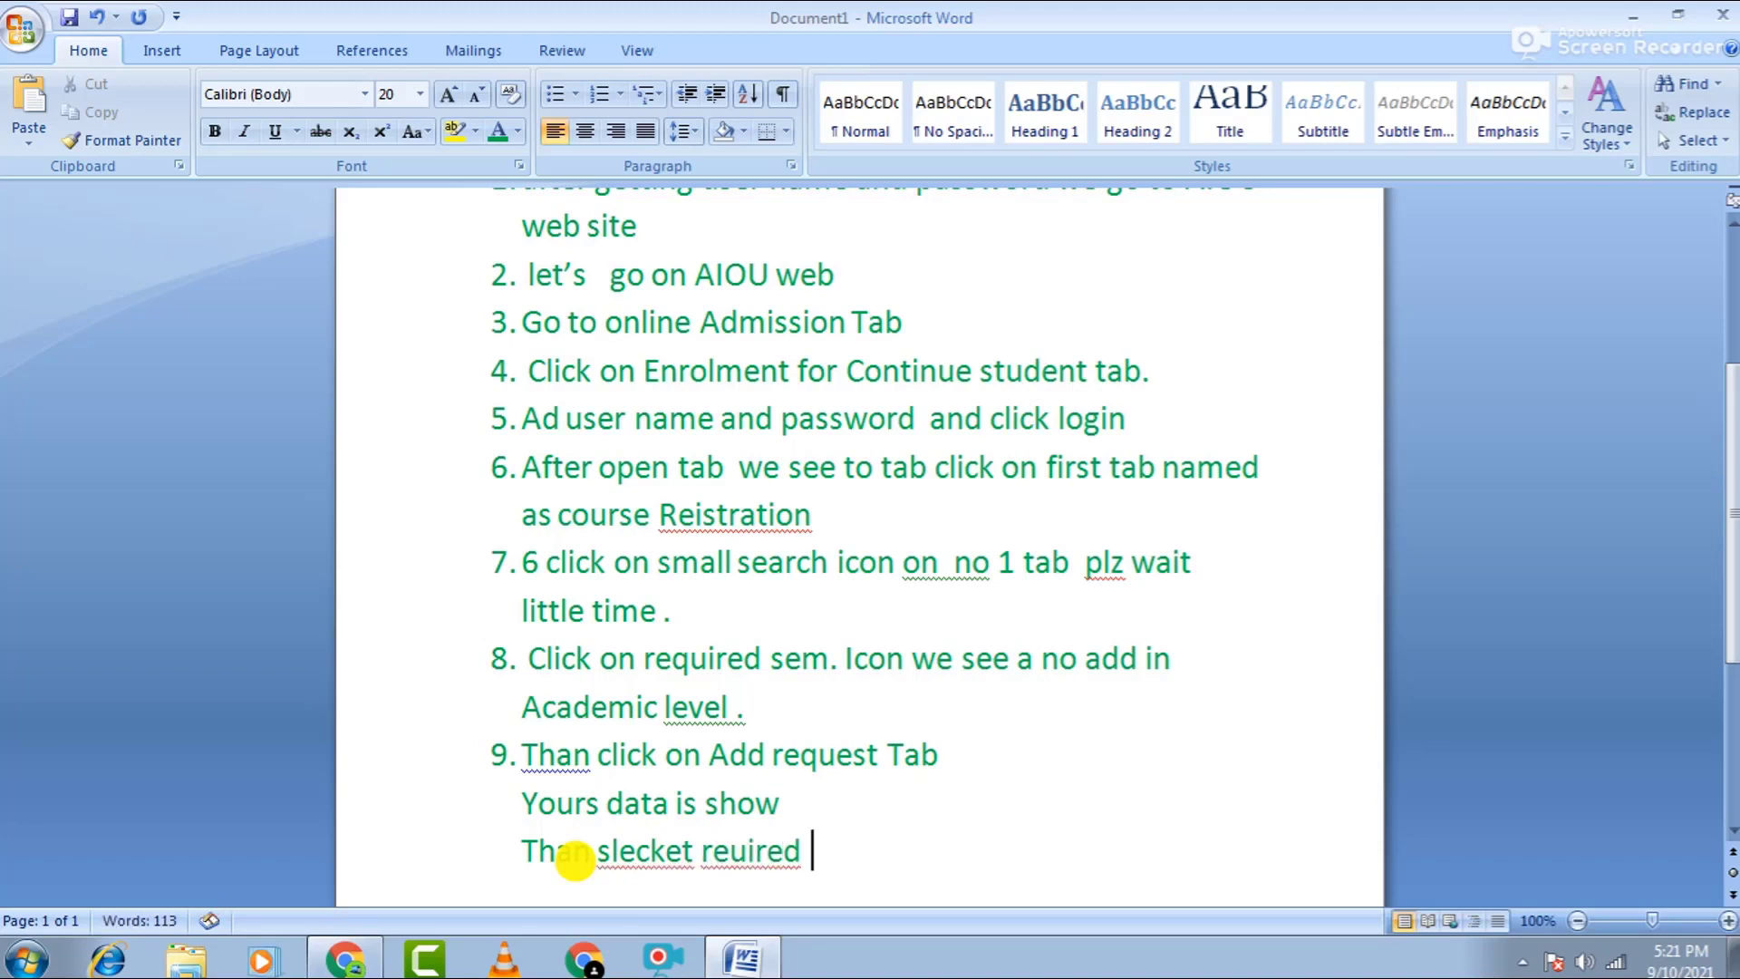
text(S)
text(u)
text(bj)
text(ect)
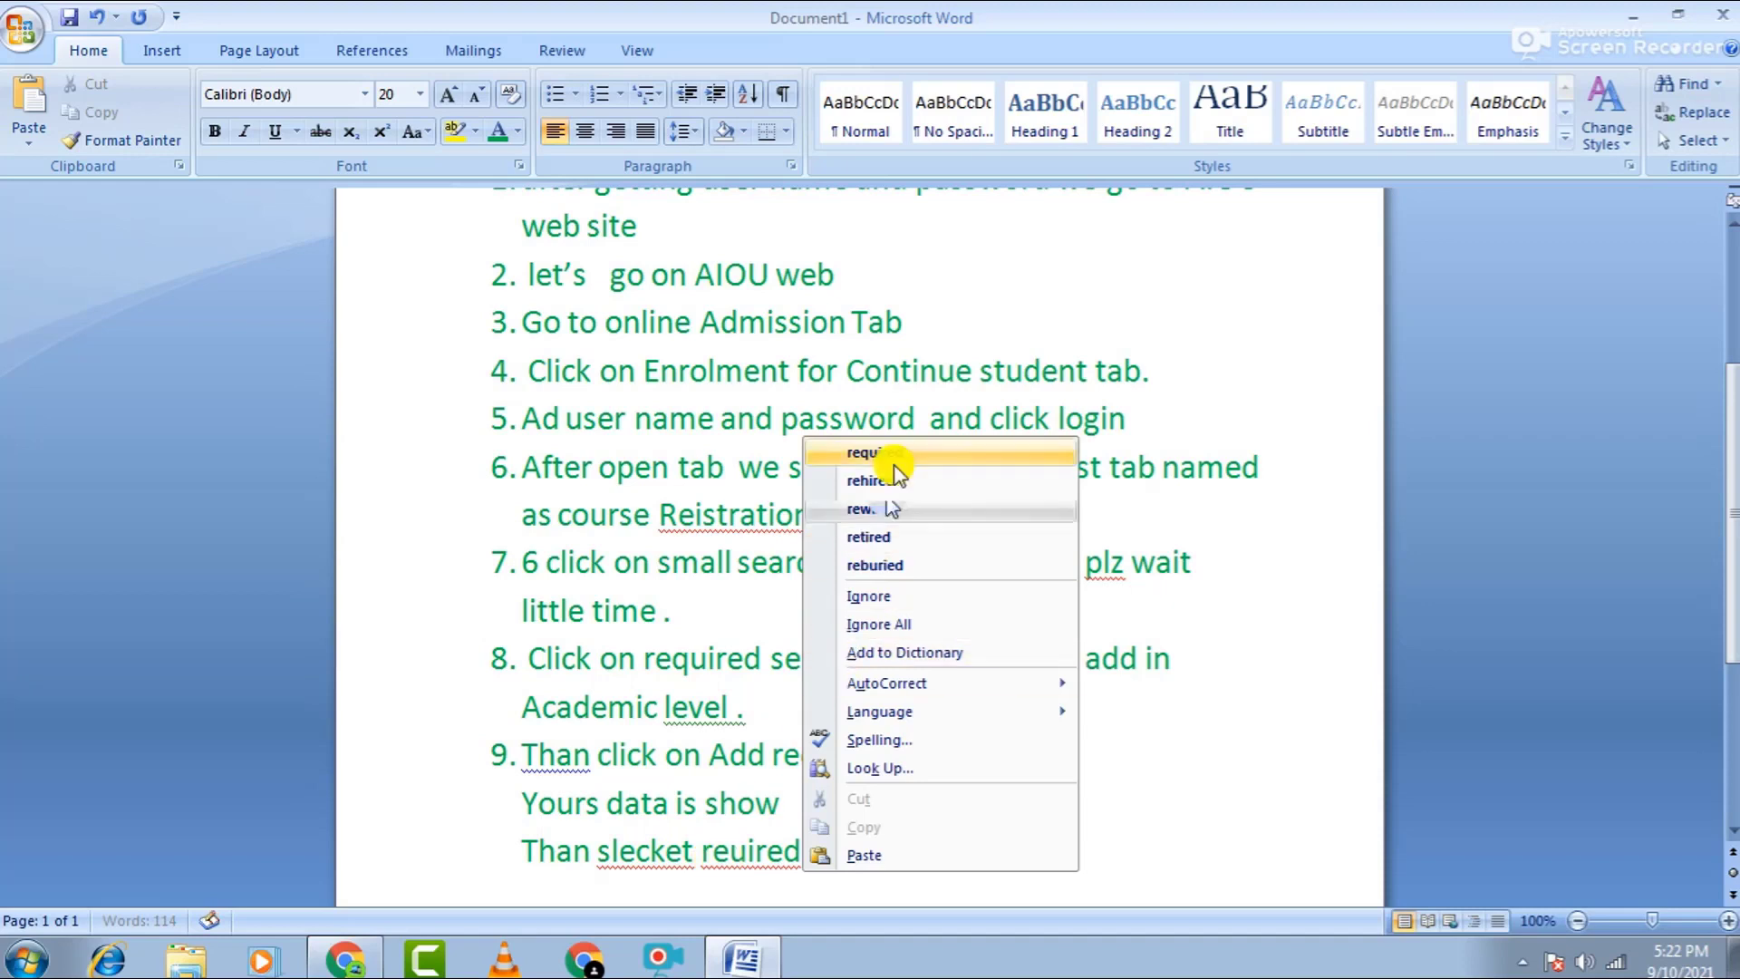
Correct the two misspelled words in the last line to "required" and "select".
click(904, 449)
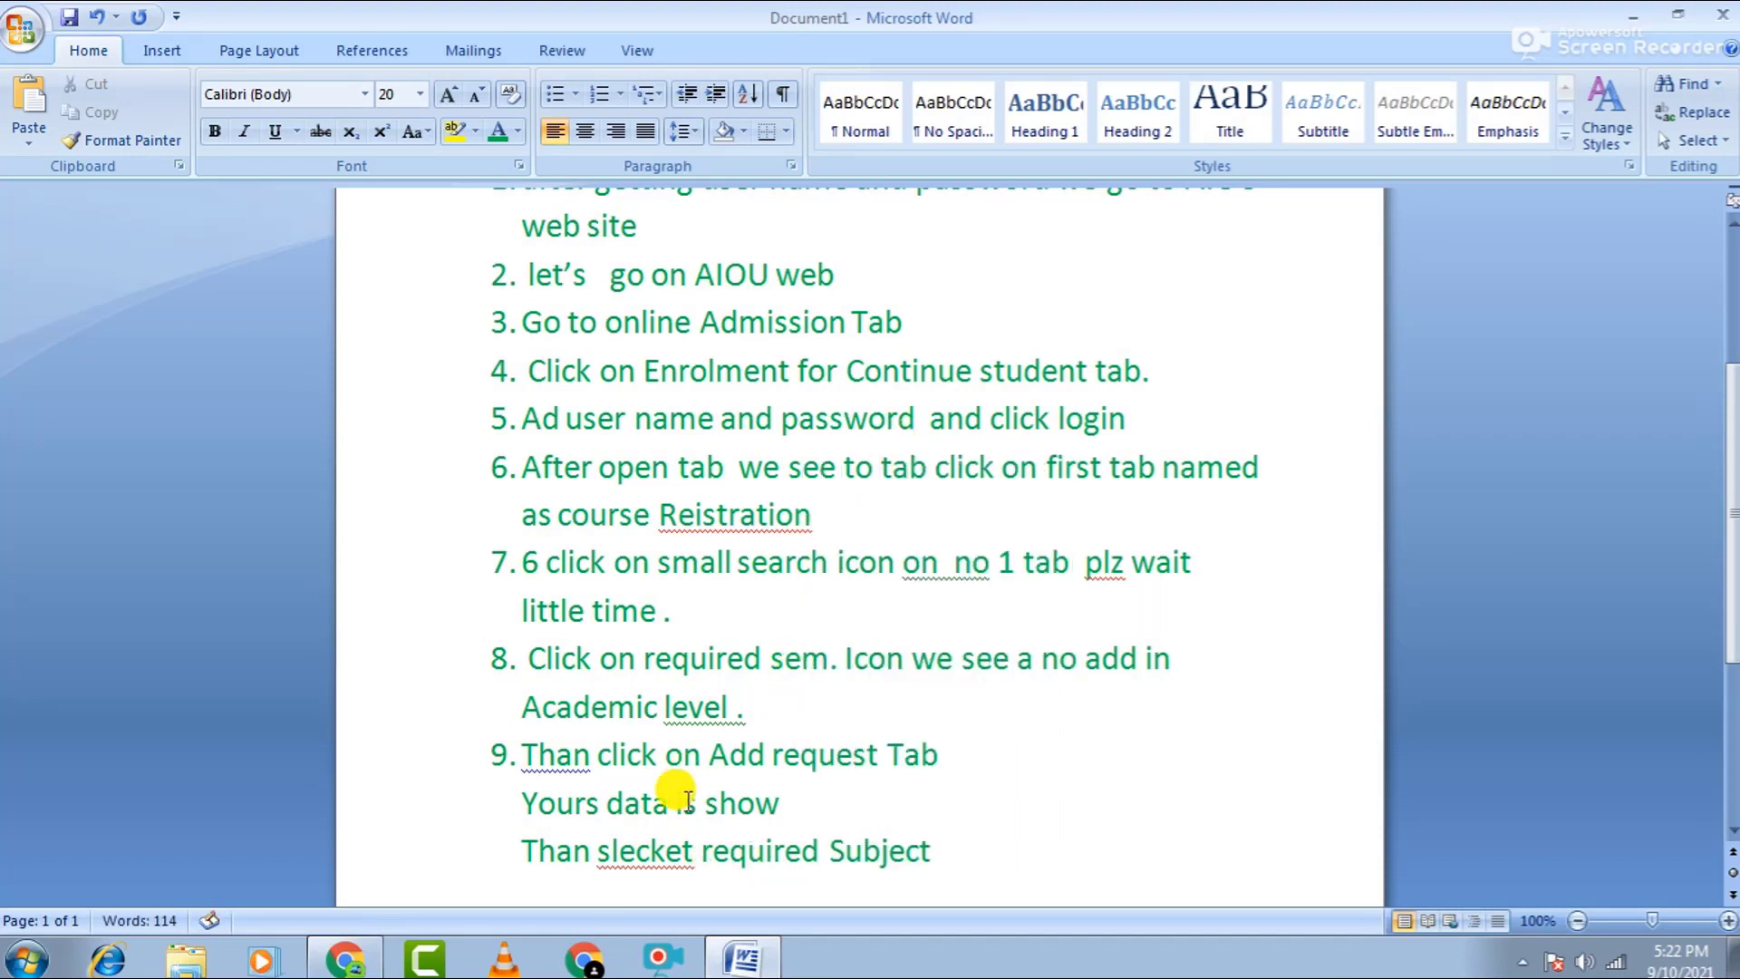
right_click(657, 843)
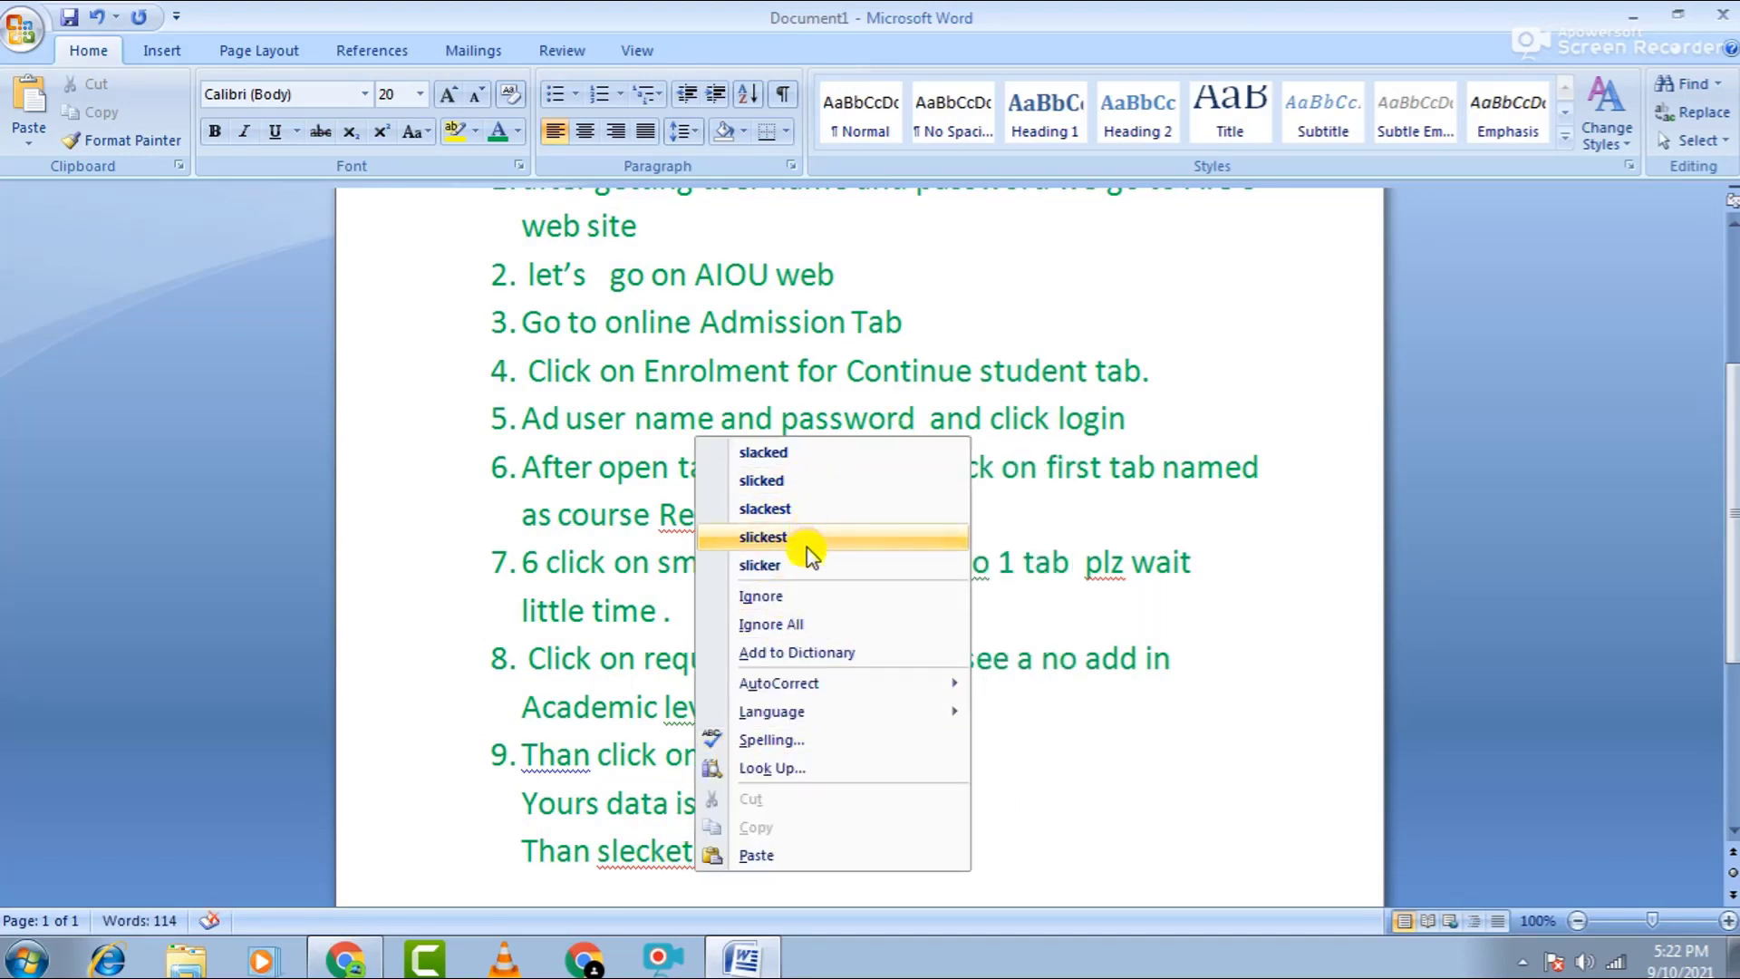
click(1117, 787)
drag(690, 843, 623, 848)
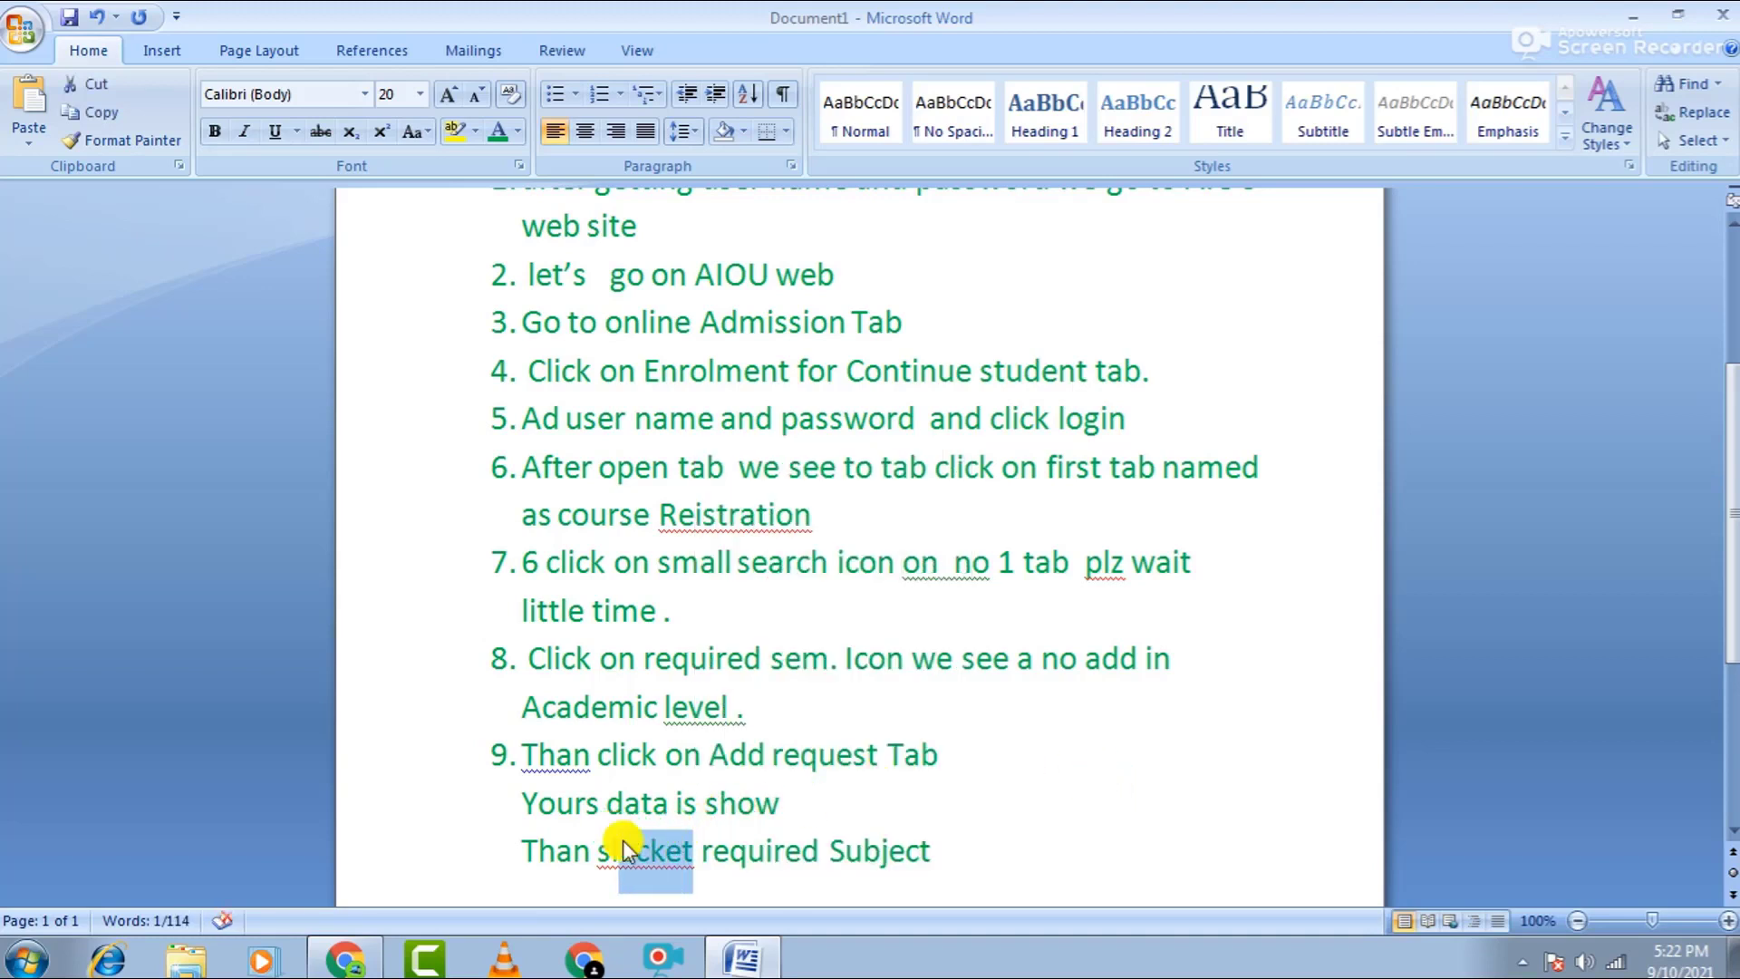
text(ec)
key(BackSpace)
key(BackSpace)
key(BackSpace)
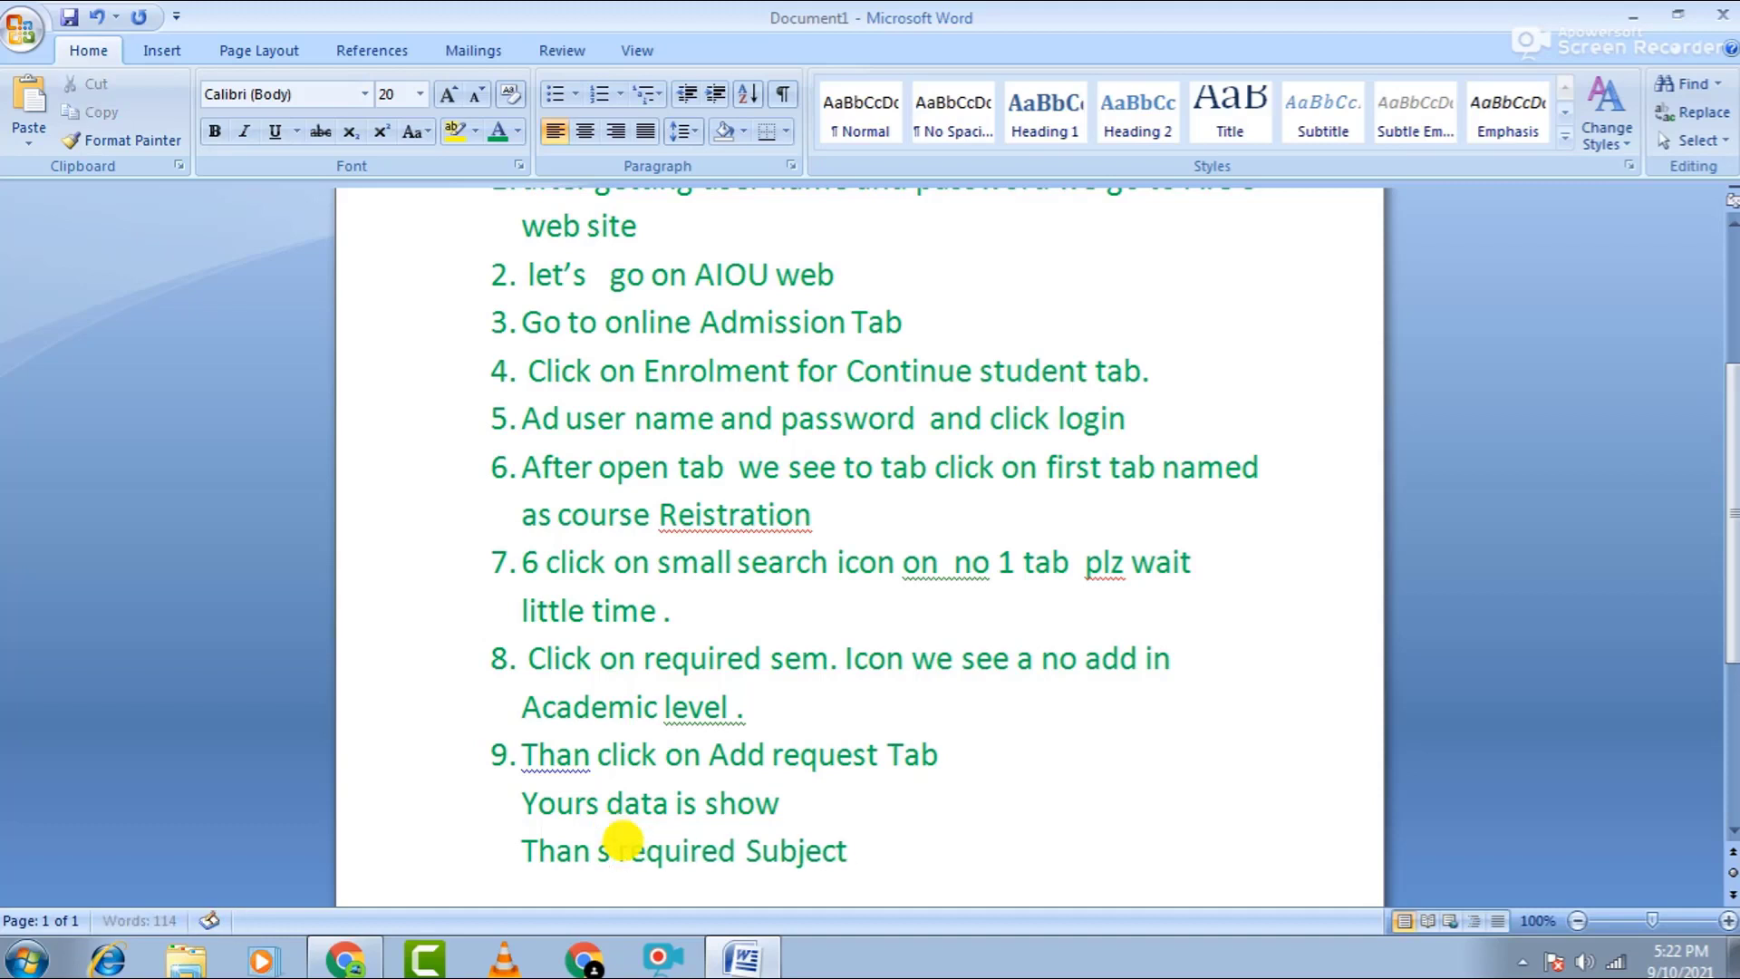
text(elcet)
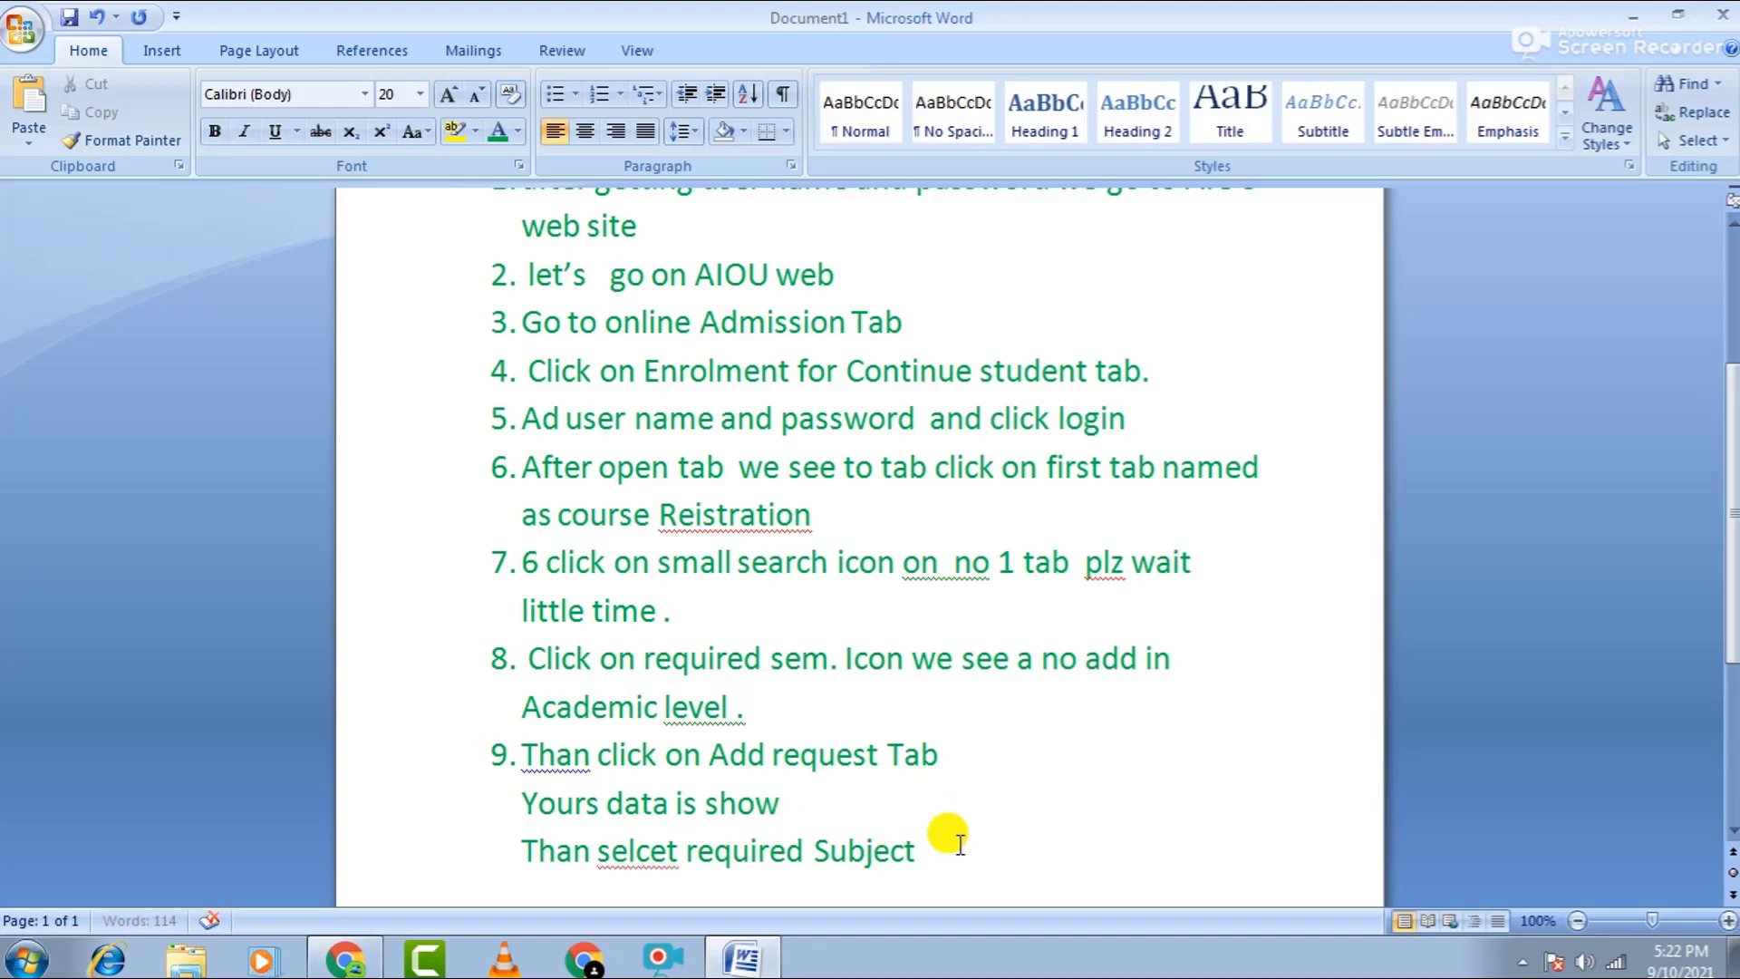
right_click(675, 862)
click(742, 565)
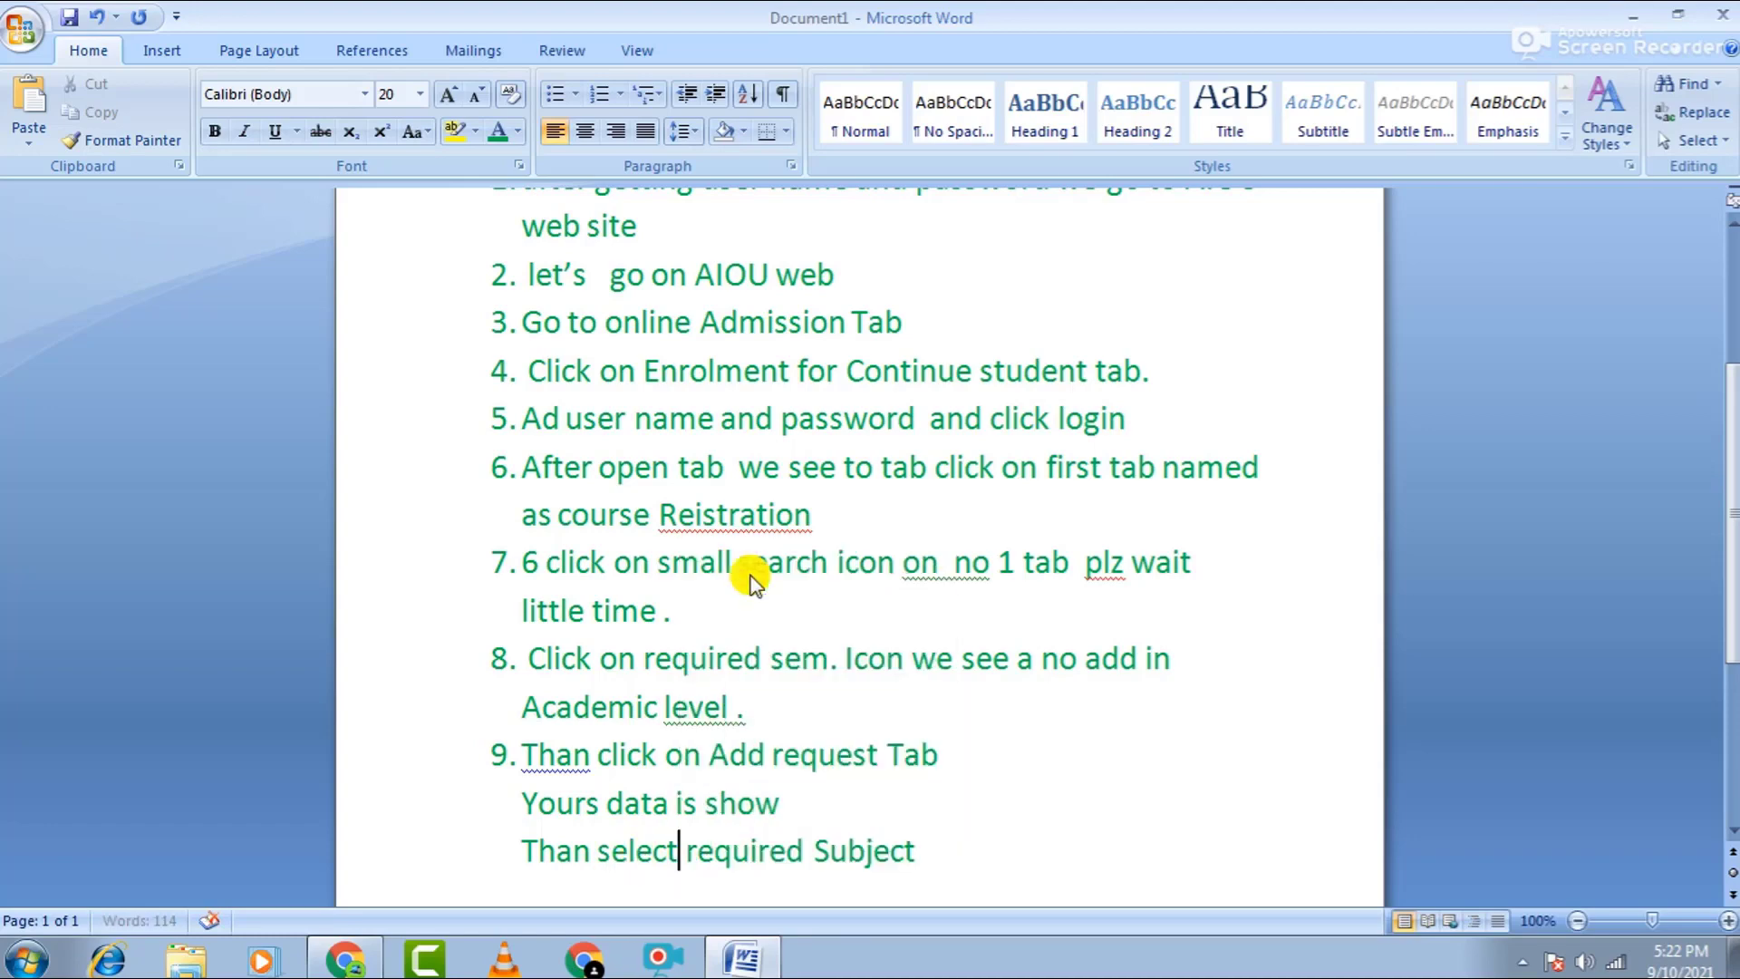
Switch to Chrome and select course 451 PUBLIC RELATIONS in the elective courses list.
click(358, 958)
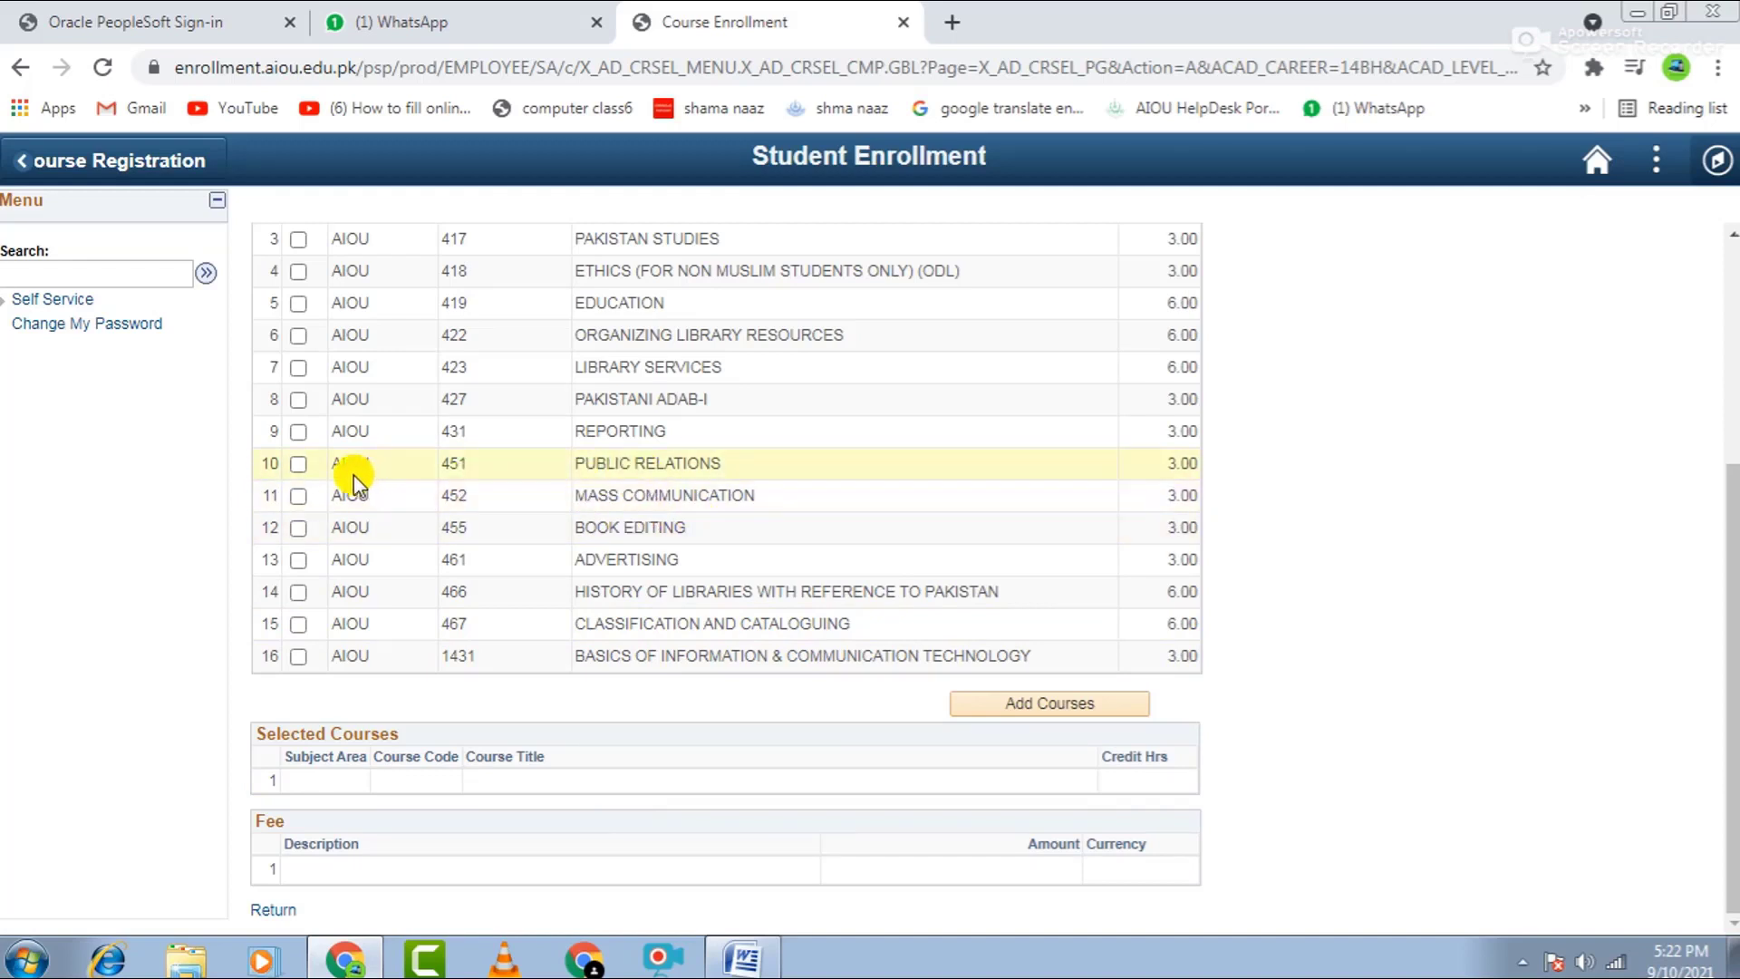
click(299, 464)
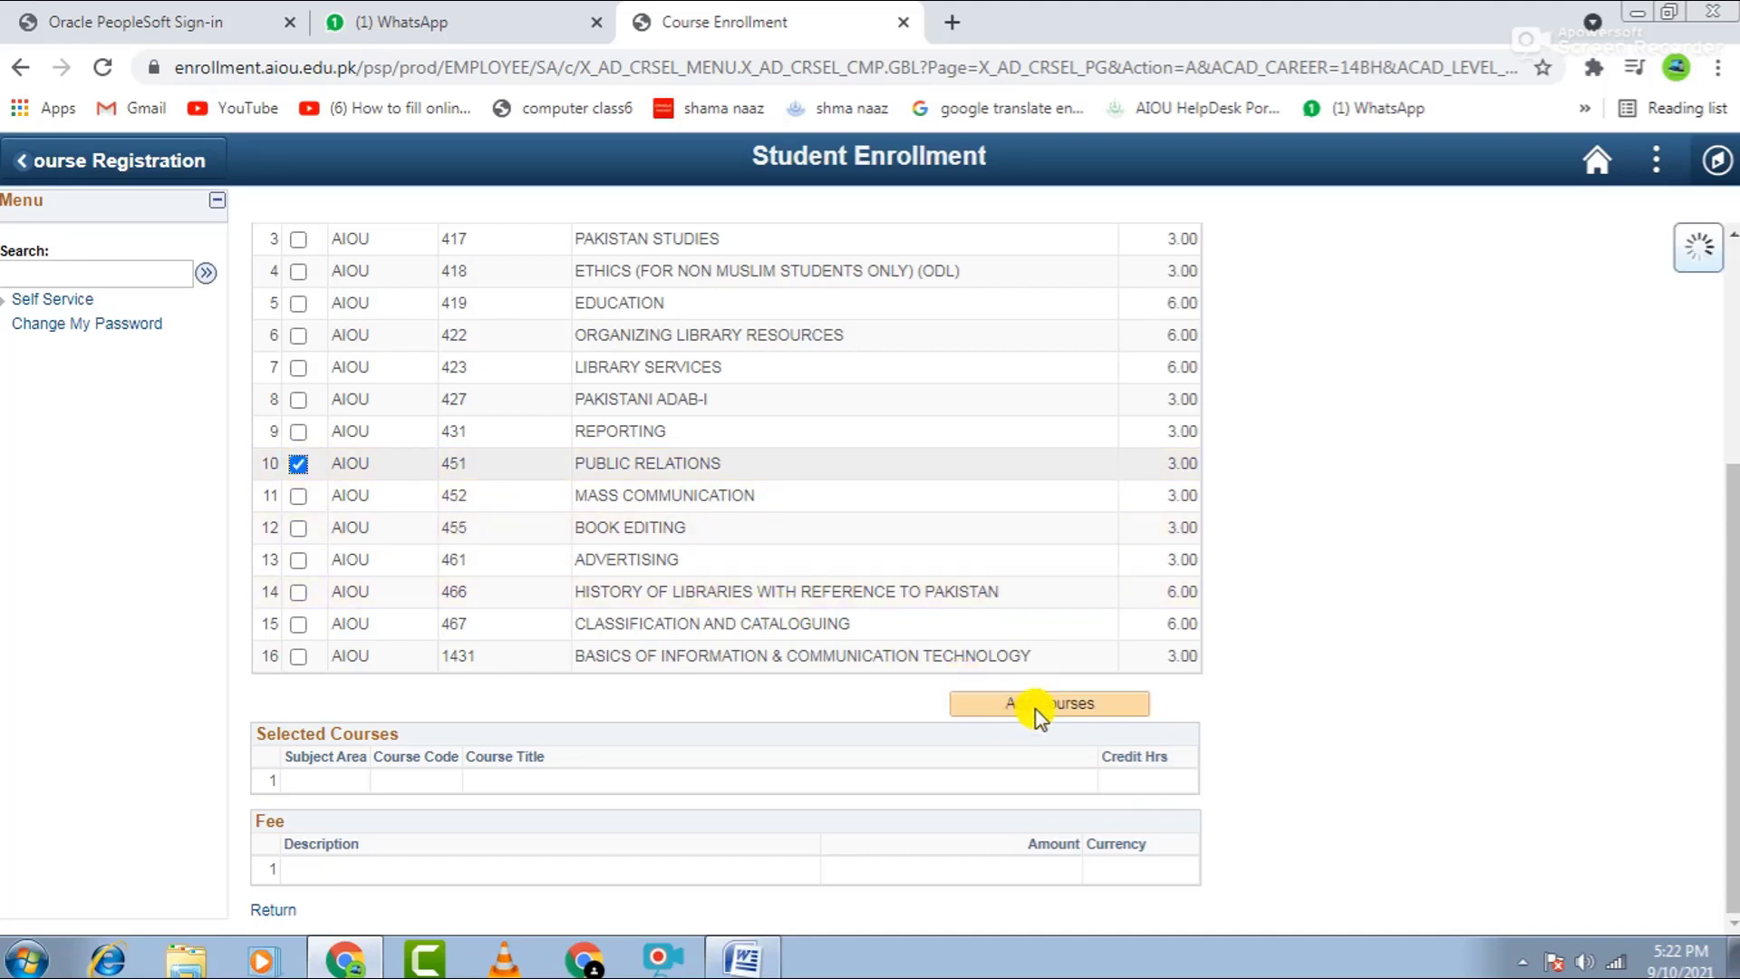
Switch to Word and extend the last line after "Subject" with "than add course .".
click(744, 958)
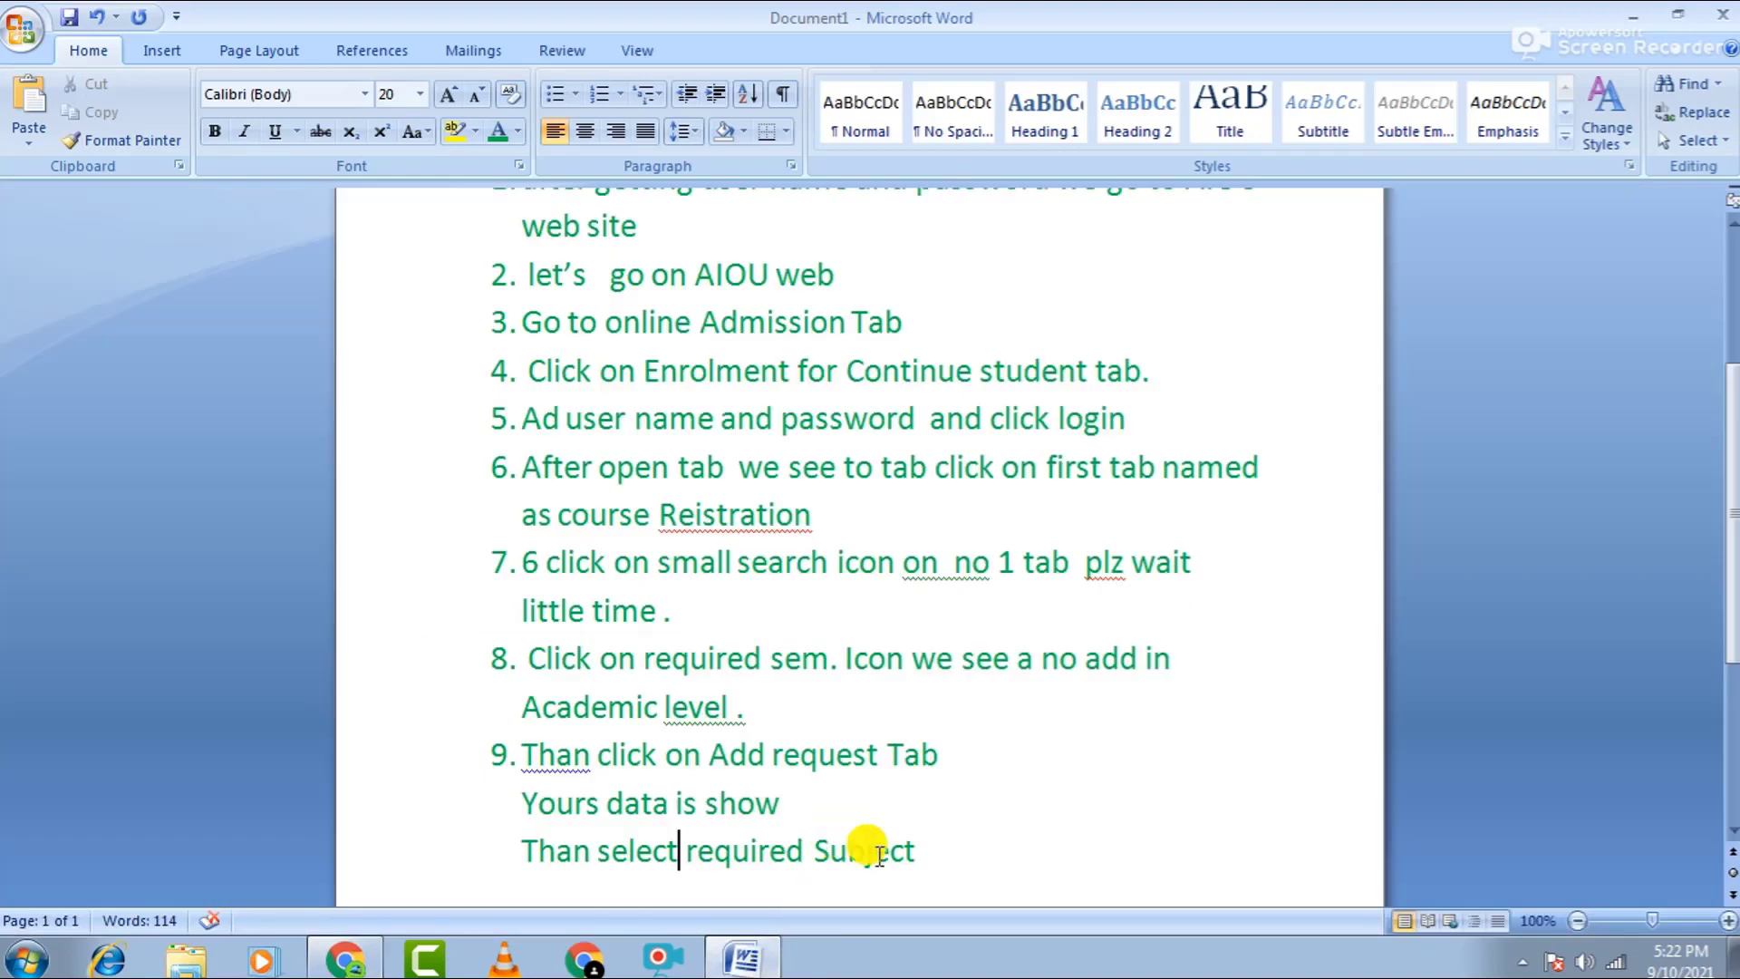
click(947, 861)
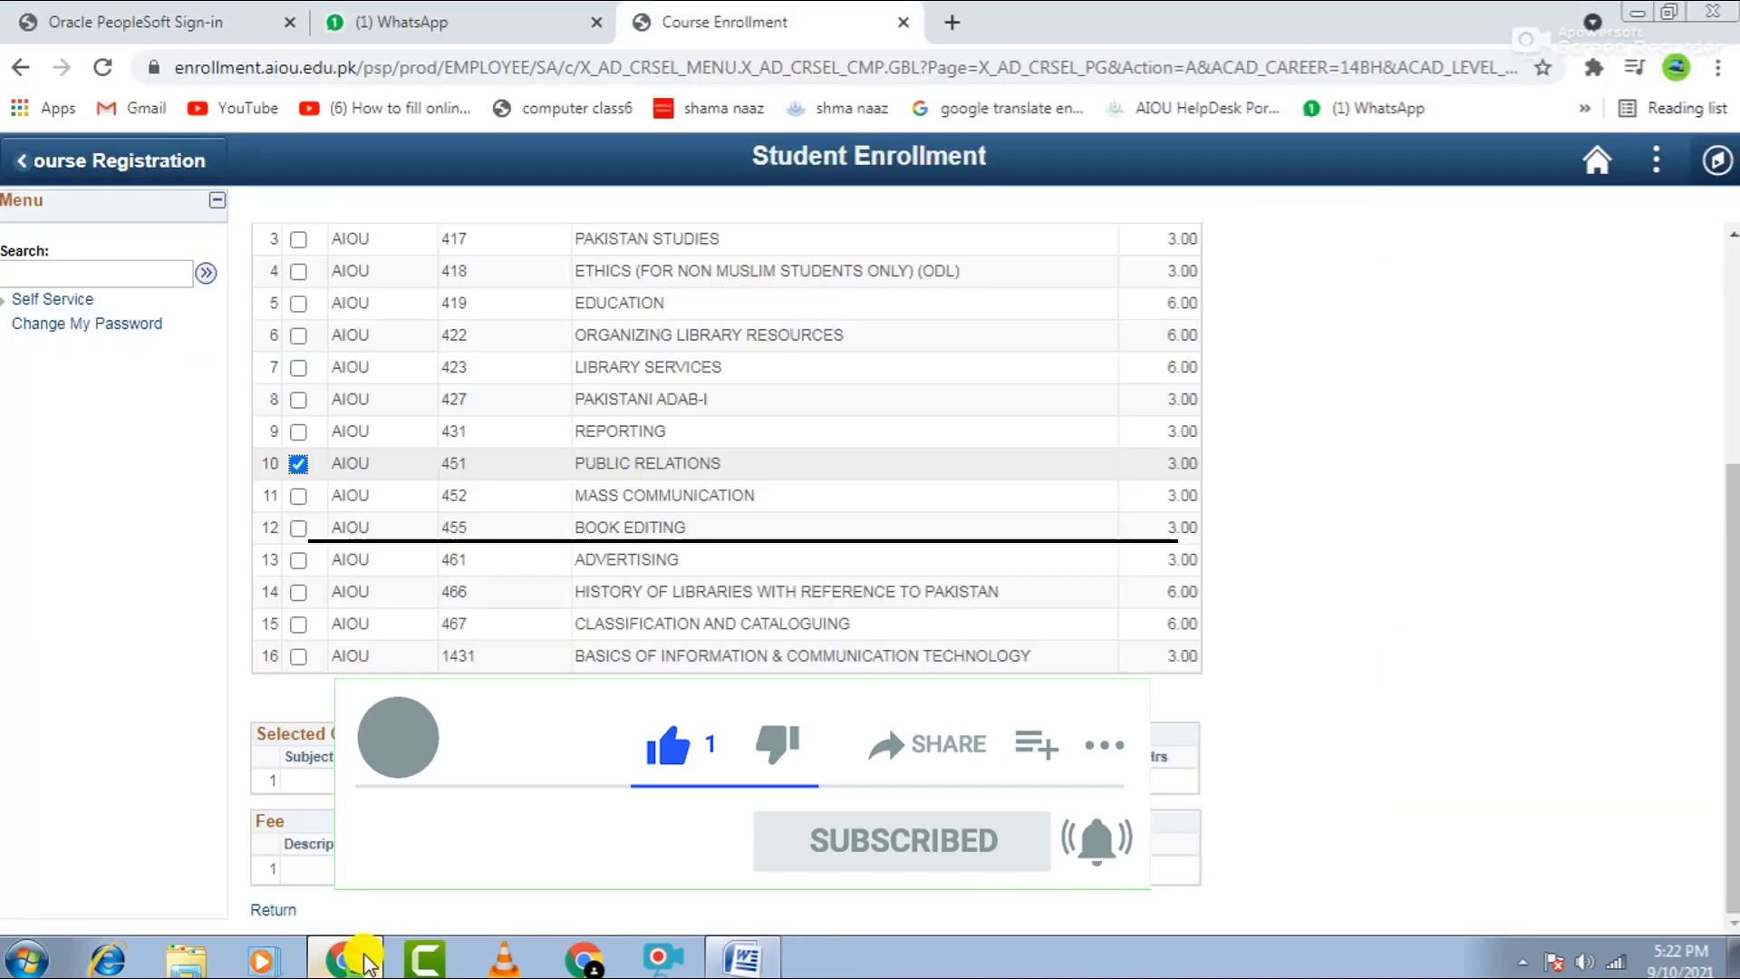
click(361, 959)
click(360, 959)
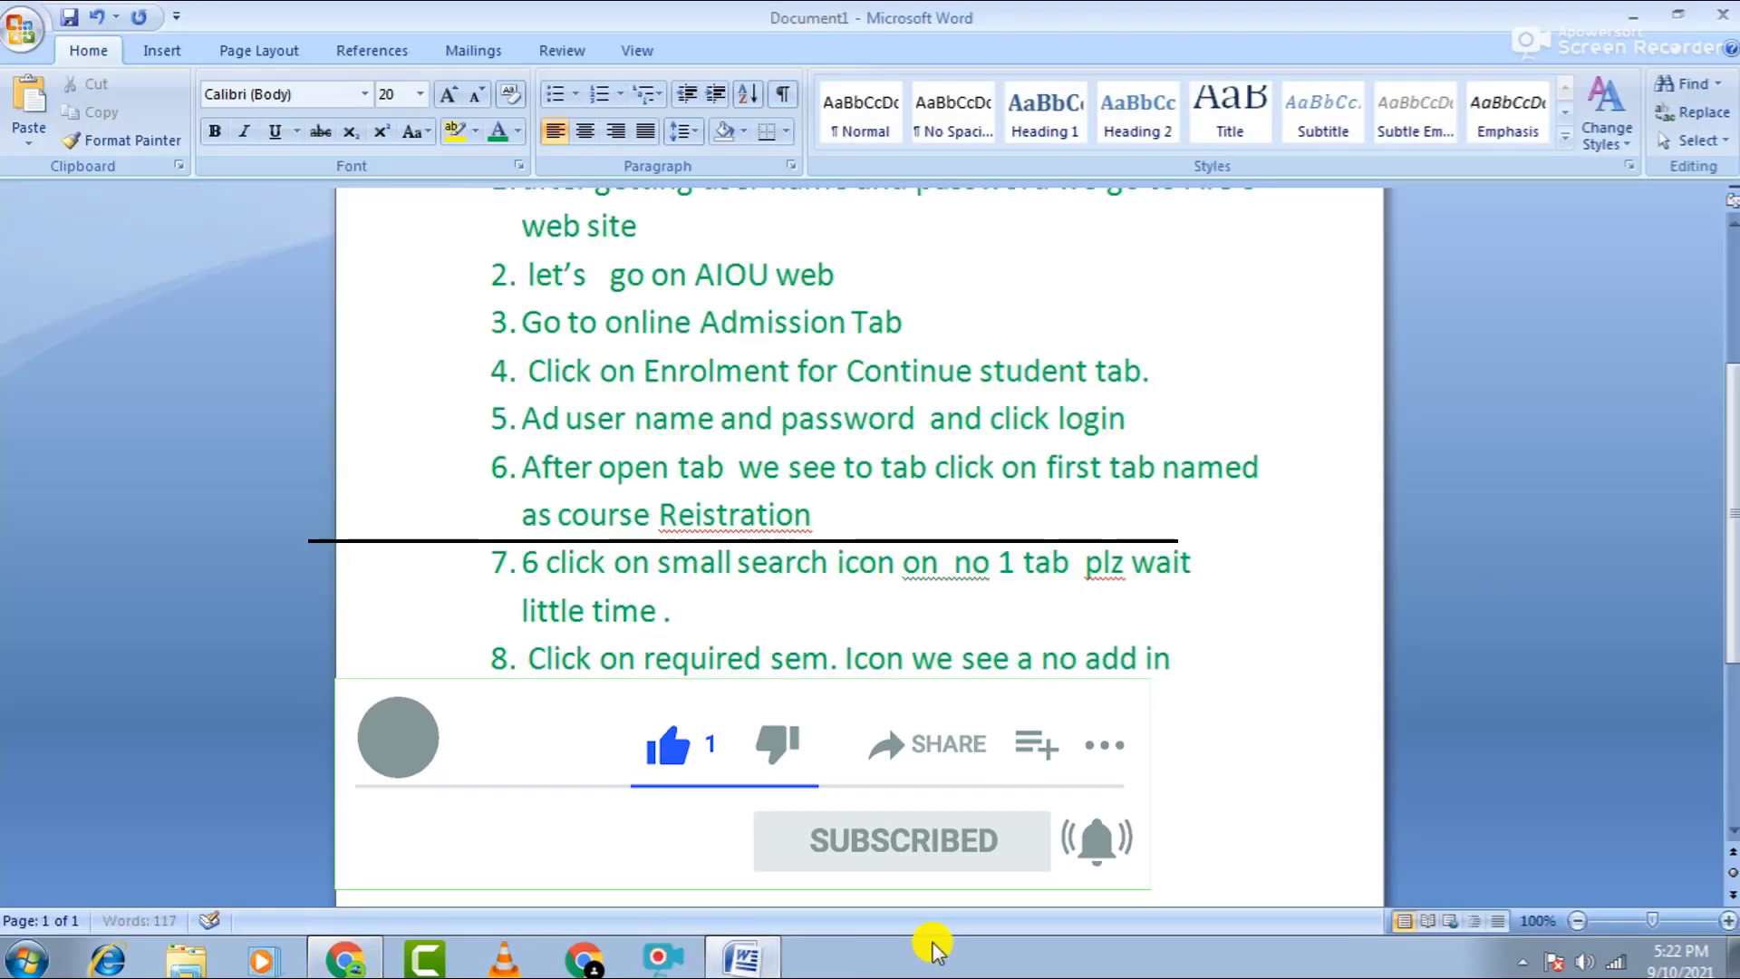
text(.)
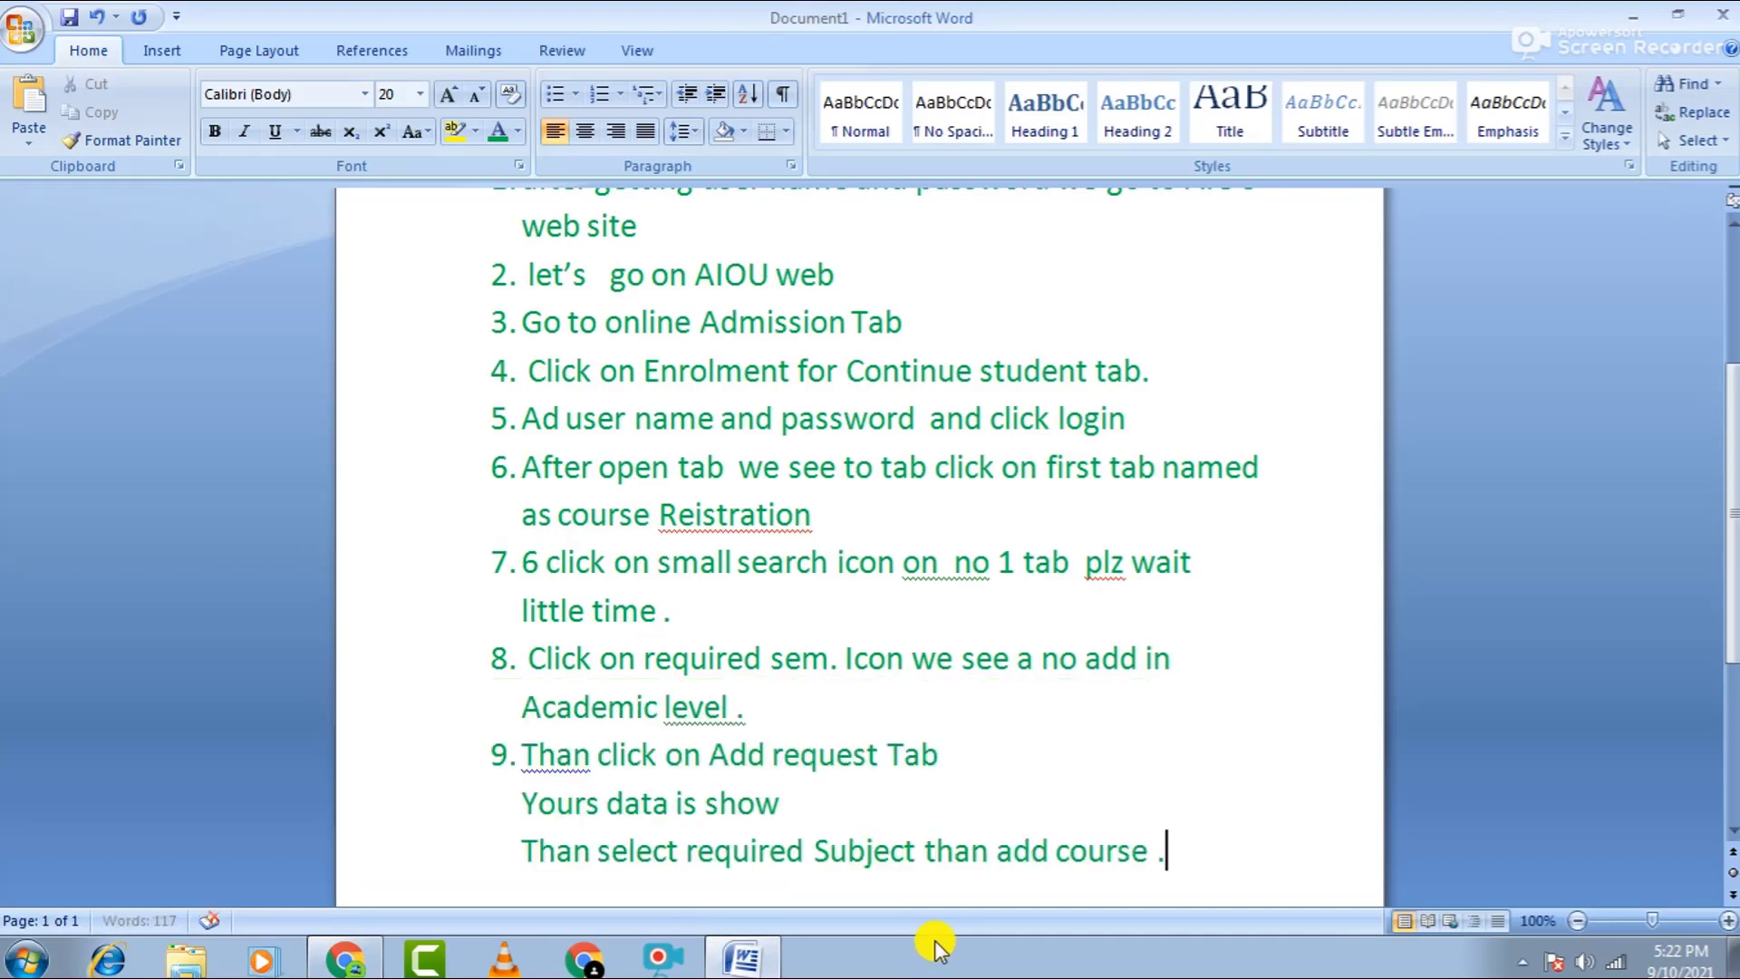
Switch to Chrome and add the ticked PUBLIC RELATIONS course to the request's selected courses.
click(365, 959)
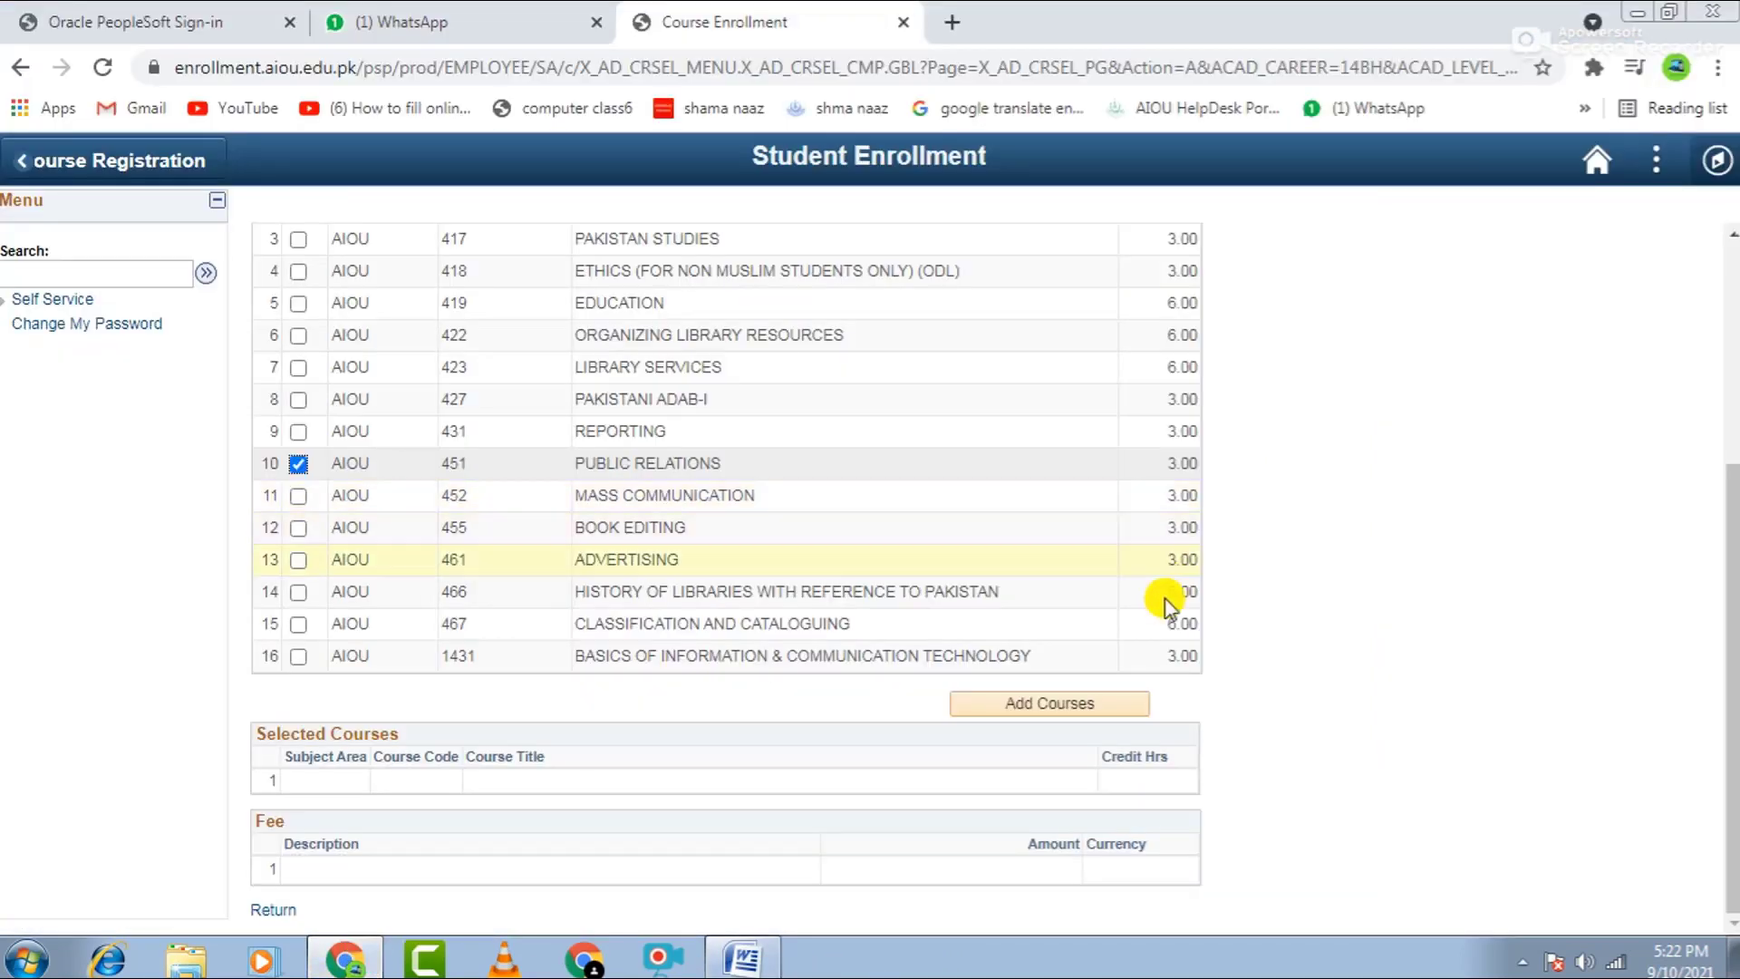
click(1092, 703)
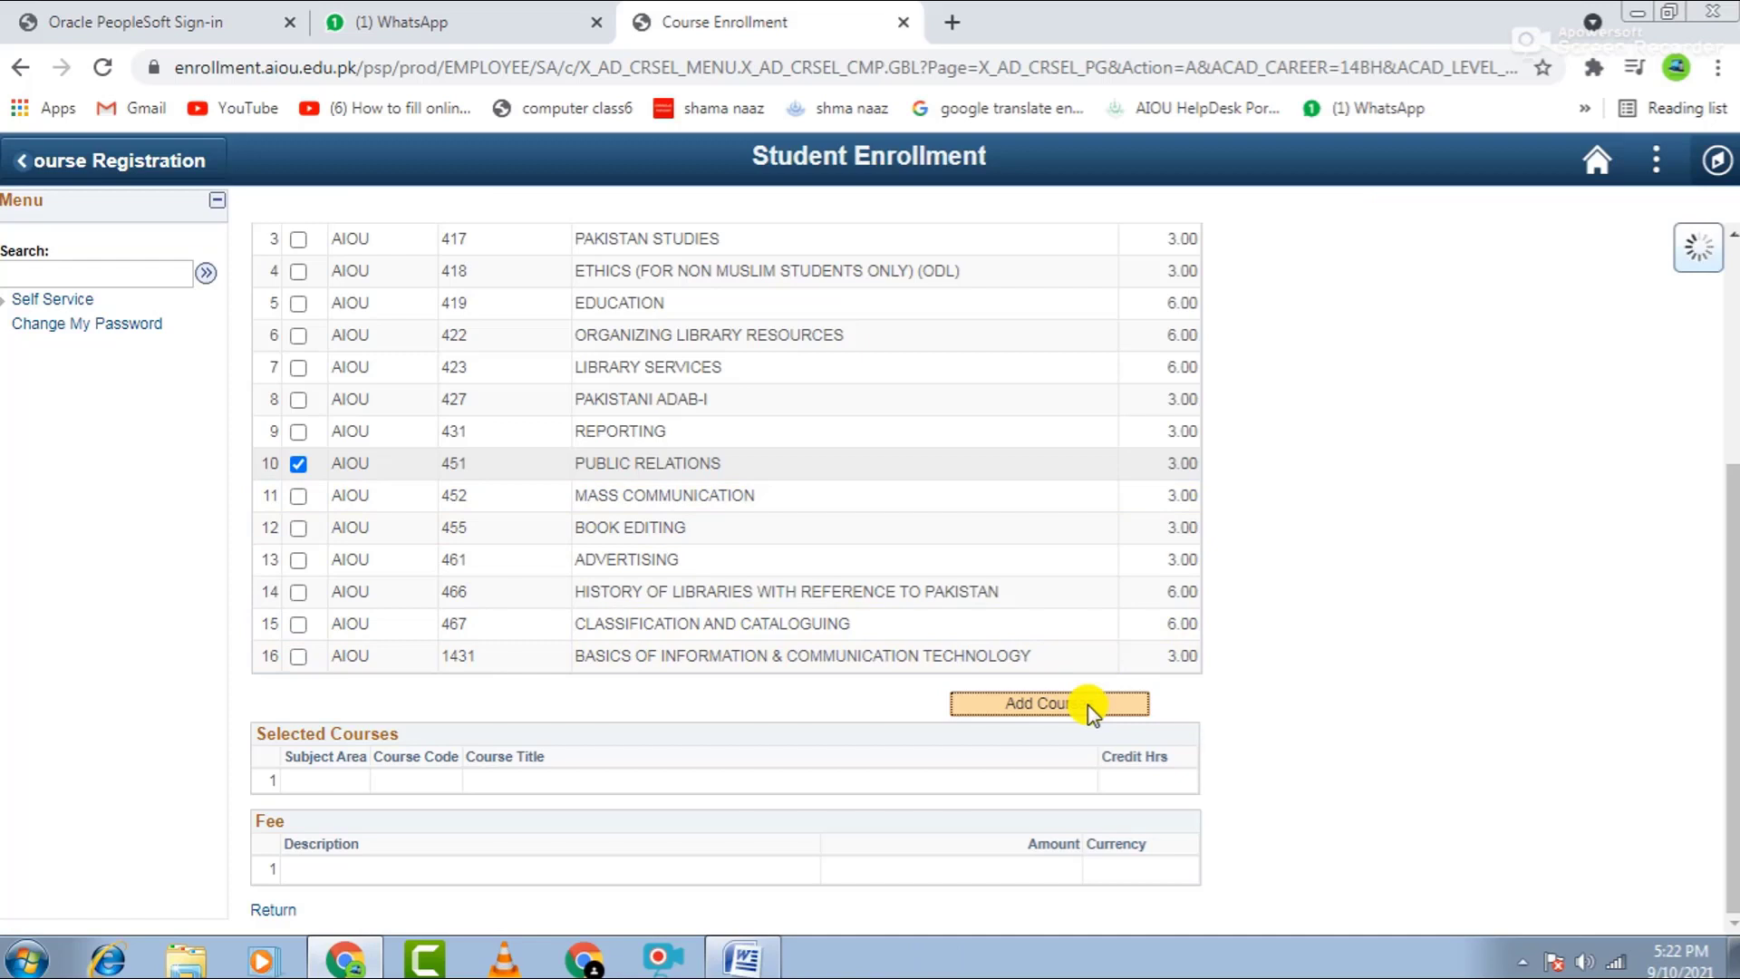
scroll(1091, 712, down, 1)
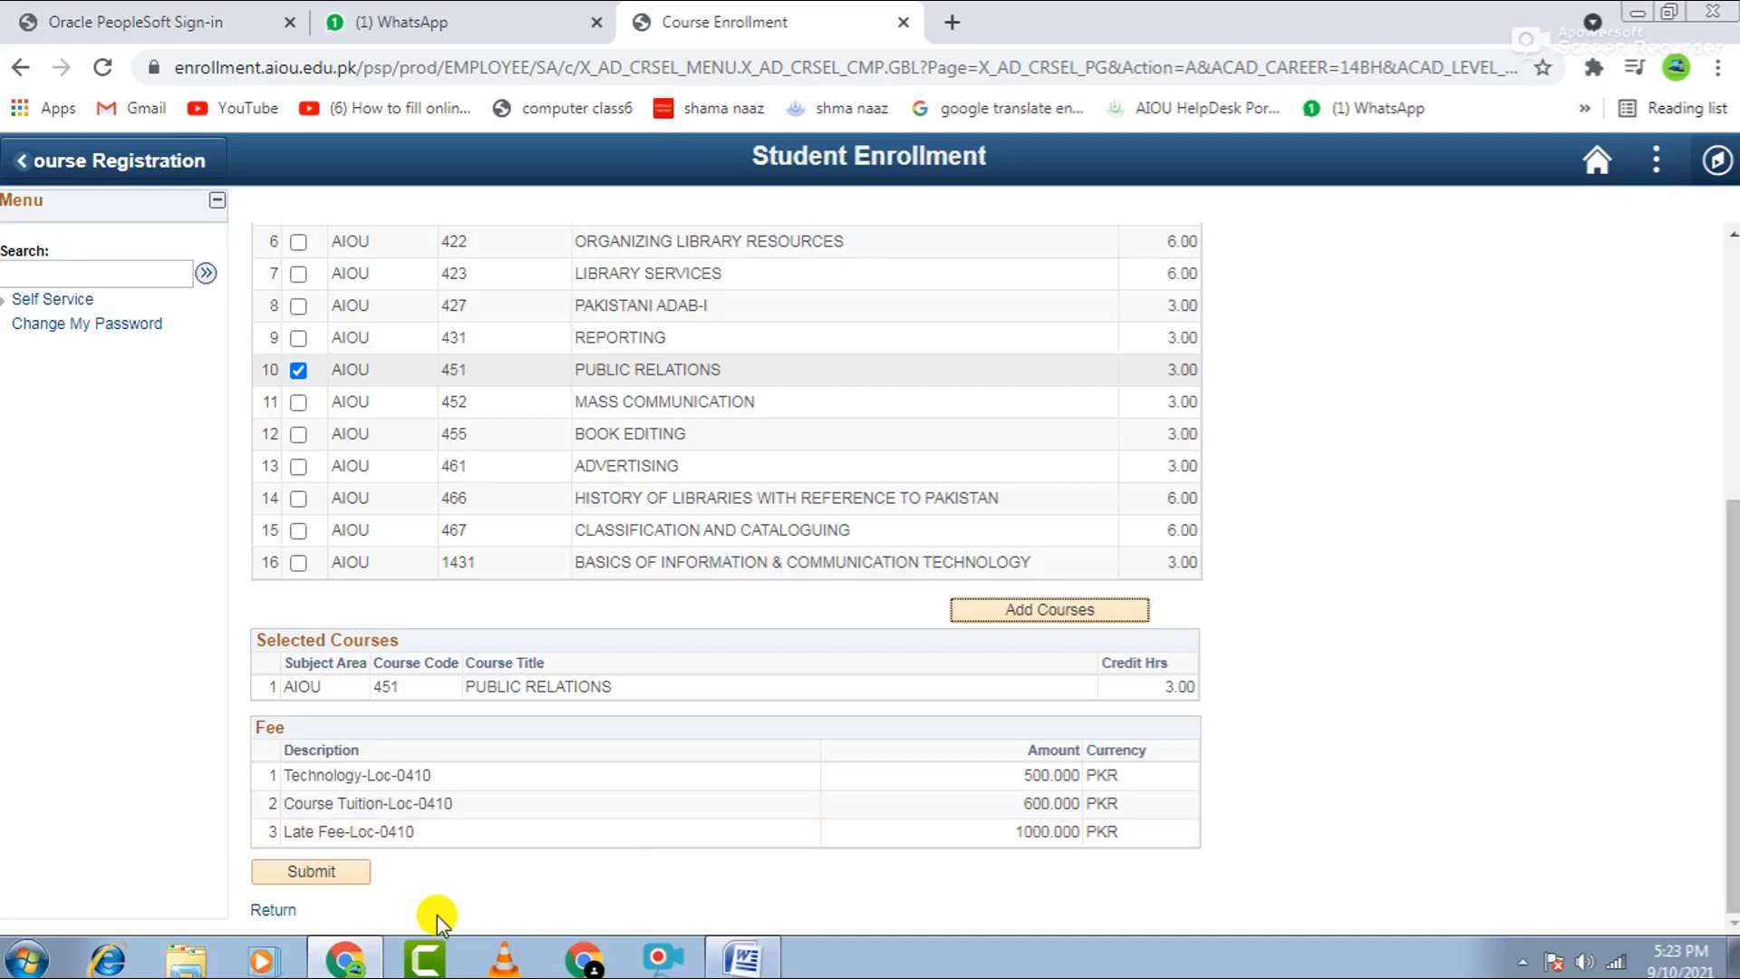
Switch to Word and add the line "We see fee is show on blow tab click on submit." below the add course line.
click(770, 962)
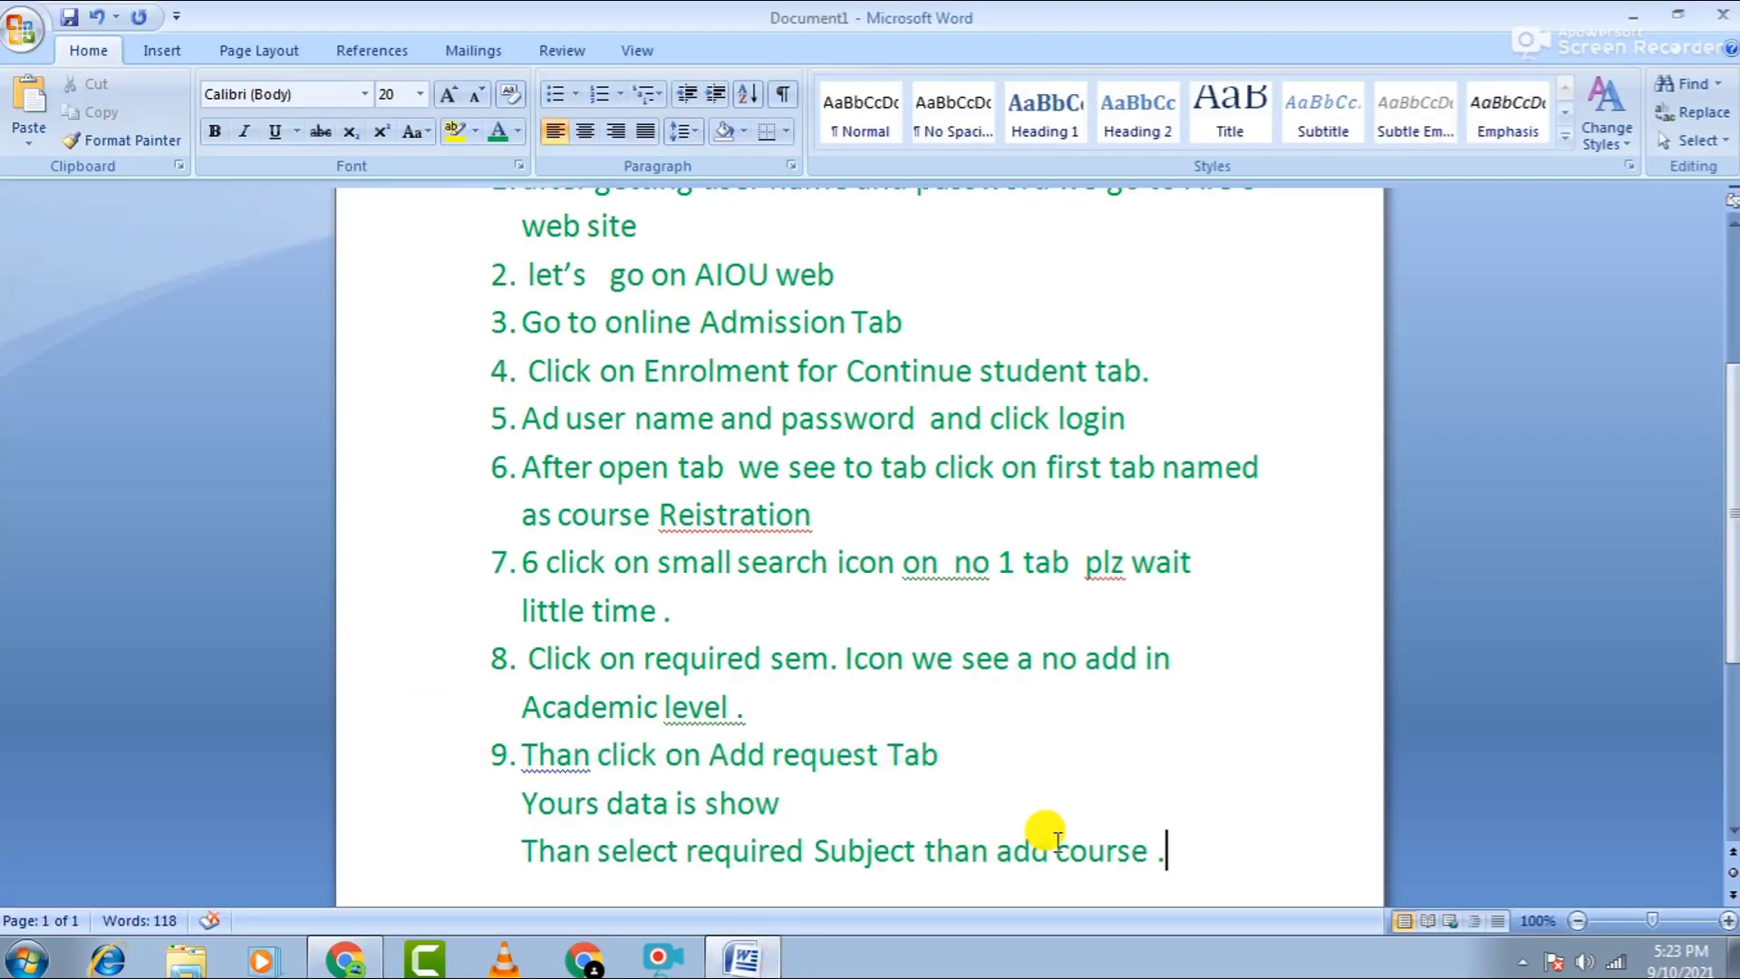
scroll(1121, 838, down, 1)
text(we see )
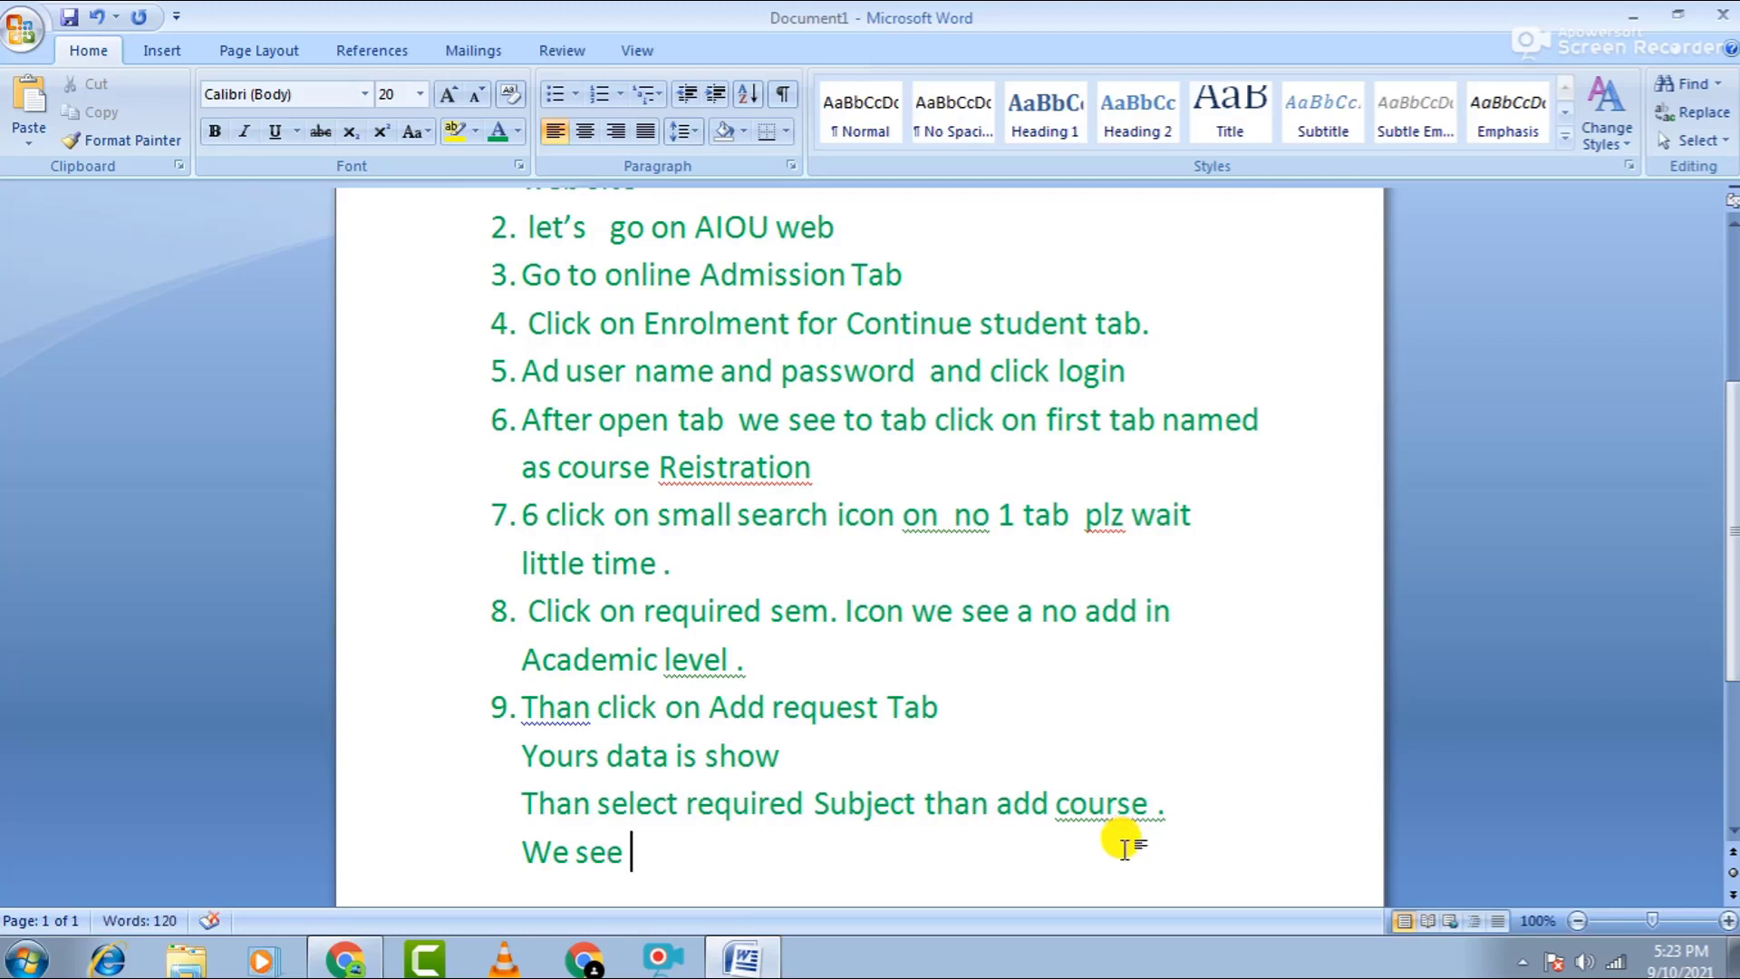
text(fee)
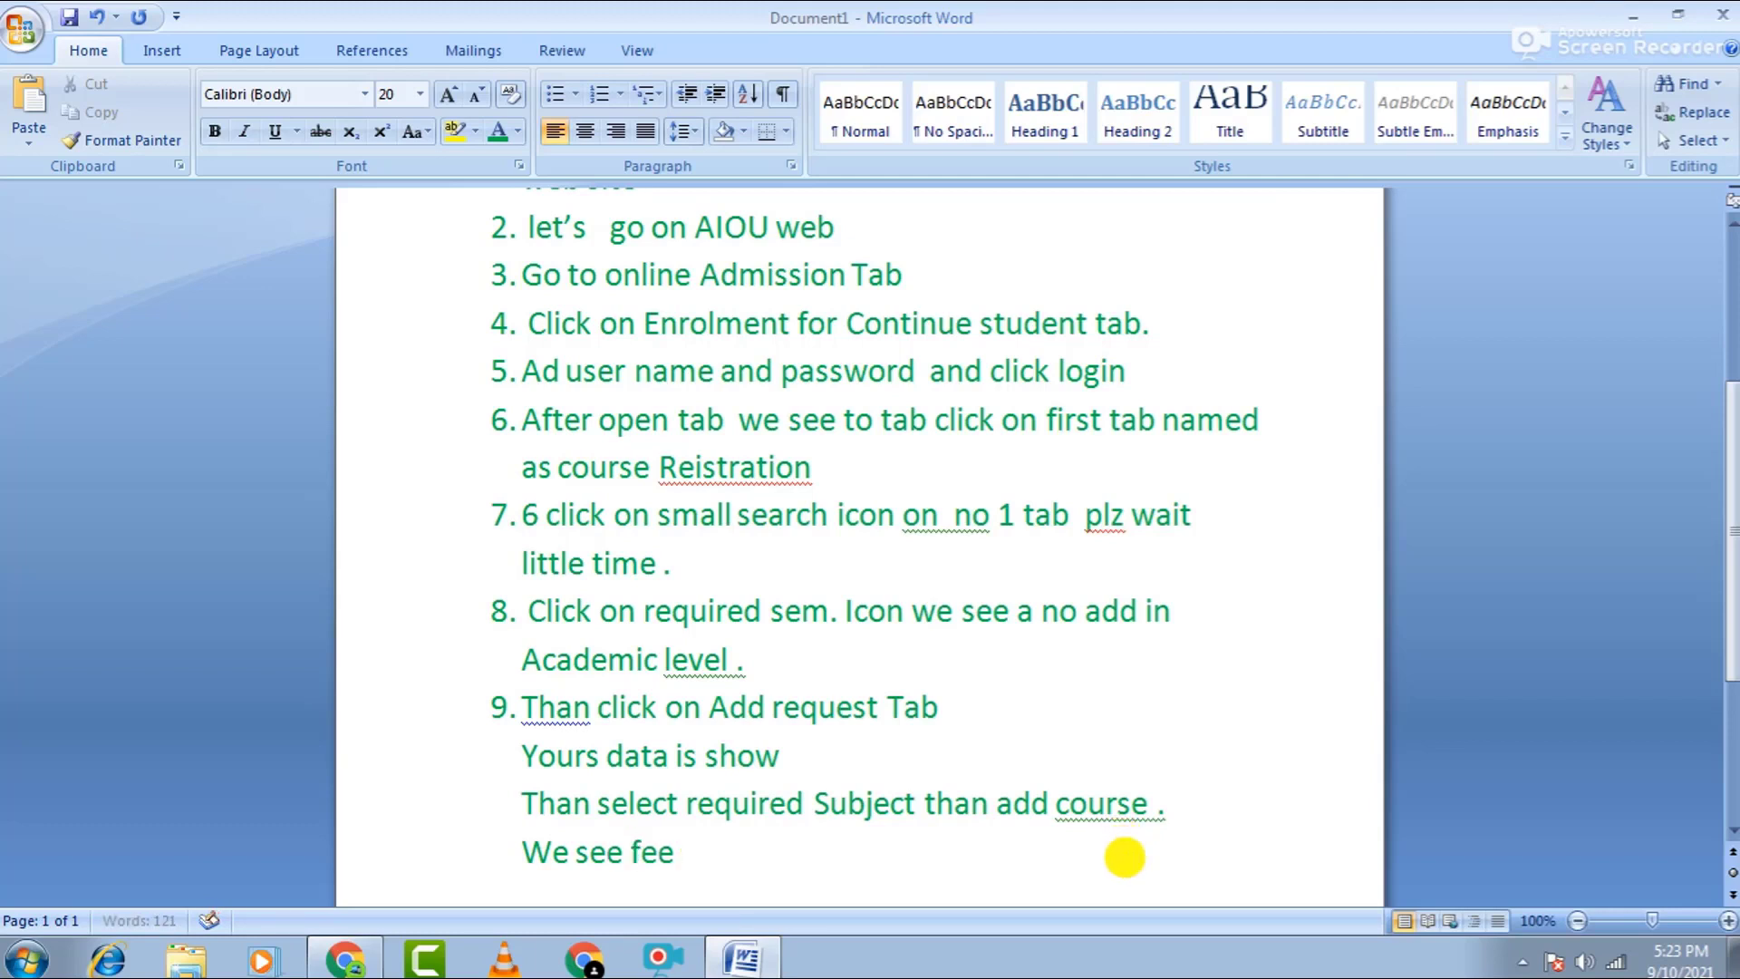
text( is show on)
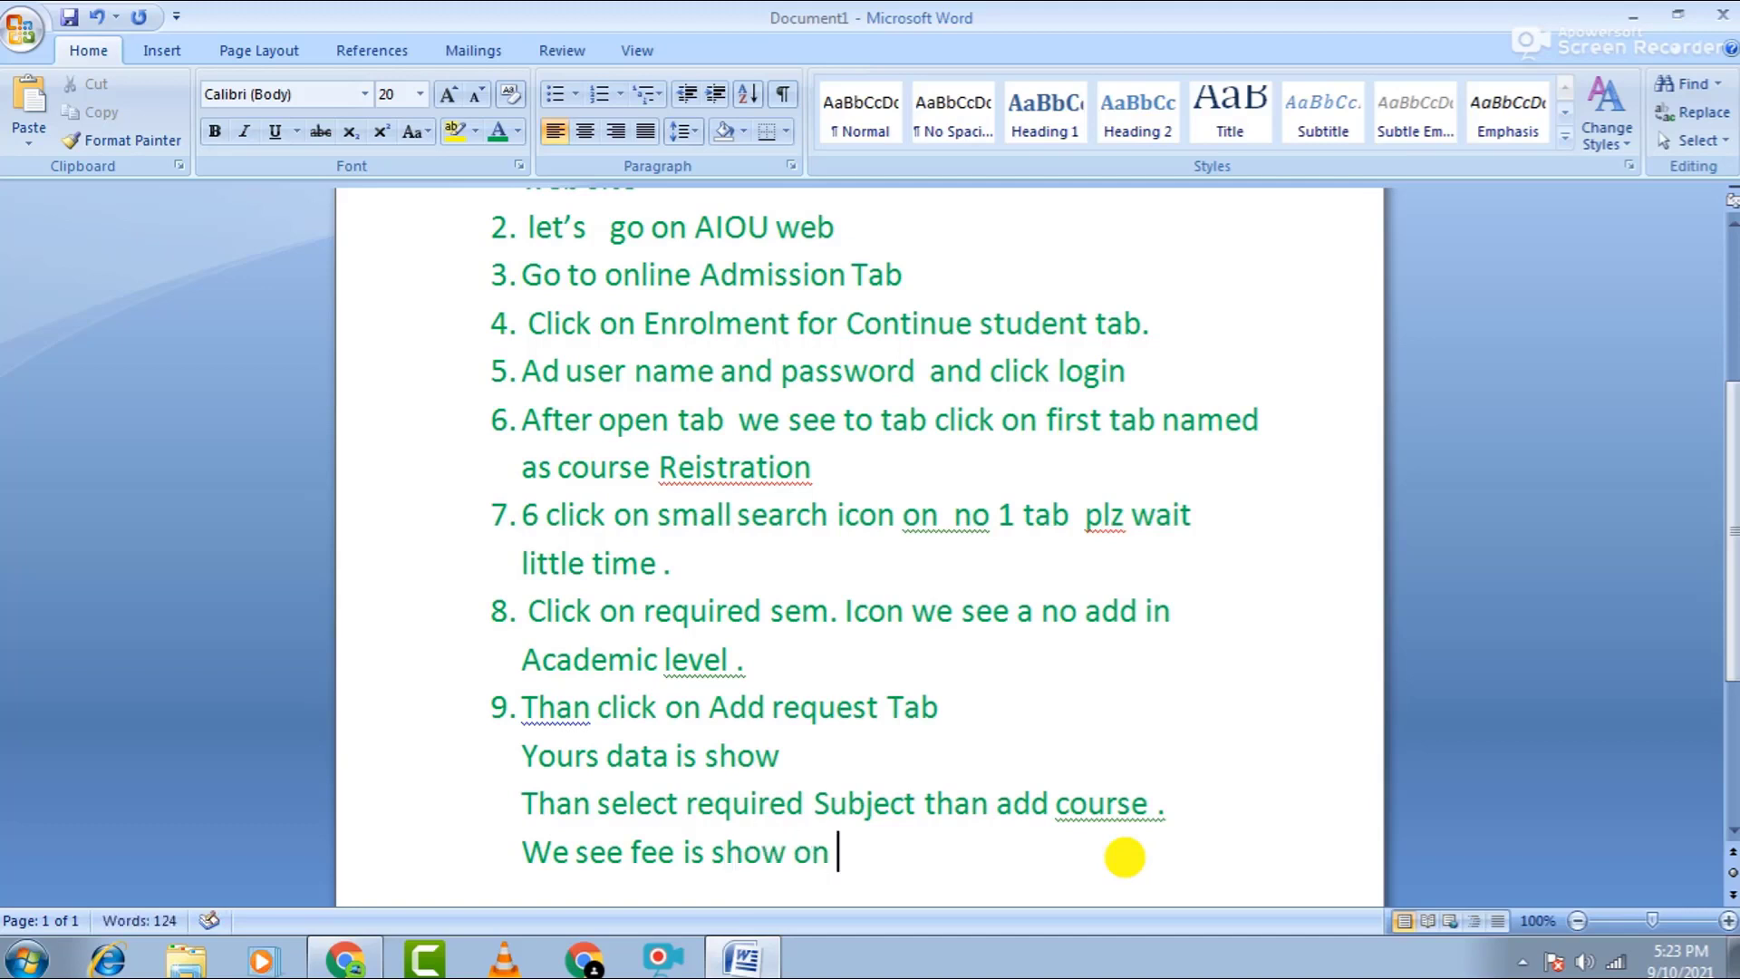
text( blow)
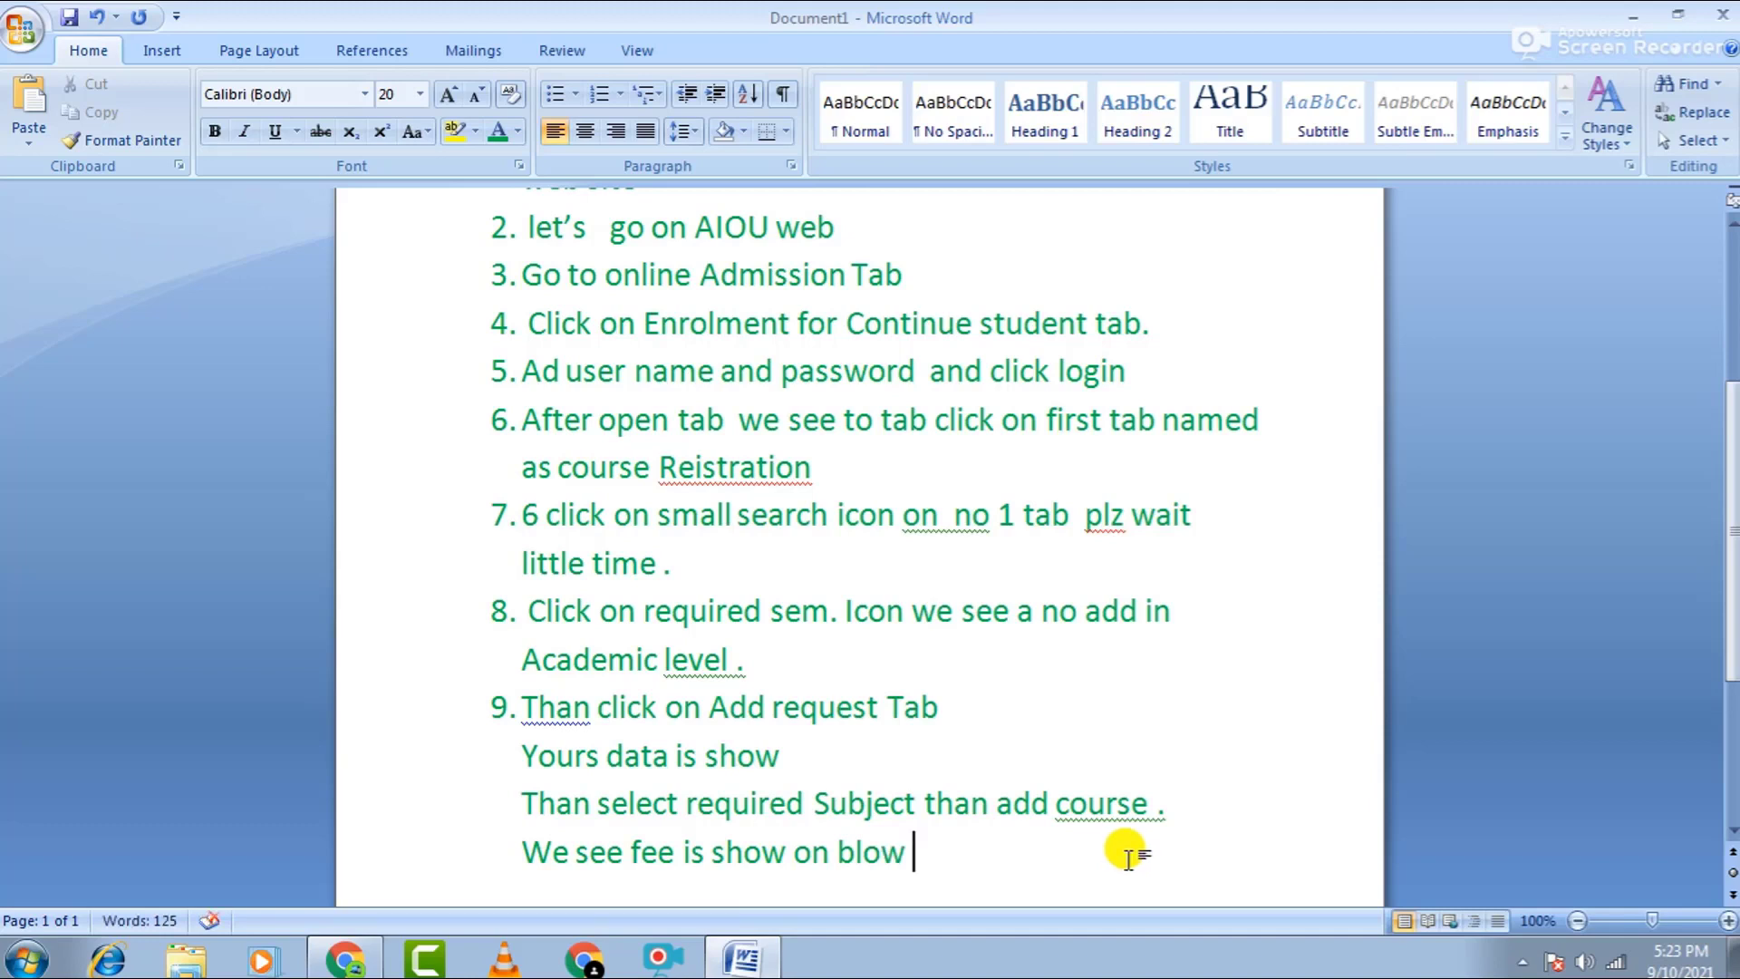
text( tab )
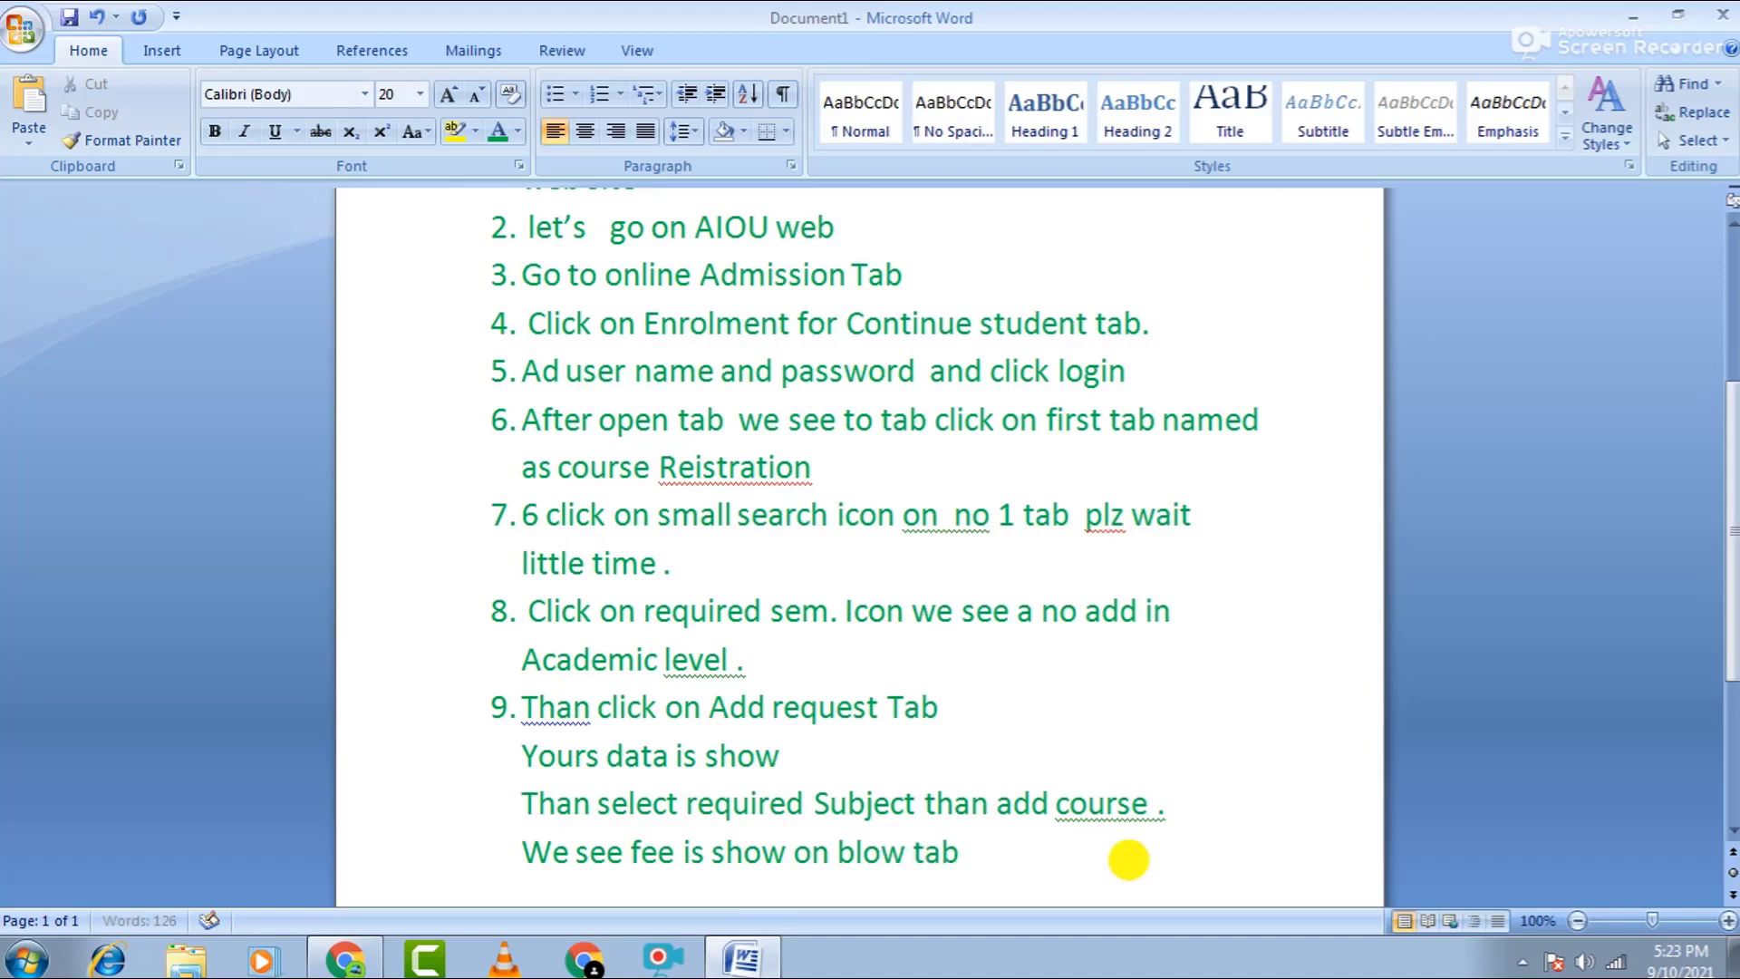
text(click on)
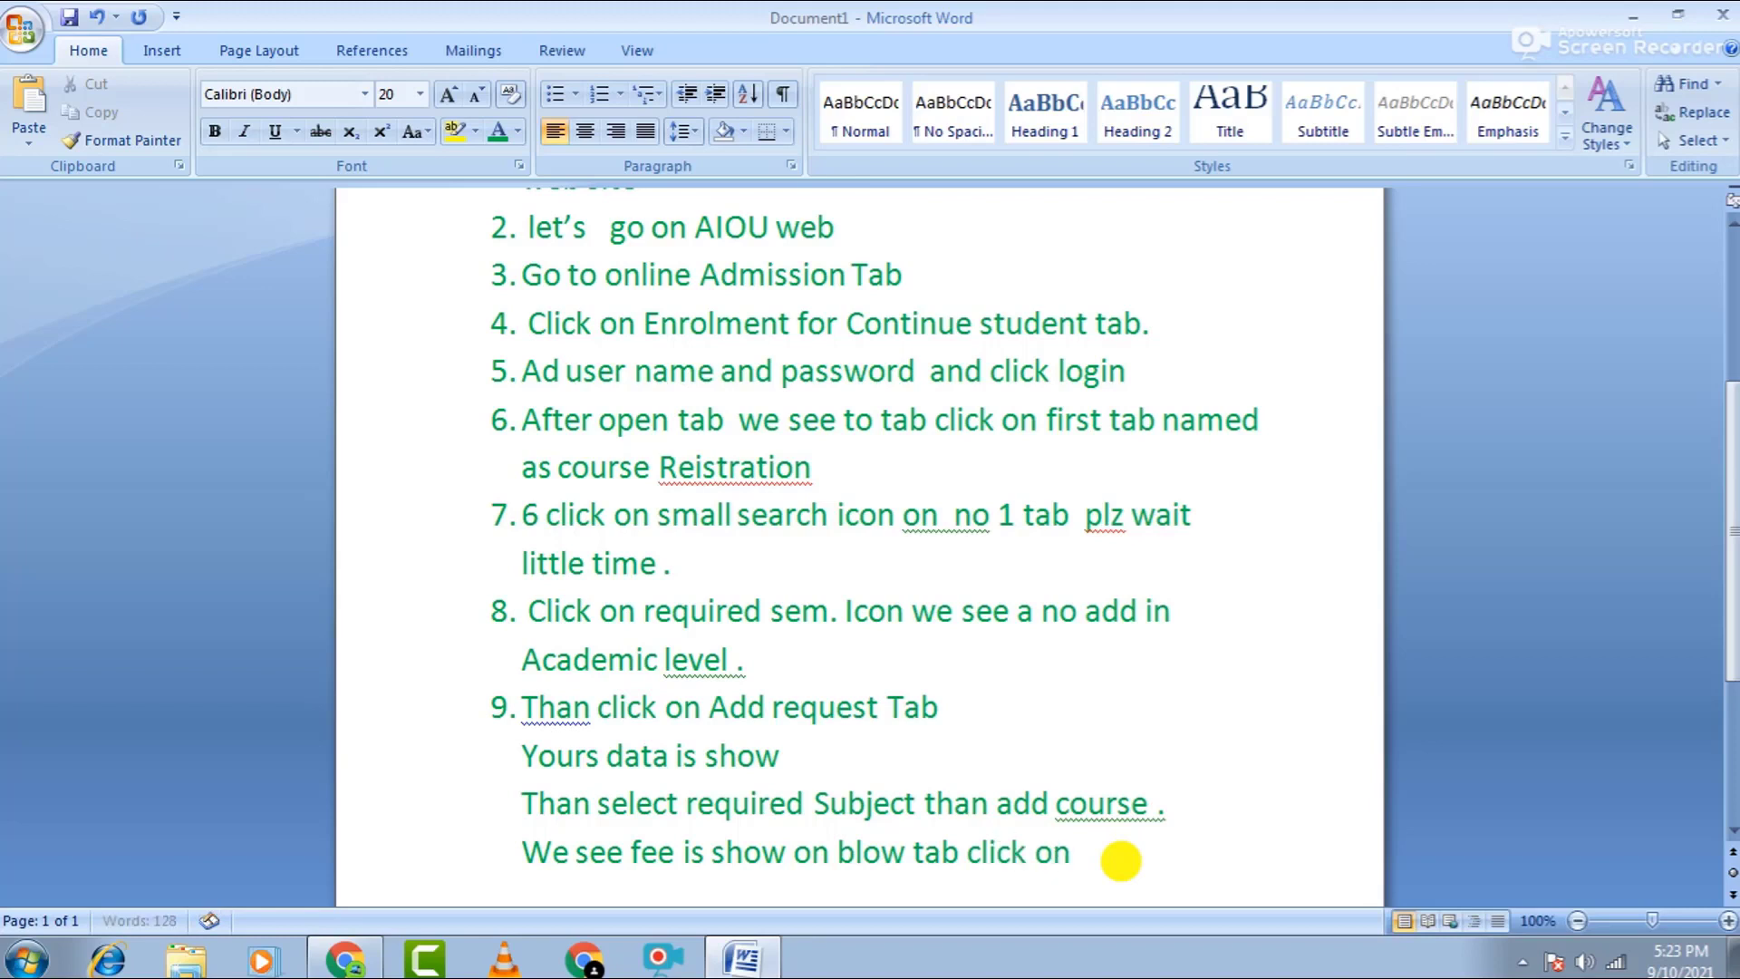
text( submit)
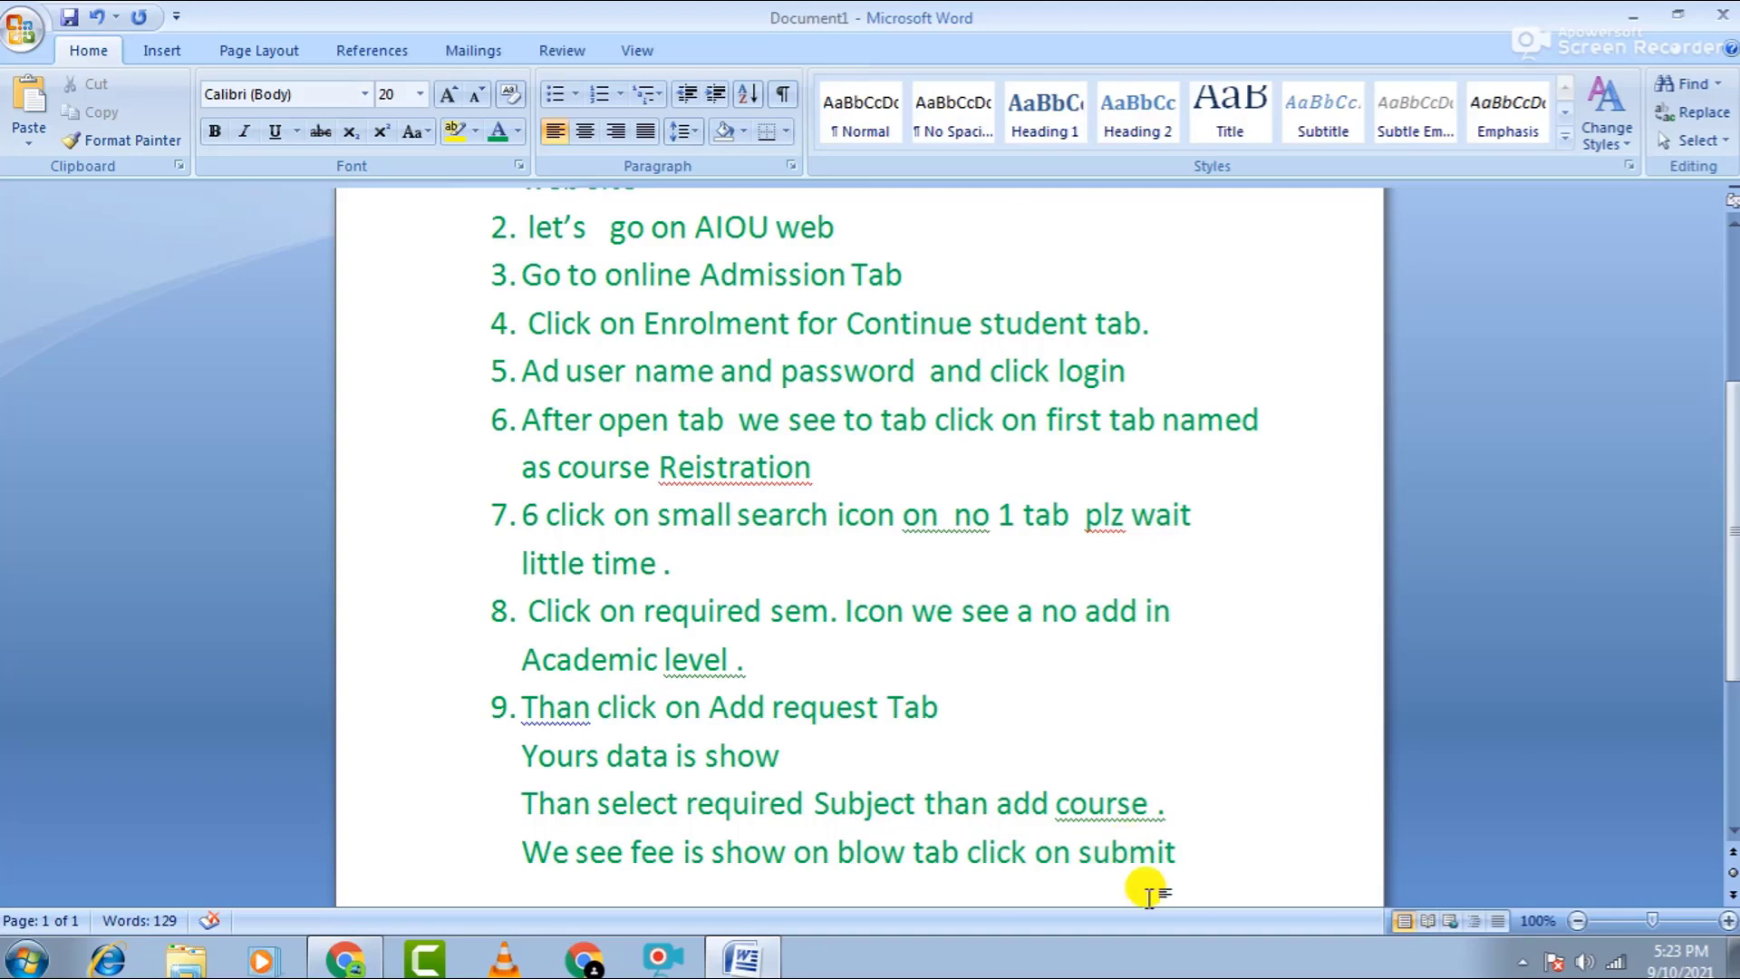
text(.)
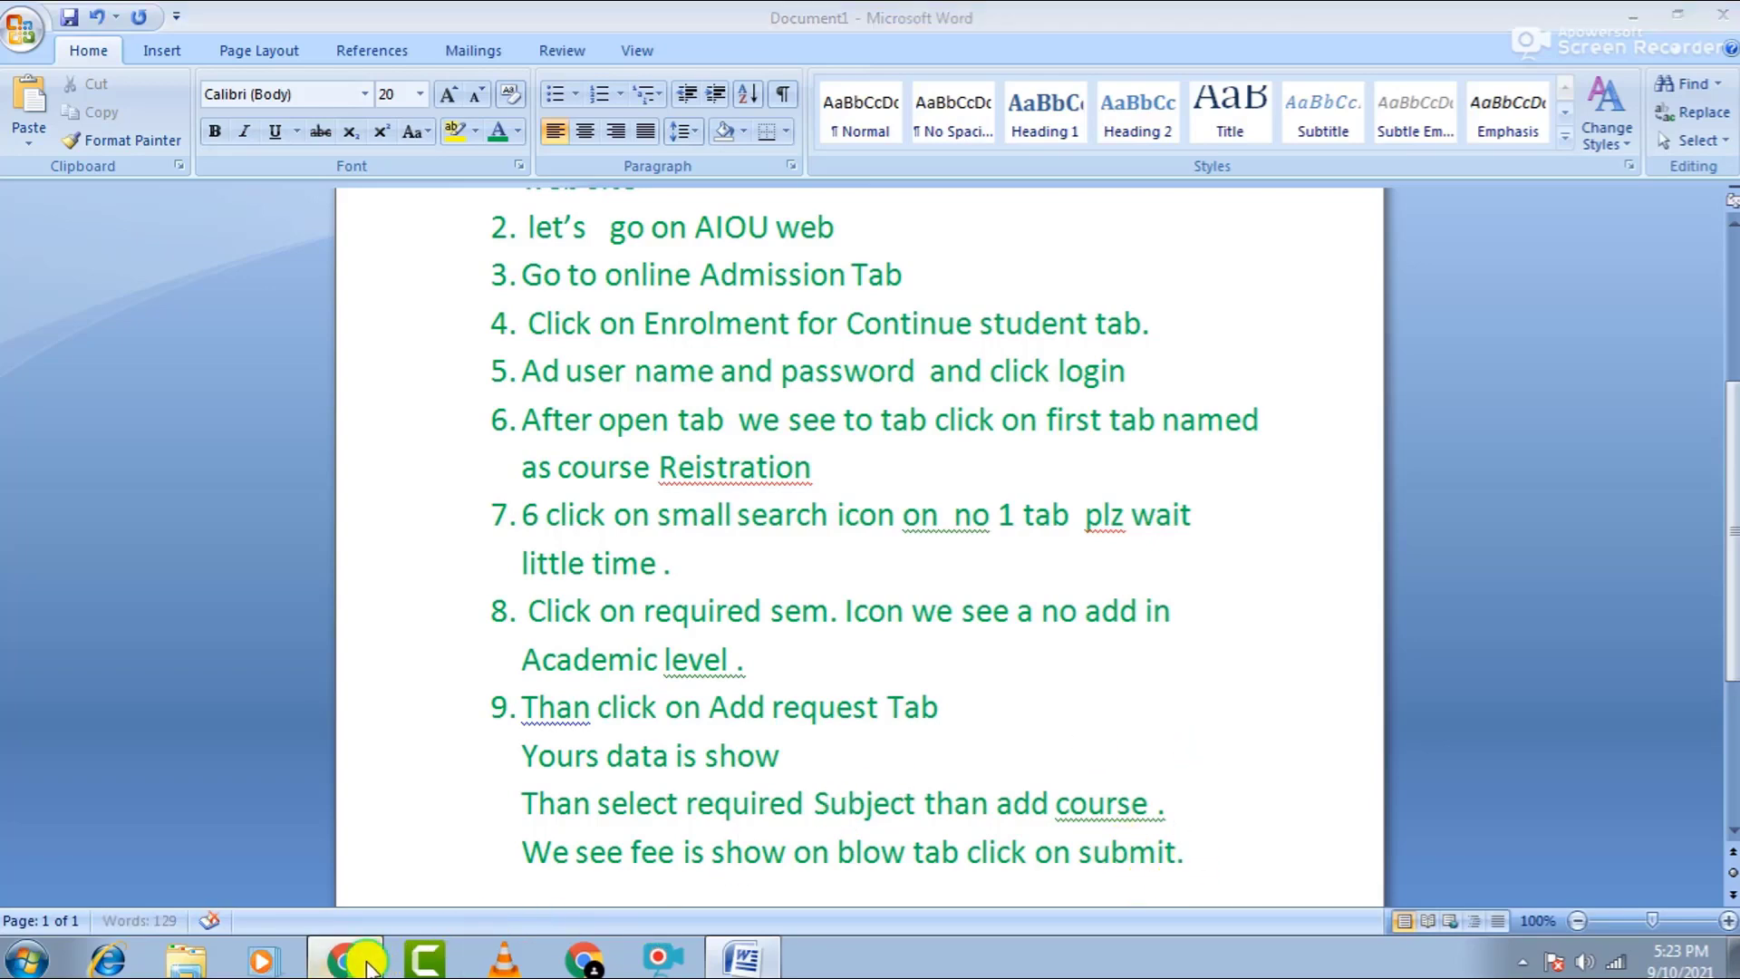
Switch to Chrome and submit the enrollment request with the PUBLIC RELATIONS course.
click(346, 958)
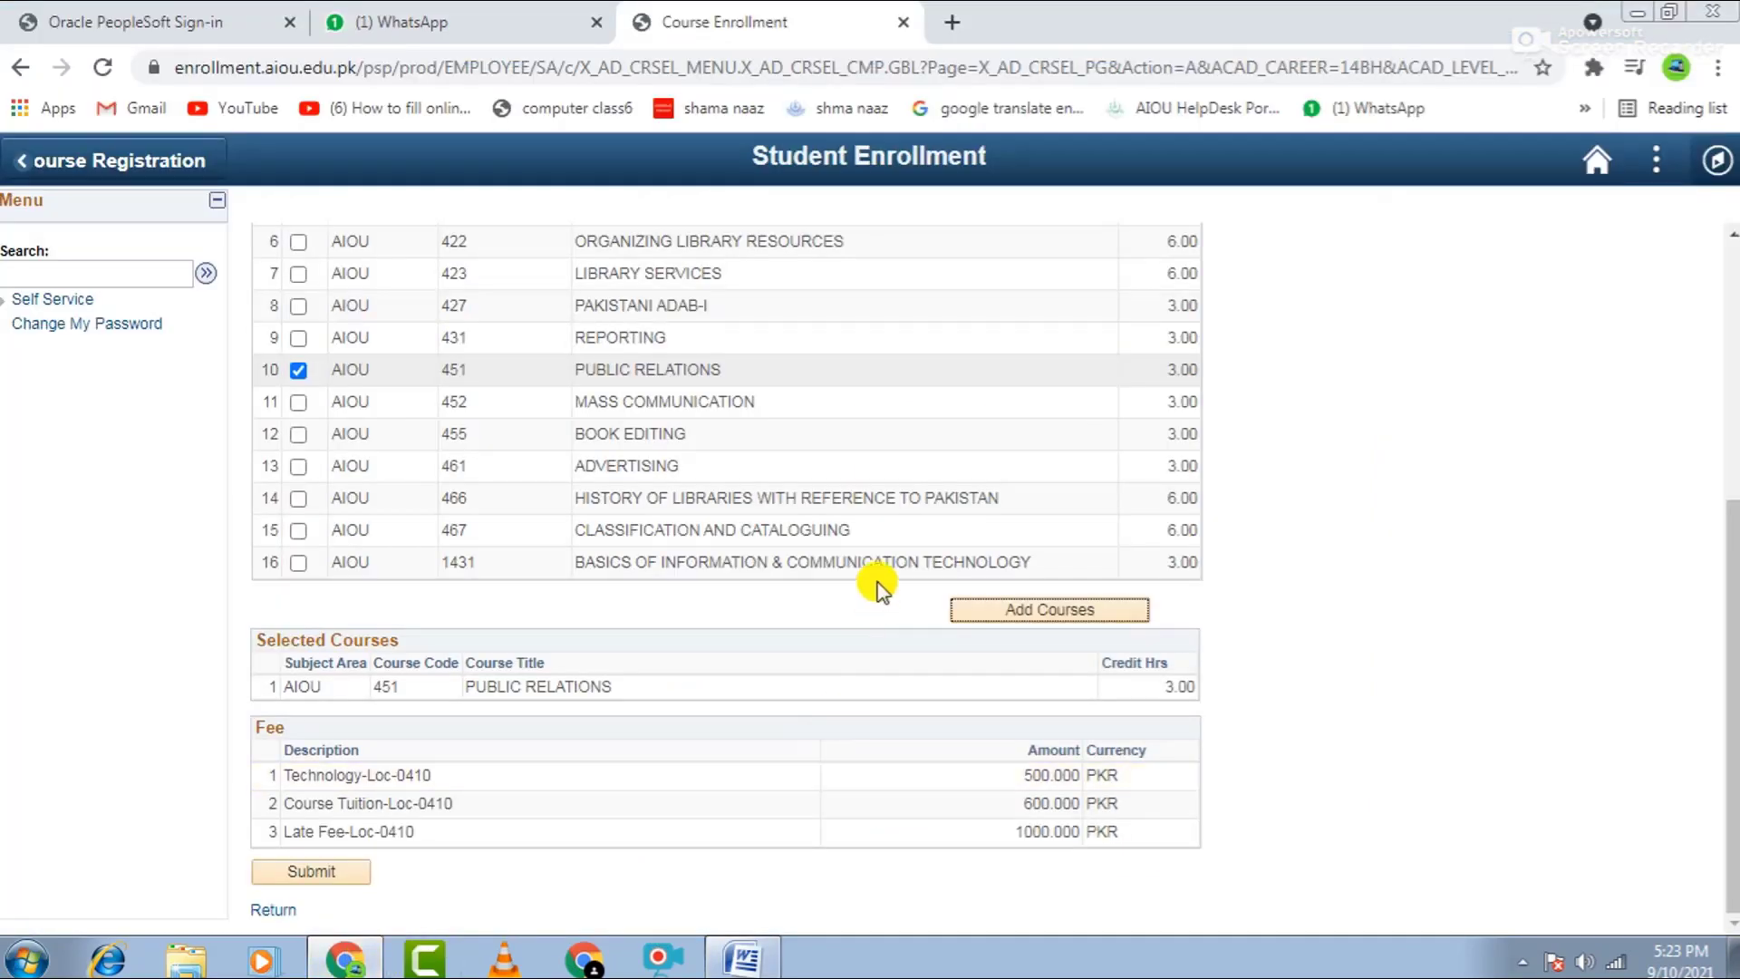
click(351, 873)
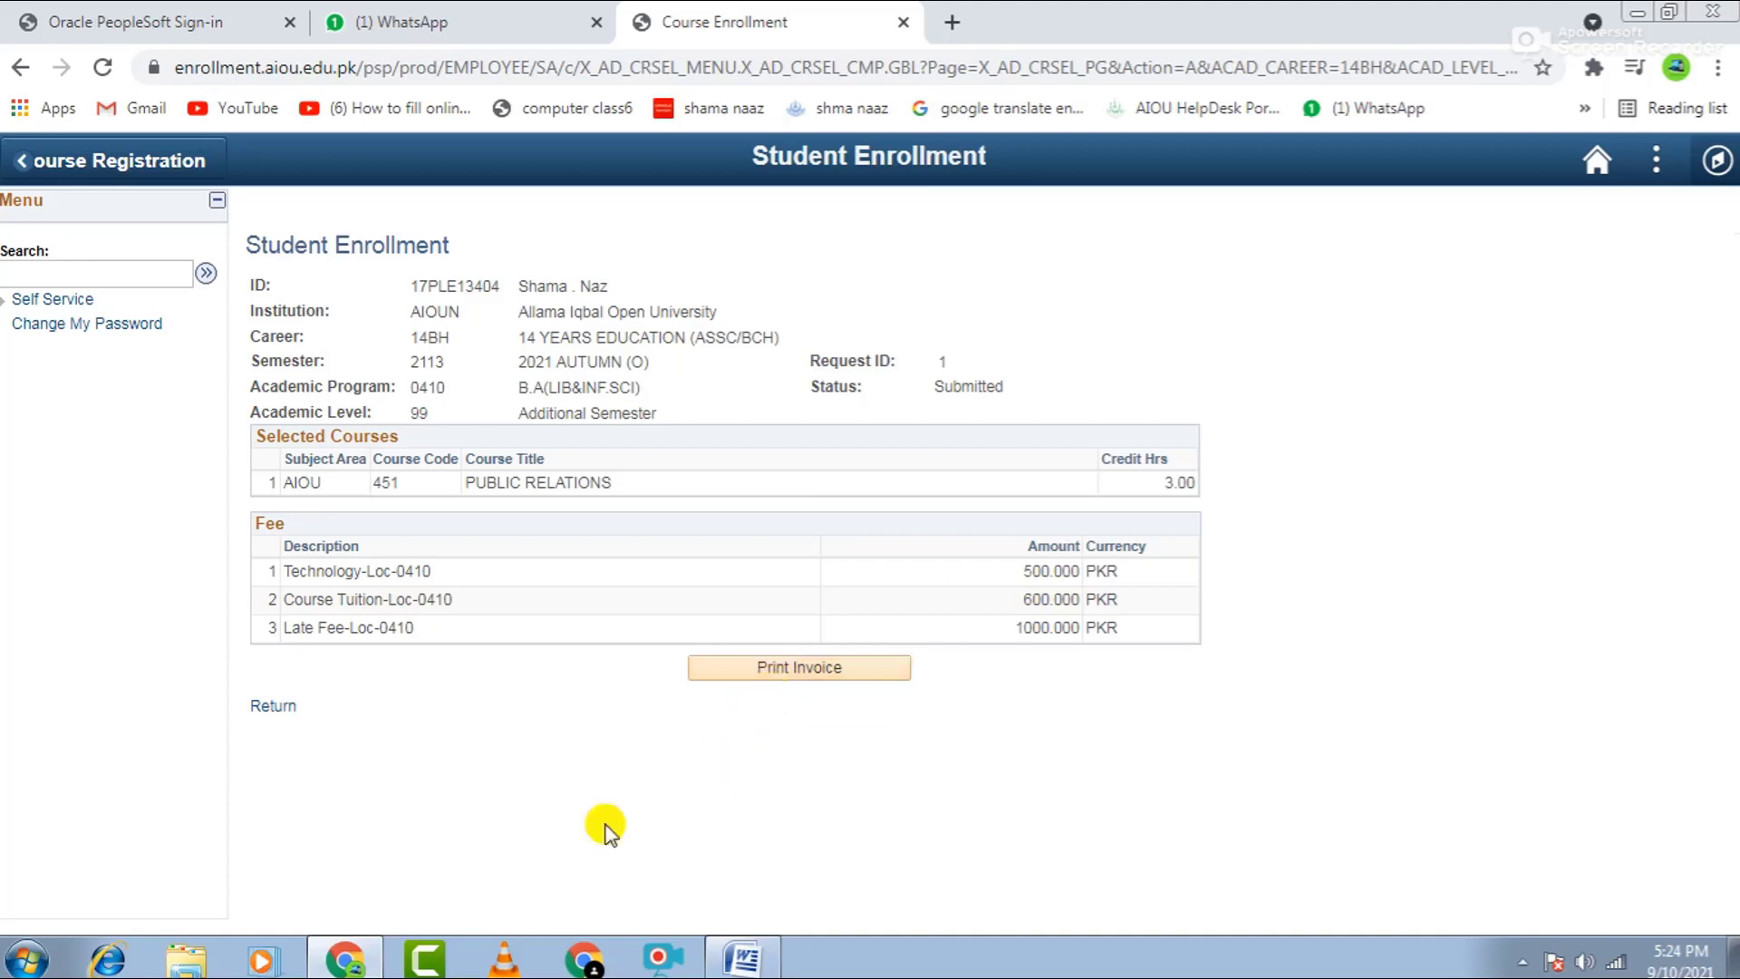
Switch to Word and add item 10 reading "click on invoice", correcting the misspelled last word with the suggested spelling.
click(742, 959)
key(Return)
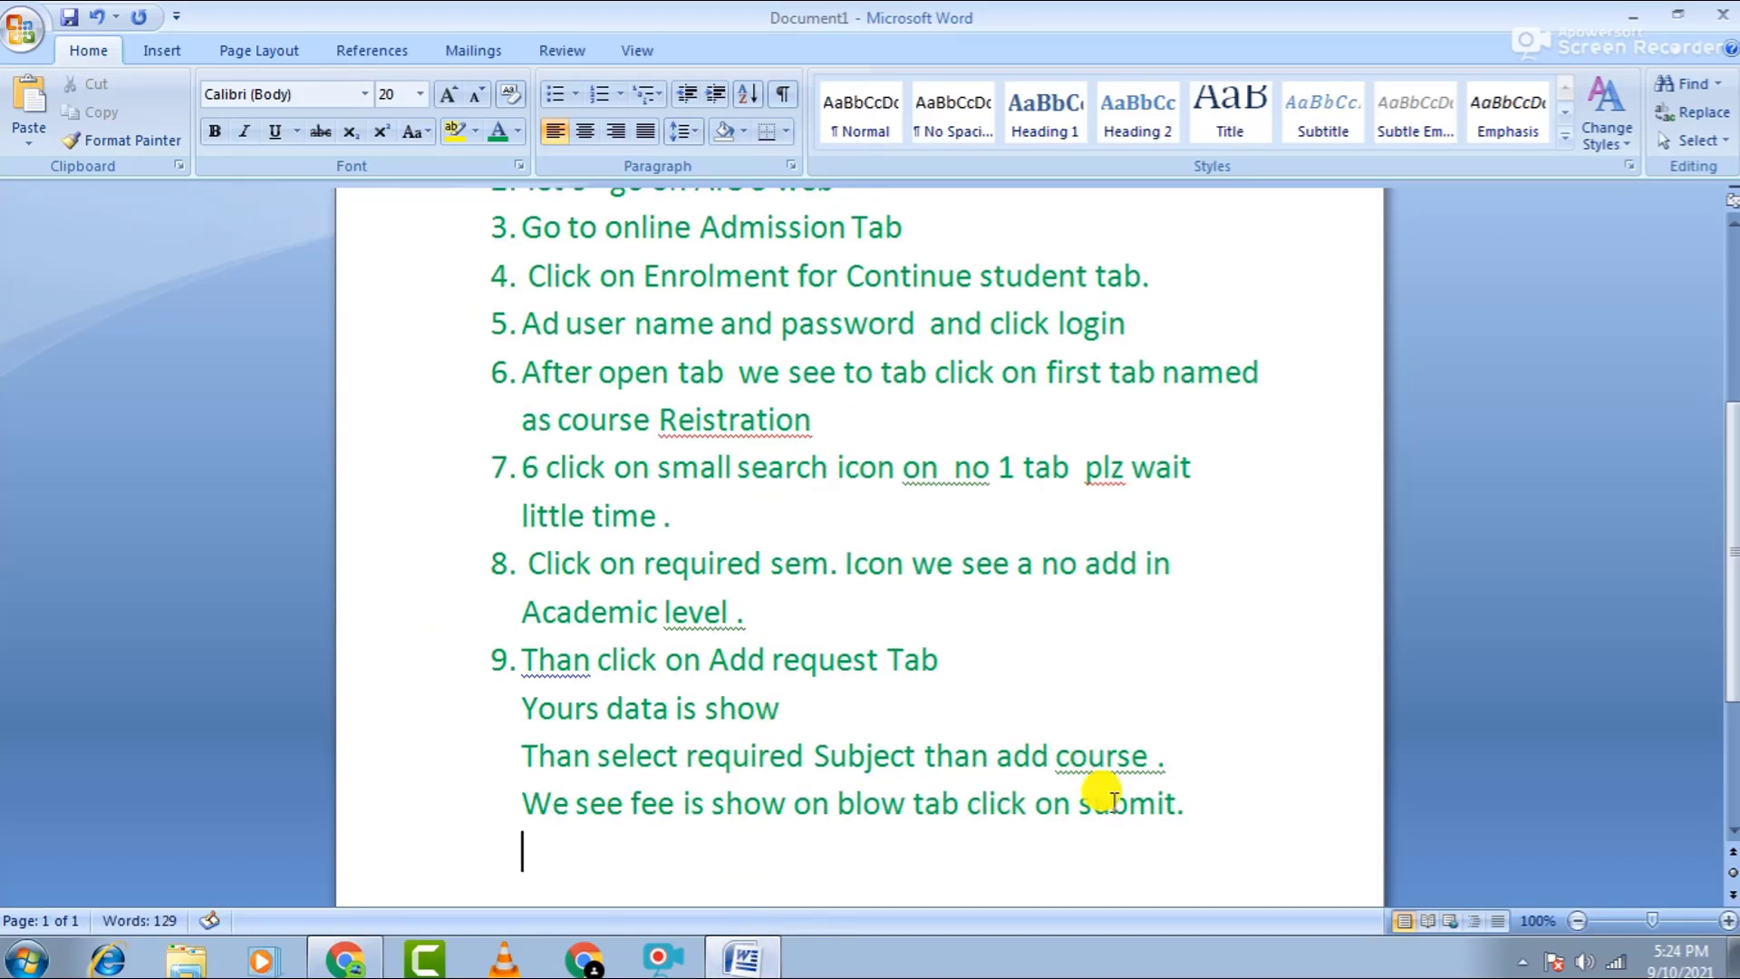
key(BackSpace)
text(10)
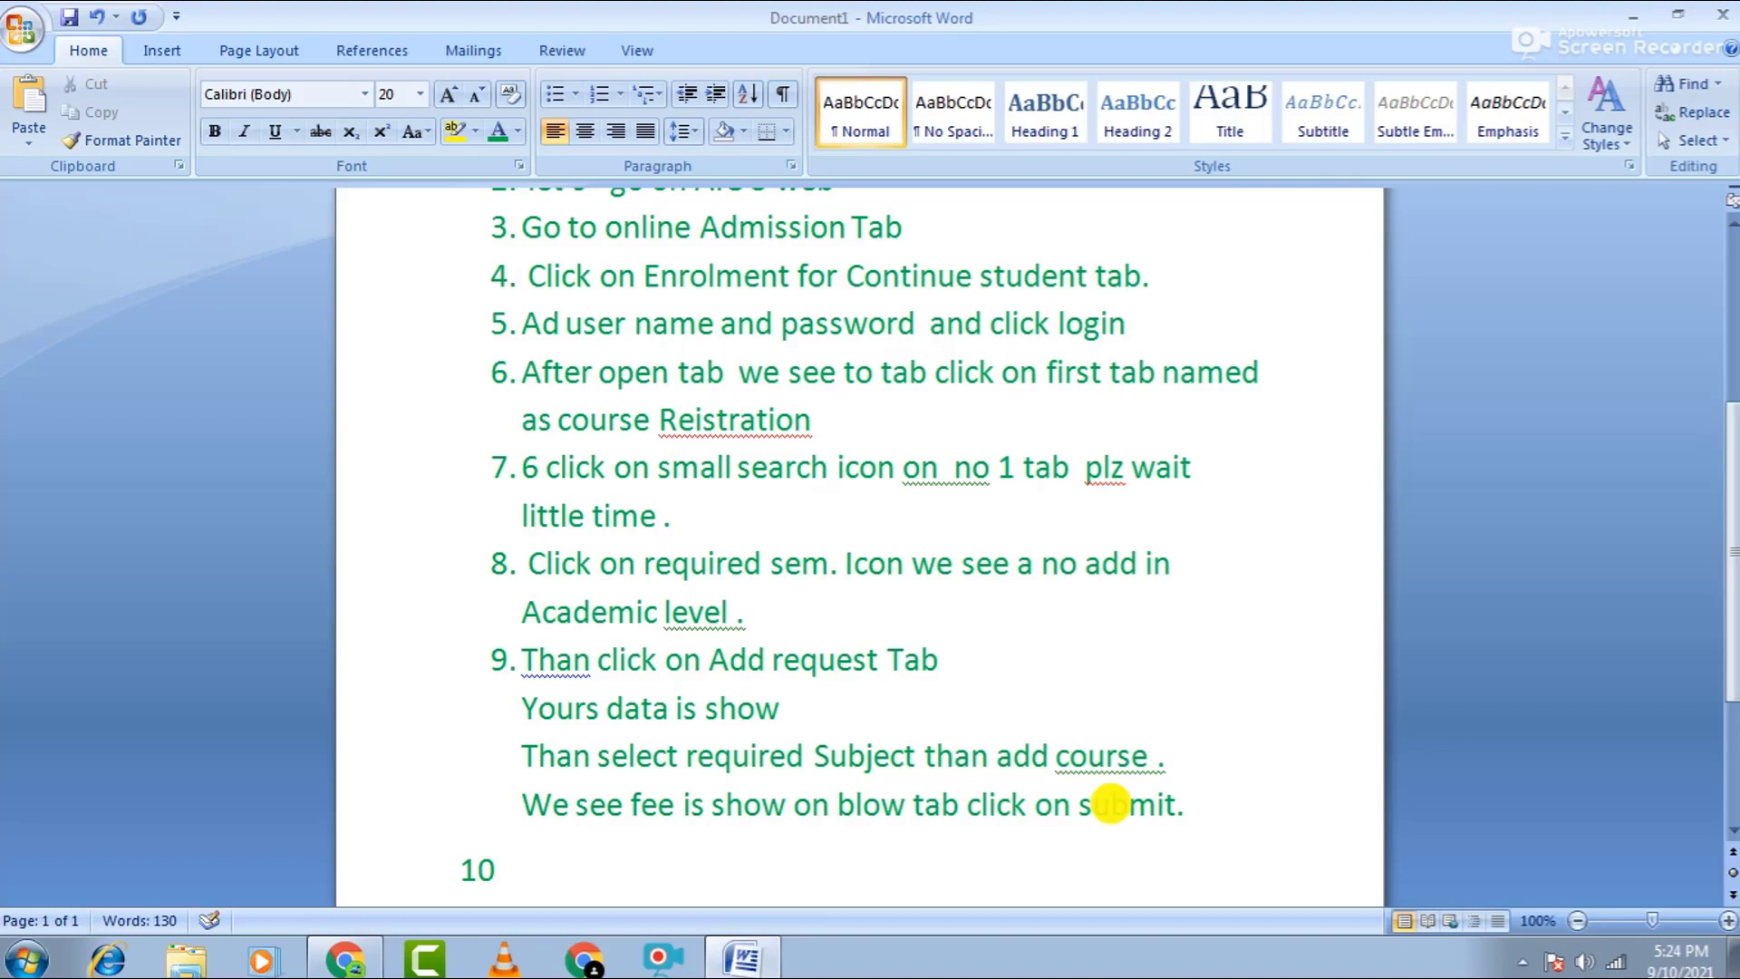
key(Tab)
text(click on i)
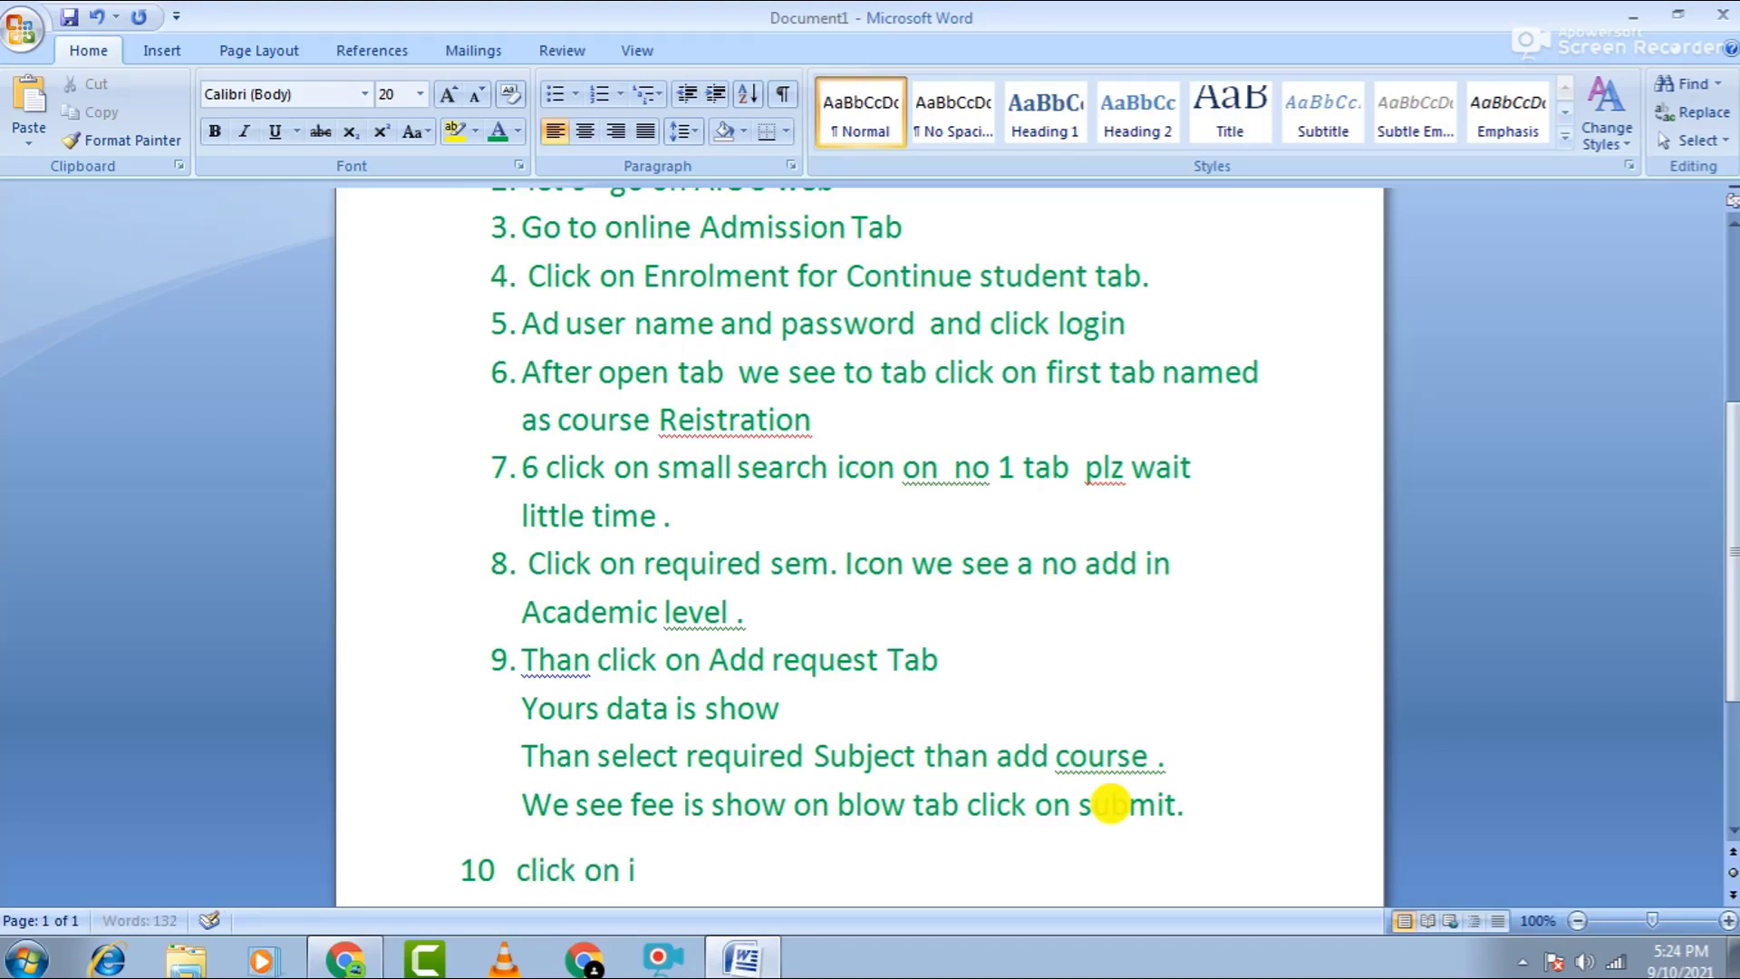
text(nvance)
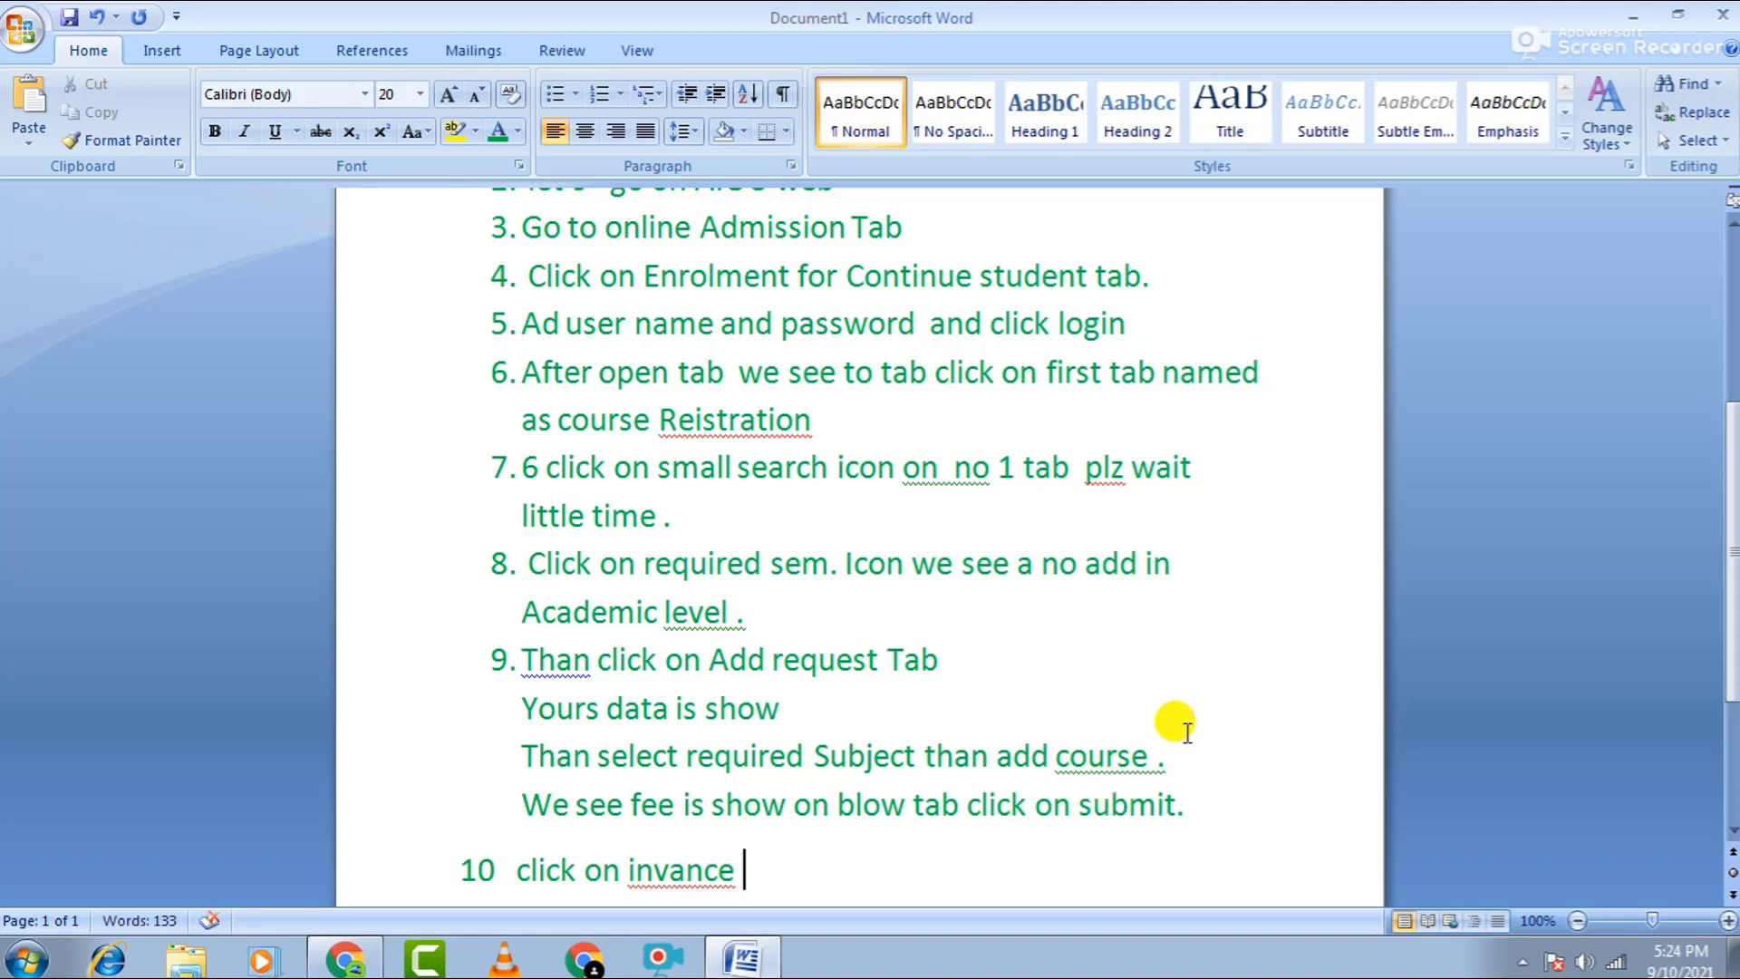
right_click(668, 872)
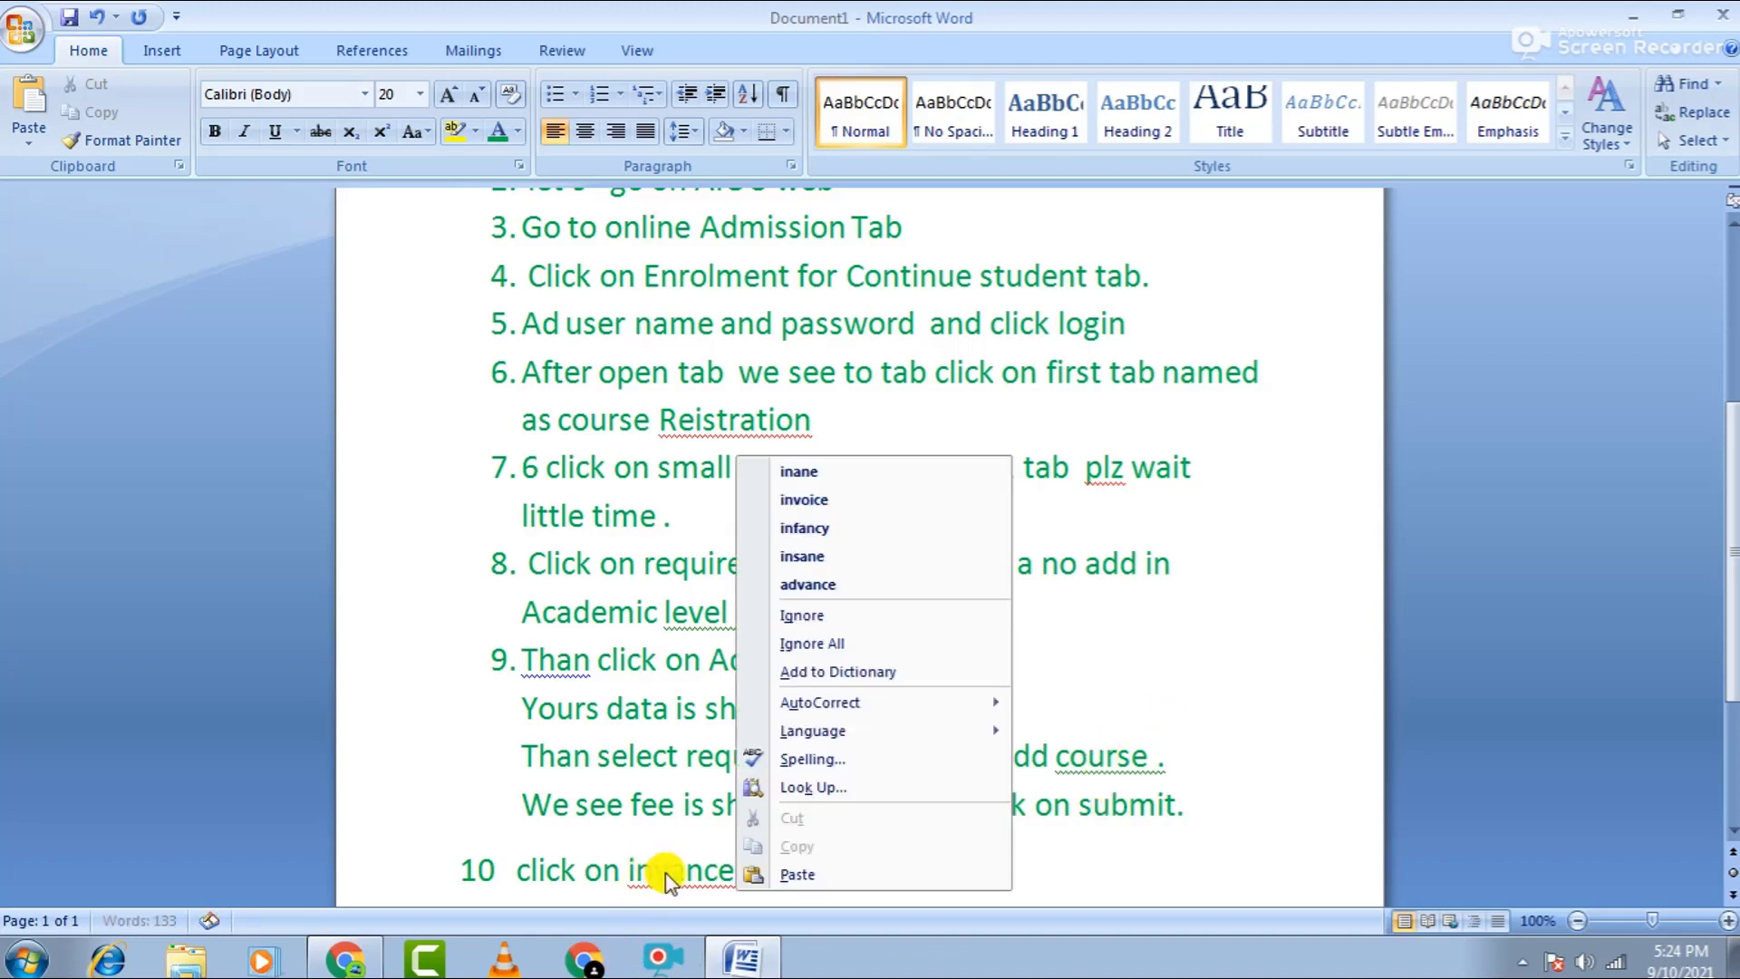
click(843, 500)
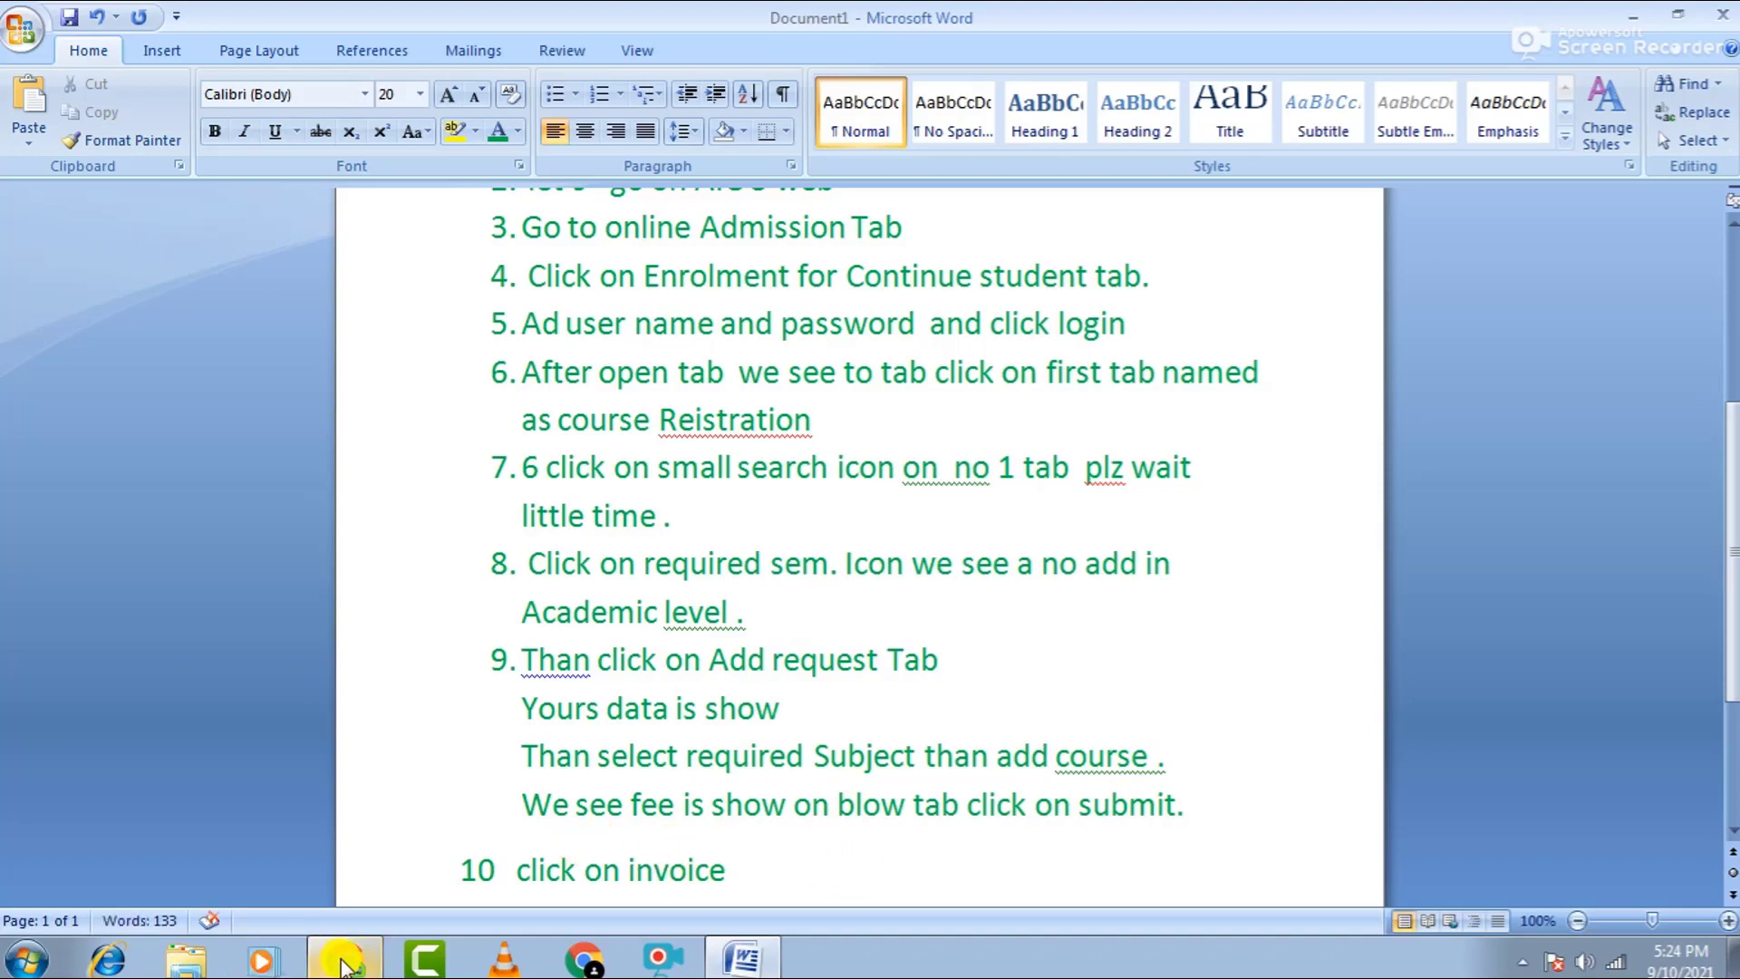
Switch to Chrome, generate the printable invoice for the submitted request, and view its fee details.
click(344, 959)
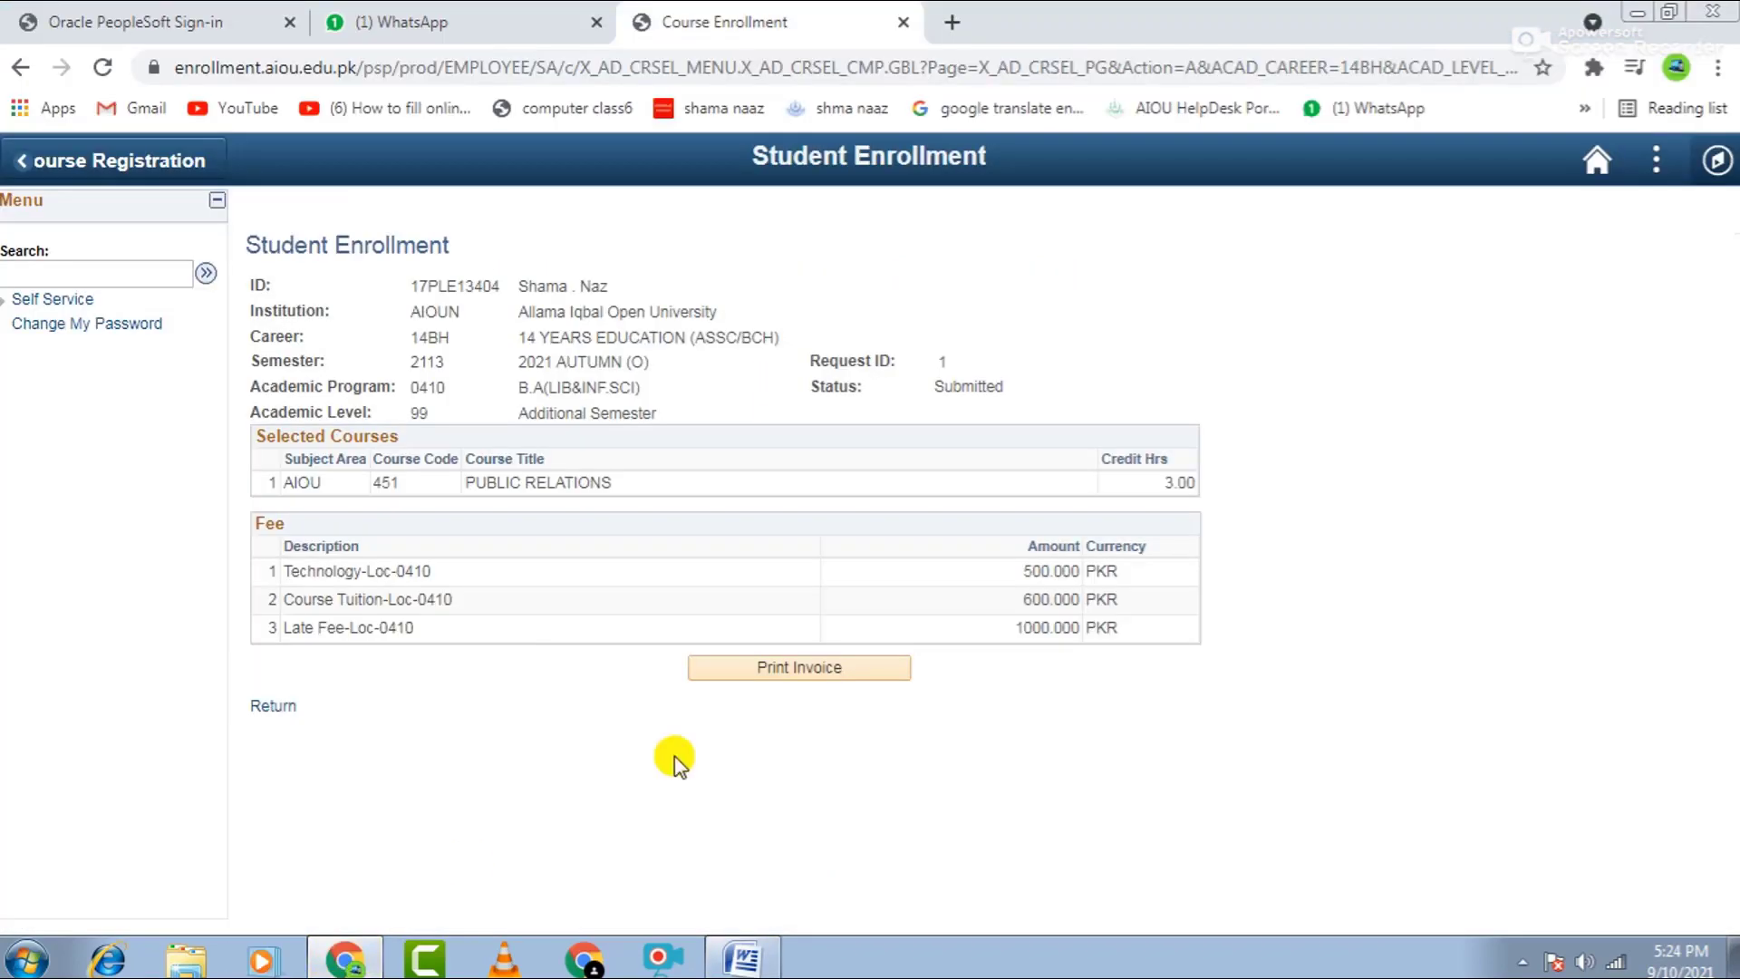
click(784, 681)
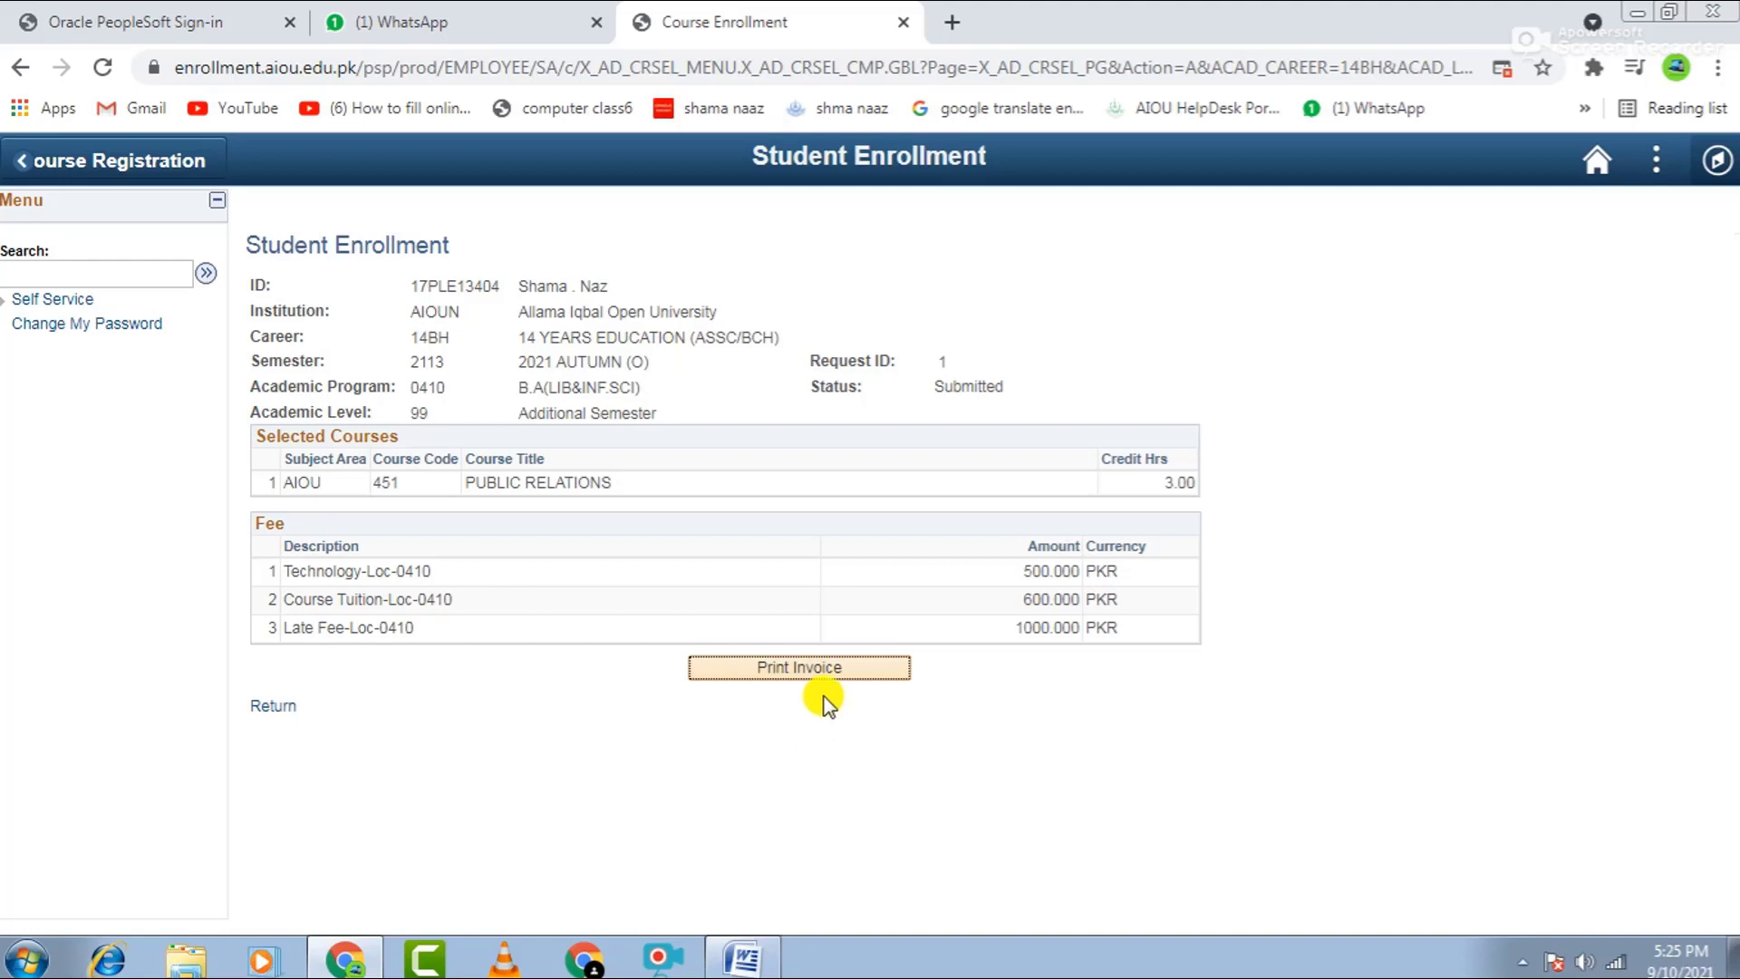
click(832, 670)
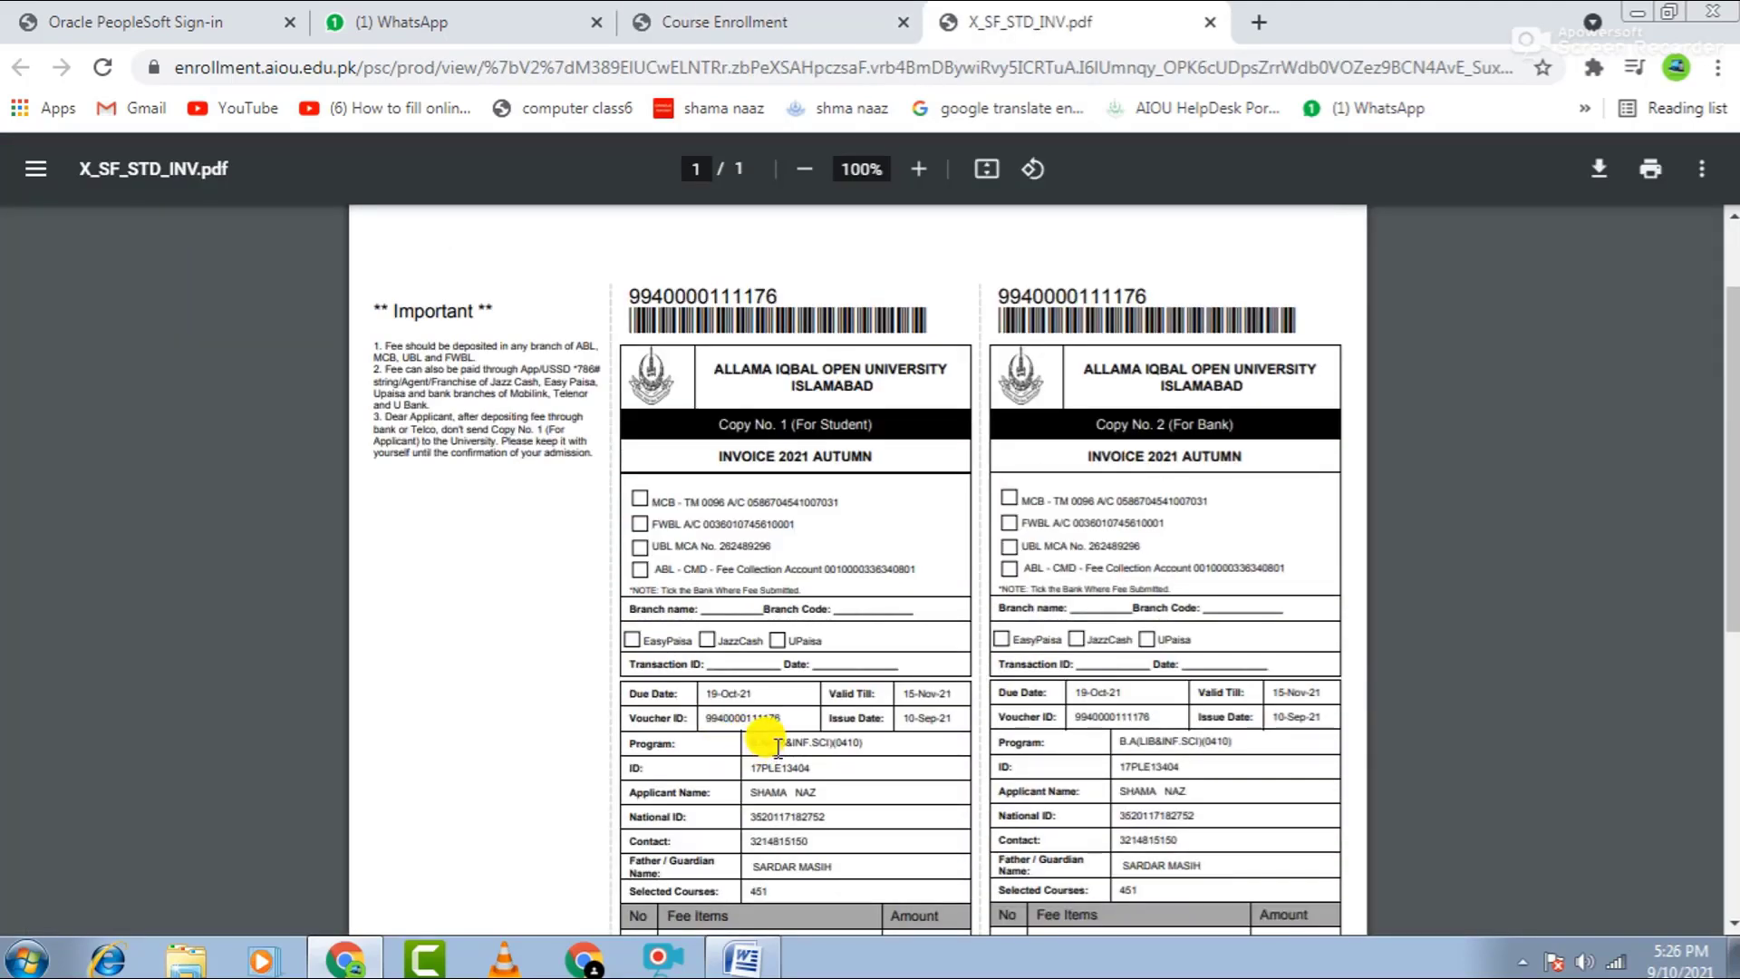
scroll(778, 744, down, 3)
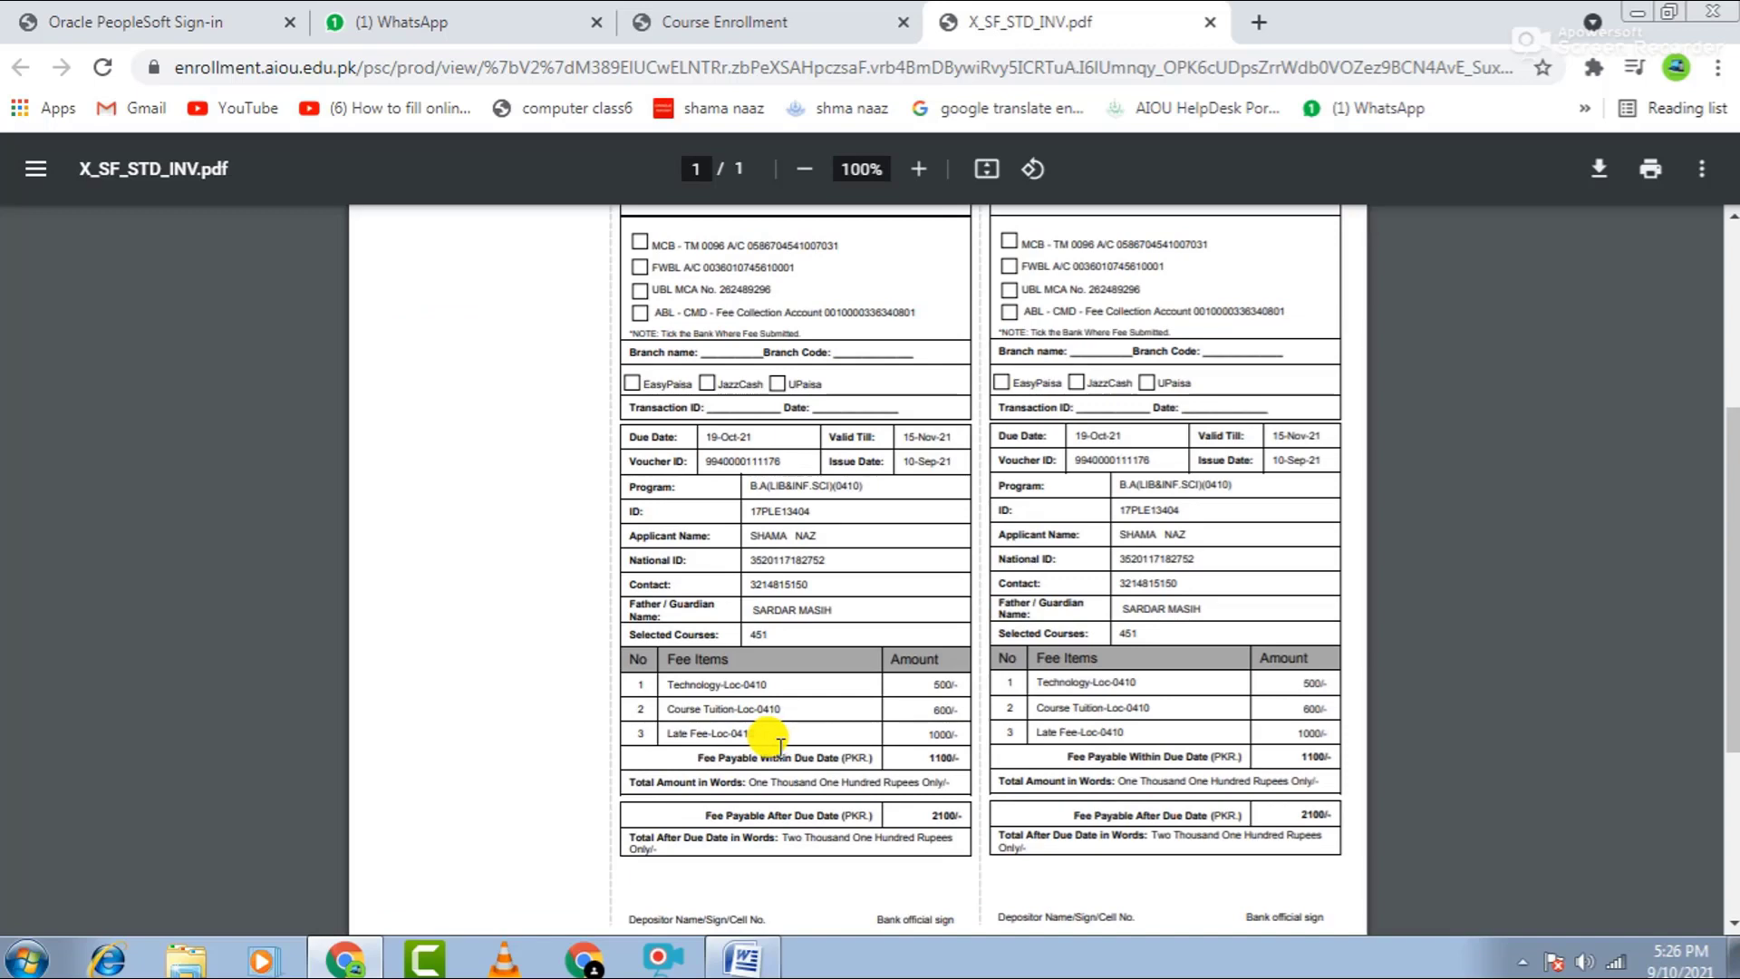
Switch to Word and add item 11 reading "Invoic is generated get print and submit fee on bank".
click(752, 950)
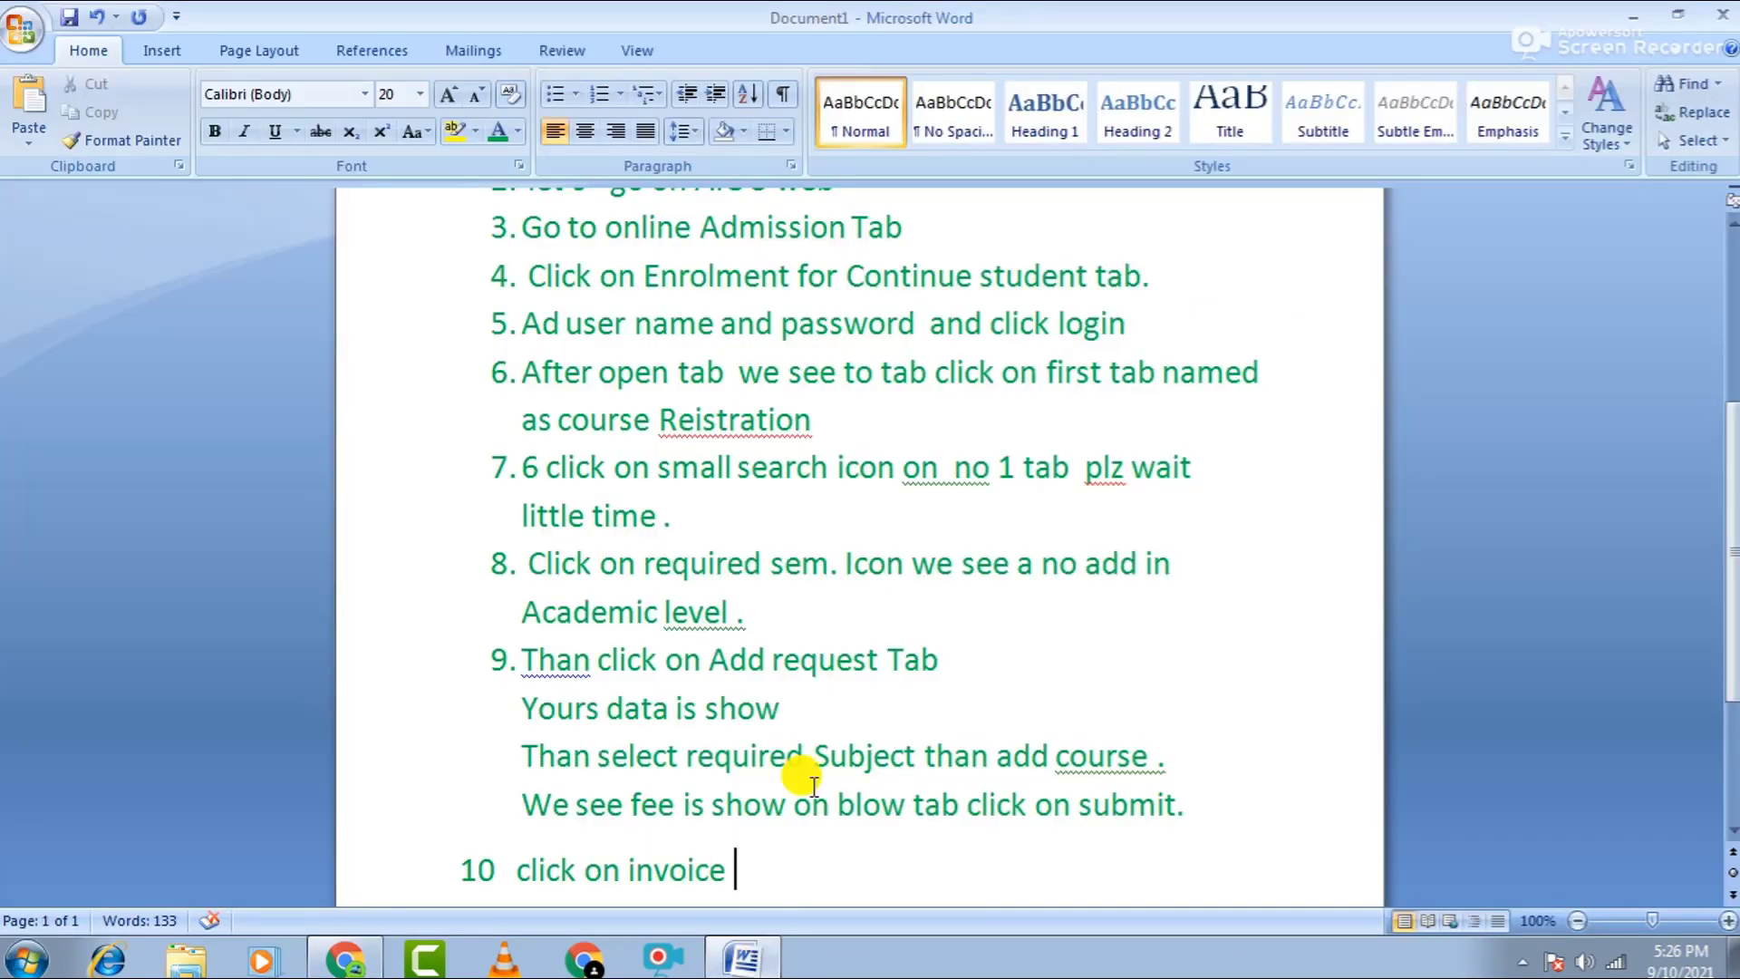
click(799, 869)
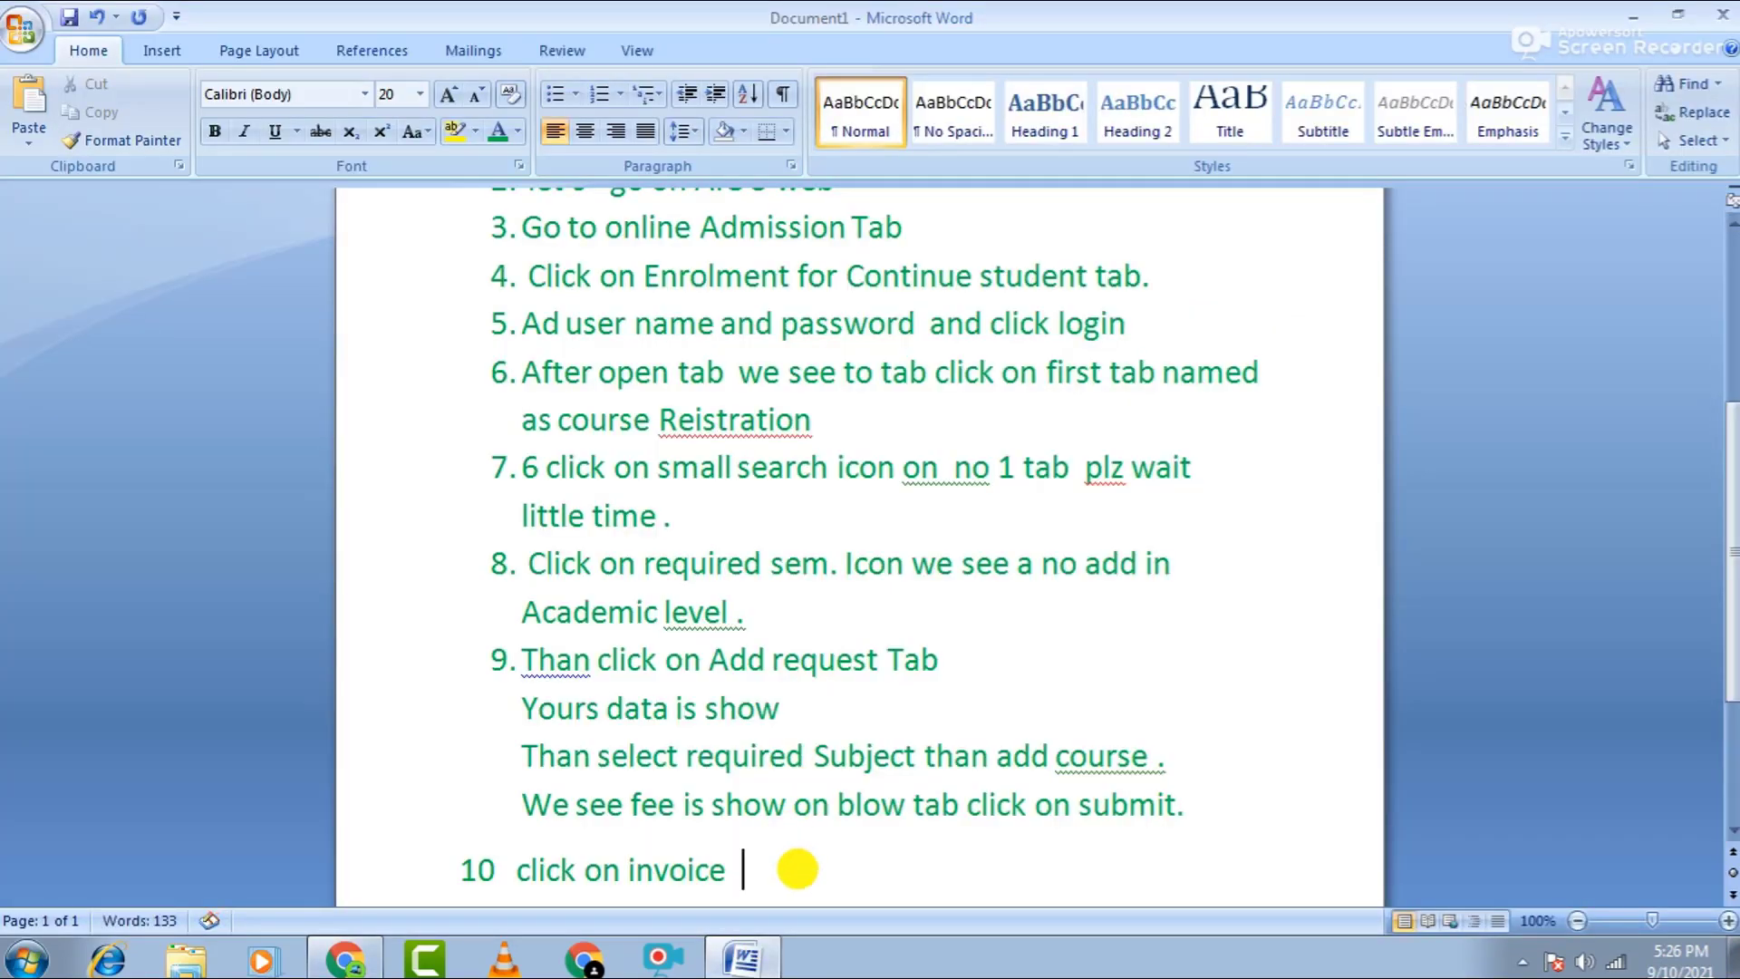
key(Return)
text(11)
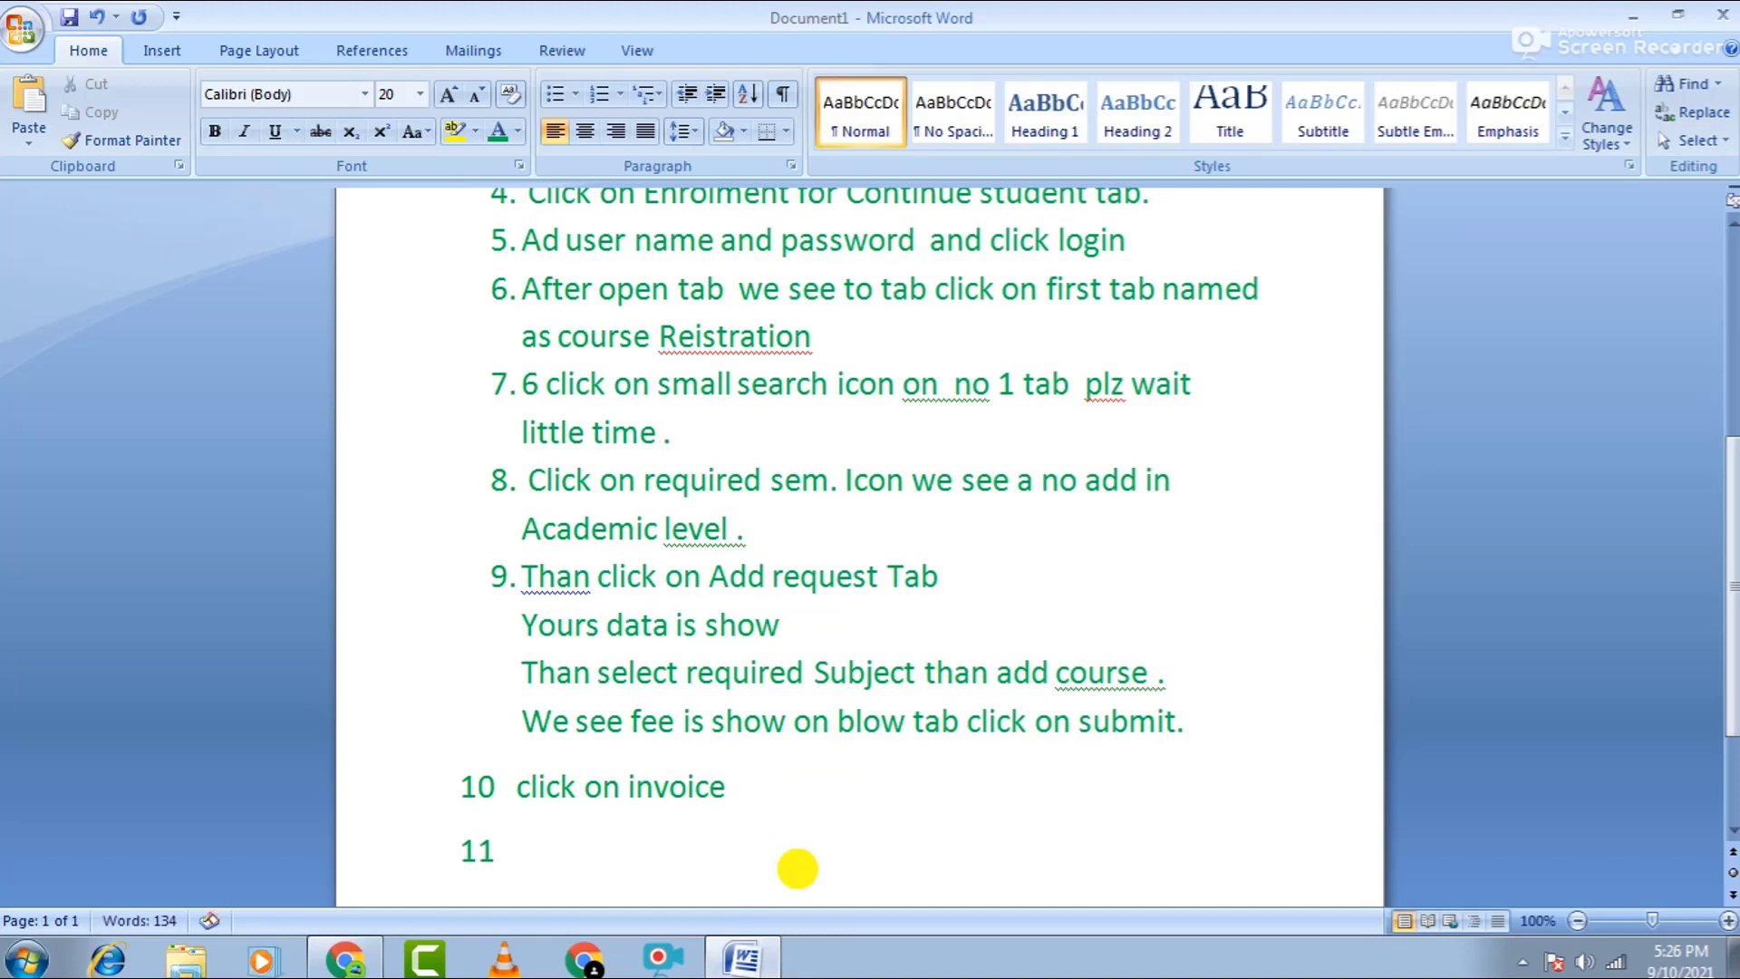
text(Invoic)
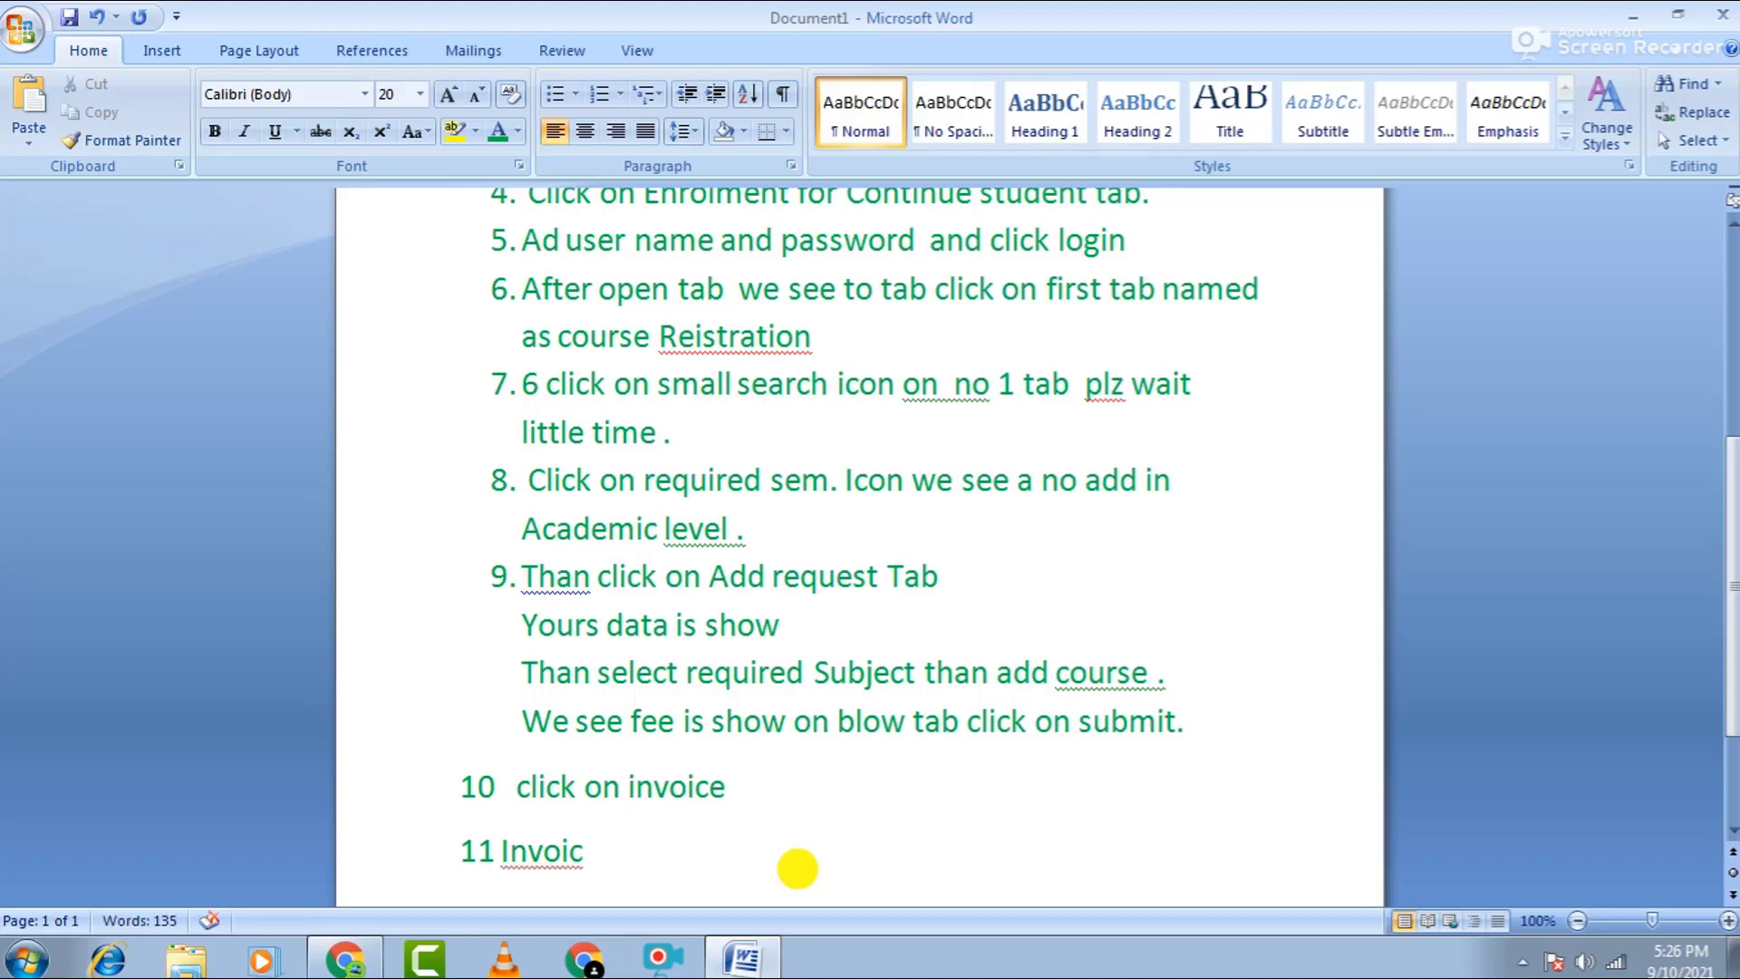
text( is genera)
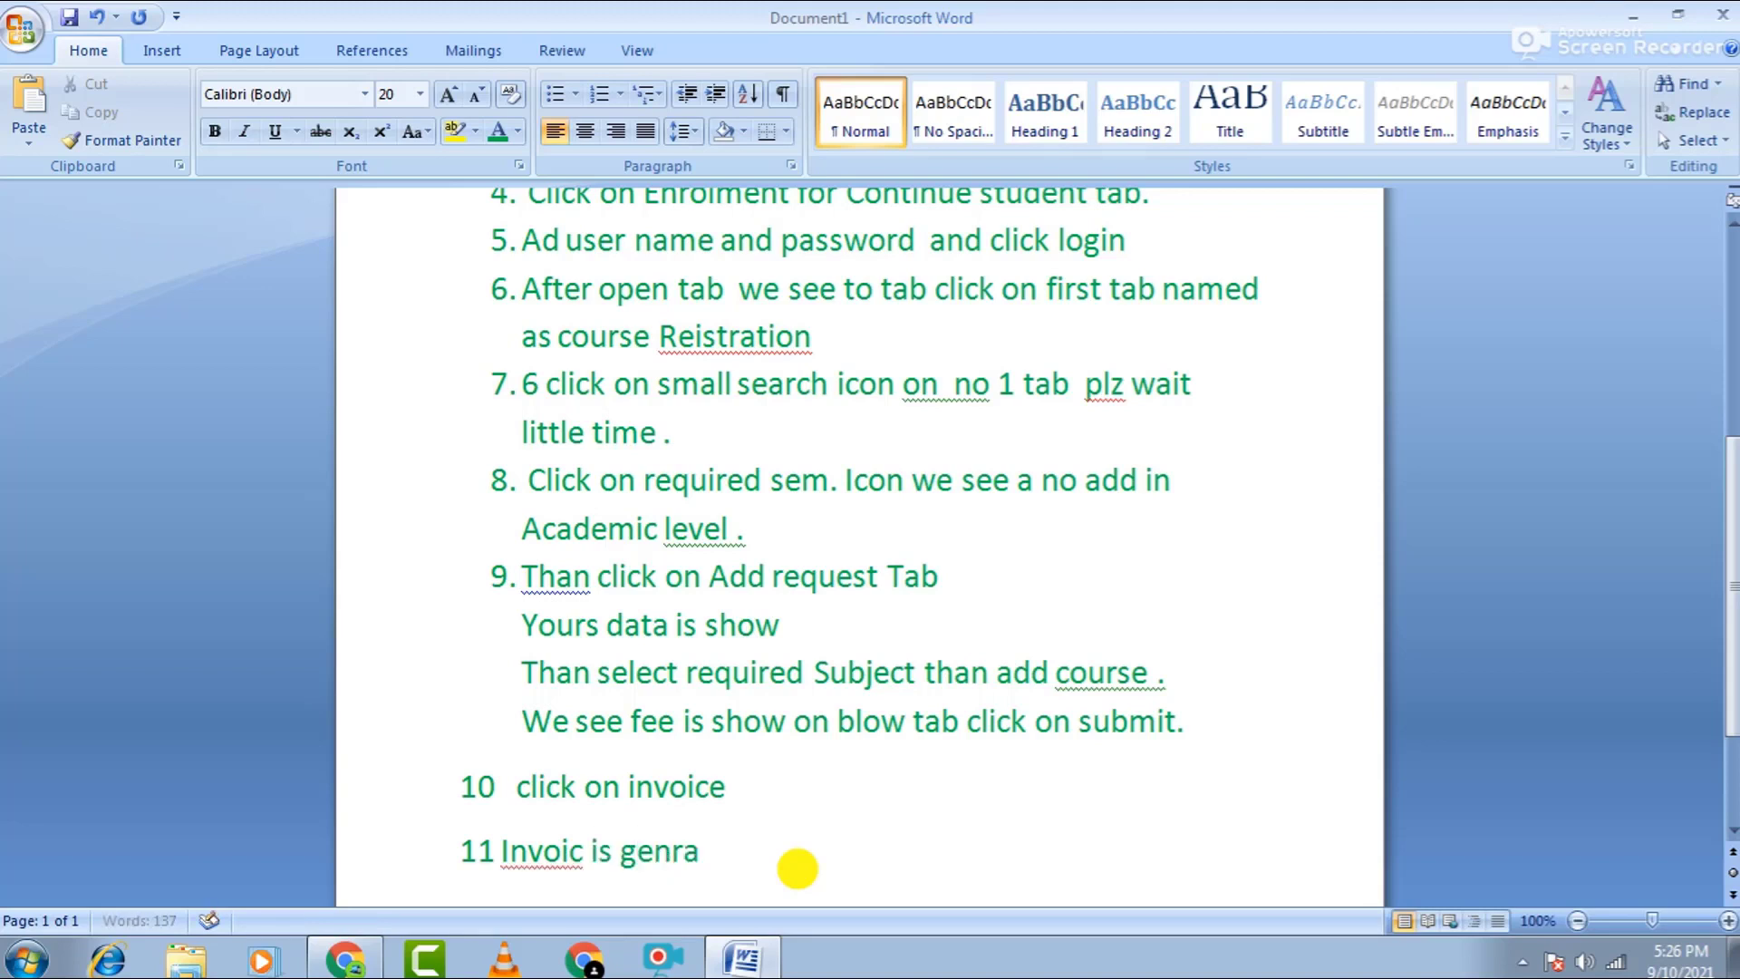
text(ted )
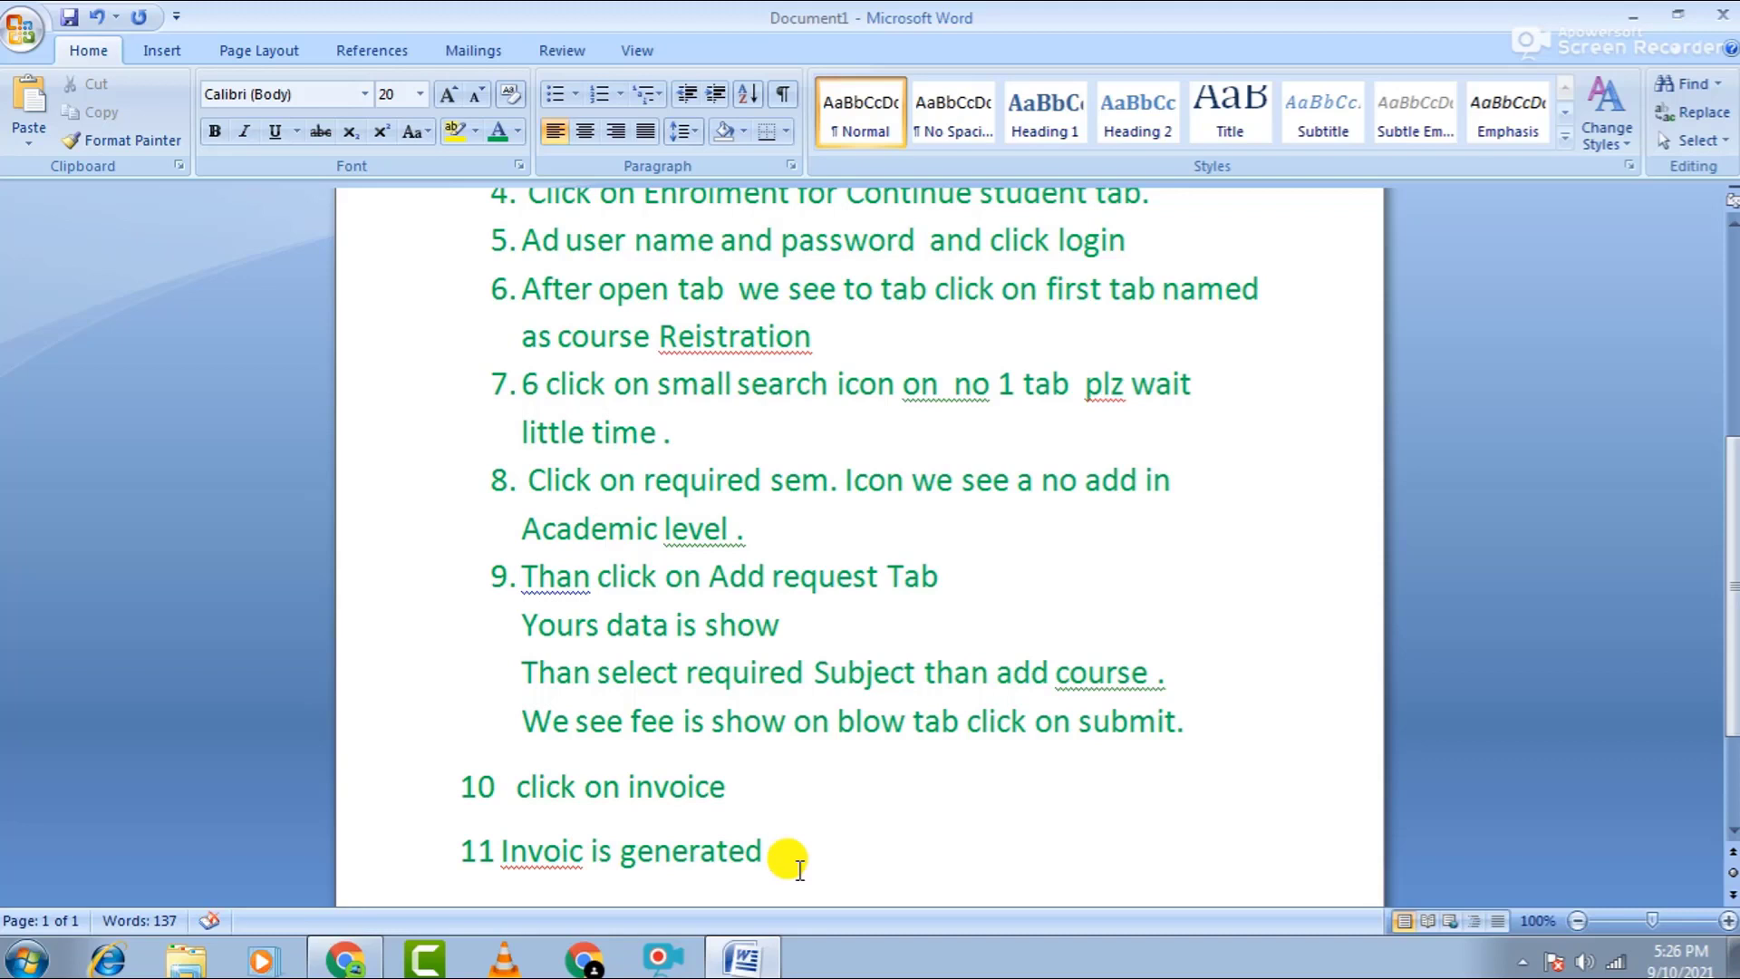
text(get p)
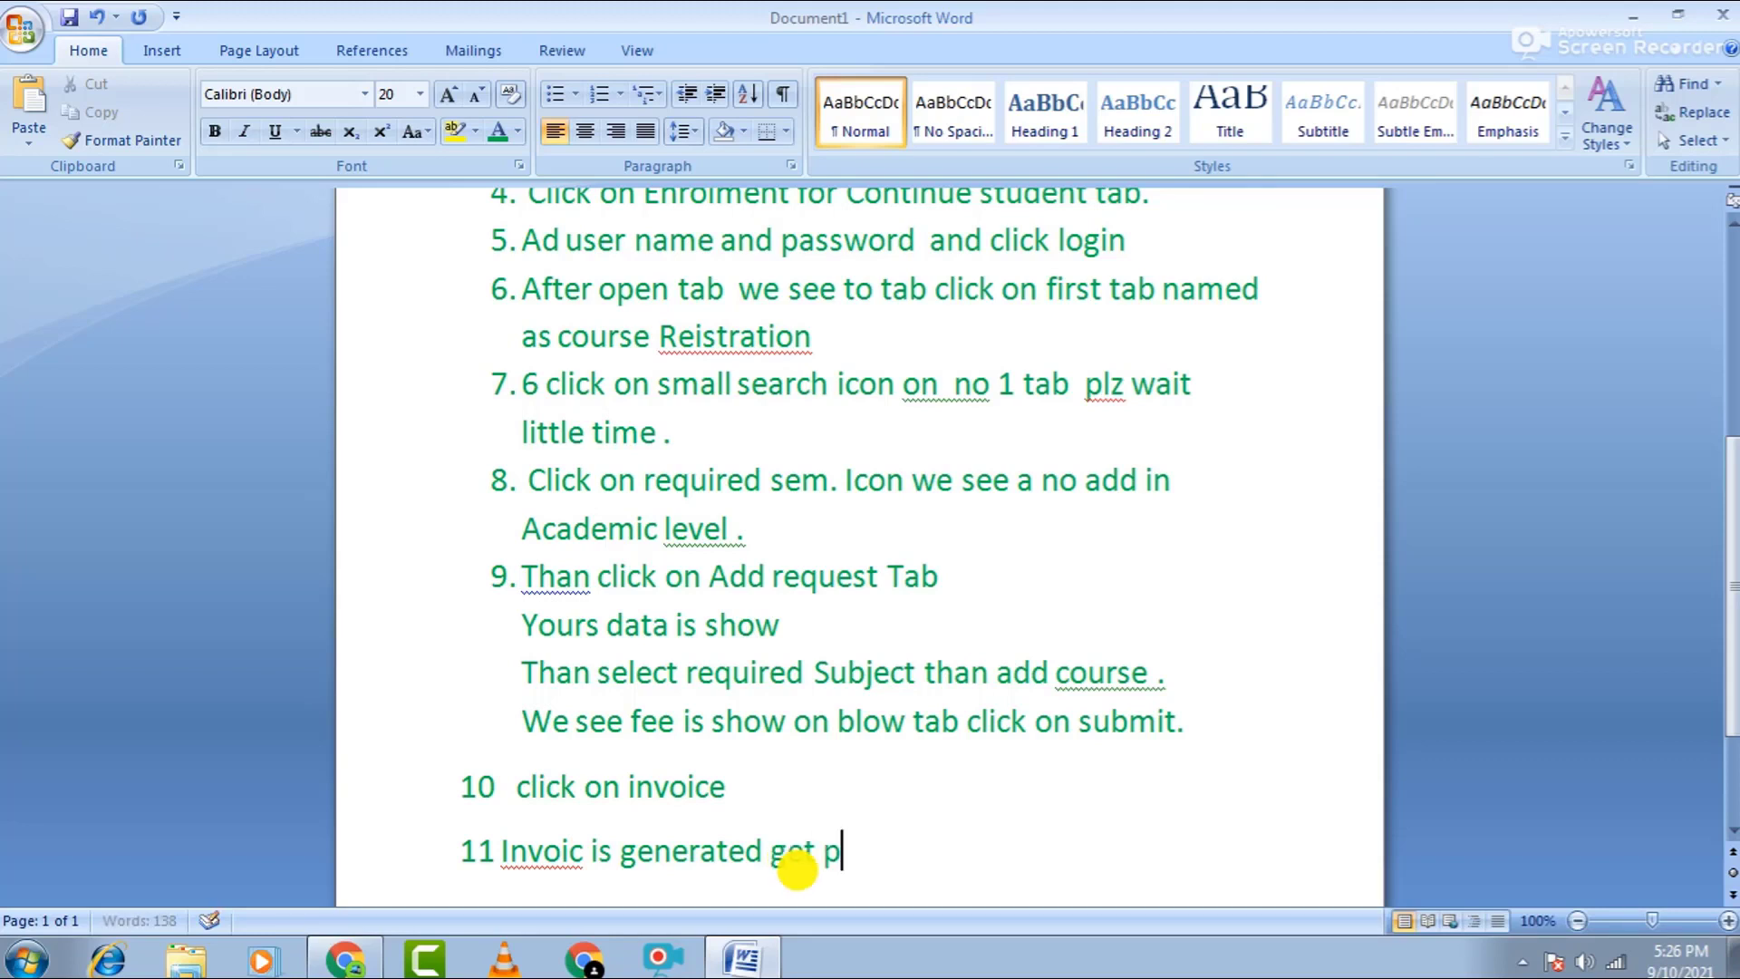
text(rint and )
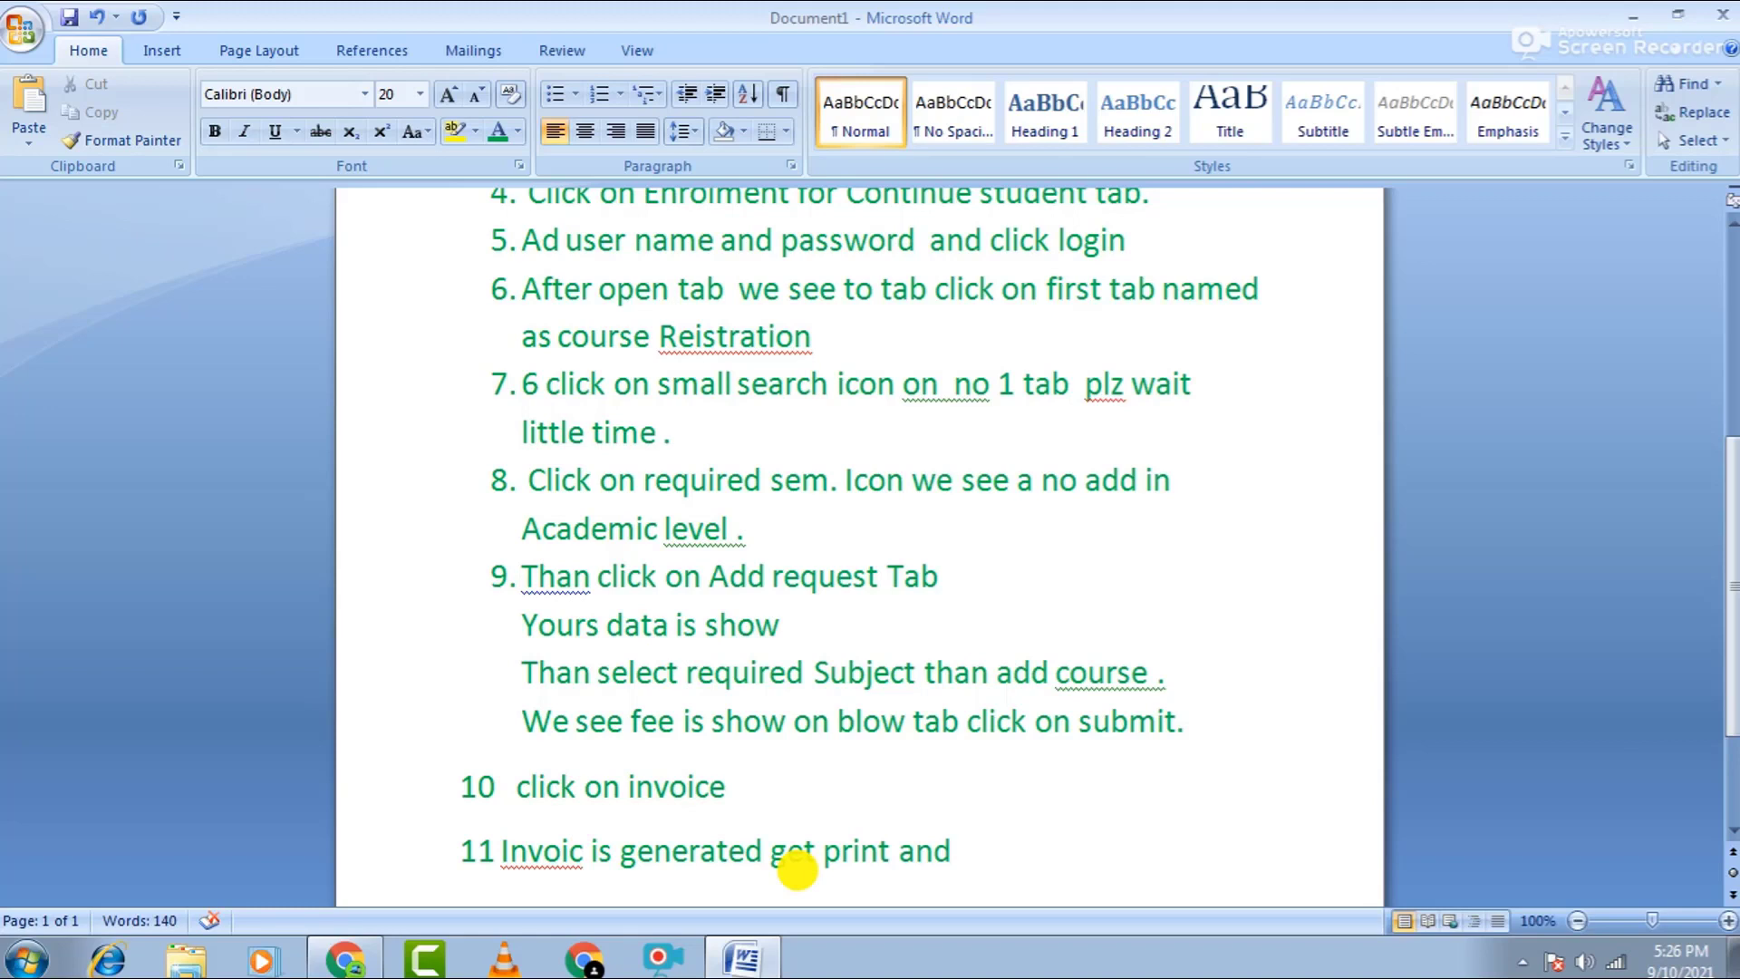
text(subm)
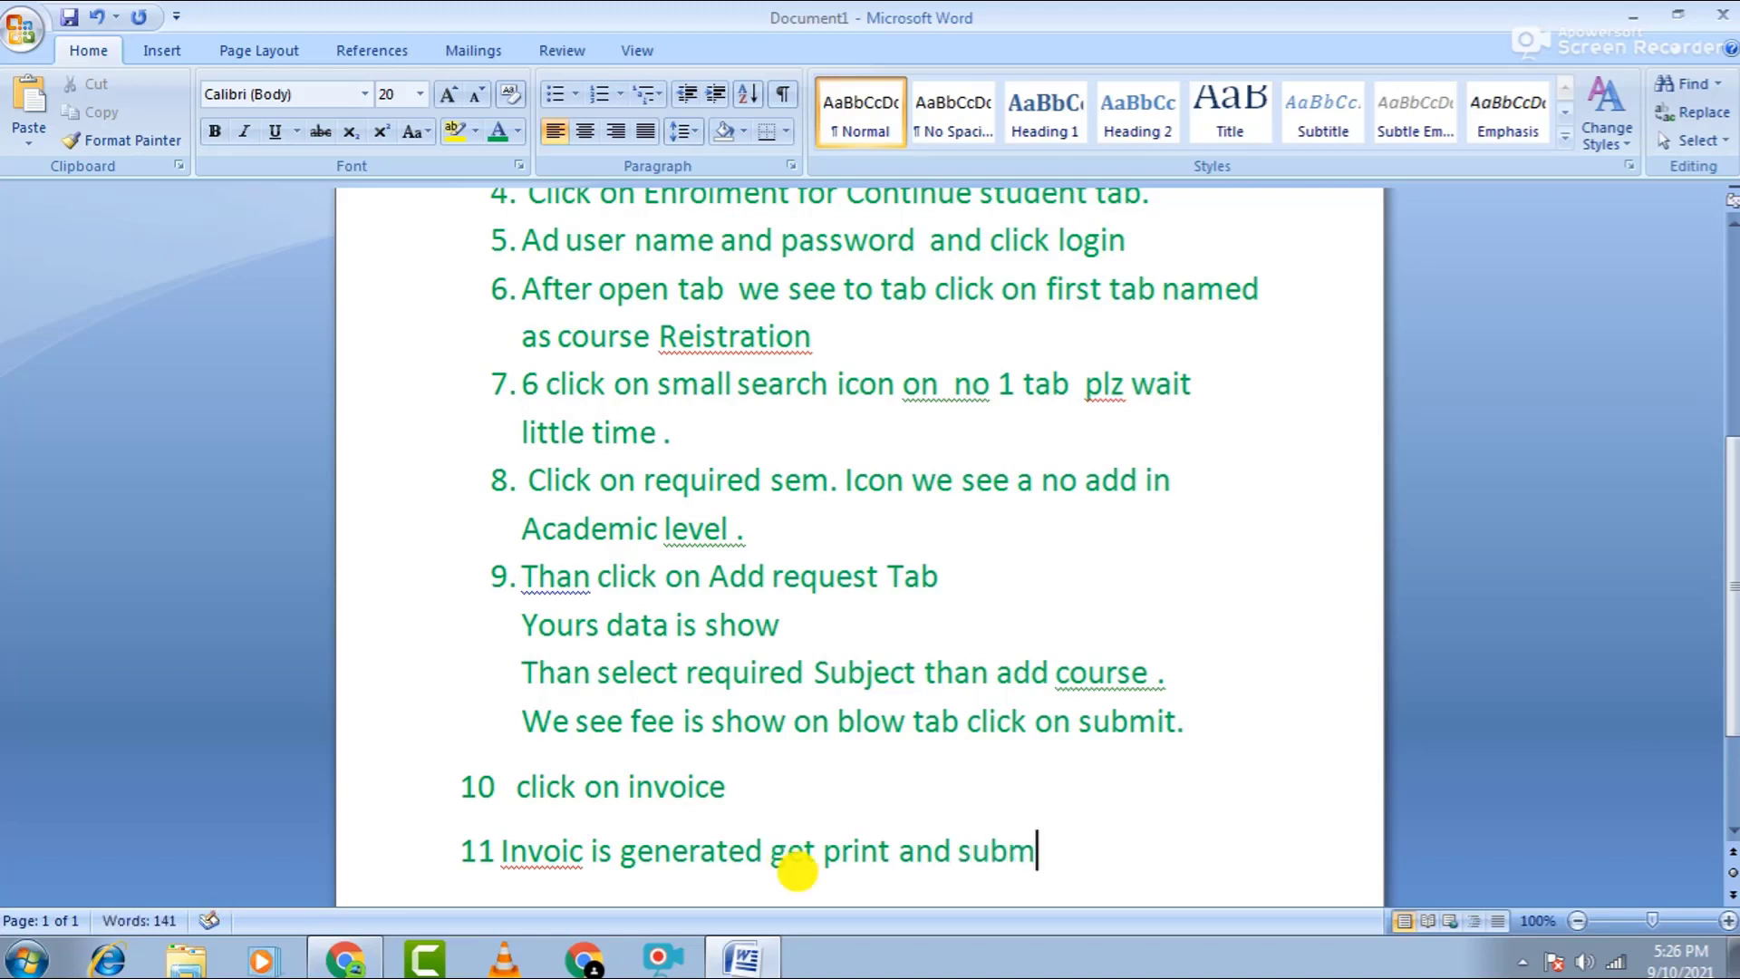
text(it fee)
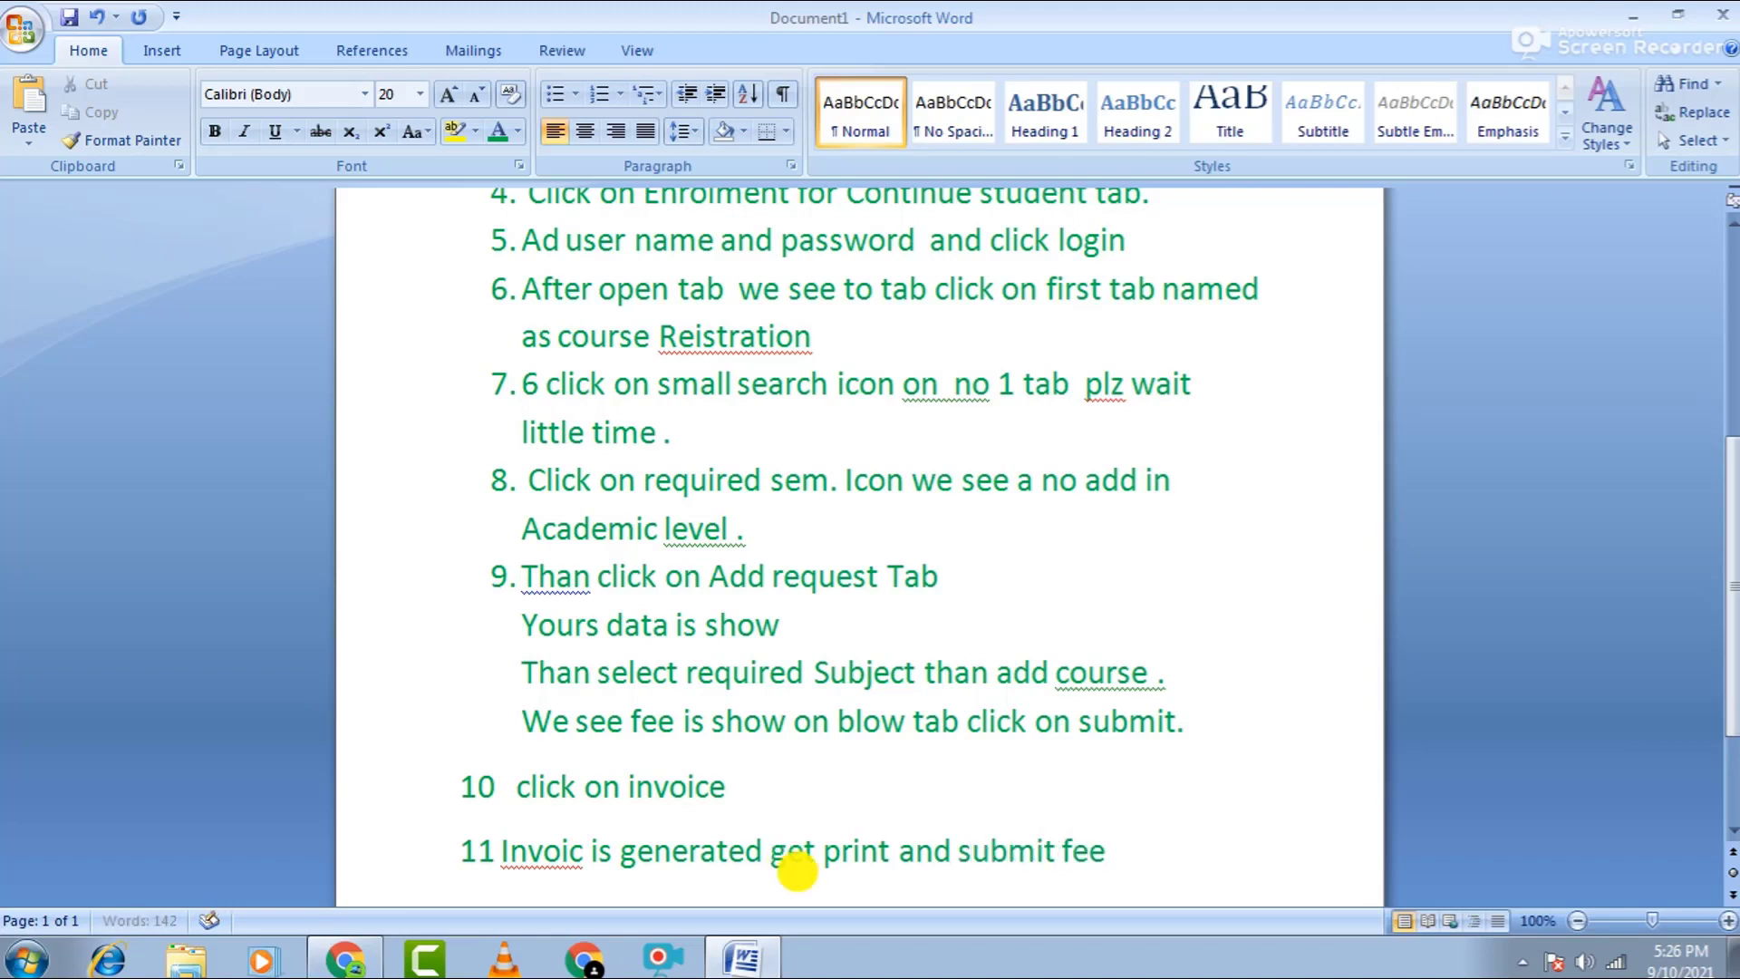
text( on bank)
Add the closing line "Thank for watching" below item 11.
key(Return)
text(T)
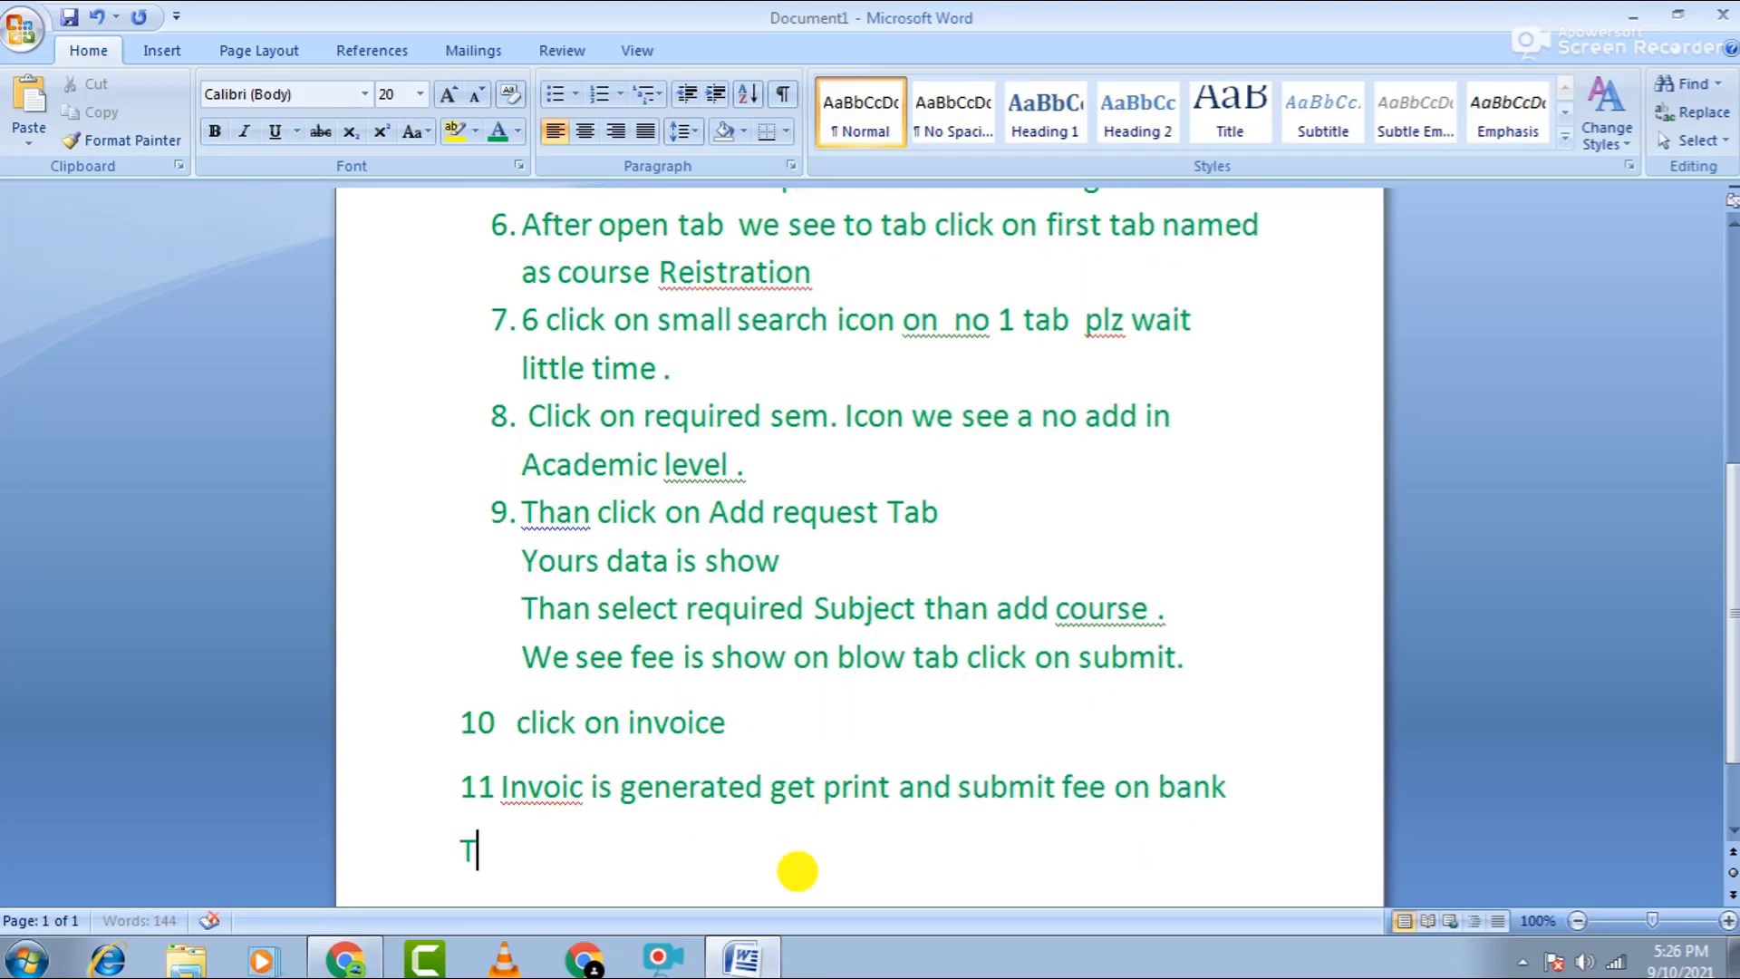
text(hank for watcj)
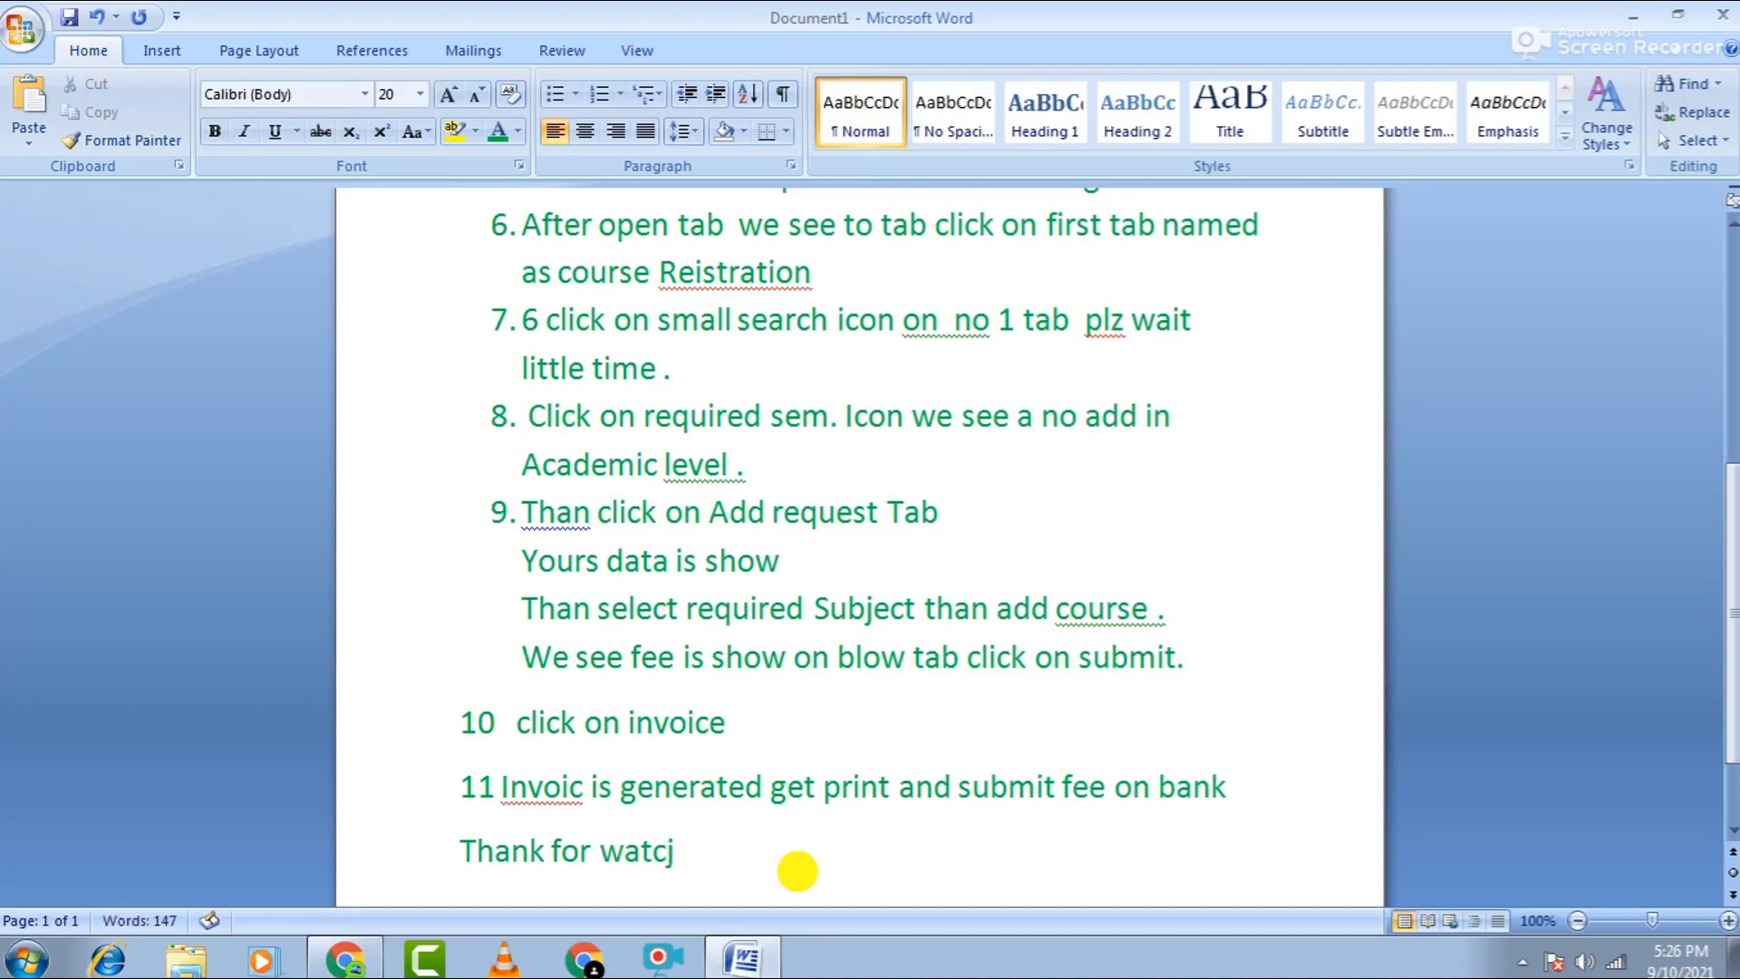
key(BackSpace)
text(hing)
Start a new page after the closing line and write "Please subscribe channel for new on video" and "ALLAH Hafiz" on separate lines.
key(ctrl+Return)
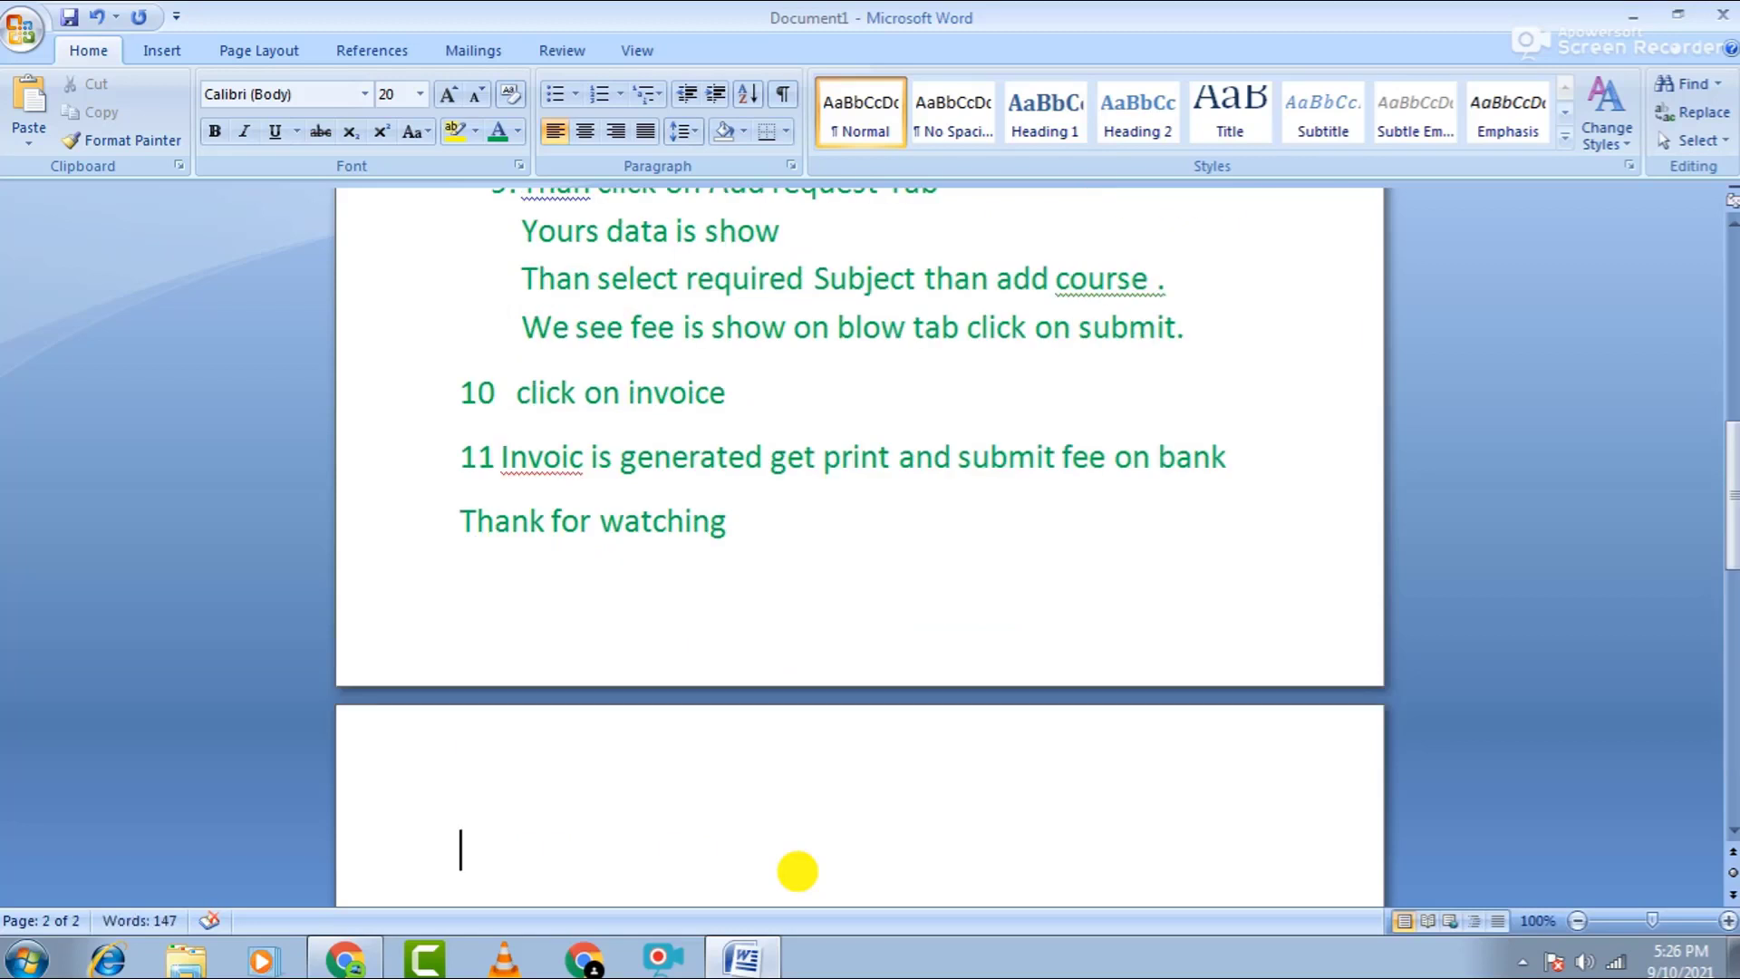
text(Please)
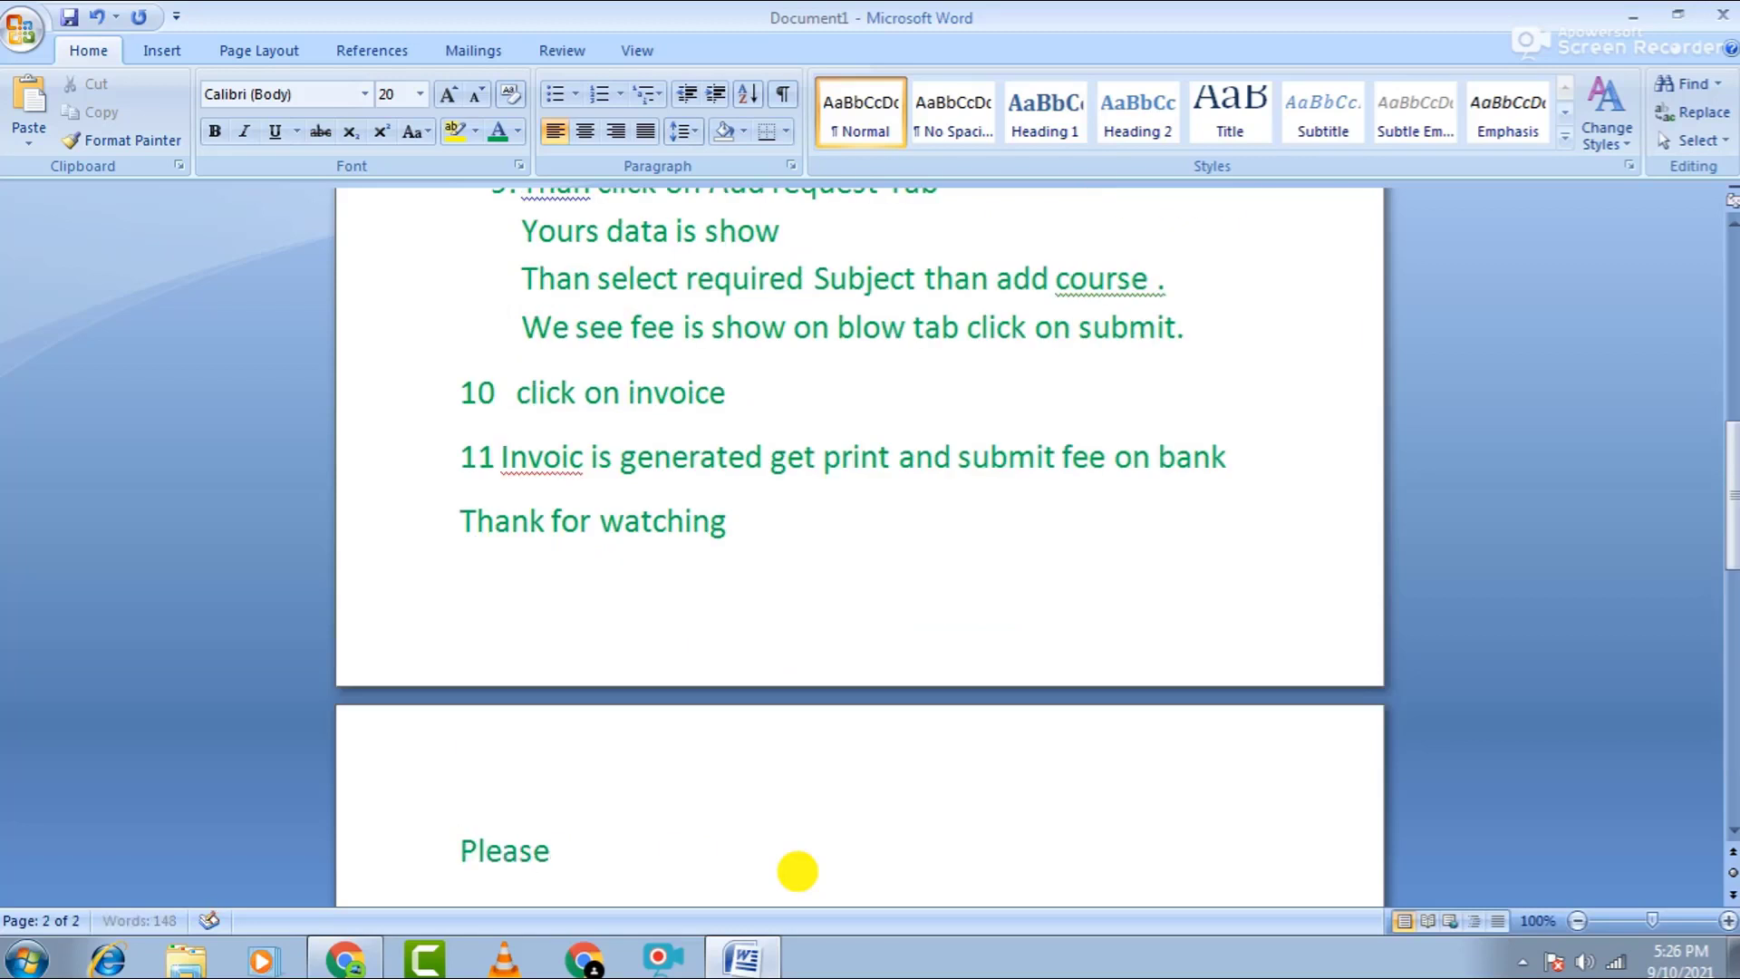
text( subscrib)
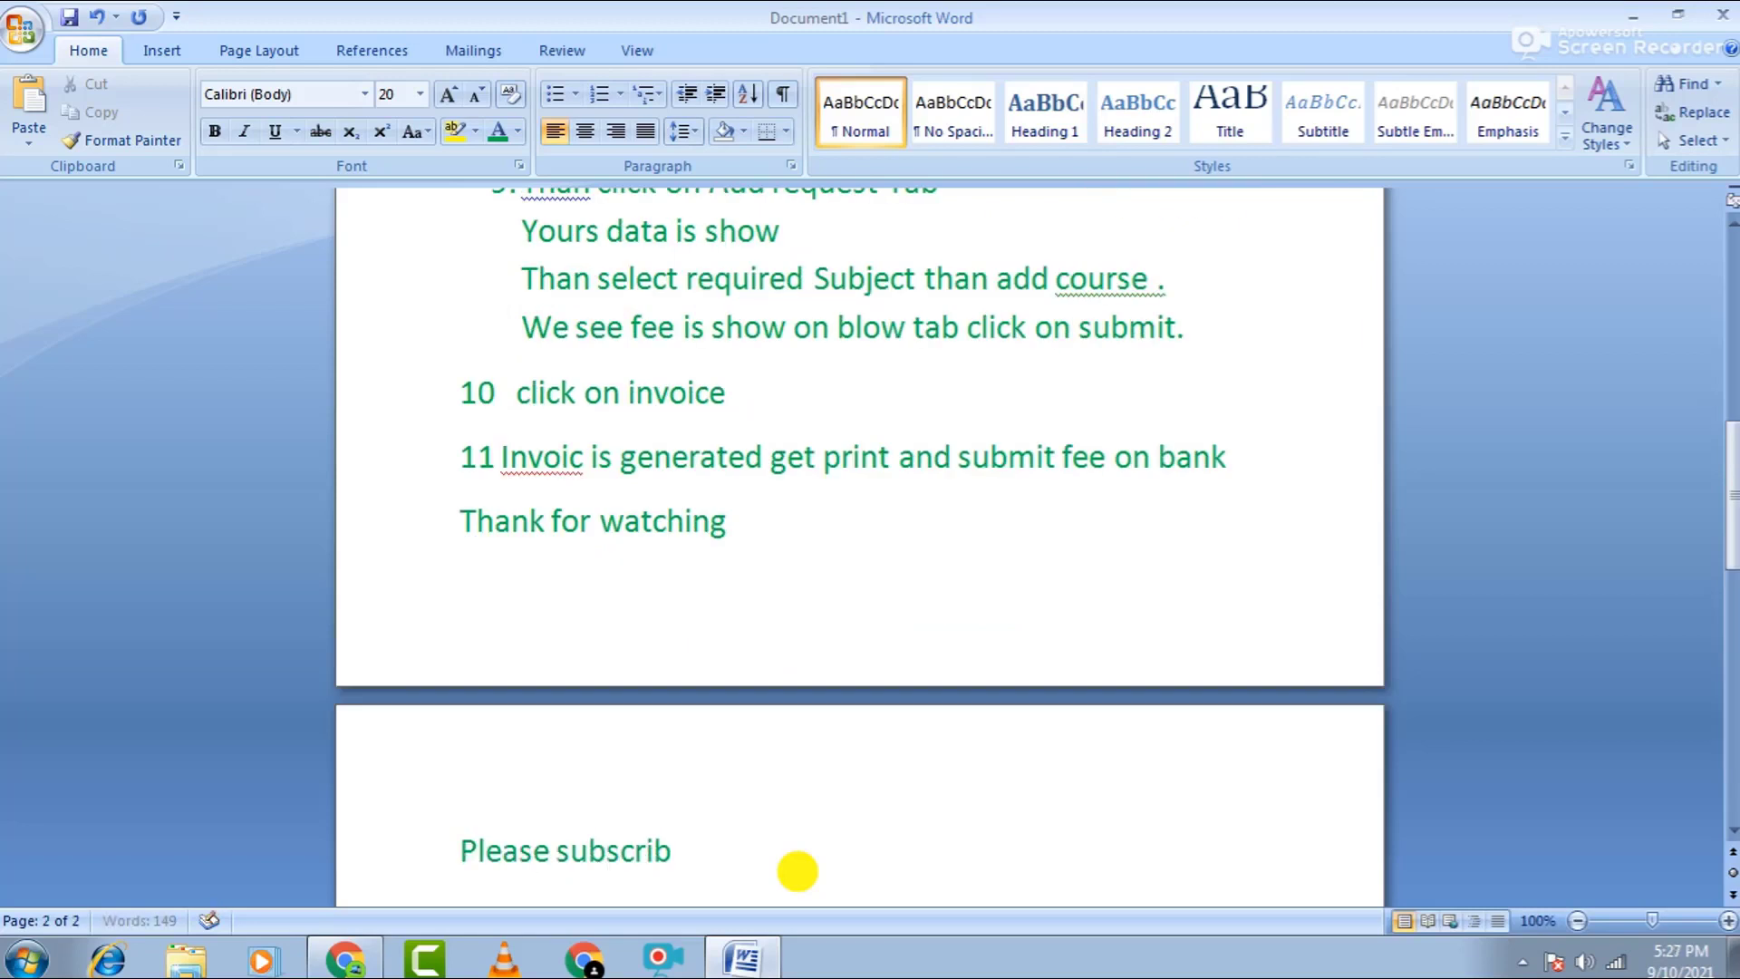
text(e channel)
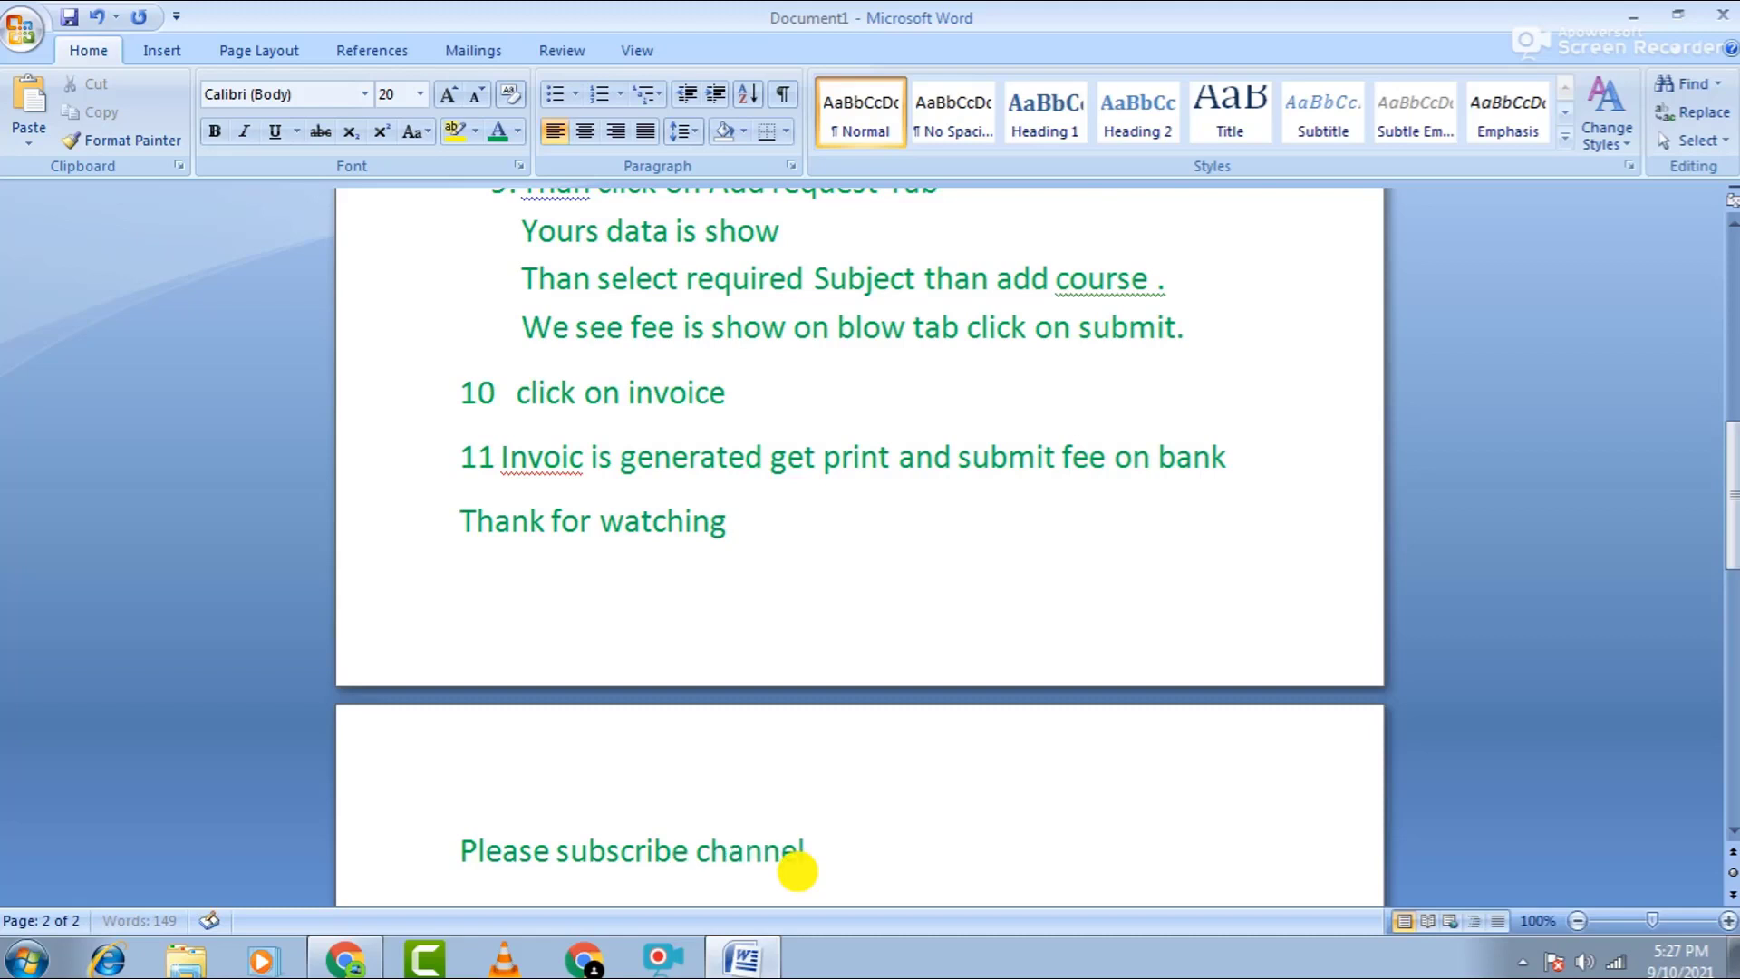
text( for new on)
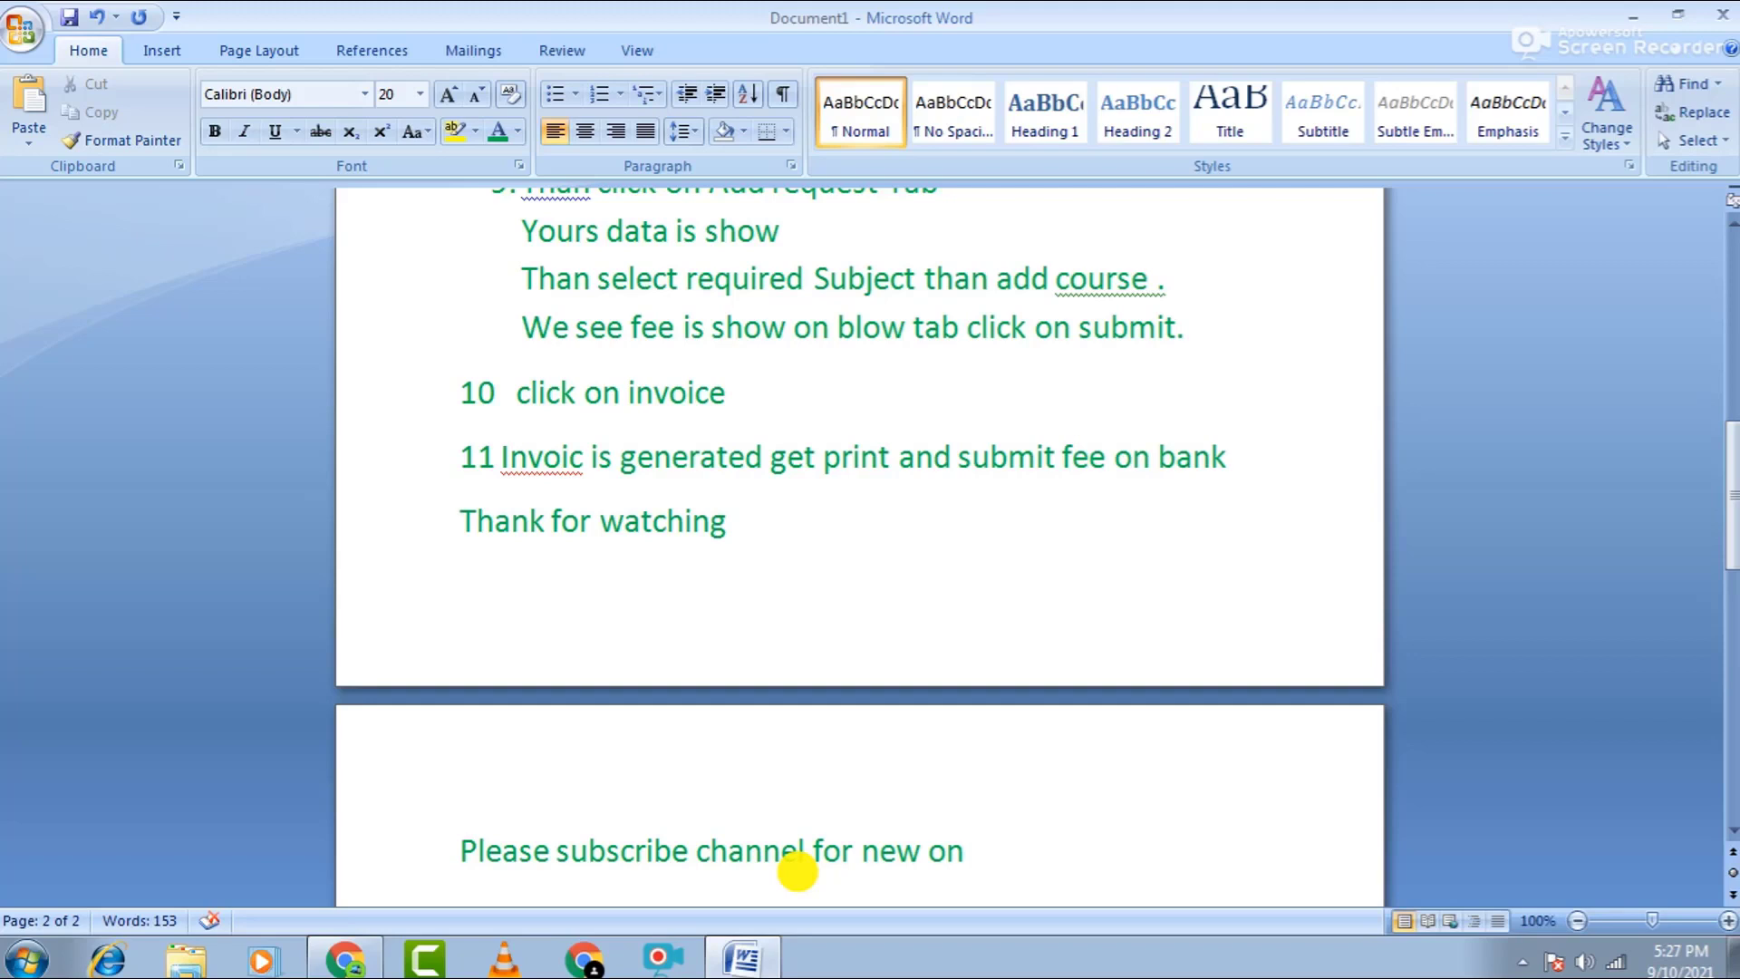
text( video)
key(Return)
text(ALLAH H)
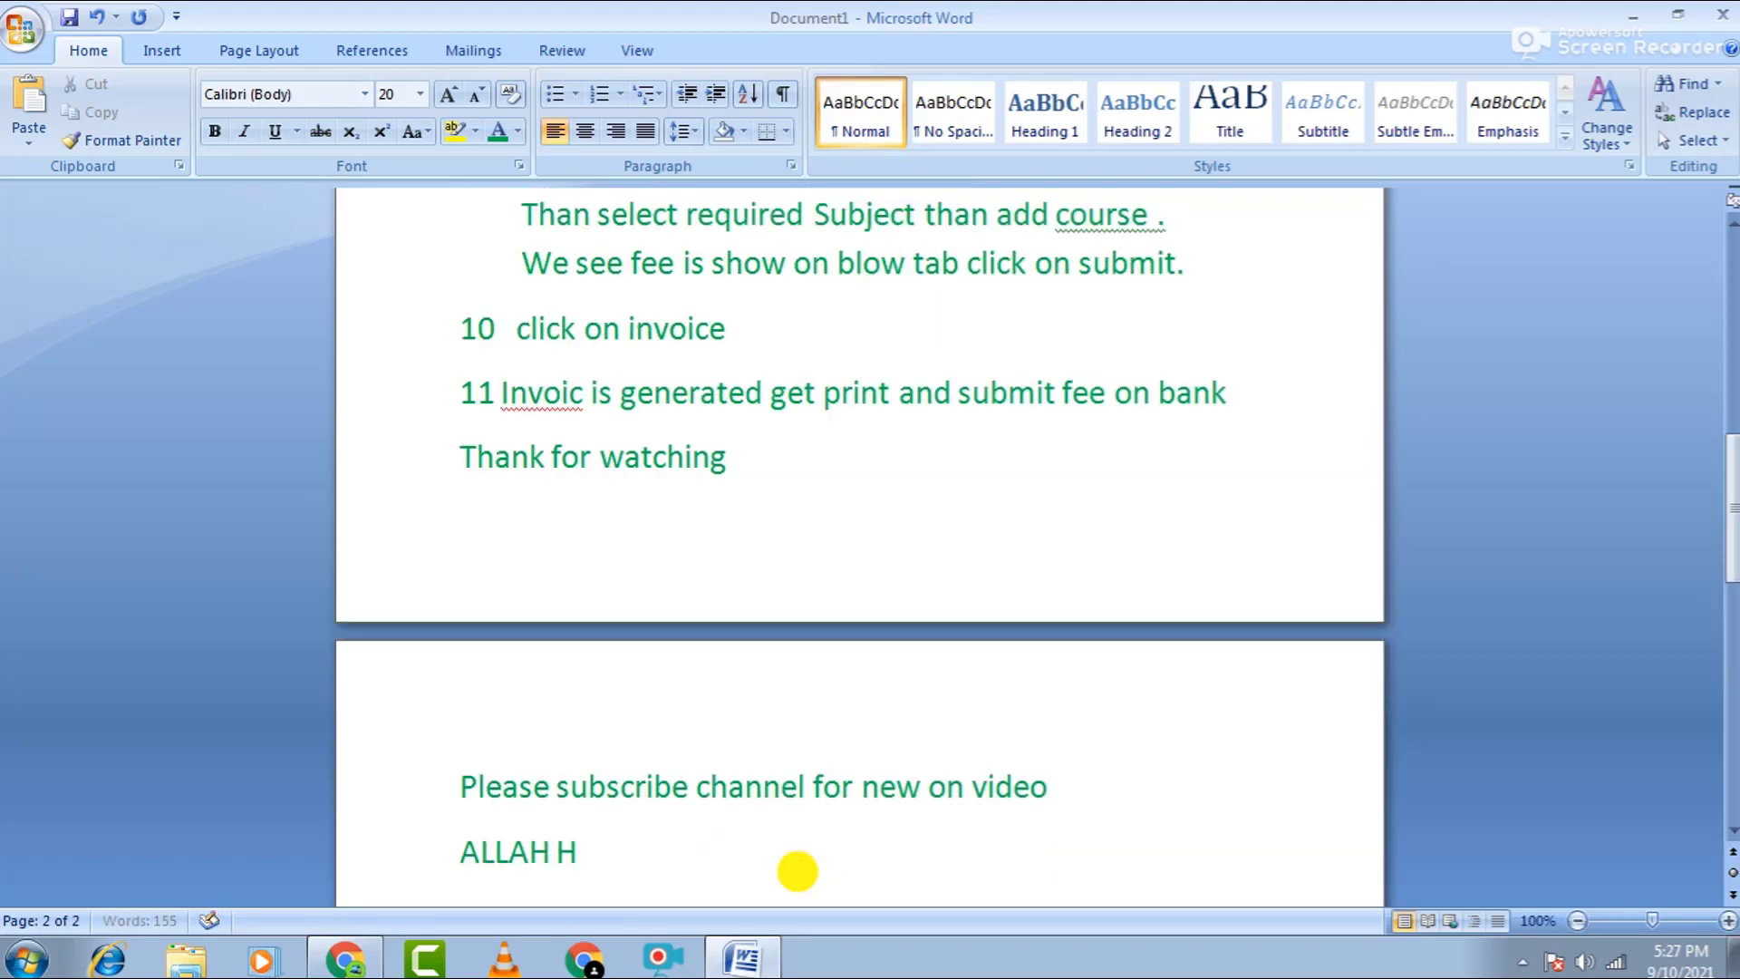
text(afiz)
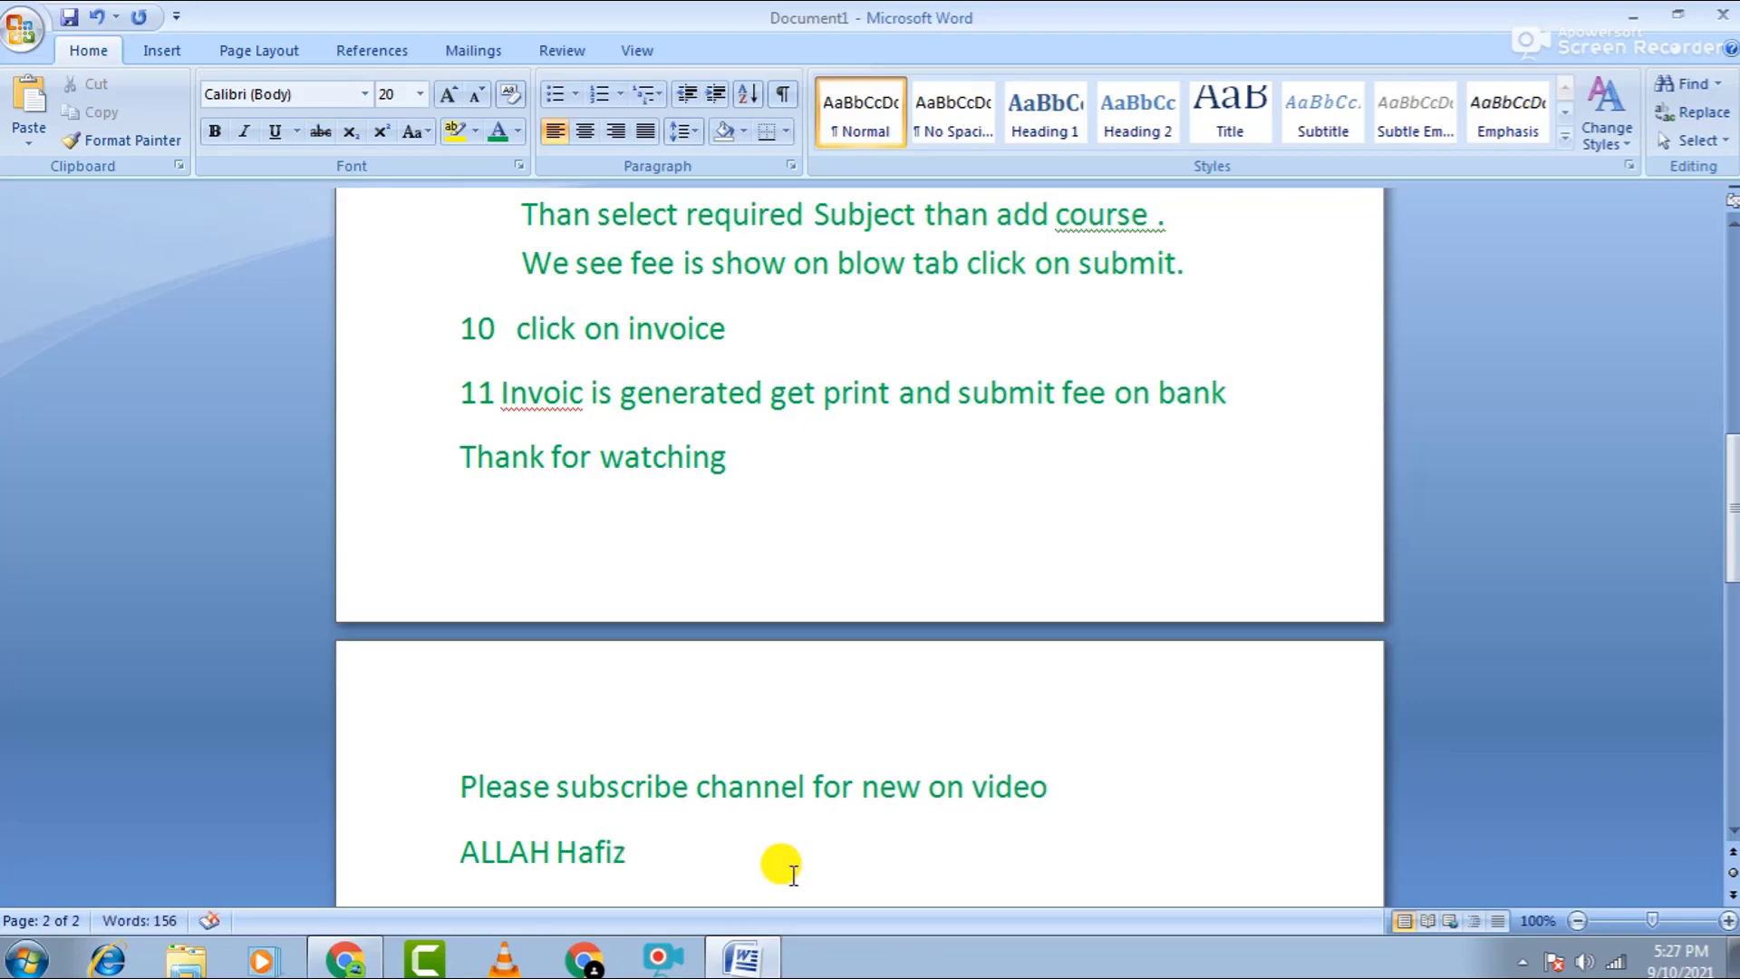